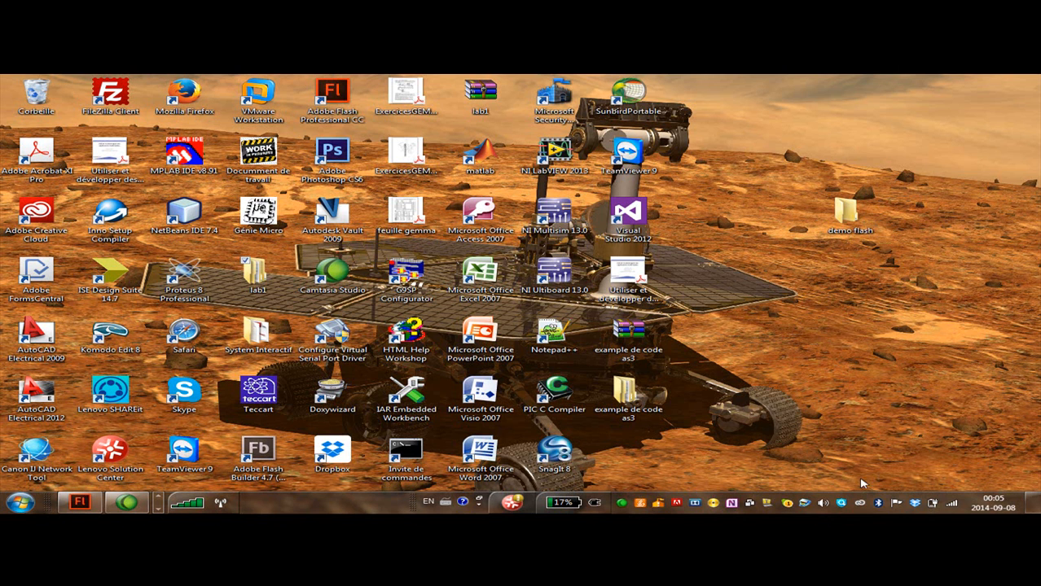
Copy the city, helli_png and sun images from the inner lab1 folder into the demo flash folder and close its window.
left_click(830, 218)
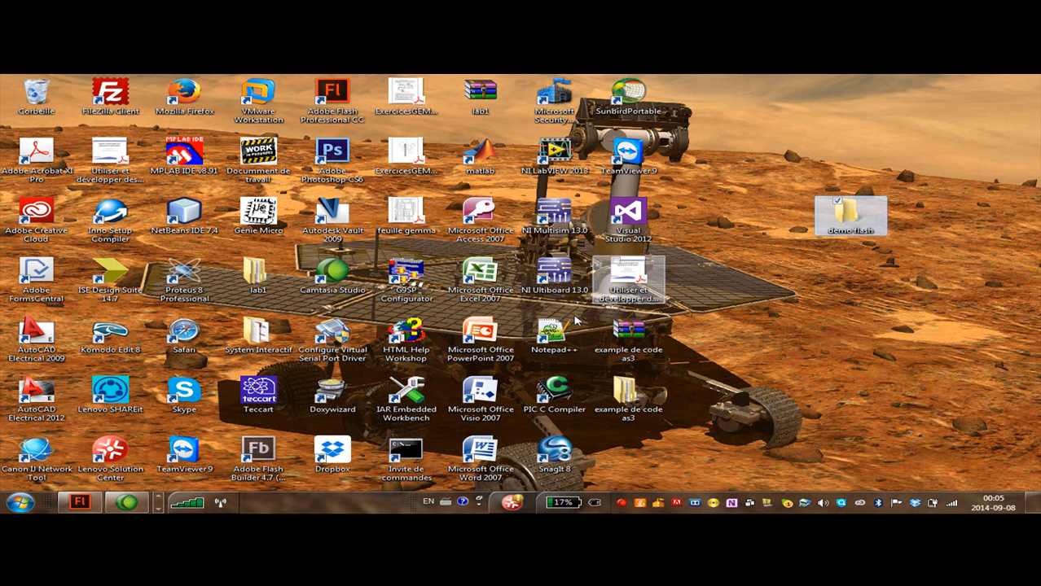
double_click(255, 274)
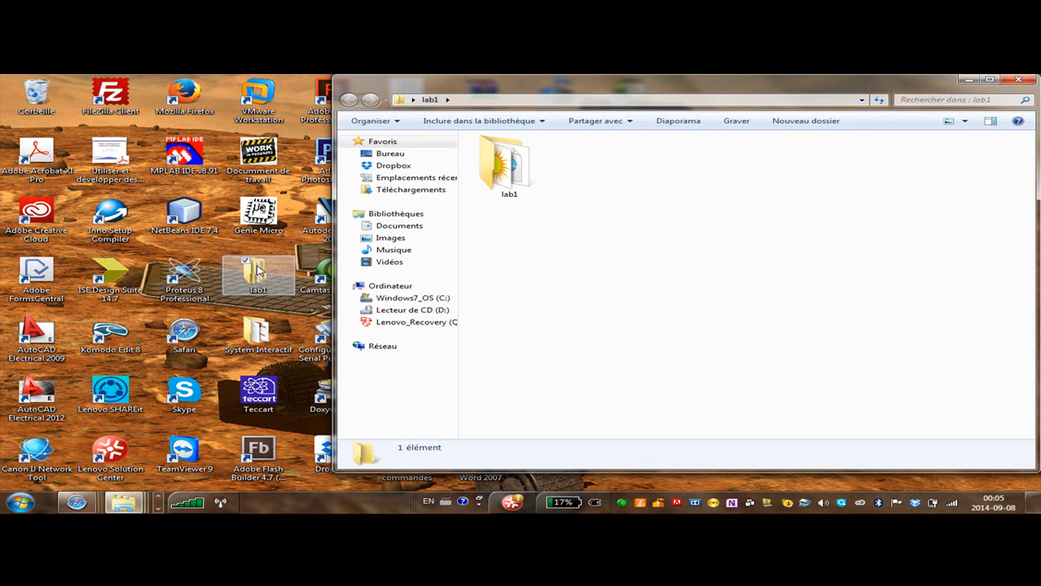
double_click(526, 184)
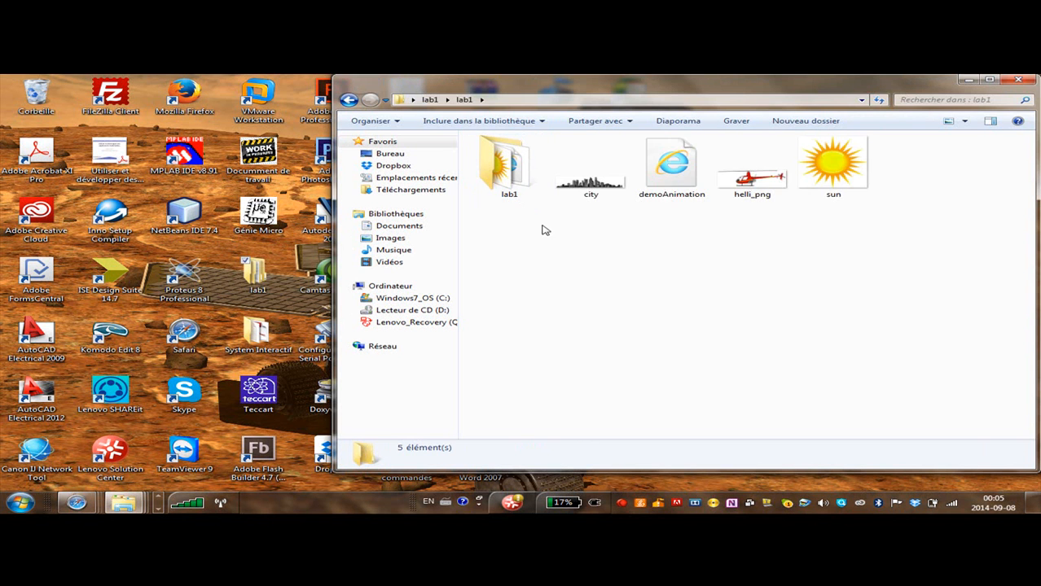
left_click(559, 199)
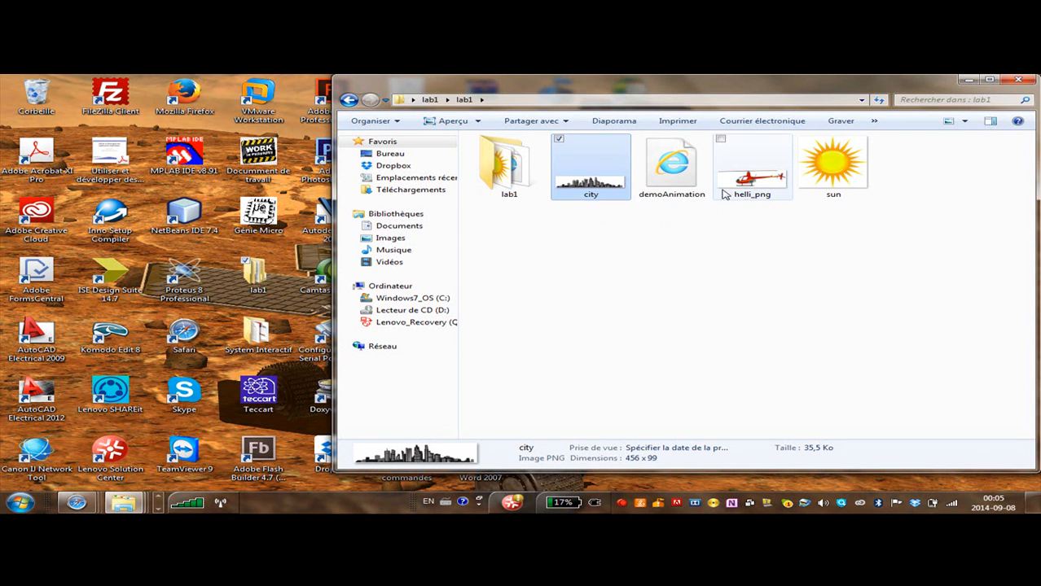
left_click(731, 187, "ctrl")
left_click(835, 192, "ctrl")
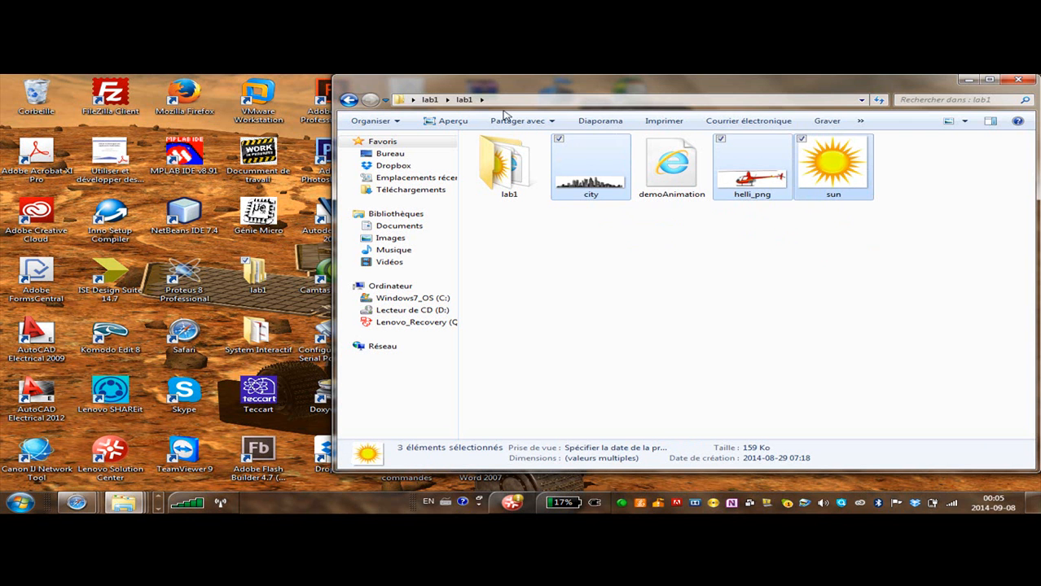
left_click(1017, 79)
double_click(847, 214)
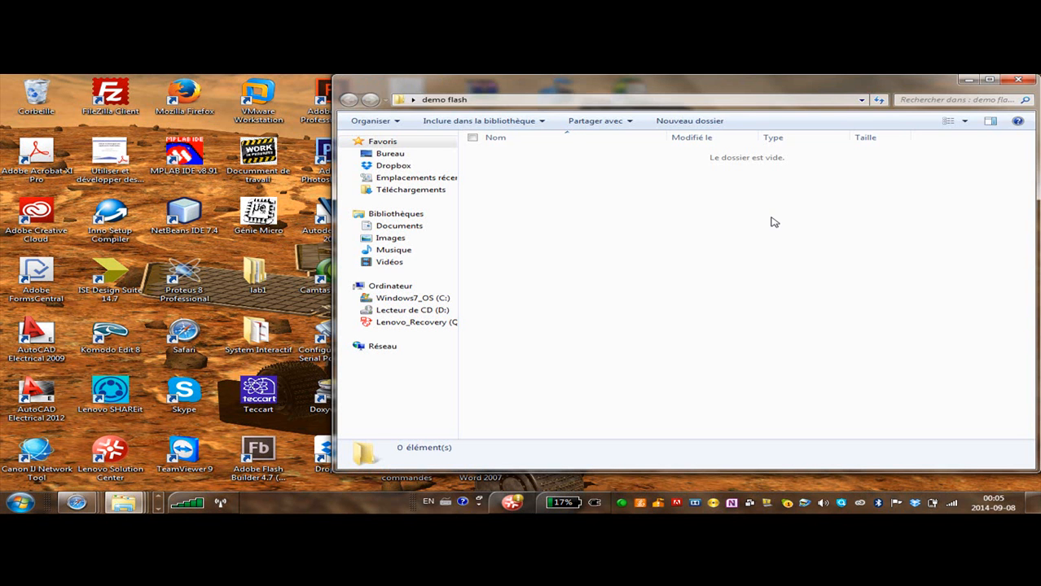
key("ctrl+v")
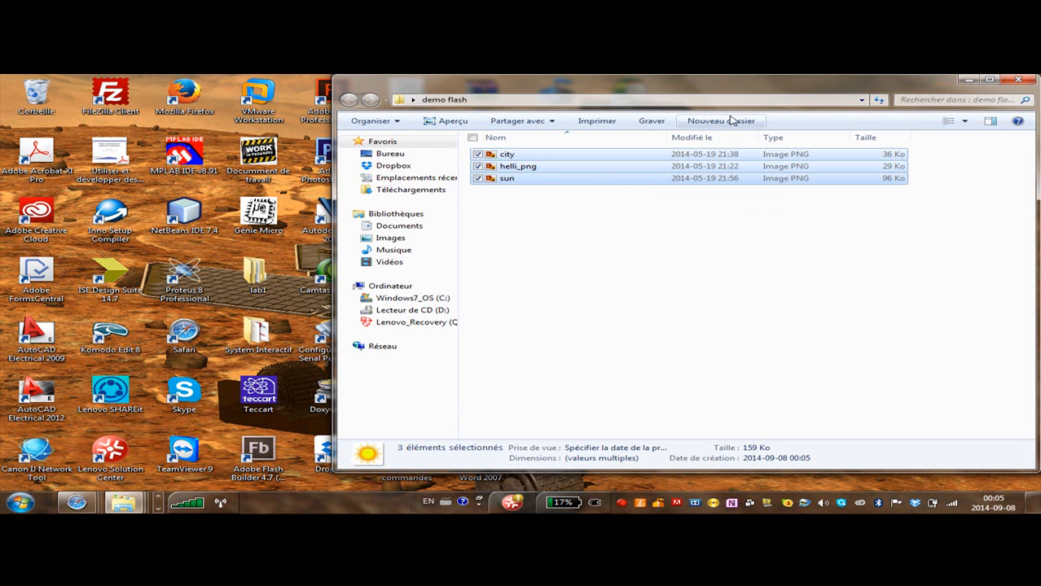
left_click_drag(764, 87, 676, 103)
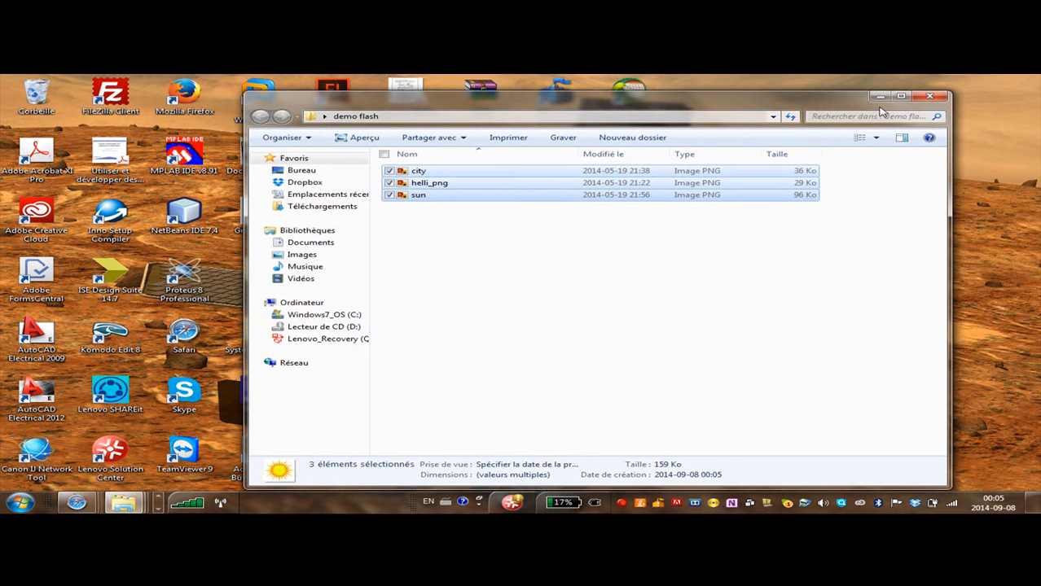
left_click(929, 98)
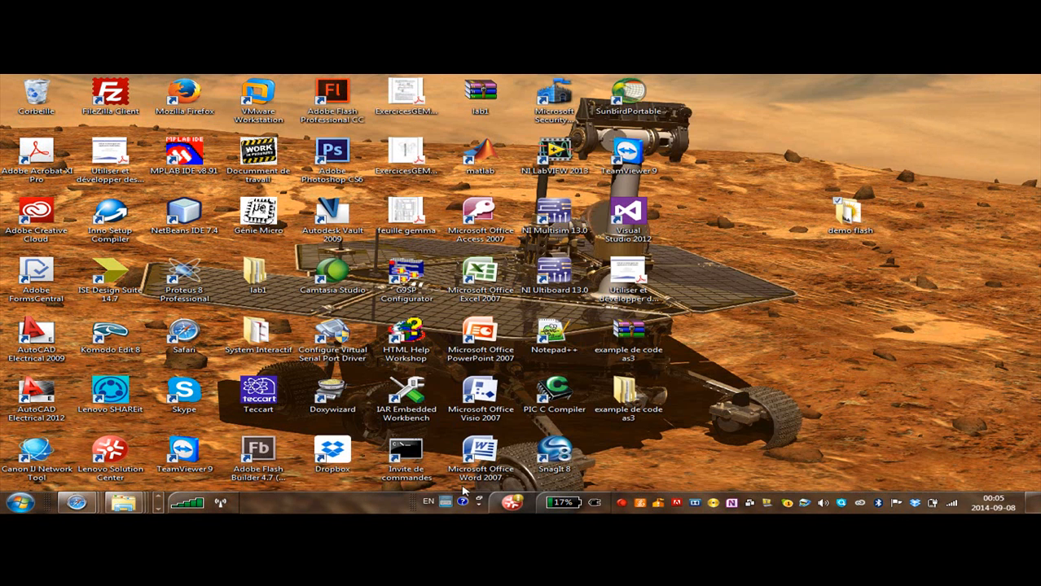
Switch to Adobe Flash Professional CC and create a new ActionScript 3.0 document.
left_click(160, 506)
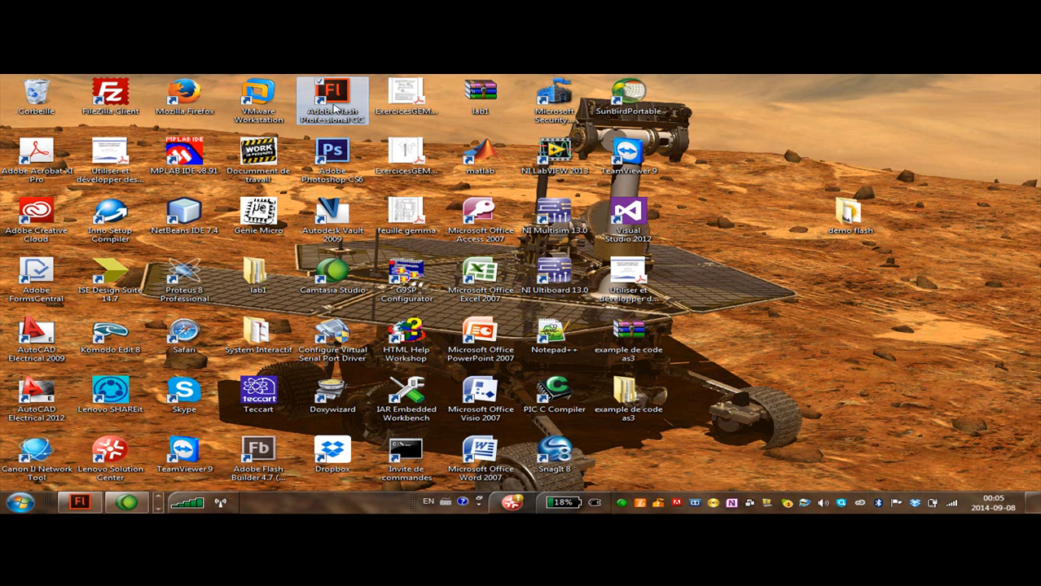
left_click(75, 503)
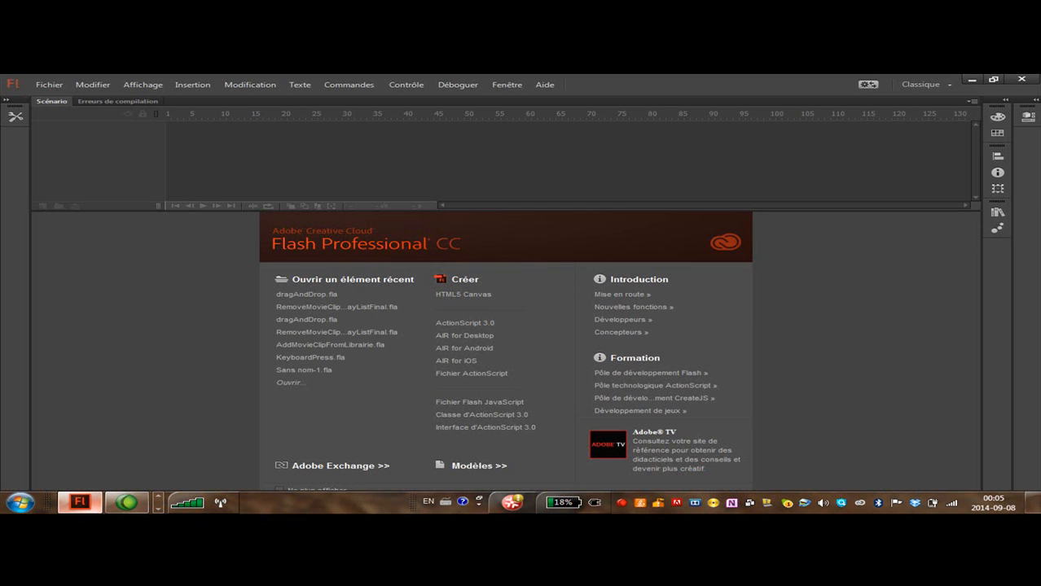
left_click(442, 329)
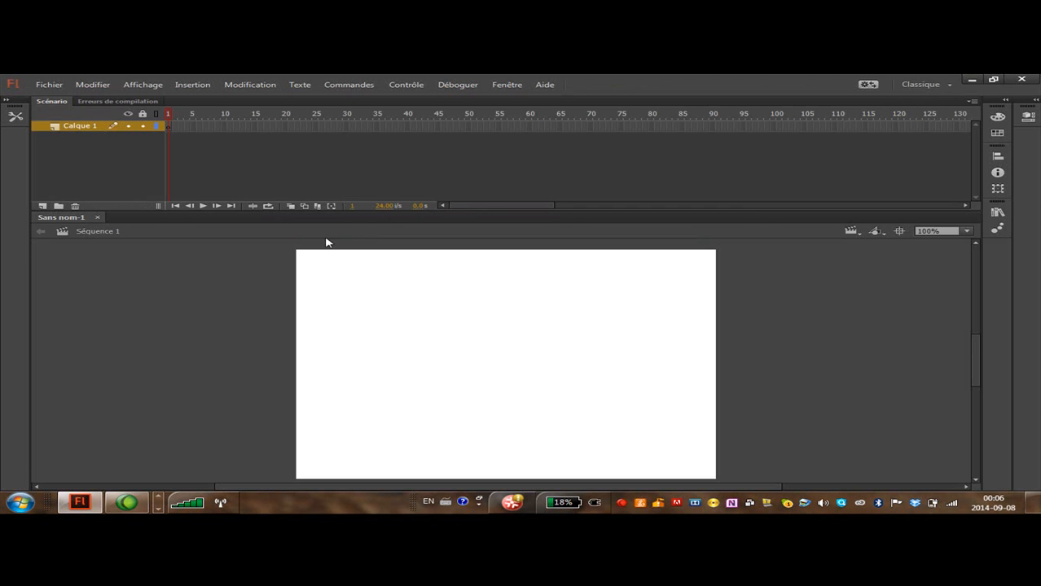
Preview the Débogage and Développeur workspaces and return to the Classique workspace.
left_click(932, 84)
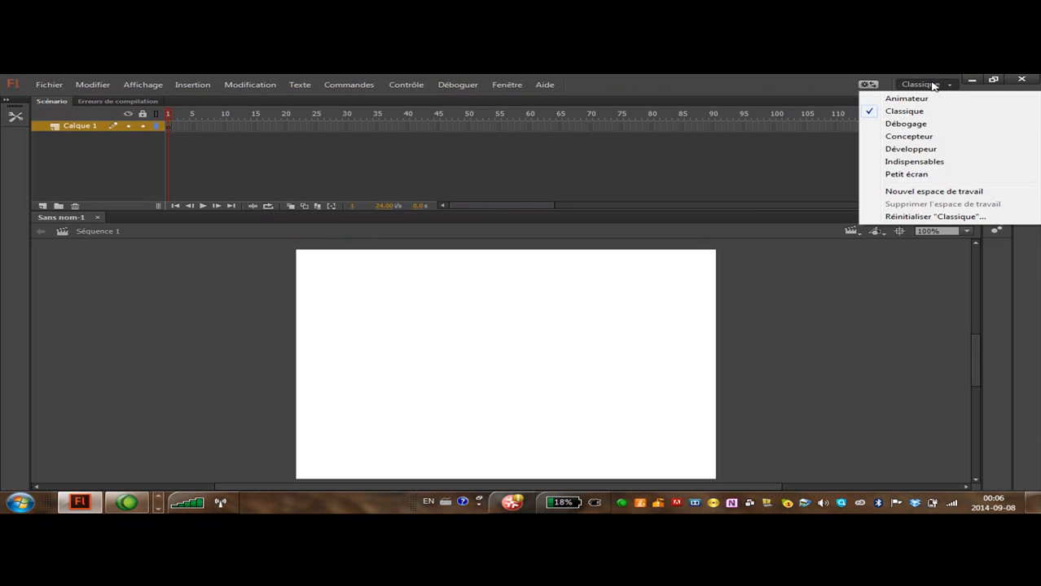
left_click(916, 126)
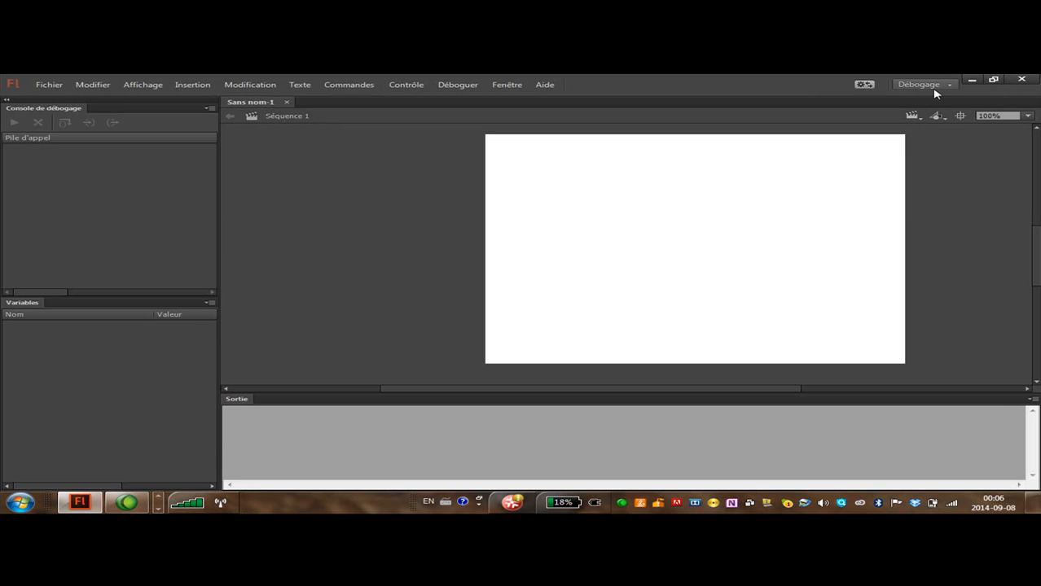
left_click(944, 83)
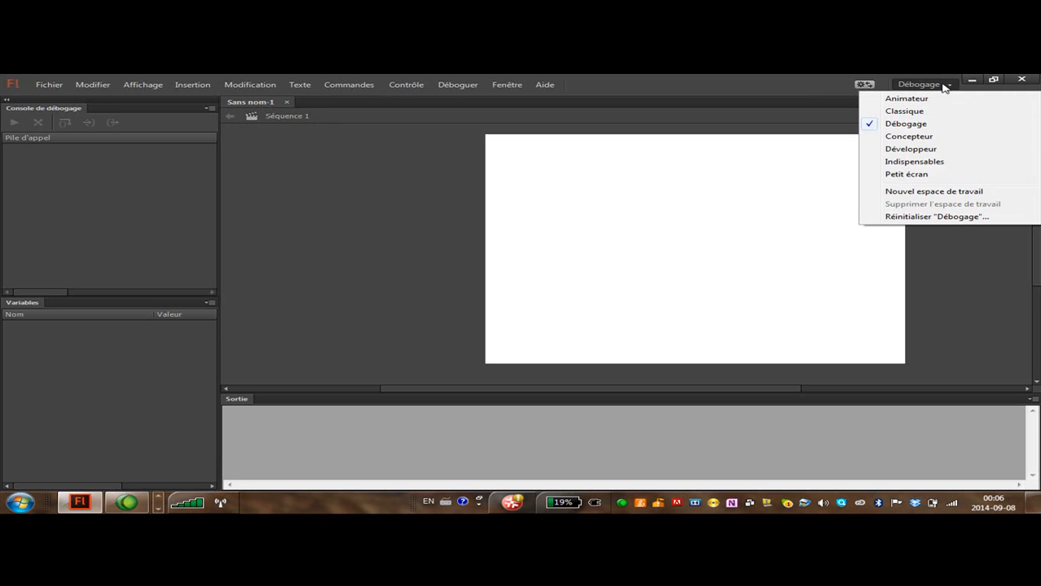
left_click(908, 149)
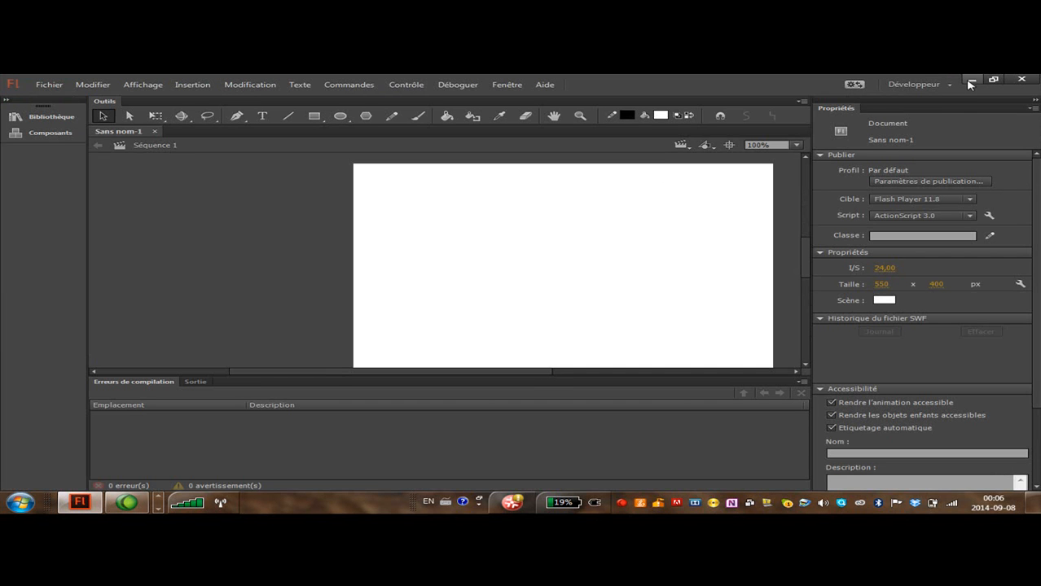
left_click(912, 85)
left_click(900, 111)
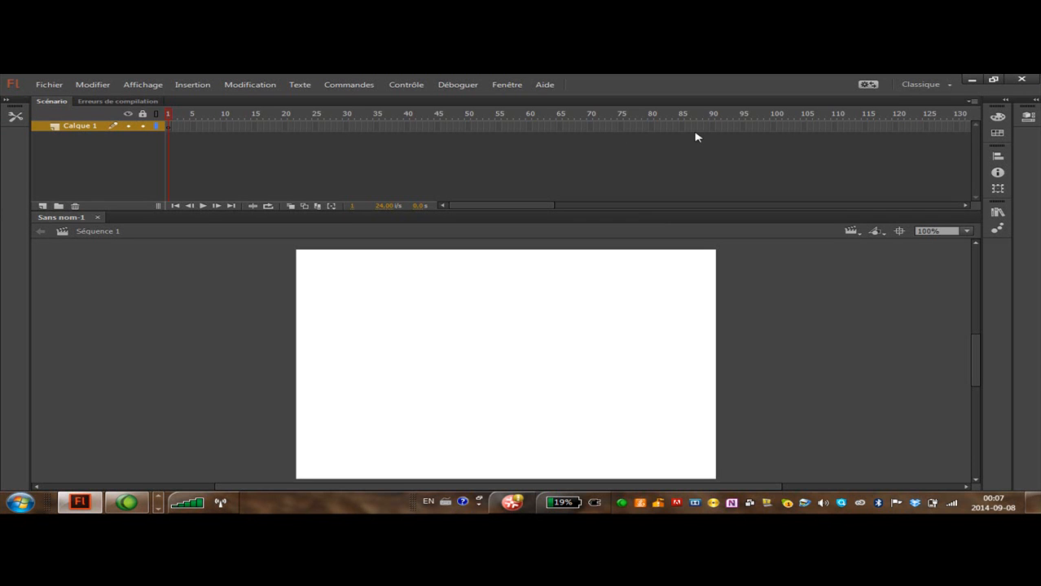
Rename the timeline layer Calque 1 as "action".
left_click(181, 129)
left_click(188, 129)
left_click(194, 130)
double_click(79, 128)
type("a")
type("cyt")
key("BackSpace")
key("BackSpace")
type("tion")
left_click(96, 156)
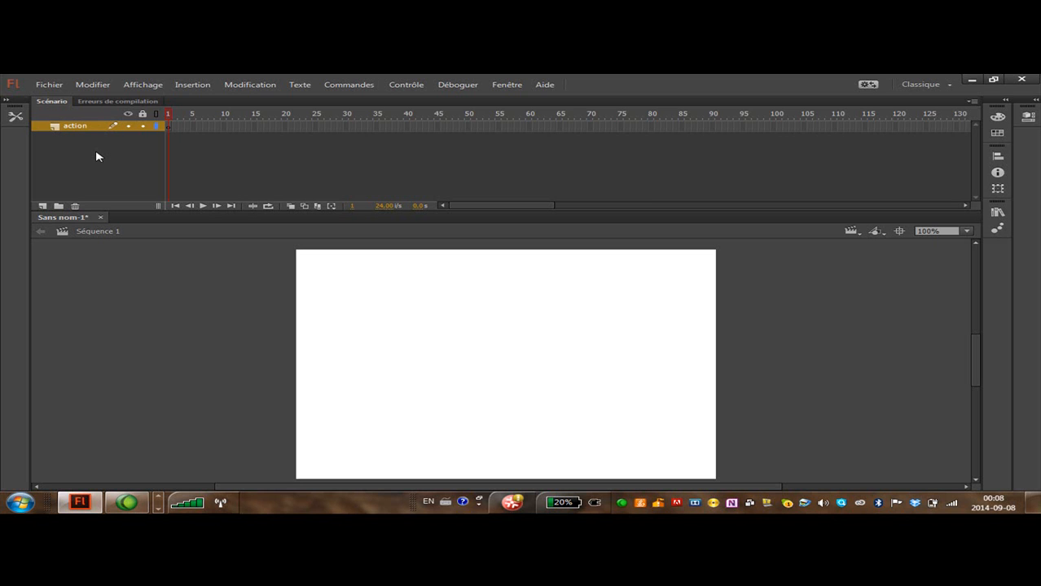
Add a new layer above the action layer and name it "city".
left_click(43, 207)
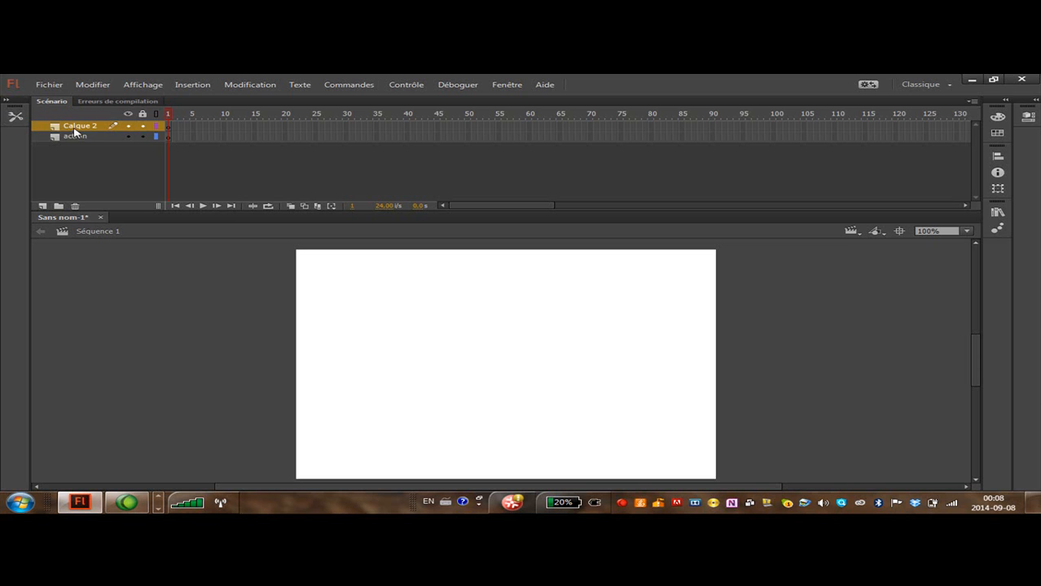
double_click(79, 128)
type("city")
key("Return")
Add a new layer above the city layer and name it "sun".
left_click(43, 208)
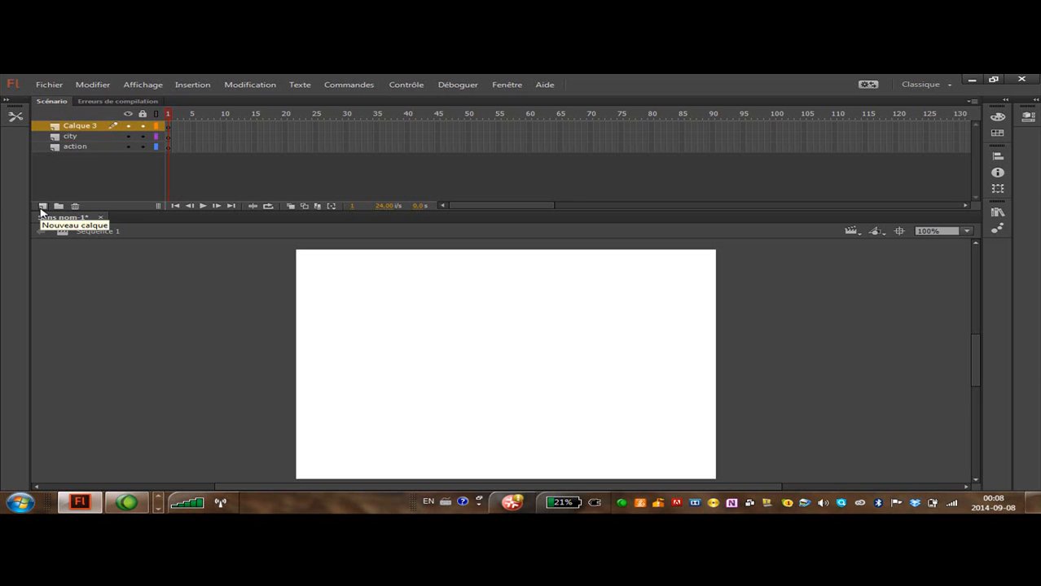
double_click(80, 127)
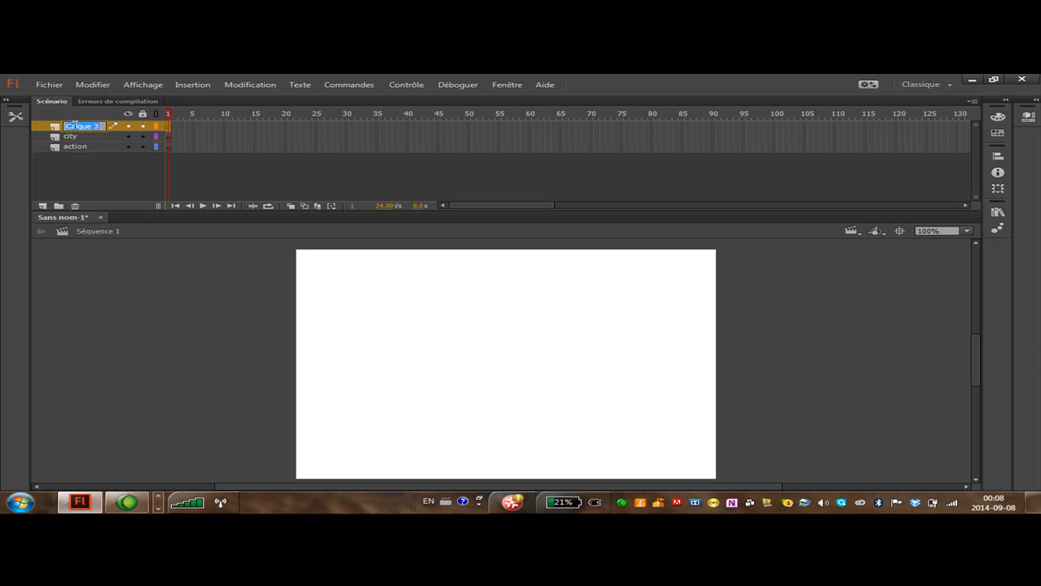
key("BackSpace")
type("sun")
key("Return")
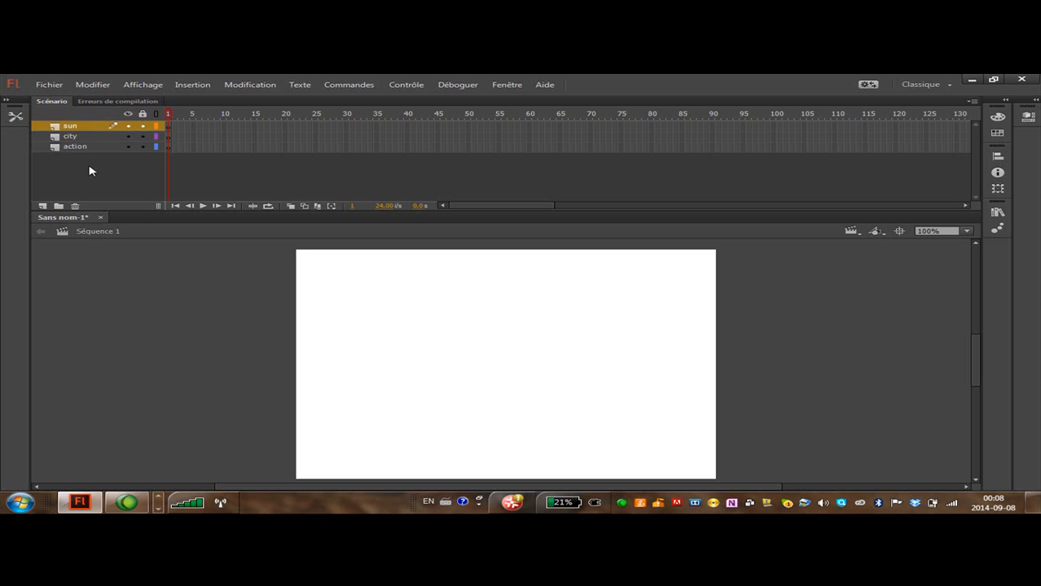
Add a new layer above the sun layer and name it "hell".
left_click(42, 206)
double_click(77, 128)
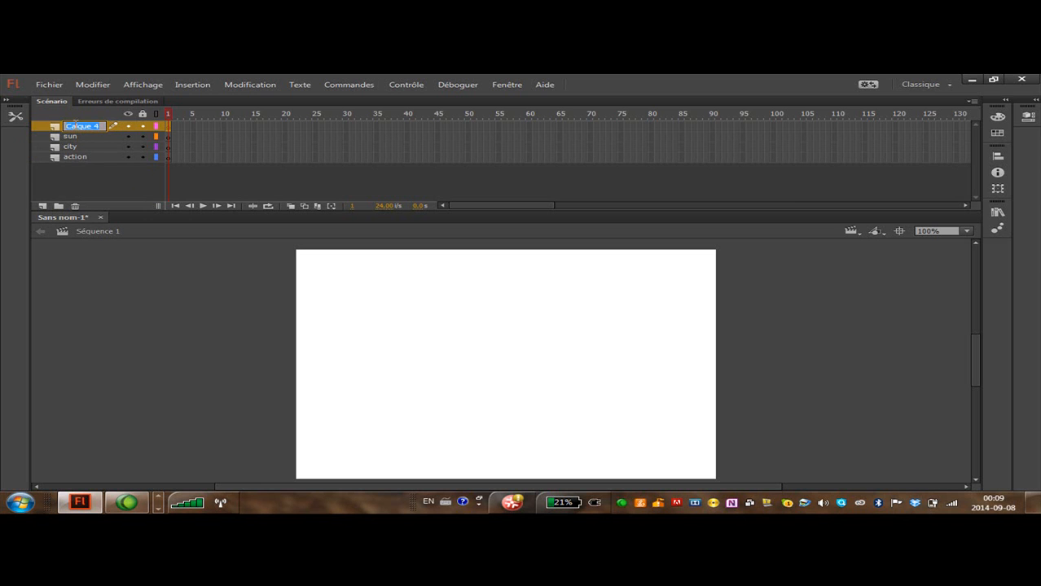
type("hell")
left_click(66, 185)
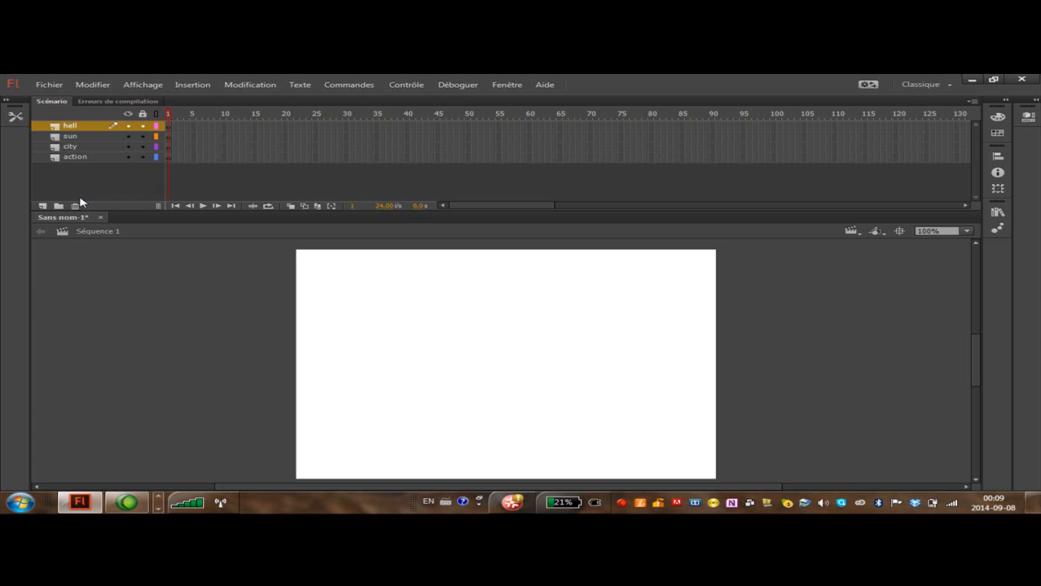
Make frame 1 of the city layer the active frame in the timeline.
left_click(72, 149)
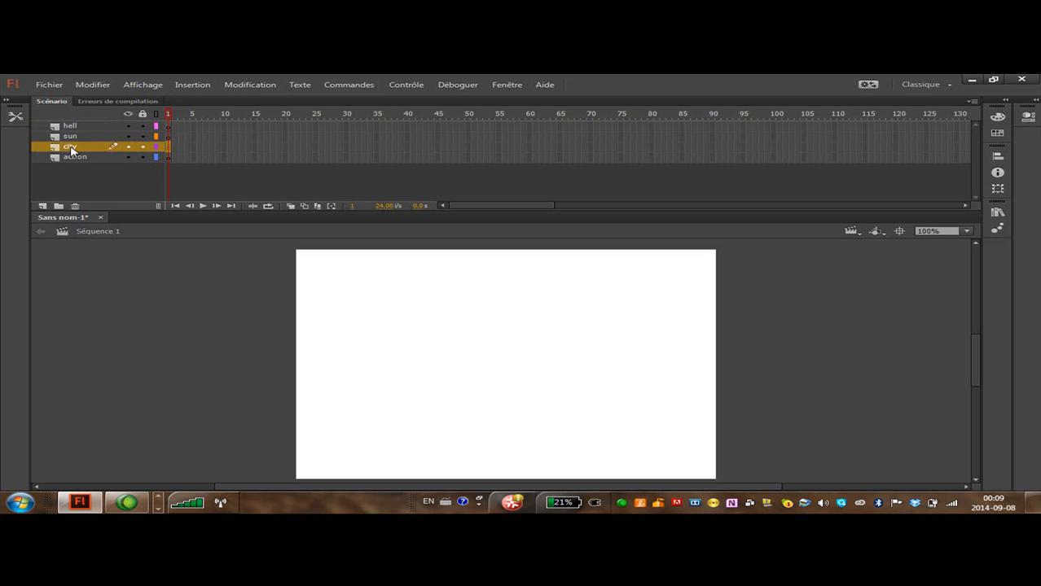
left_click(172, 149)
left_click(170, 128)
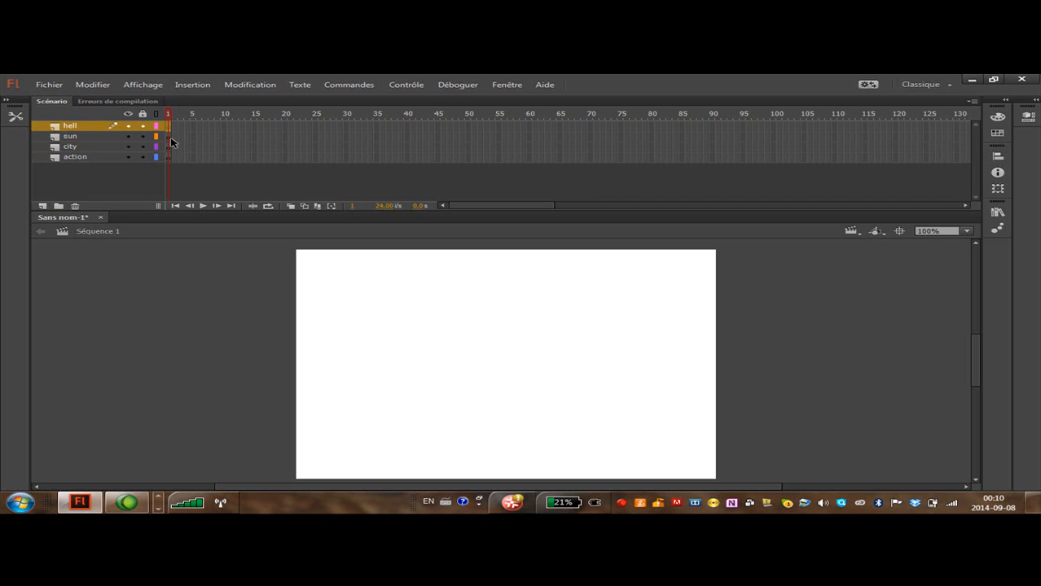
left_click(169, 139)
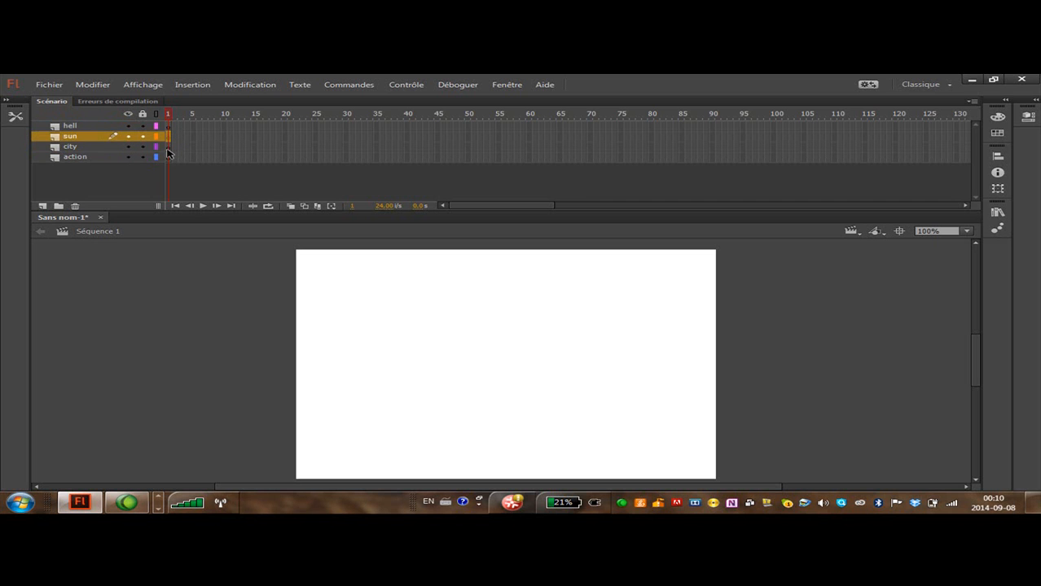
left_click(169, 149)
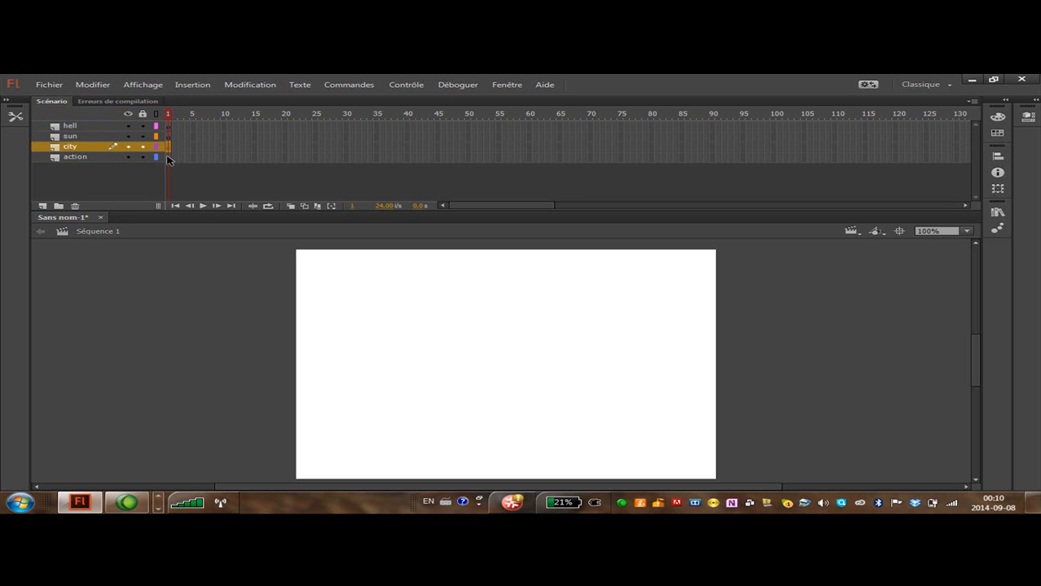
left_click(199, 148)
left_click(169, 149)
left_click(193, 147)
left_click(168, 147)
left_click(47, 86)
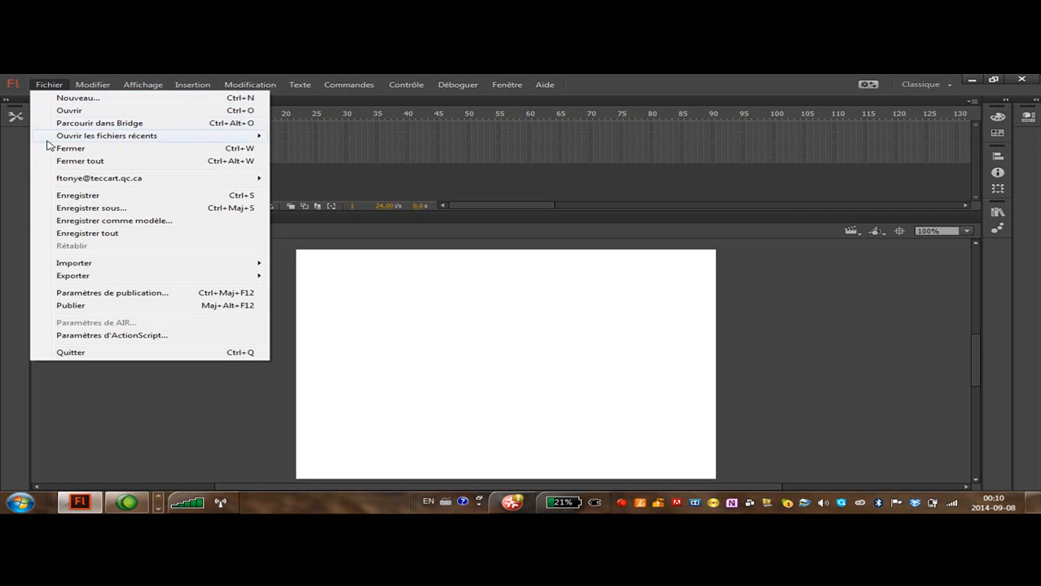
mouse_move(220, 269)
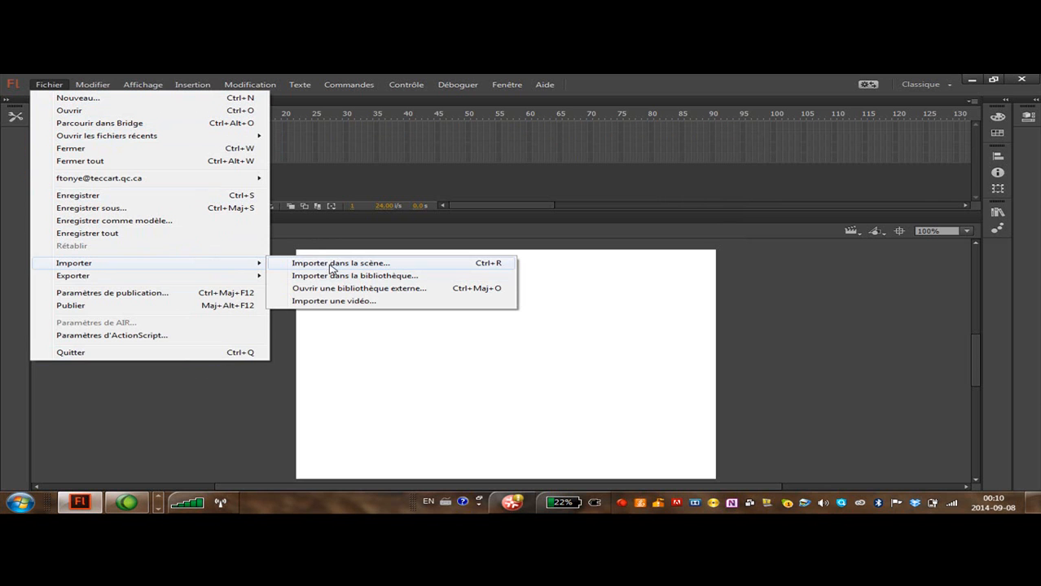
left_click(902, 380)
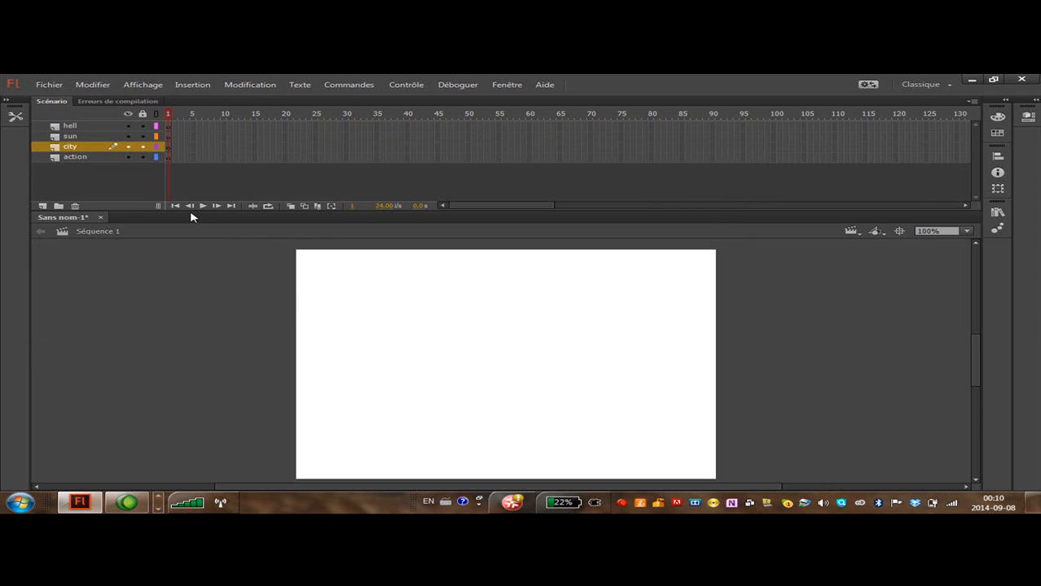
left_click(47, 85)
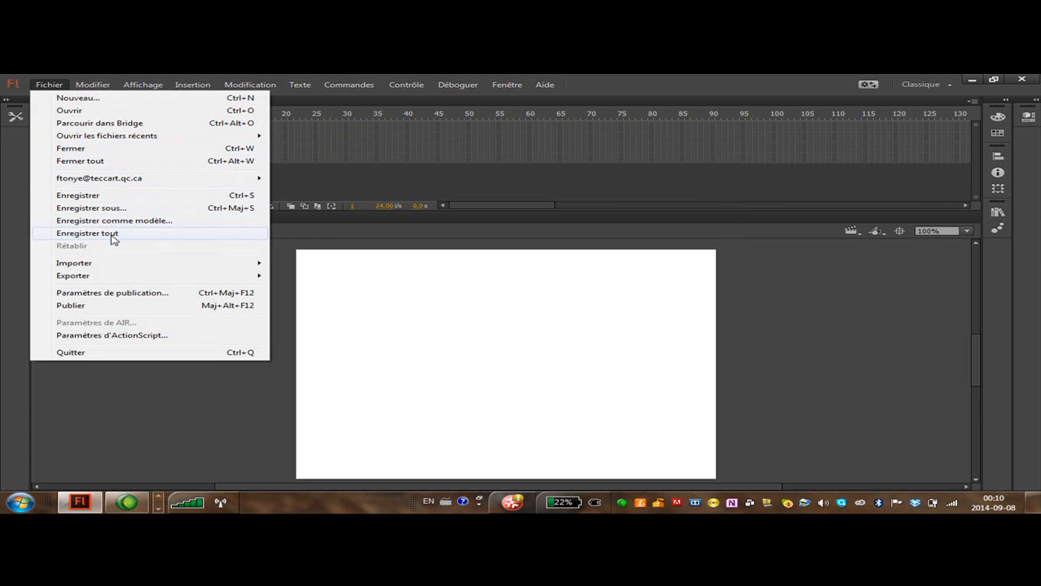
mouse_move(113, 264)
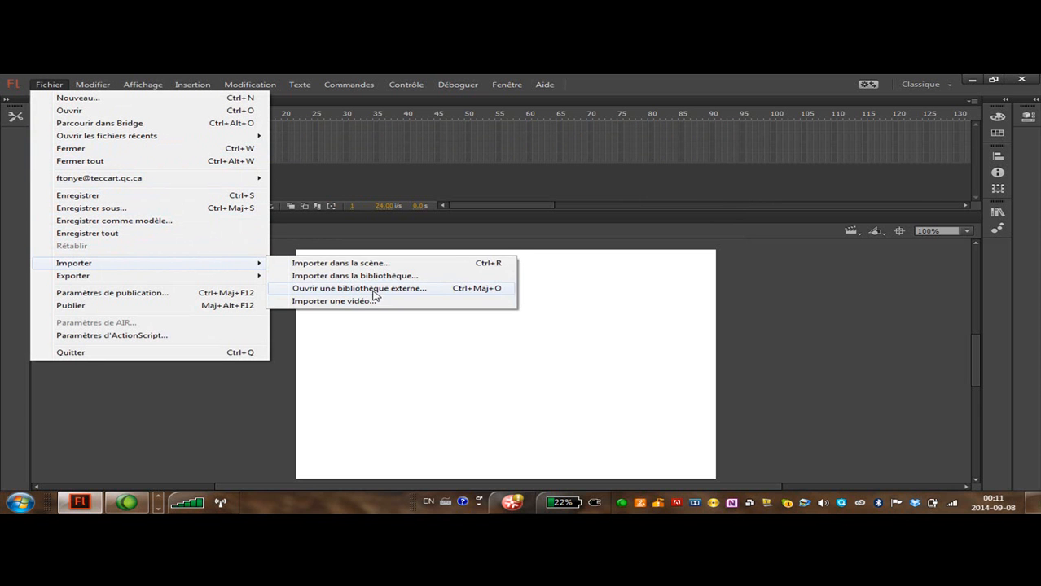
left_click(795, 310)
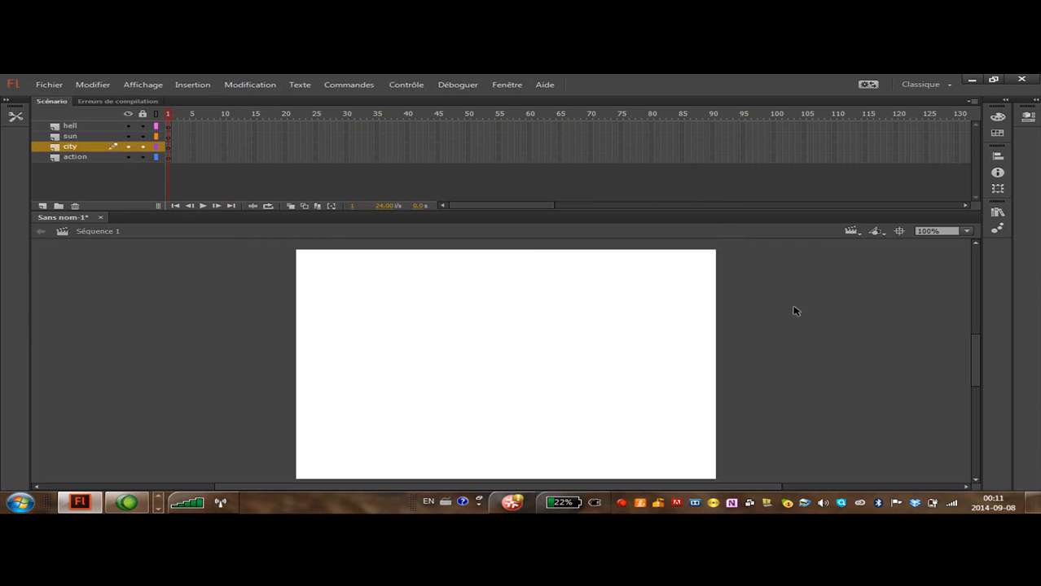
Open the library of the document Sans nom-1.
left_click(1000, 213)
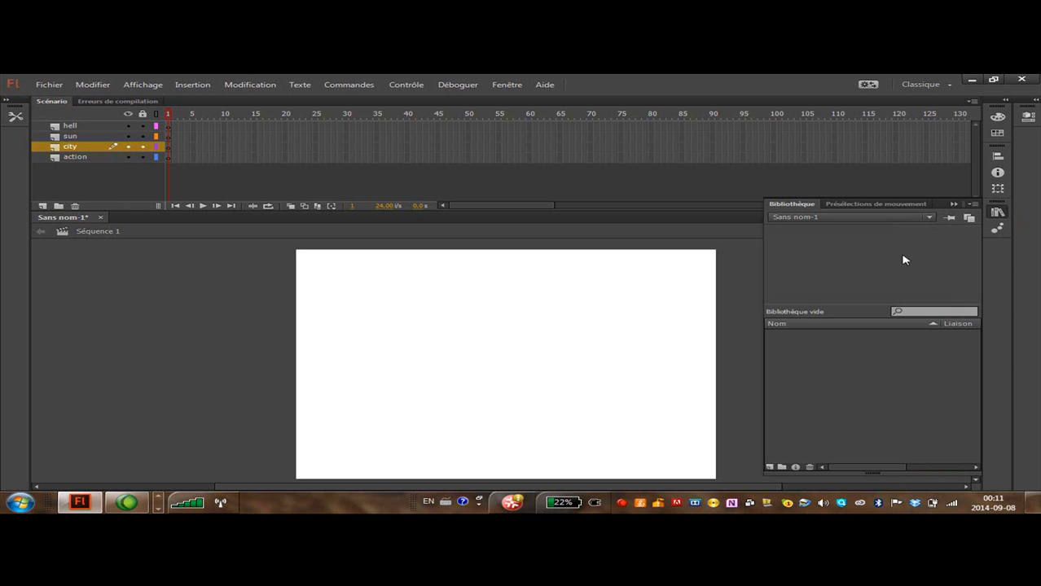
left_click(46, 85)
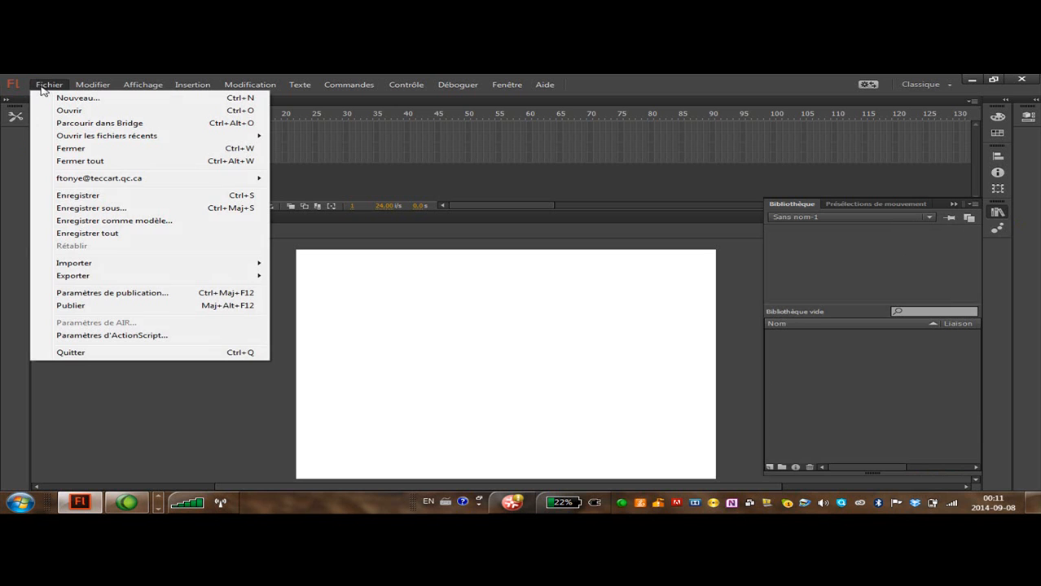
mouse_move(127, 265)
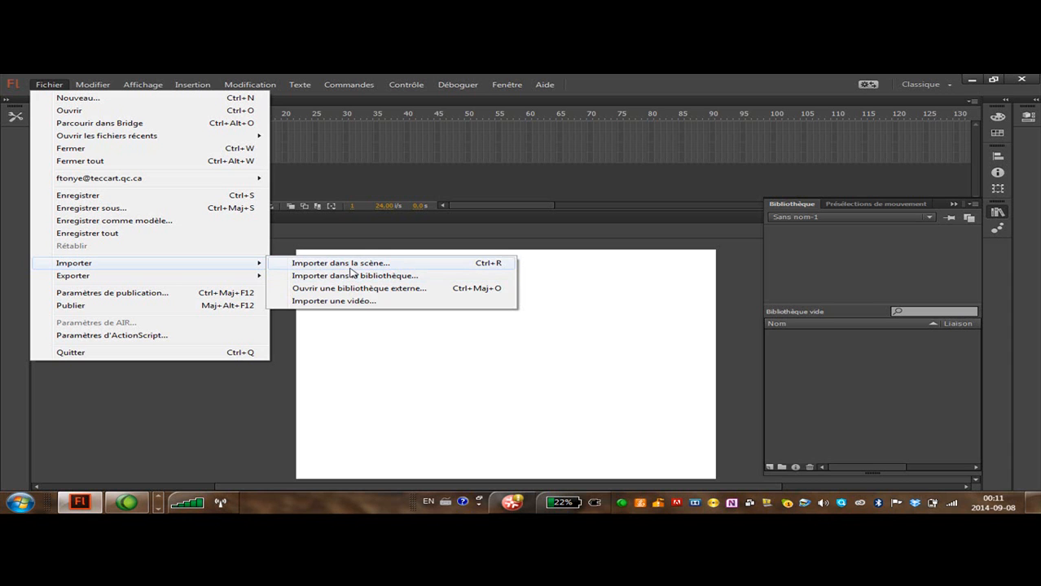
left_click(355, 264)
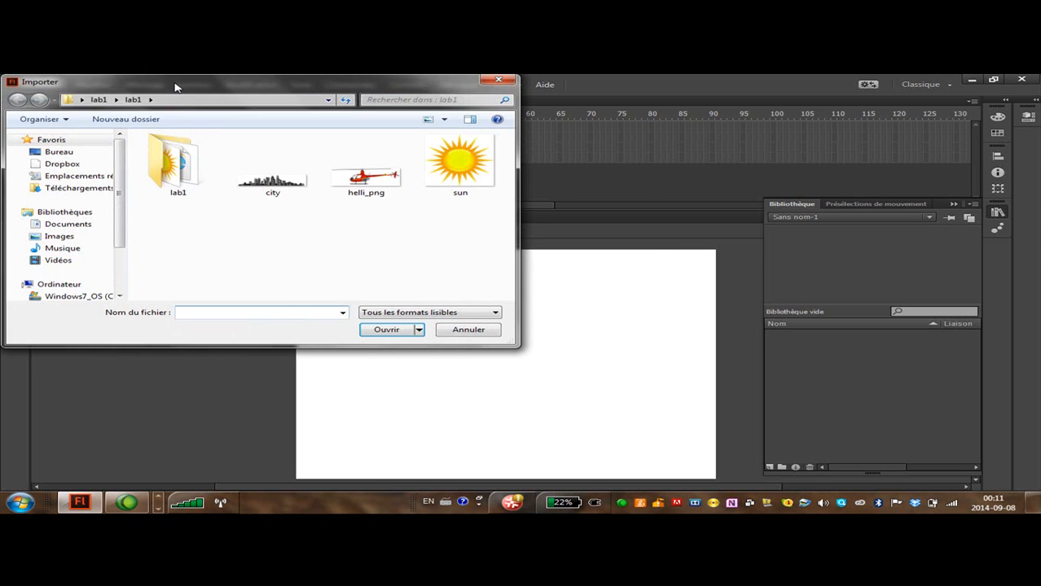
left_click(591, 364)
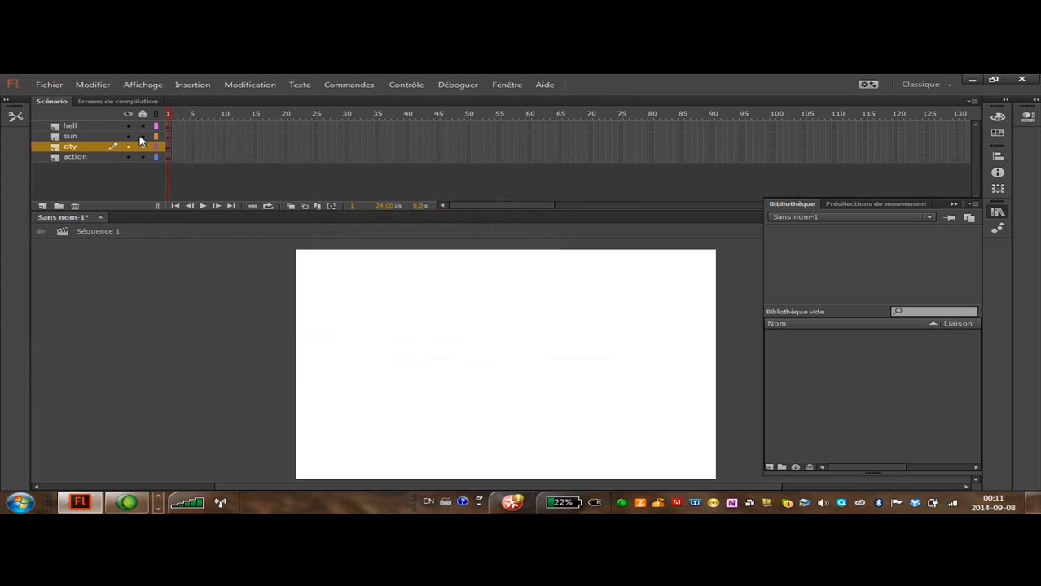
Import the city image from the demo flash folder on the desktop onto the stage, in frame 1 of the city layer.
left_click(170, 149)
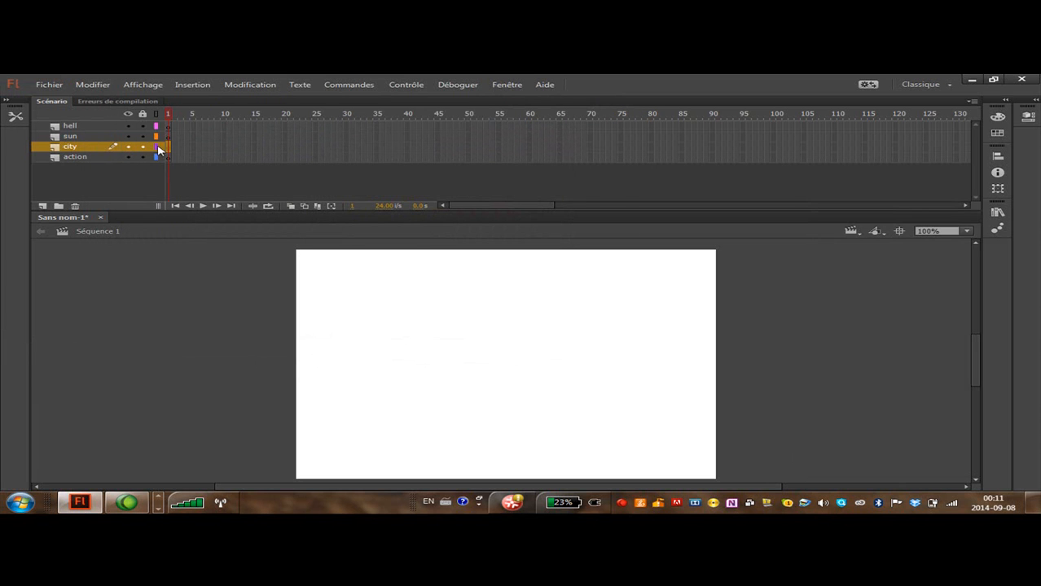
left_click(45, 86)
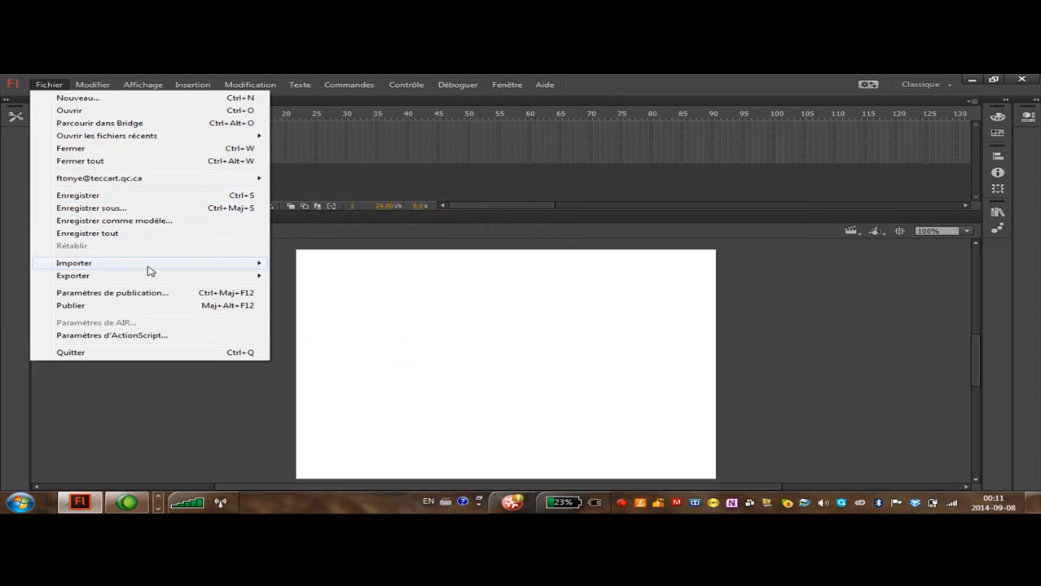
mouse_move(154, 265)
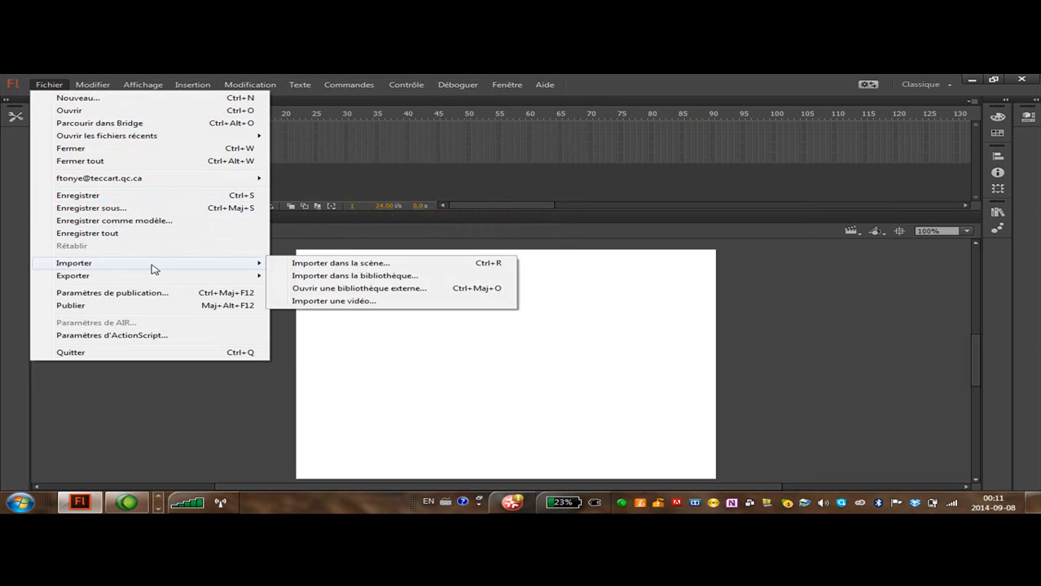
left_click(375, 265)
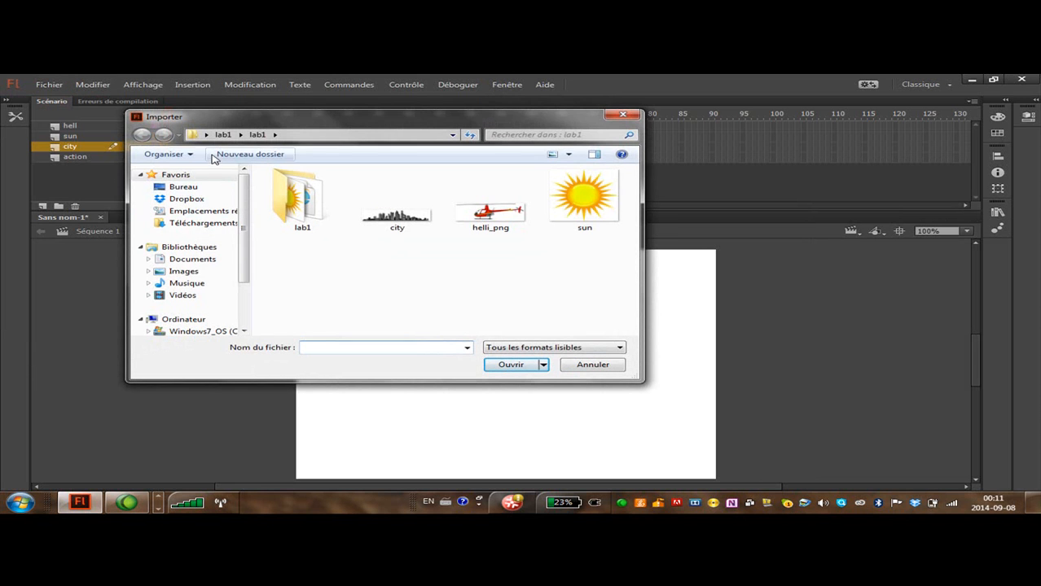
left_click(184, 189)
scroll(483, 230, "down", 5)
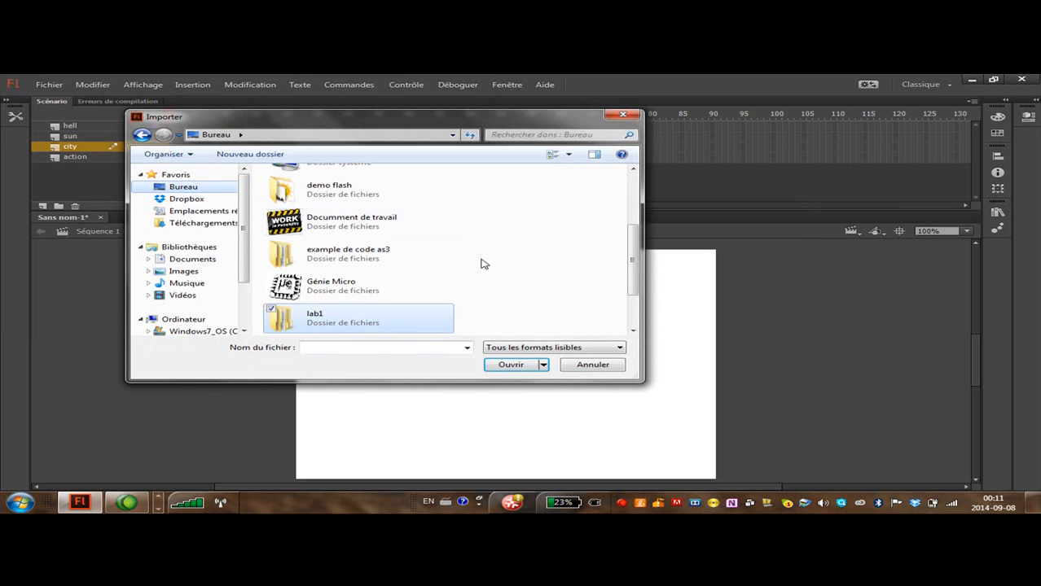
mouse_move(631, 261)
left_mouse_down()
mouse_move(629, 297)
mouse_move(633, 266)
mouse_move(623, 254)
left_mouse_up()
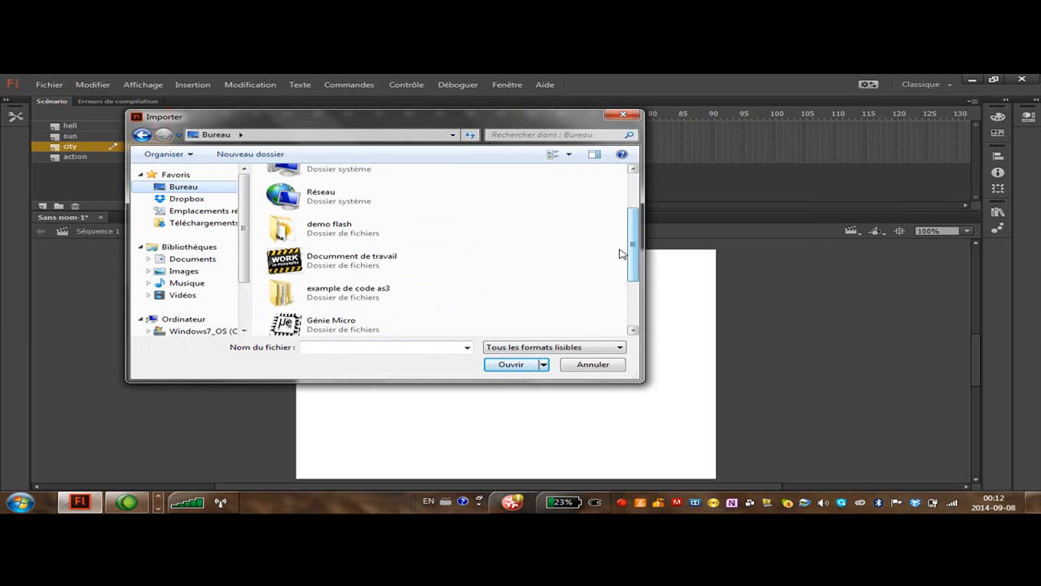
double_click(327, 230)
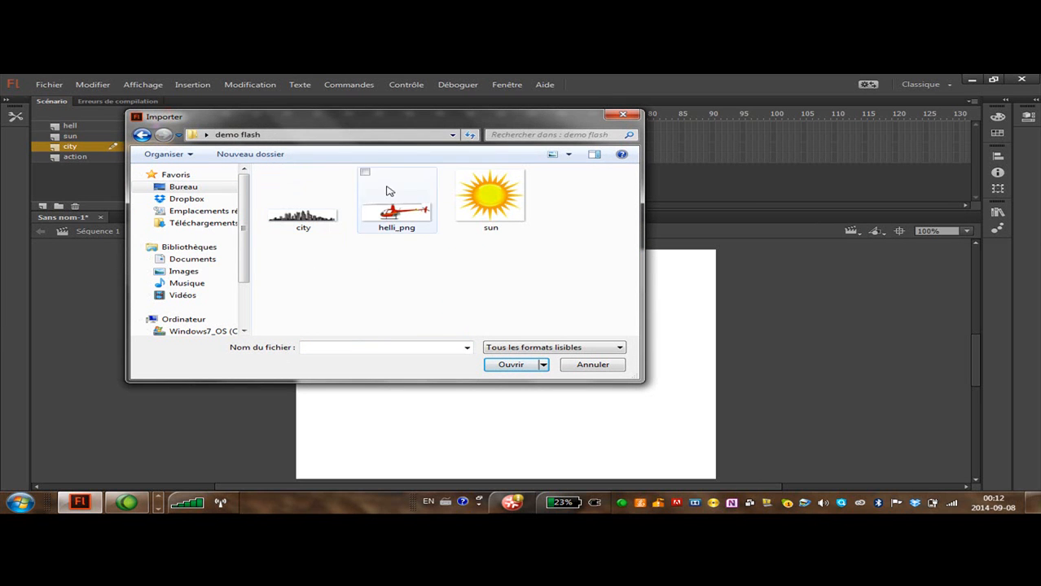
left_click(306, 223)
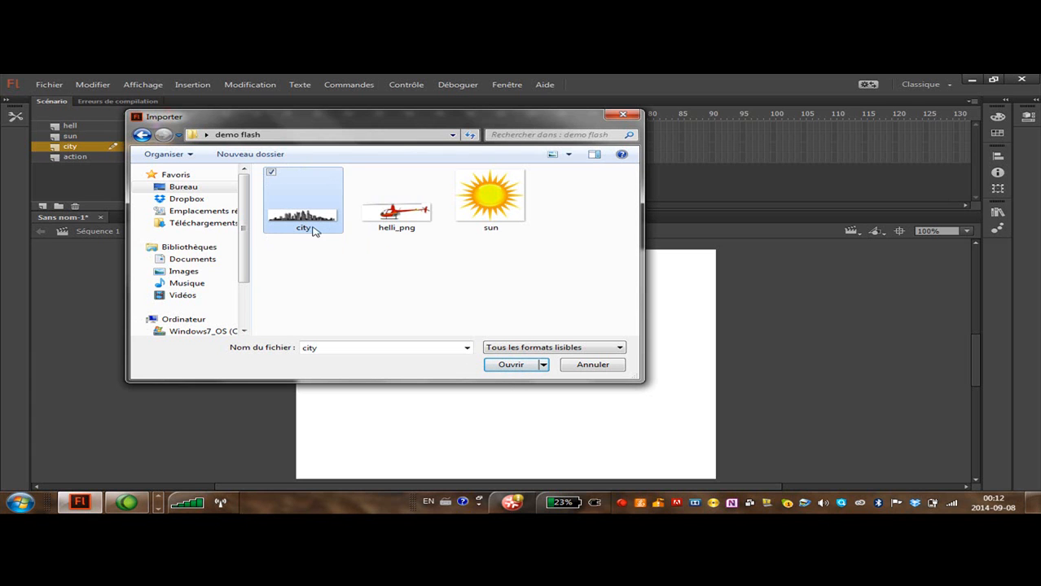
left_click(509, 366)
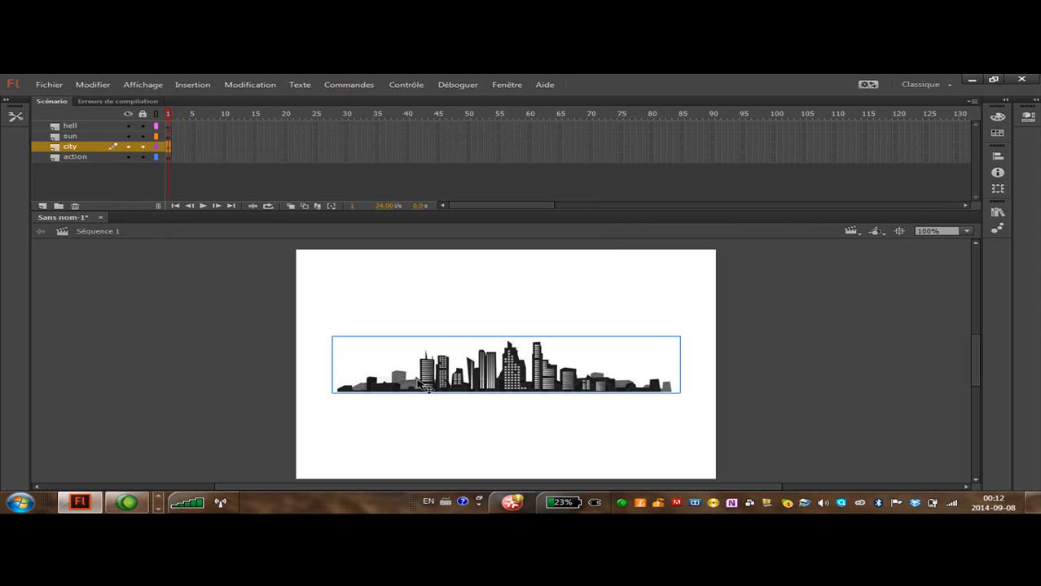
Preview city.png in the library and check what frame 1 of the sun and city layers holds on the stage.
left_click(996, 212)
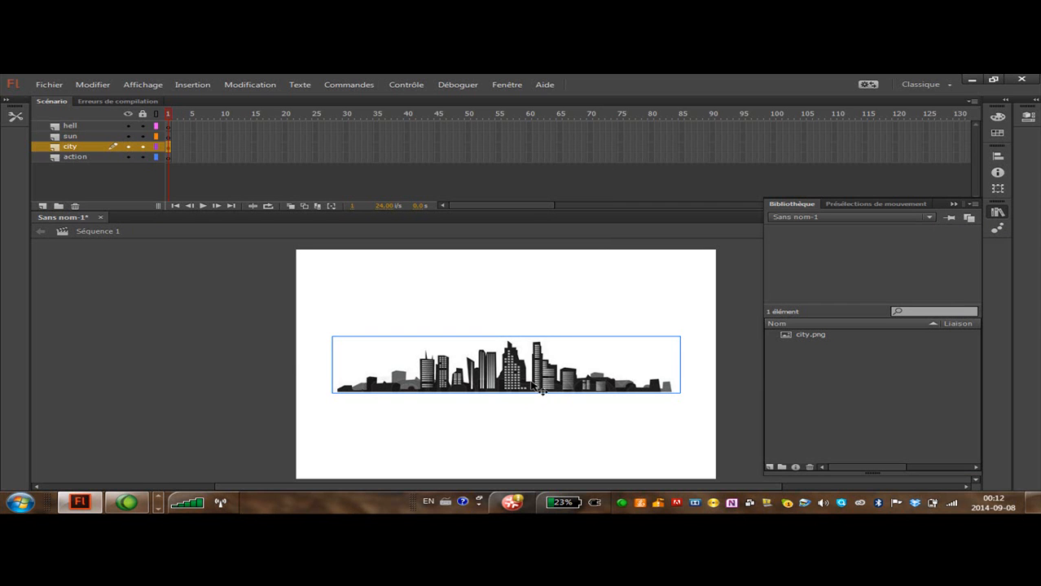
left_click(808, 338)
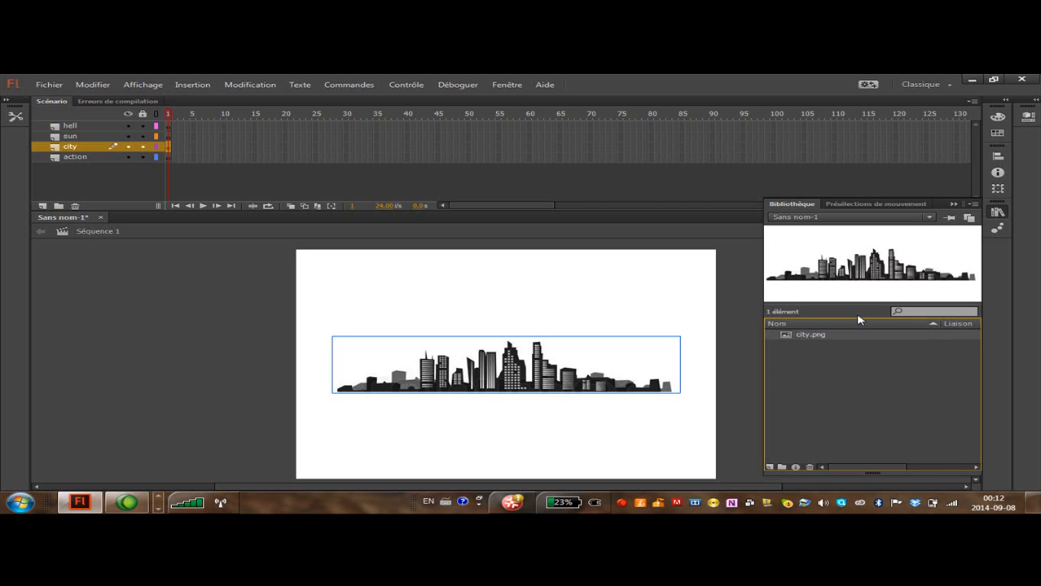
left_click(167, 137)
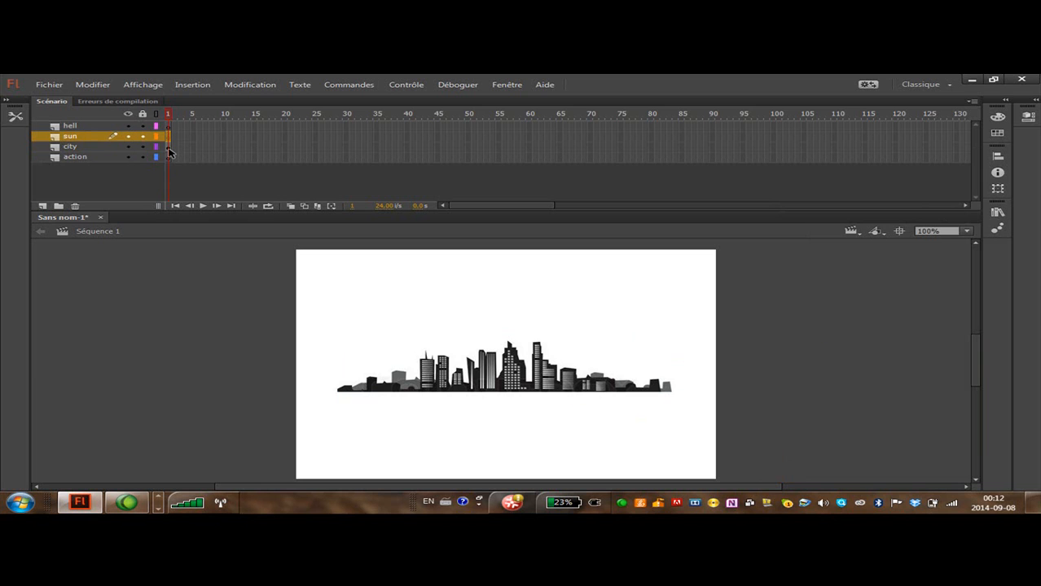
left_click(168, 147)
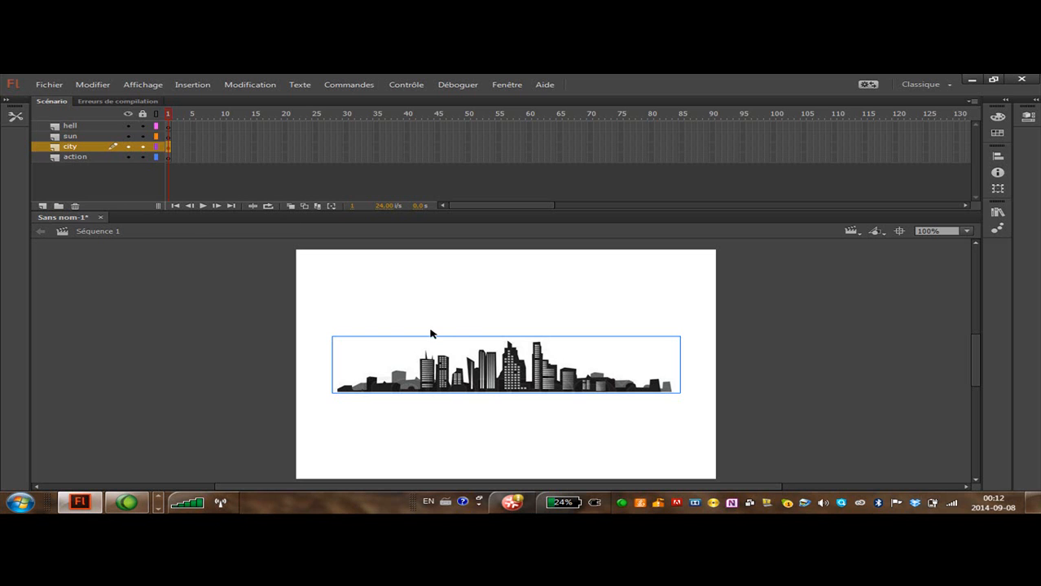
left_click(171, 114)
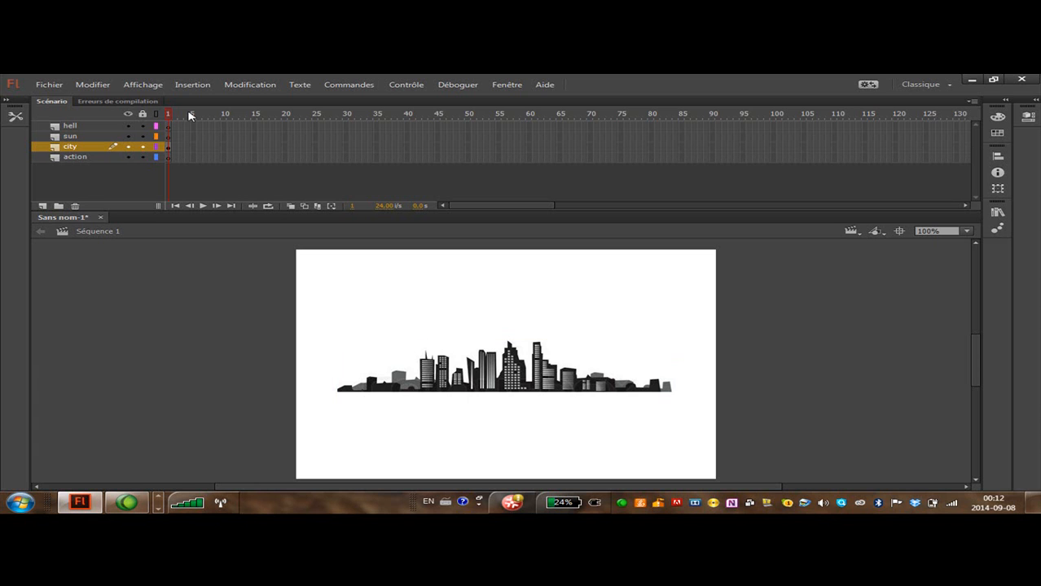
left_click(536, 384)
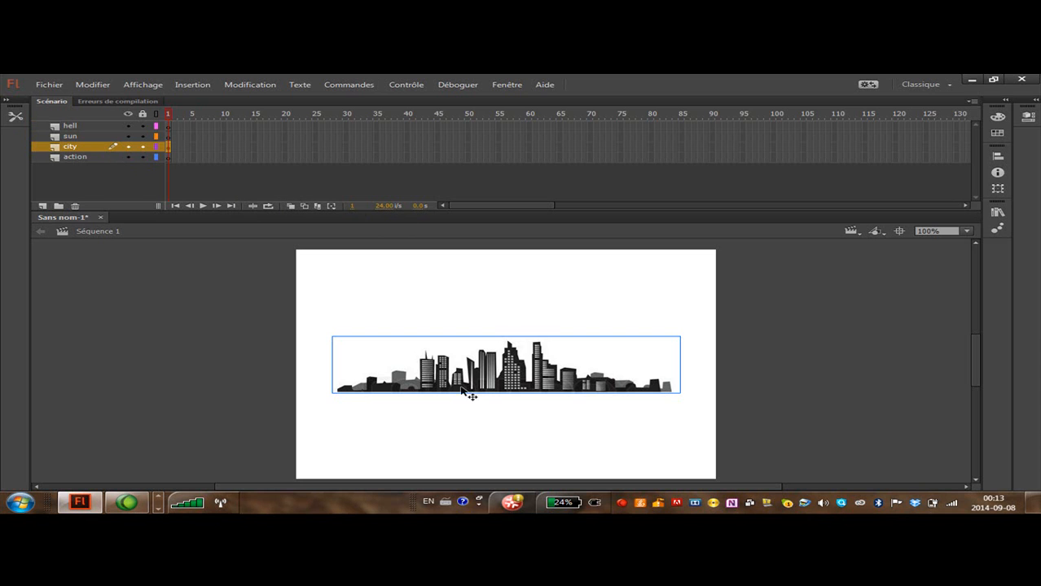
left_click(806, 320)
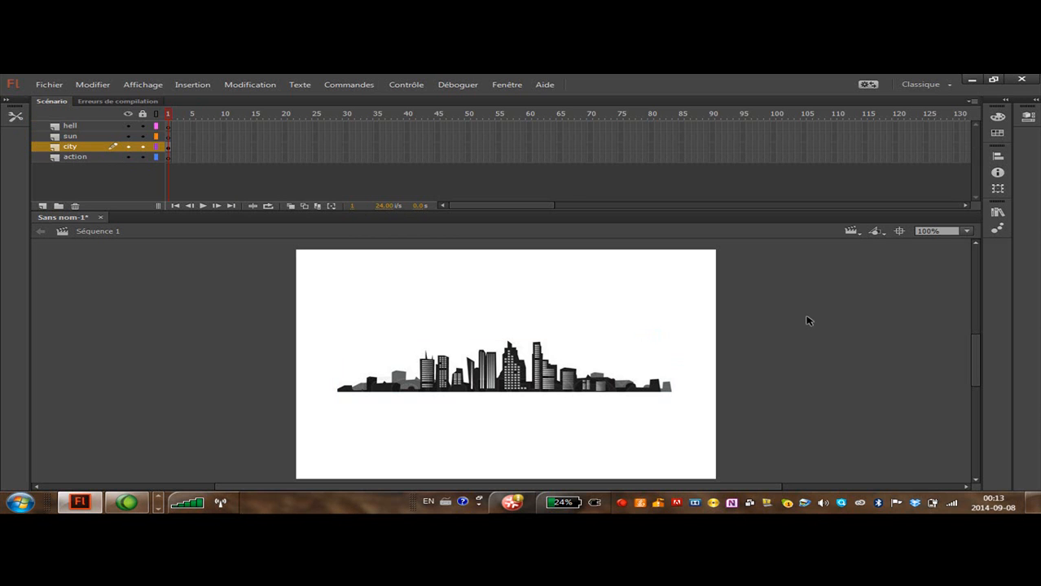
Test the movie to view the city image, and close the preview window.
key("ctrl+Return")
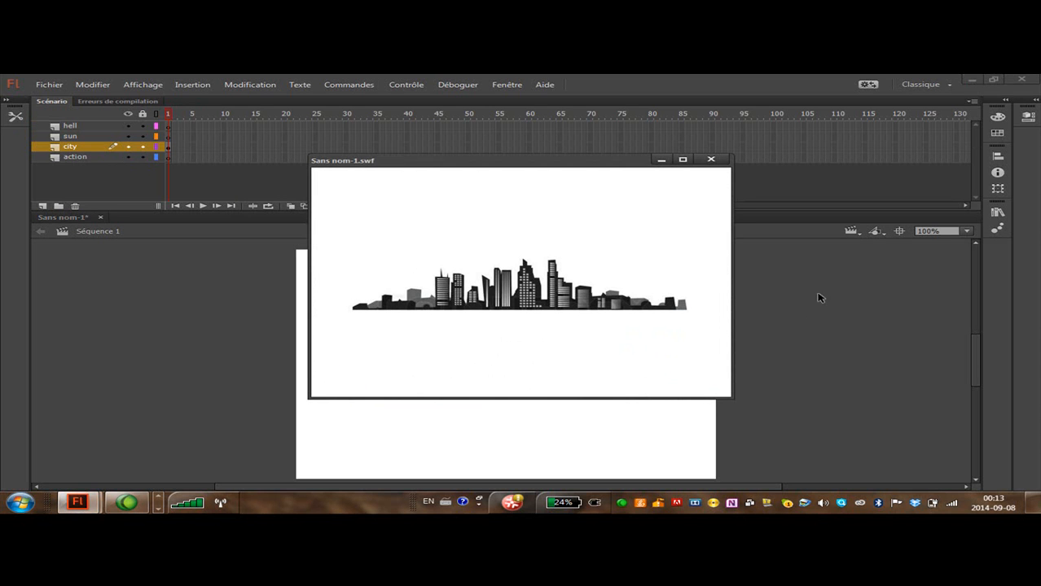
left_click_drag(609, 160, 591, 186)
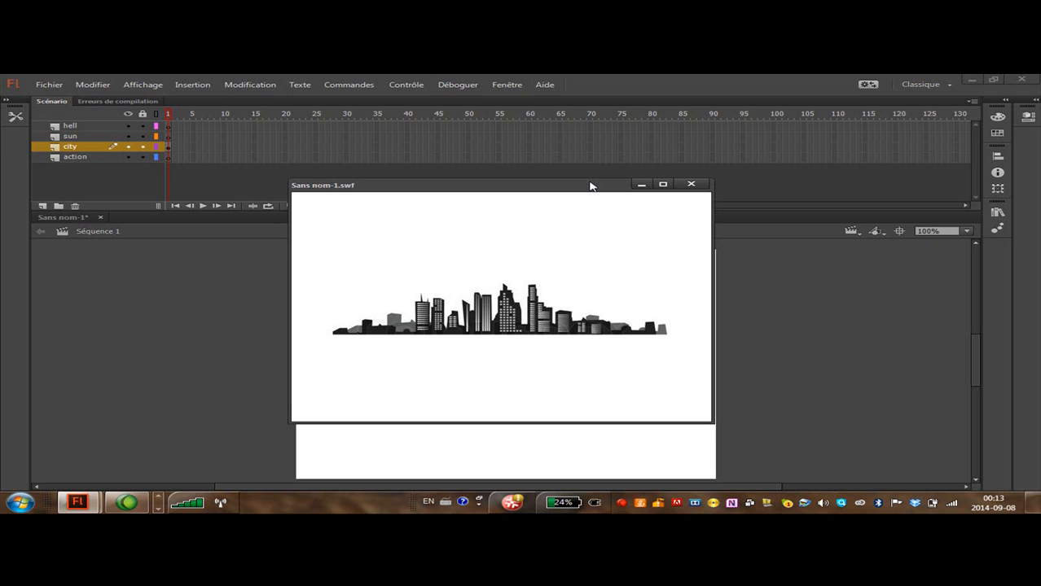
left_click(692, 185)
Move the city image straight down to the bottom edge of the stage and deselect it.
left_click_drag(489, 381, 489, 464)
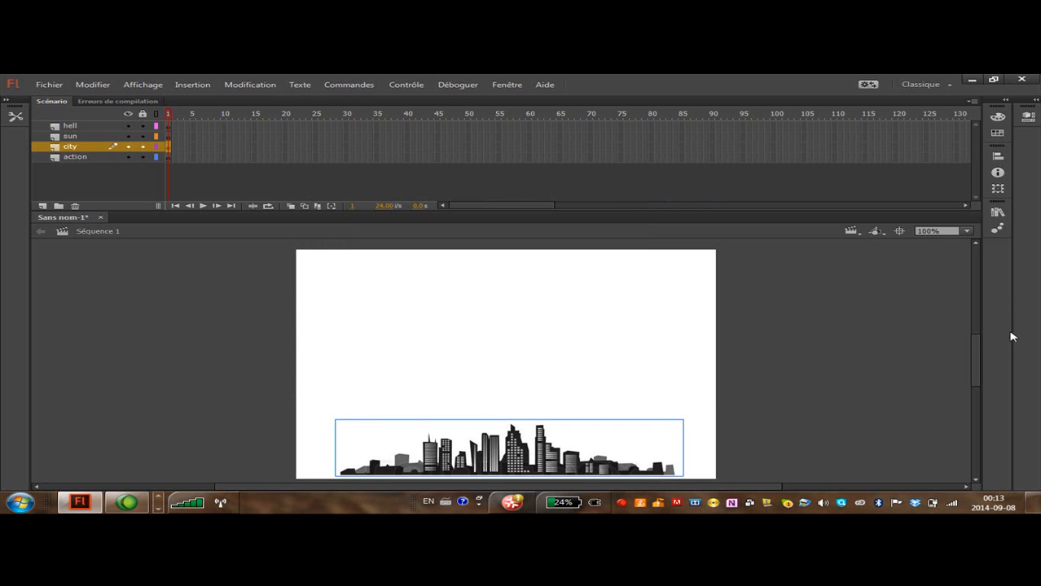
scroll(976, 359, "down", 2)
scroll(977, 354, "up", 3)
left_click(875, 325)
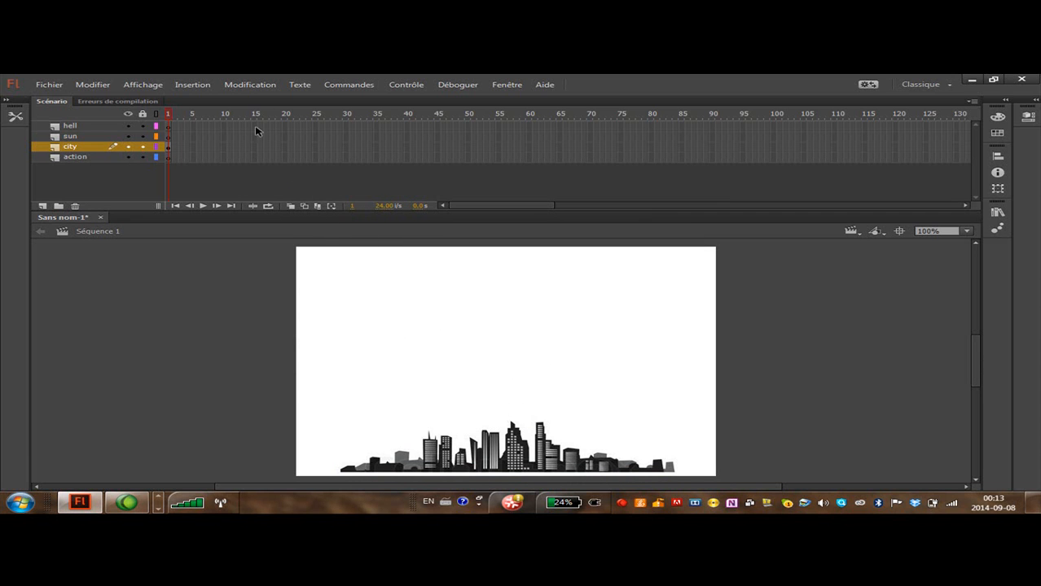
Extend the city layer by inserting a regular frame at frame 50.
left_click(468, 148)
right_click(469, 148)
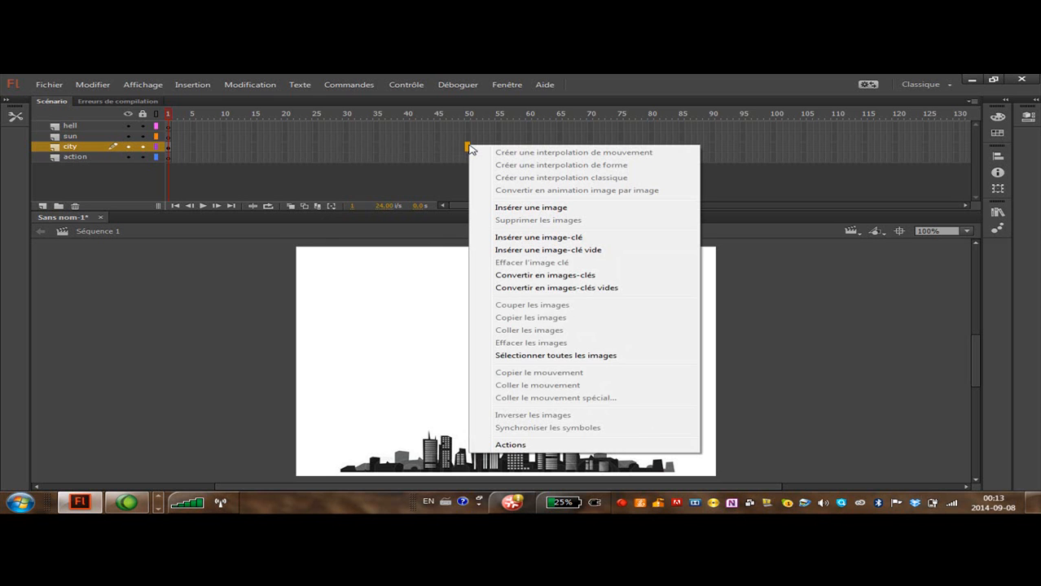
left_click(522, 210)
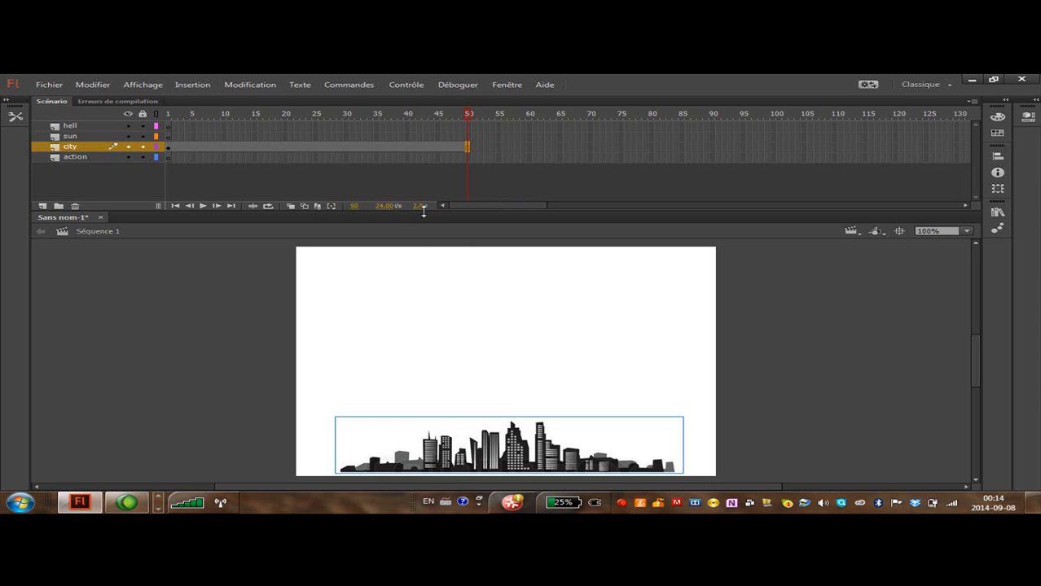
left_click(468, 118)
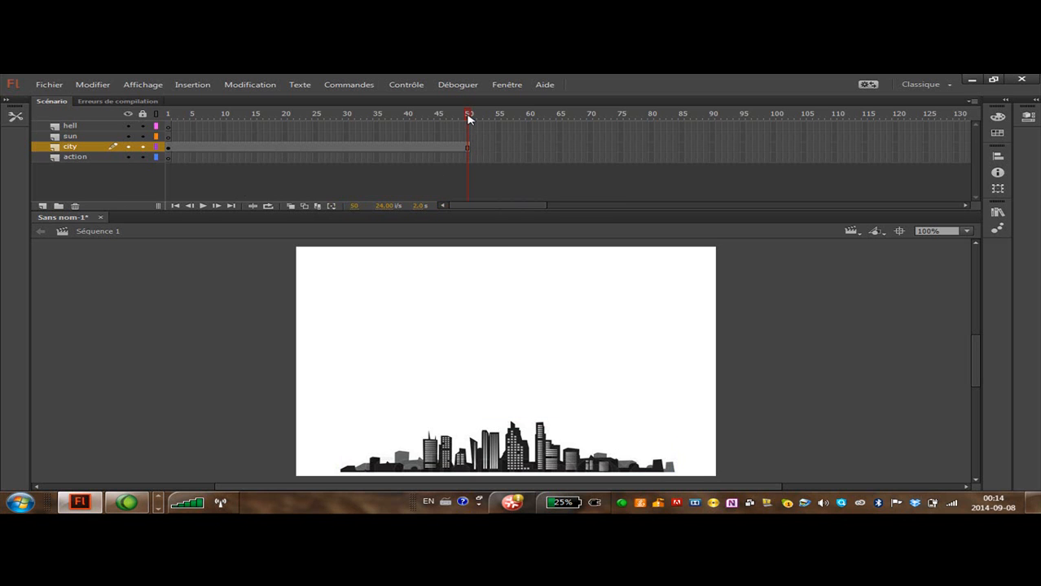
left_click_drag(468, 118, 477, 149)
Make frame 1 of the sun layer the active frame in the timeline.
left_click(167, 137)
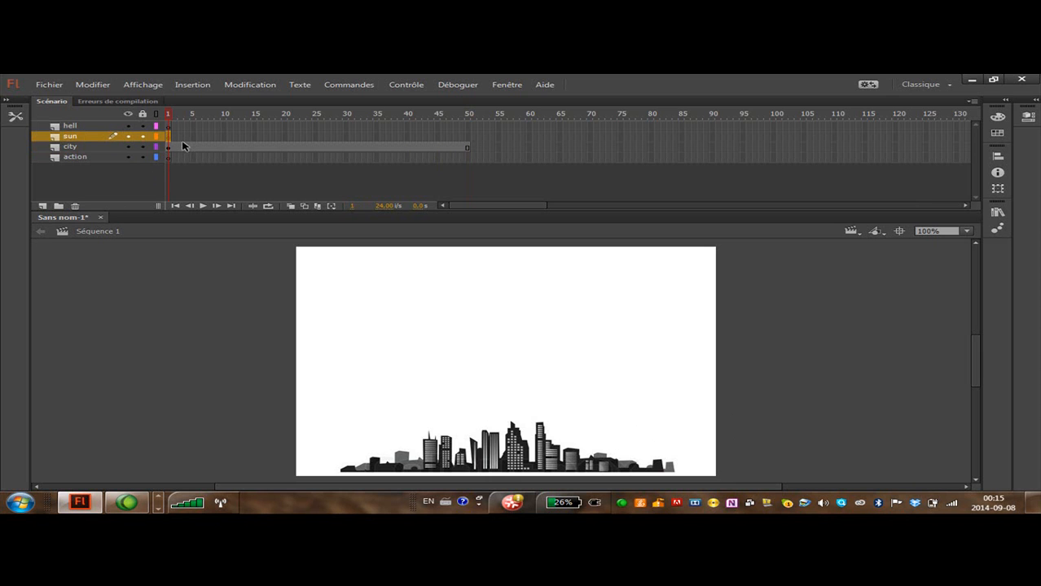
left_click(193, 137)
left_click(166, 137)
Uncover the desktop's demo flash folder, open it, and place its sun image onto the stage in the sun layer.
left_click_drag(651, 82, 547, 85)
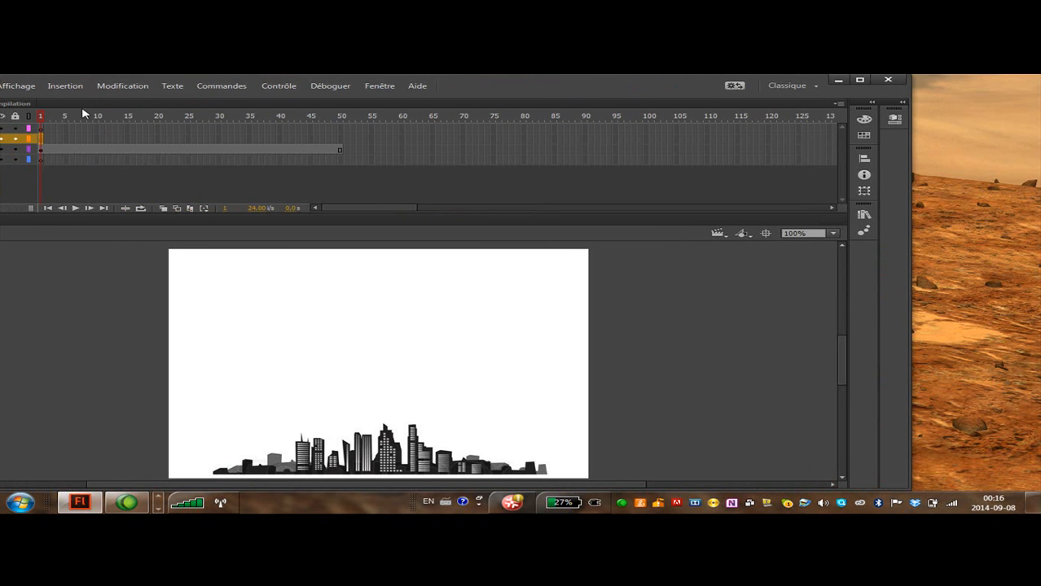
double_click(615, 78)
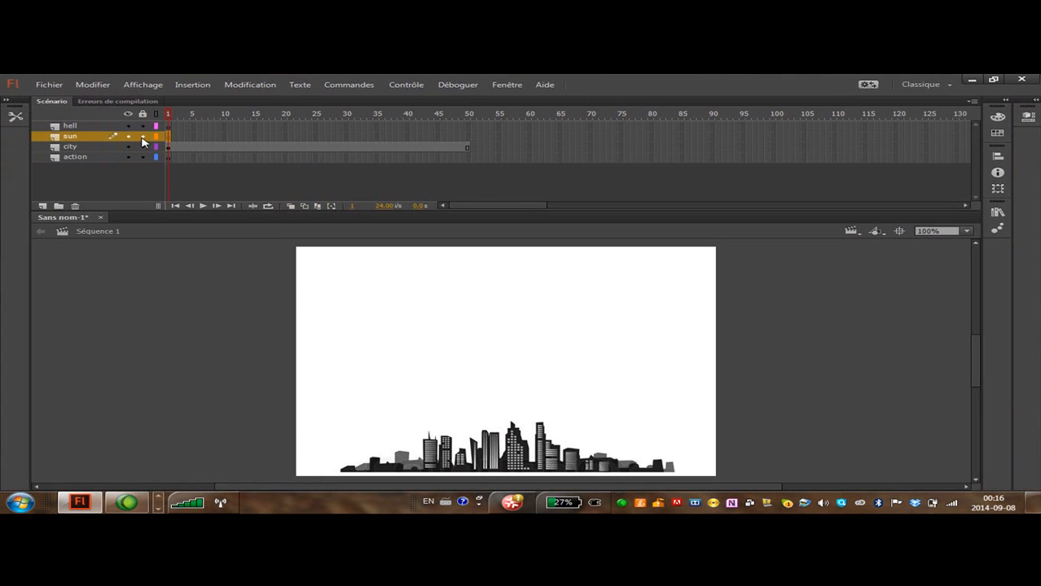
left_click_drag(705, 78, 425, 81)
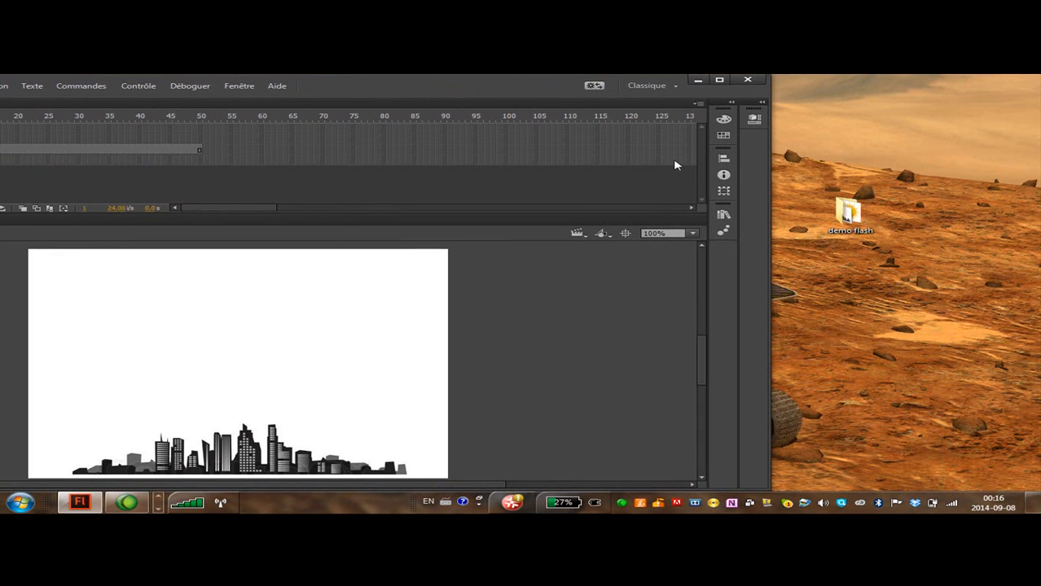
left_click(849, 214)
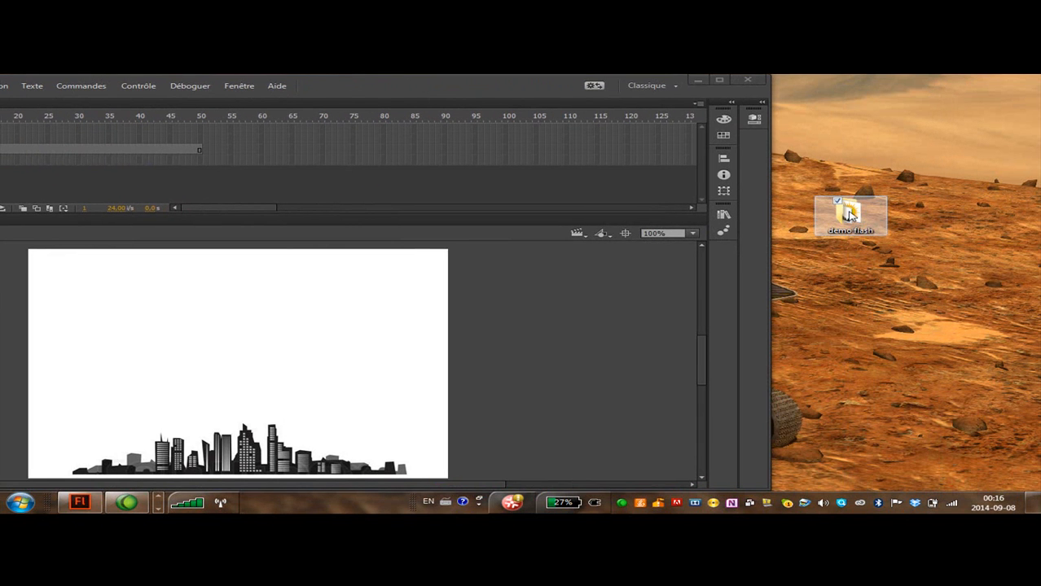
double_click(849, 213)
left_click_drag(690, 112, 999, 150)
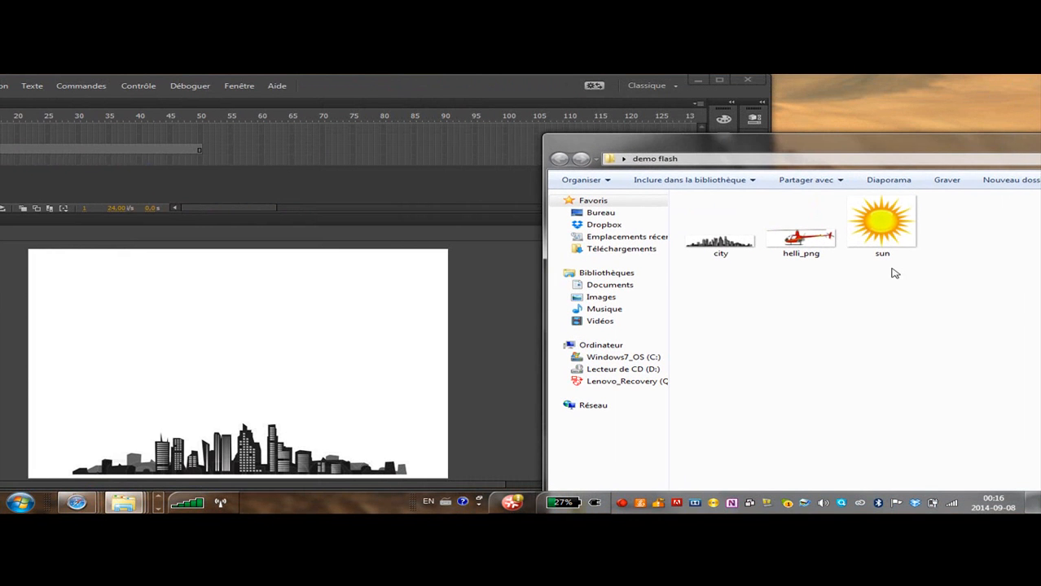
left_click_drag(881, 222, 129, 322)
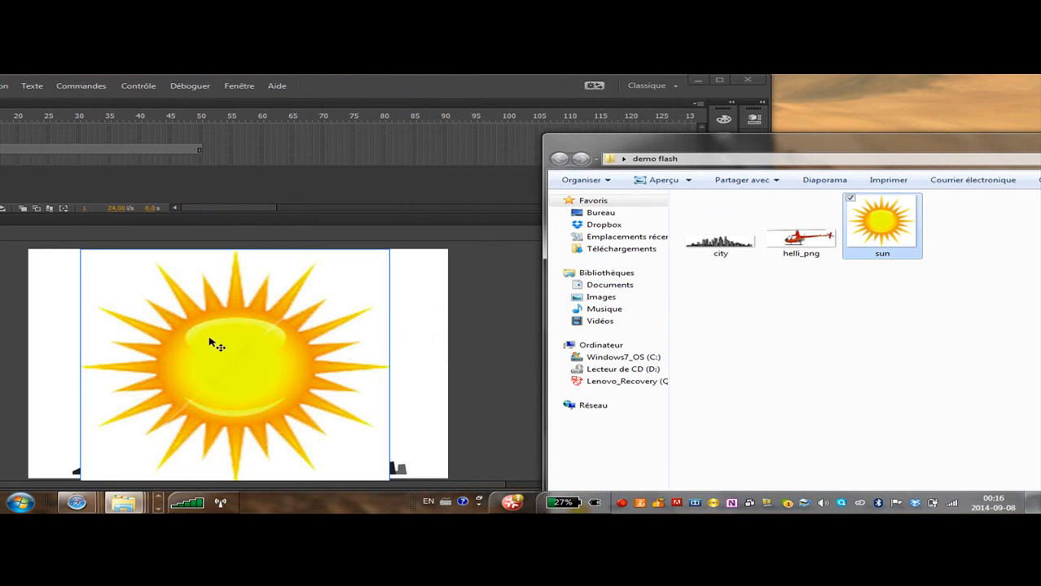
left_click_drag(1027, 150, 906, 150)
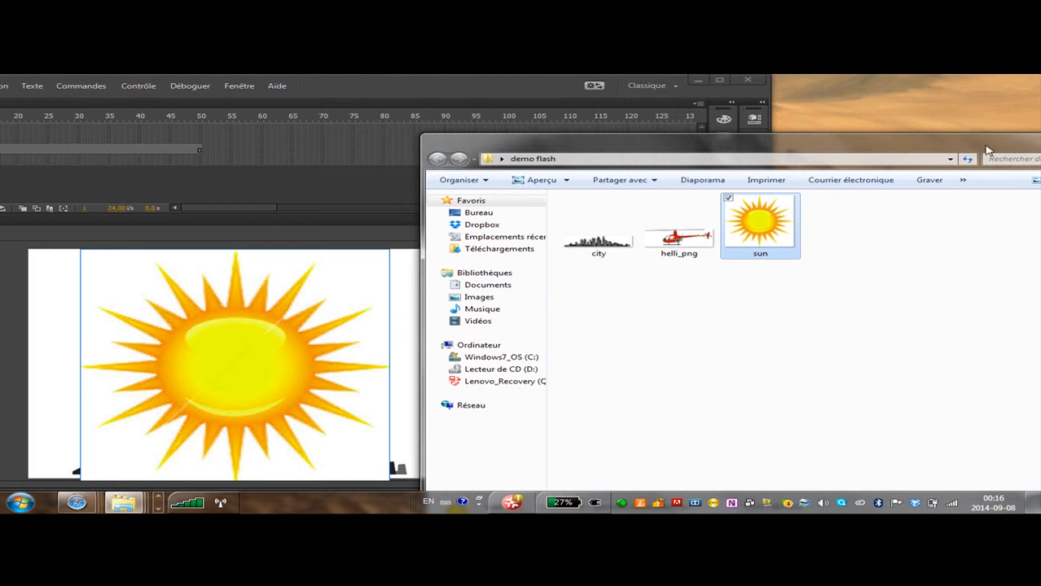
Clear the demo flash folder window out of the way and maximize the Flash window.
left_click_drag(998, 145, 721, 120)
left_click(837, 117)
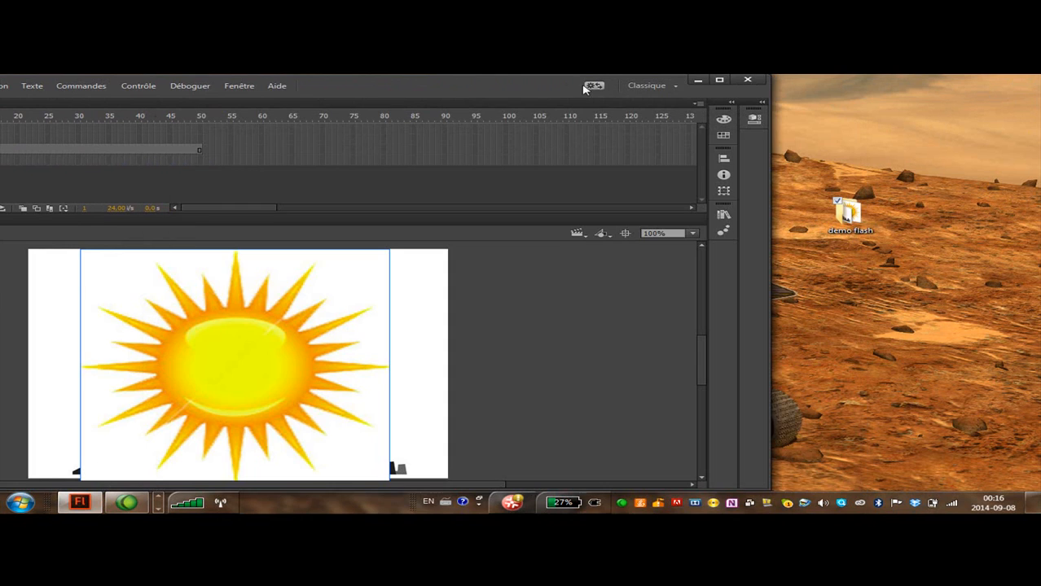
left_click(719, 79)
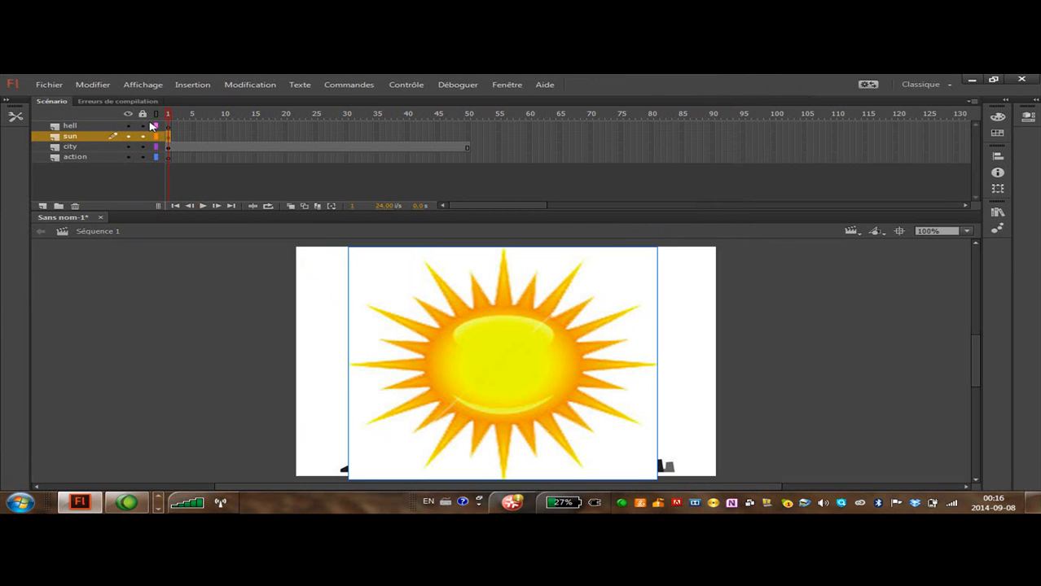
View frames 1 and 2 of the hell layer and return to frame 1 of the sun layer.
left_click(174, 127)
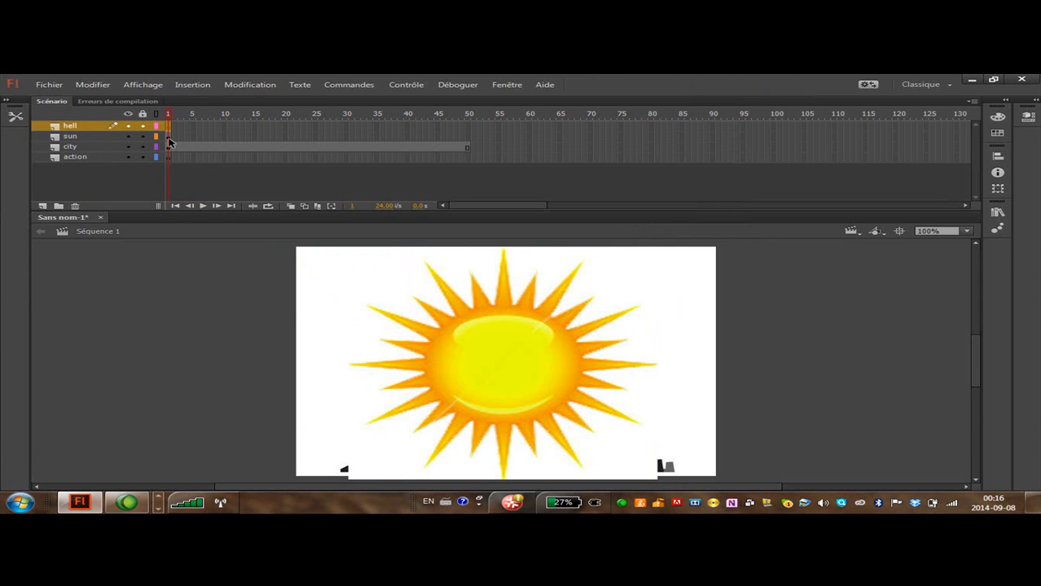
left_click(175, 128)
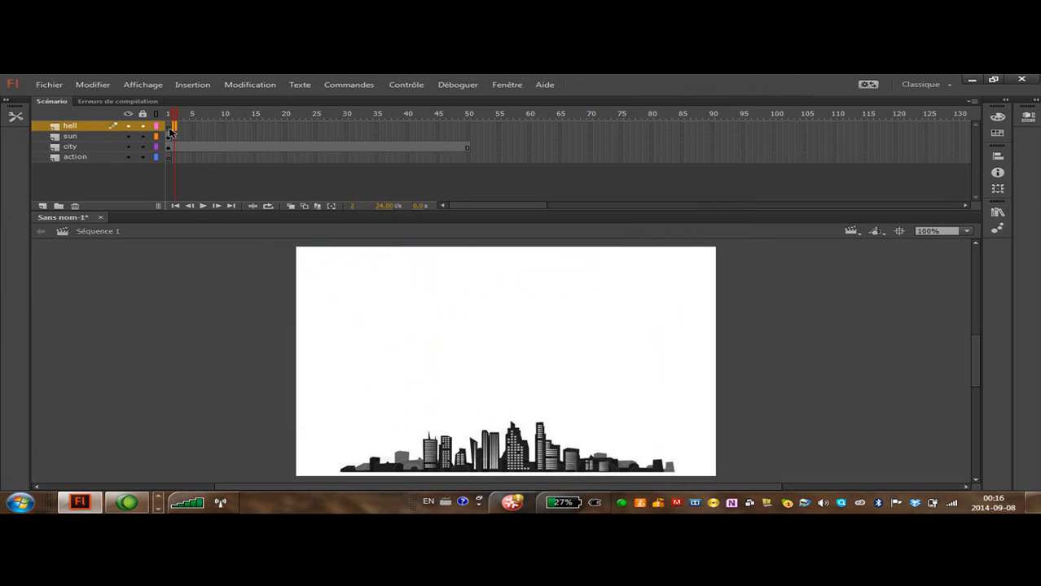
left_click(168, 136)
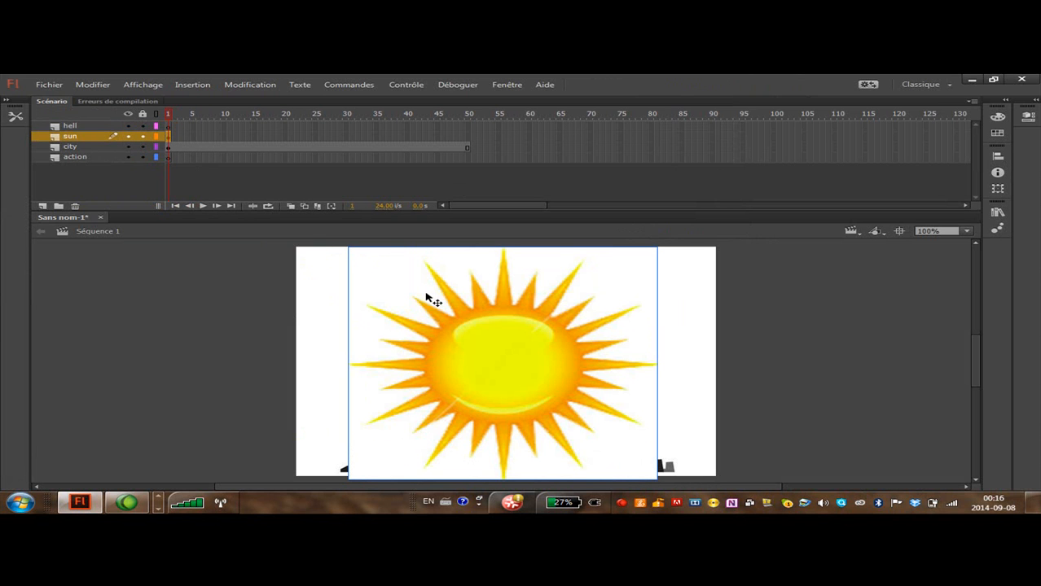
Preview the sun.png bitmap in the document's library and close the library again.
left_click(997, 212)
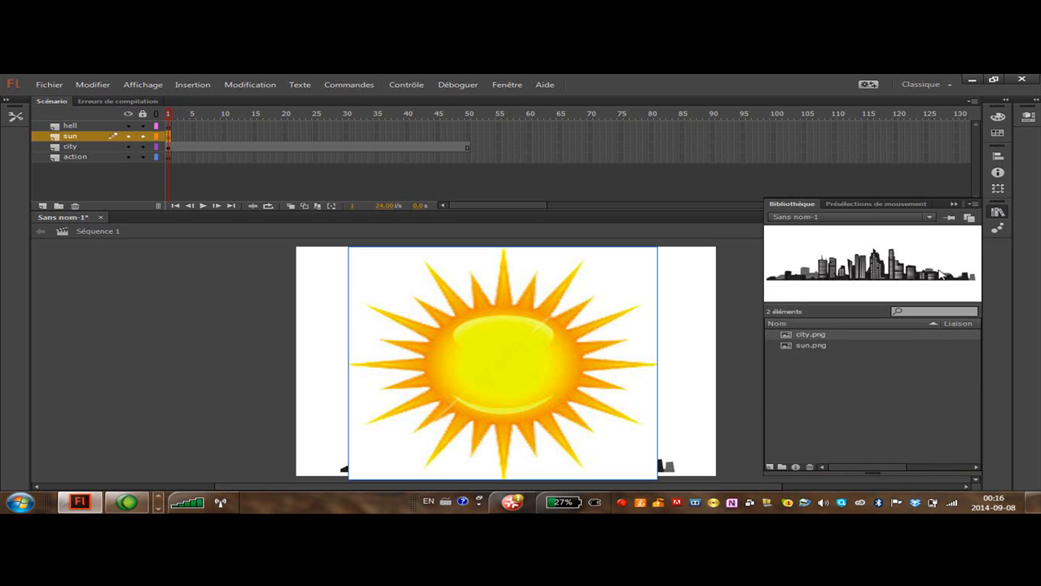
left_click(810, 349)
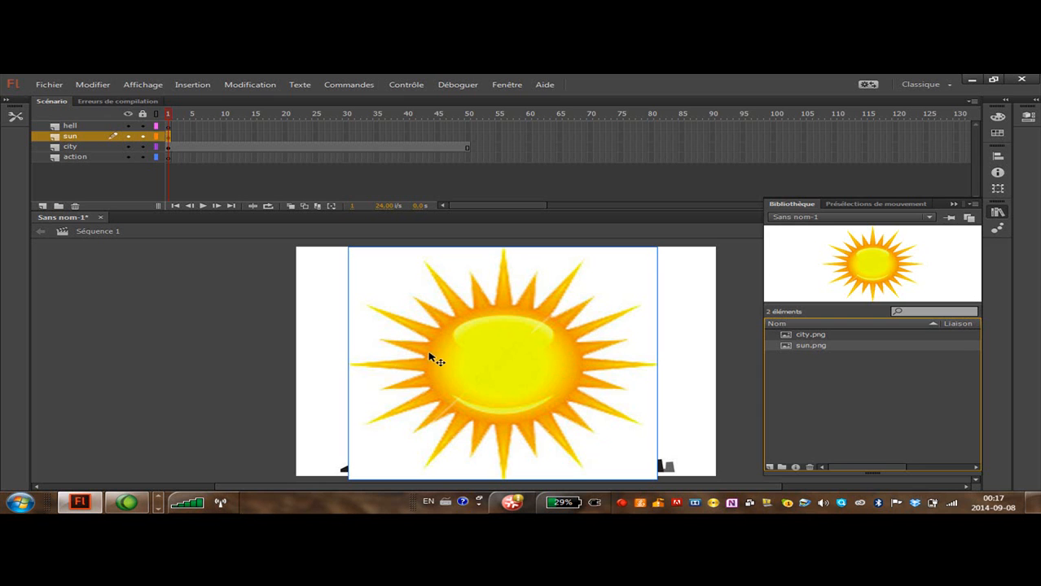
left_click(462, 347)
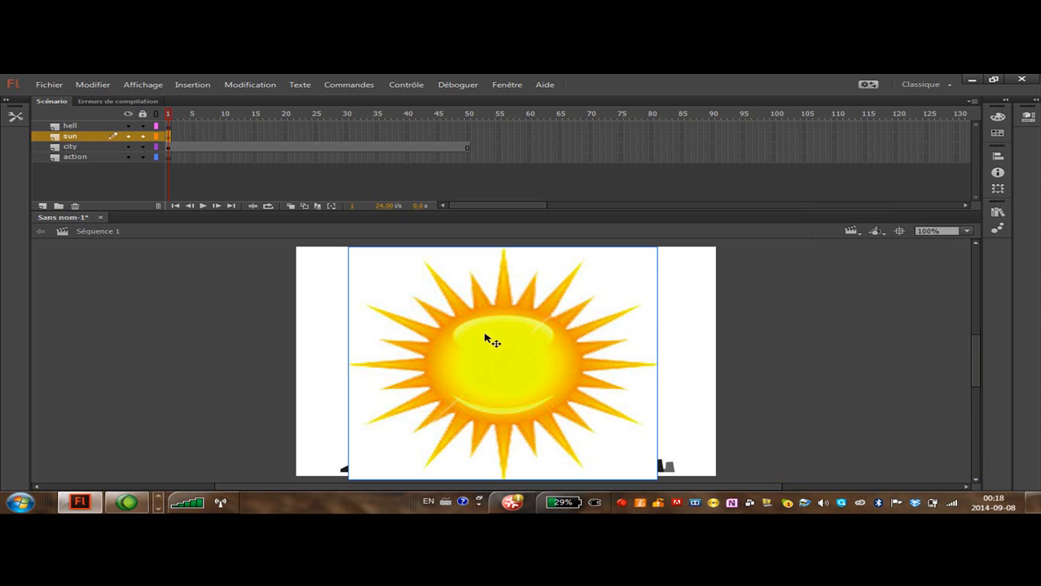
Start converting the sun image into a symbol named soleil, keeping the type Clip.
right_click(468, 332)
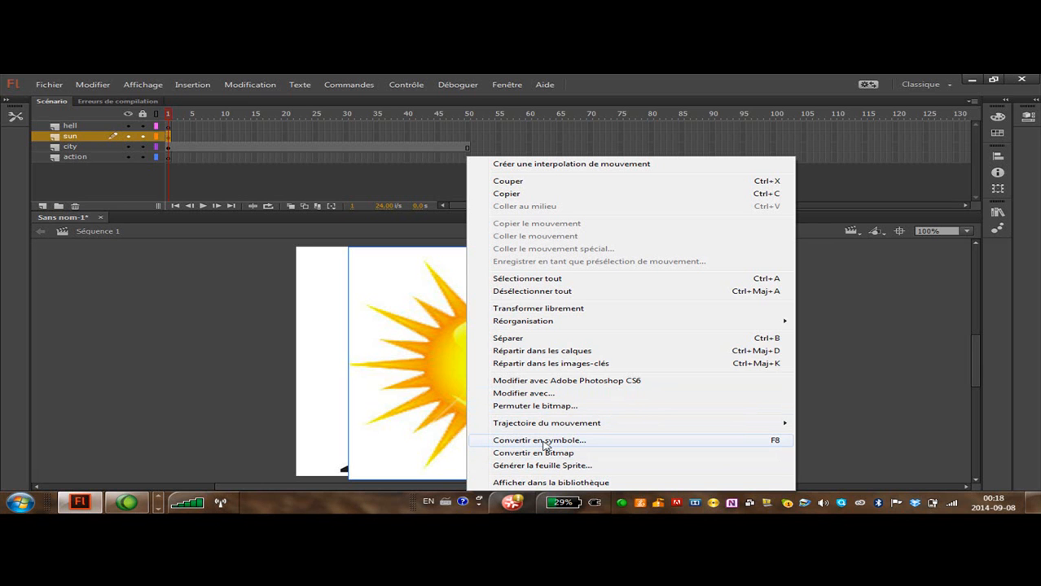
left_click(389, 417)
key("F8")
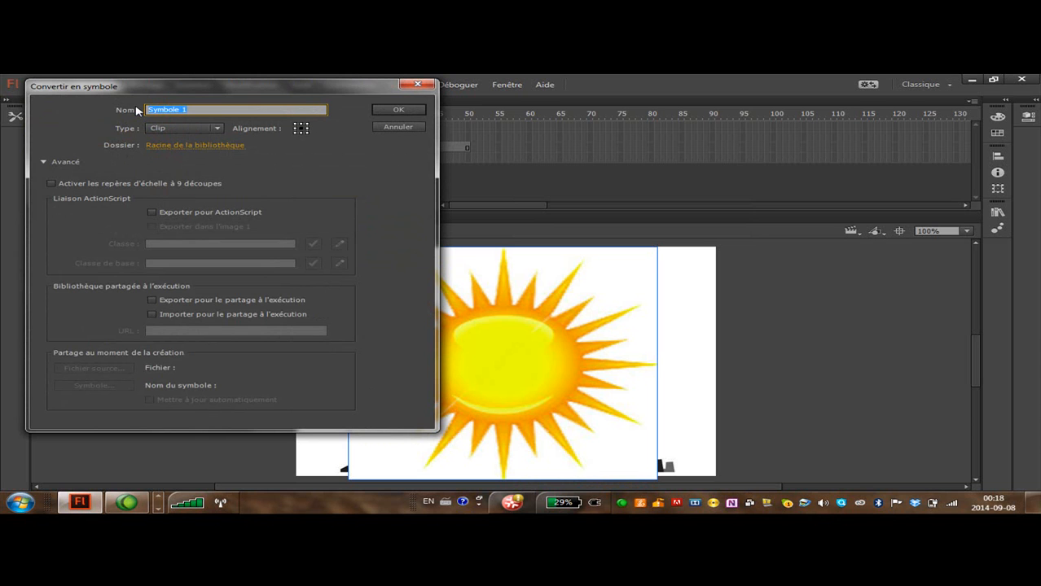
type("soleil")
left_click(217, 129)
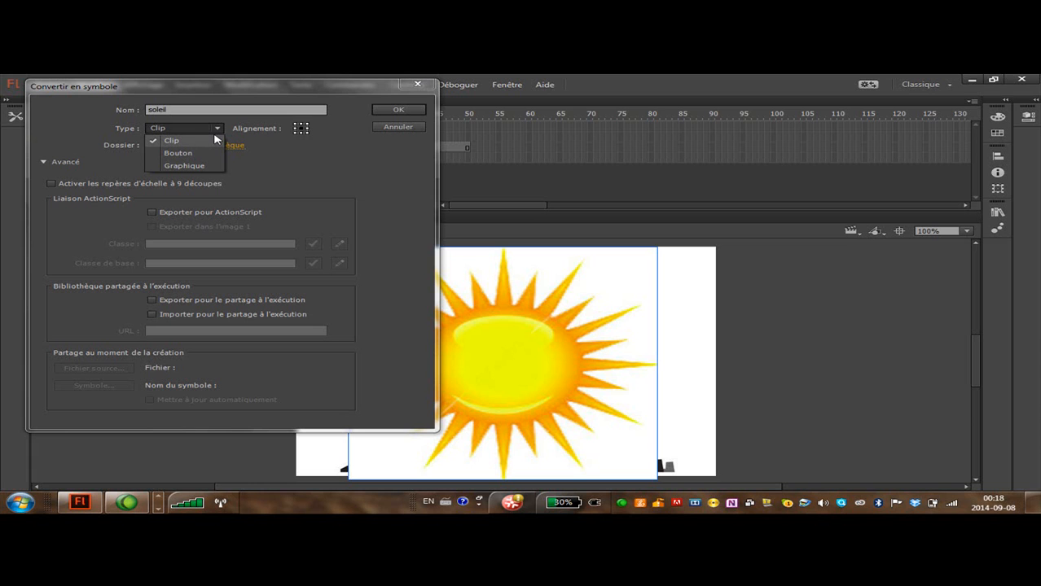
left_click(307, 125)
Place the soleil symbol's registration point at its centre and complete the conversion.
left_click(307, 129)
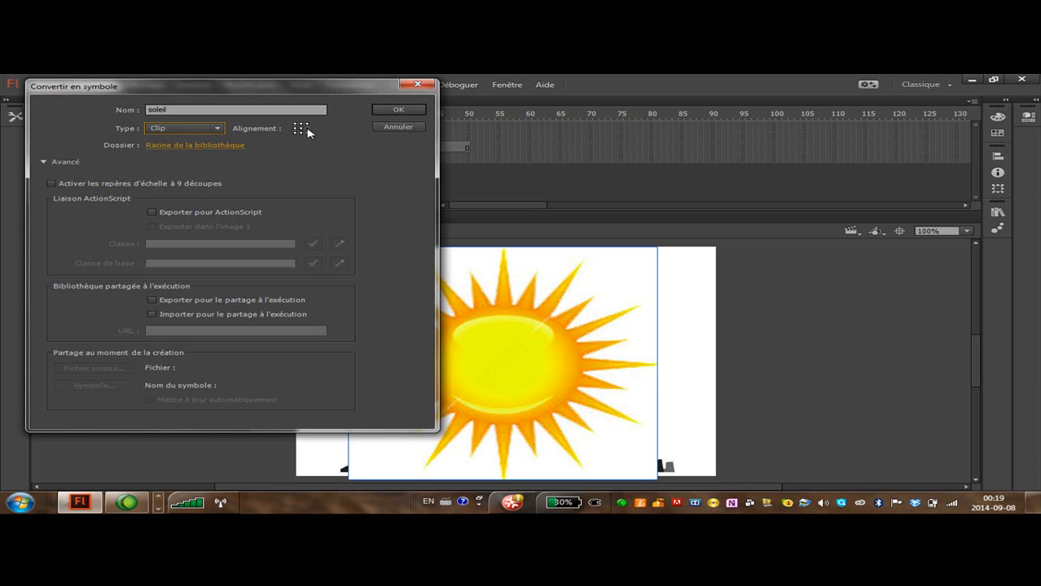
left_click(307, 133)
left_click(300, 132)
left_click(295, 133)
left_click(295, 129)
left_click(295, 124)
left_click(301, 124)
left_click(301, 129)
left_click(394, 111)
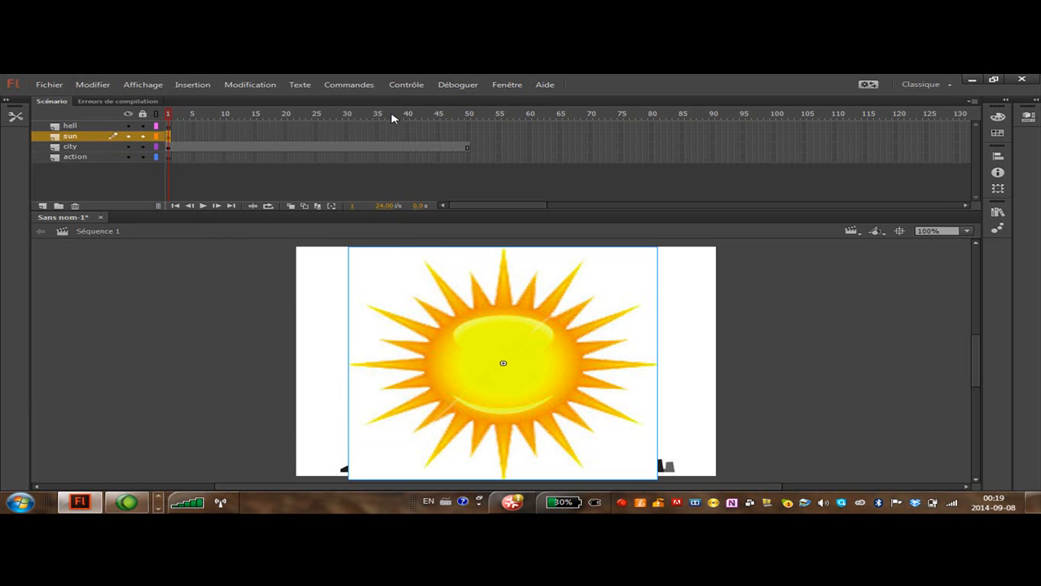
Compare the soleil symbol with the sun.png bitmap in the library, then close it and deselect the sun.
left_click(996, 212)
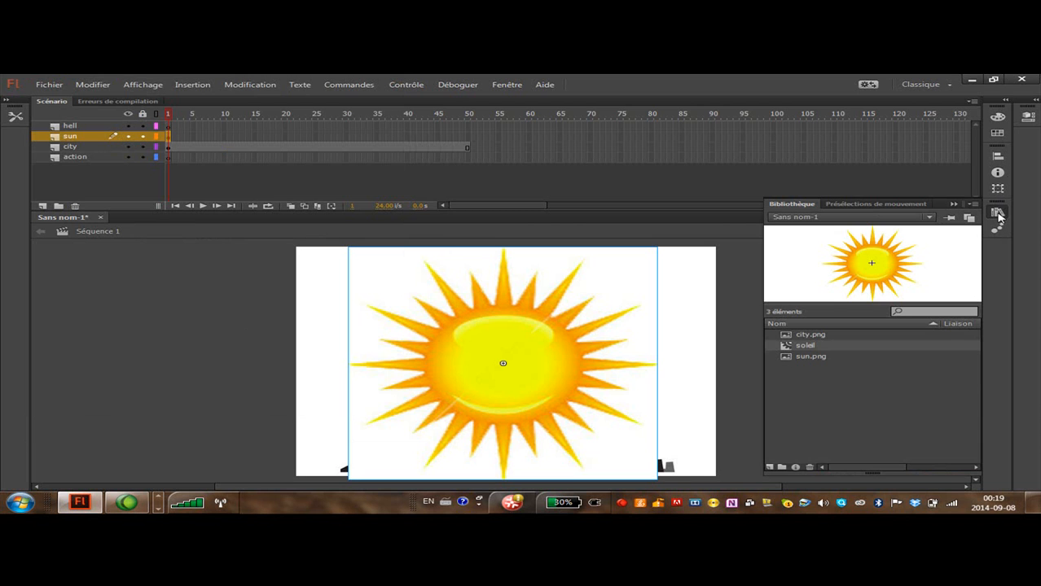
left_click(816, 346)
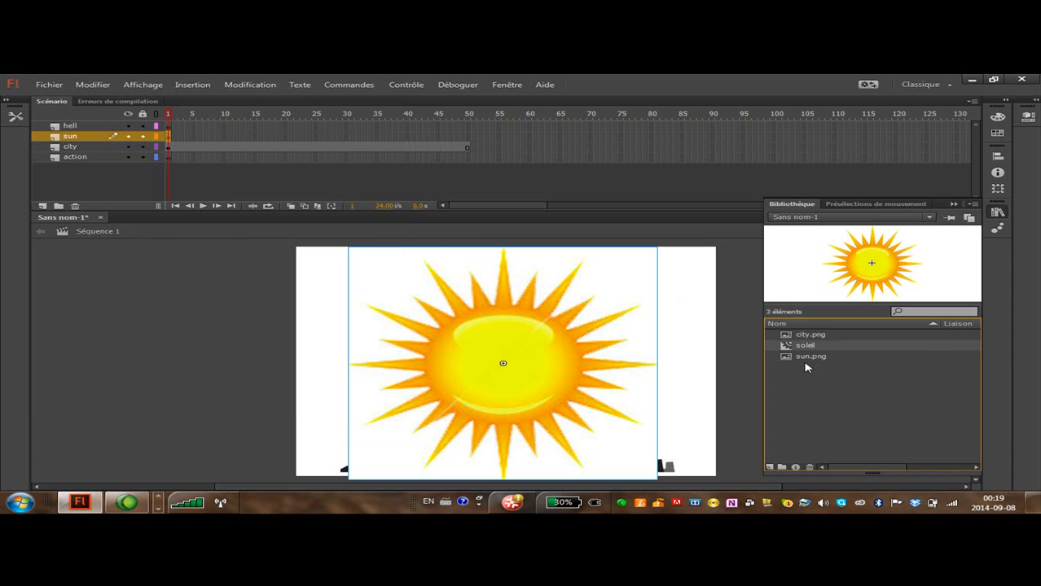
left_click(806, 359)
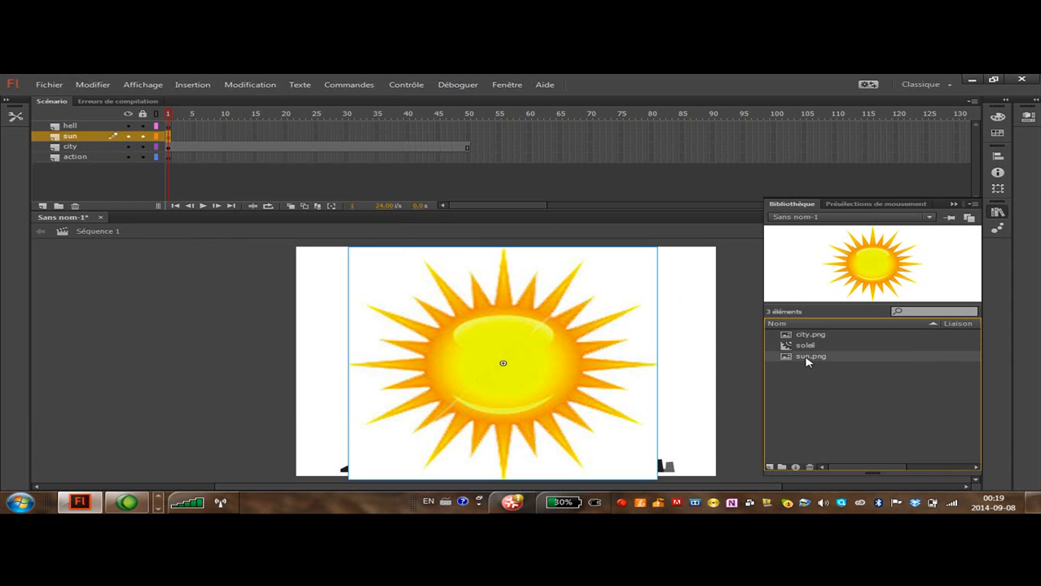
left_click(811, 350)
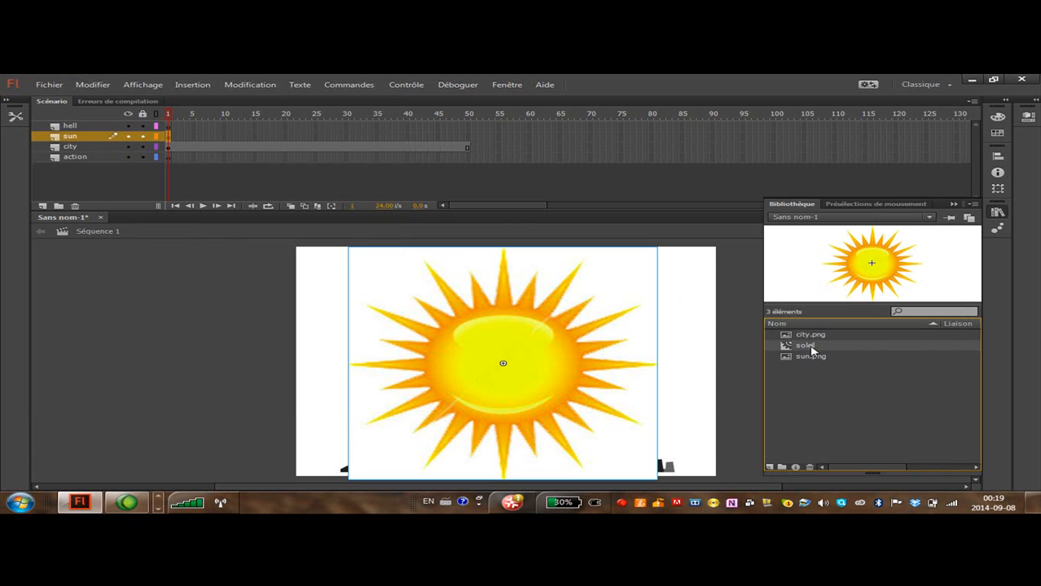
key("ctrl+l")
left_click(732, 355)
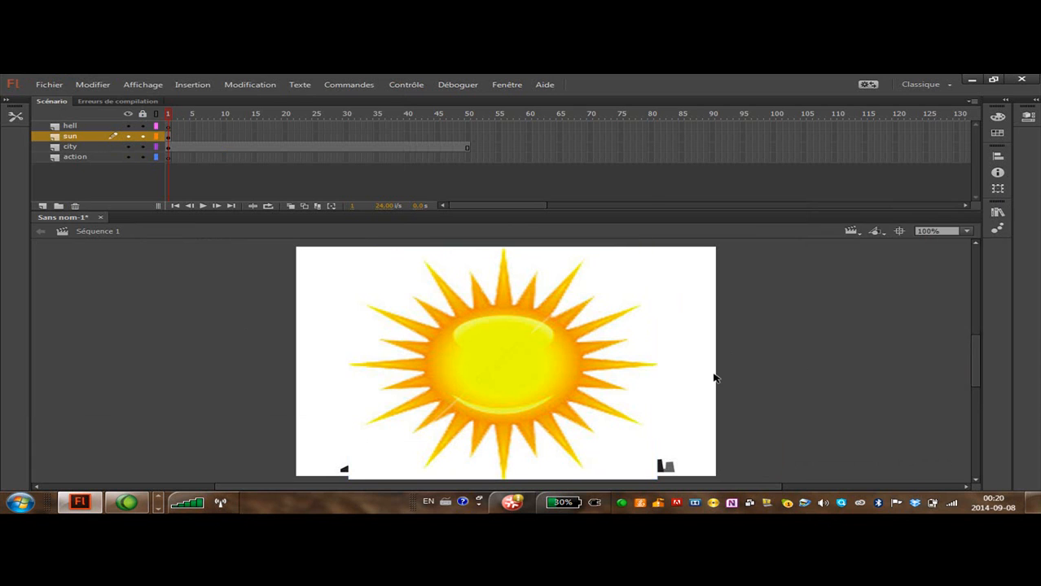
Give the sun clip on the stage the instance name sol and recheck its properties.
left_click(513, 326)
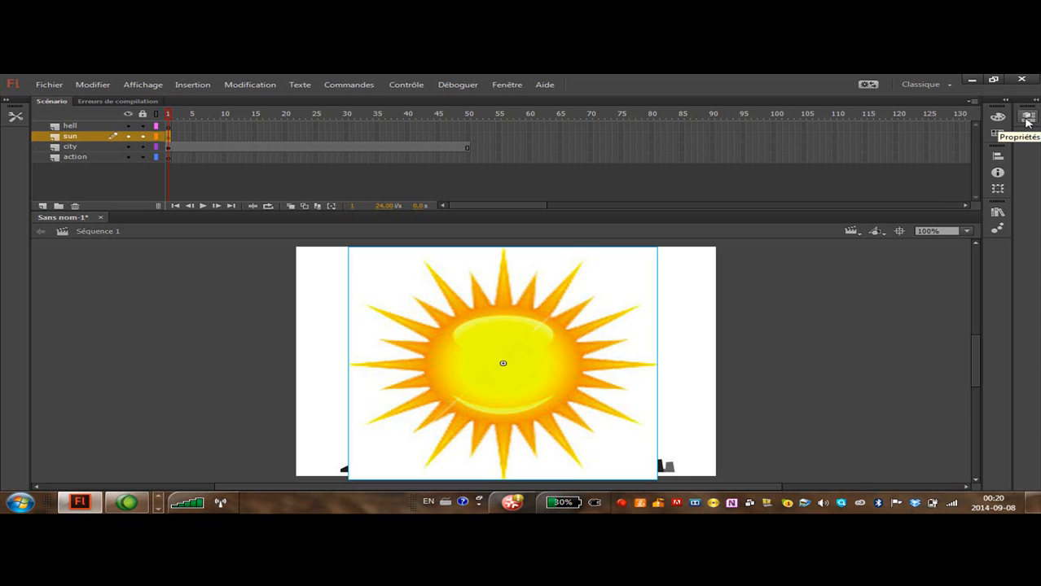
left_click(1026, 118)
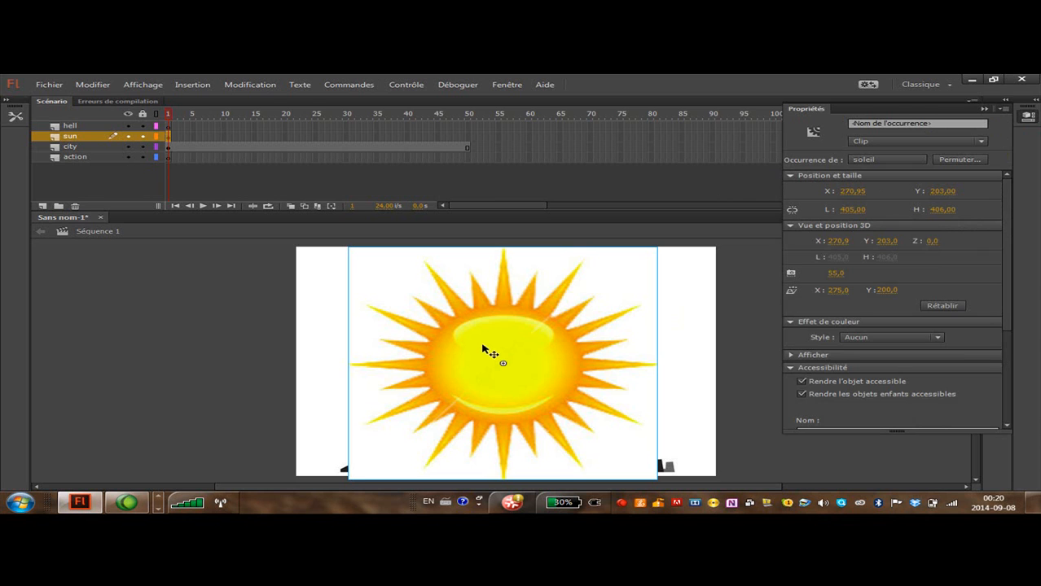
left_click(872, 125)
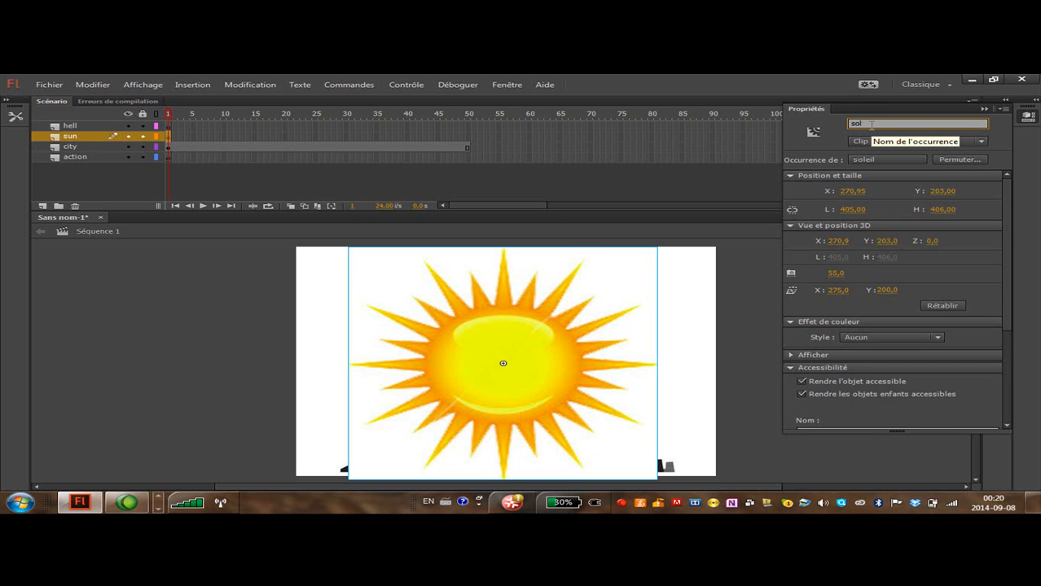
type("sol")
left_click(707, 268)
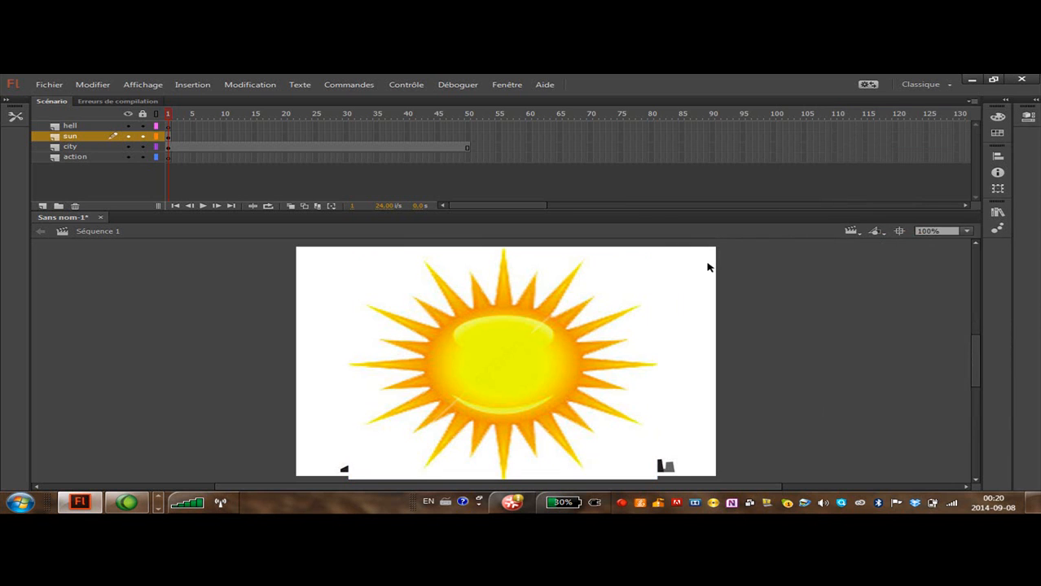
left_click(486, 321)
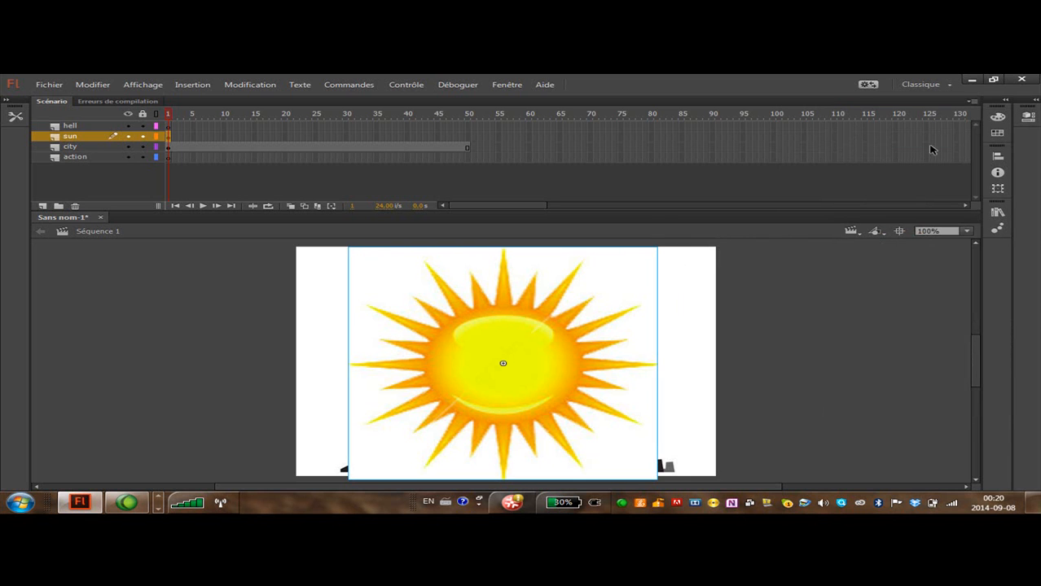
left_click(1029, 116)
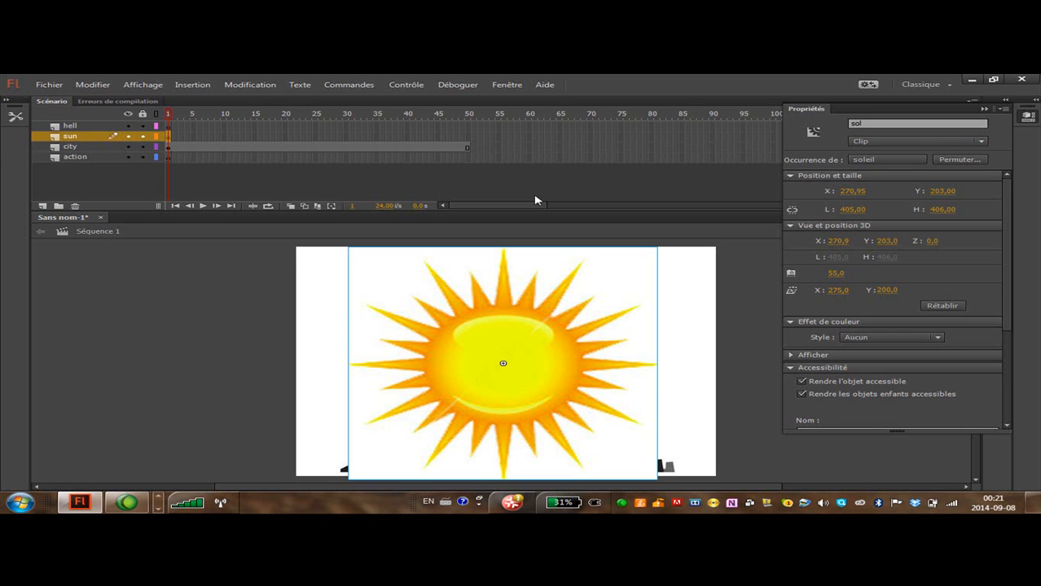
Shrink the sun about its centre to about 83 by 70 pixels with the Free Transform tool.
left_click(14, 118)
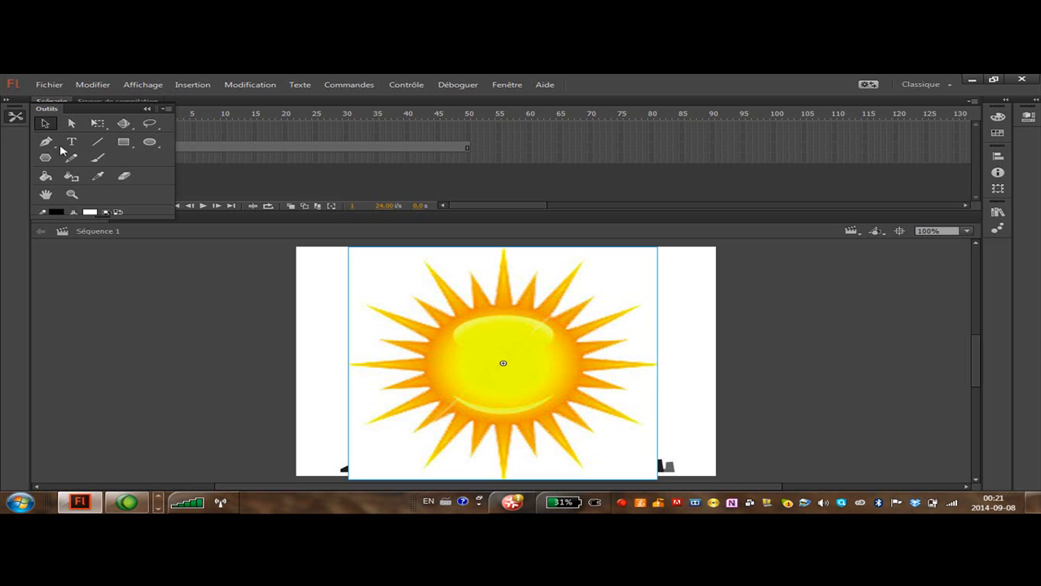
left_click(98, 123)
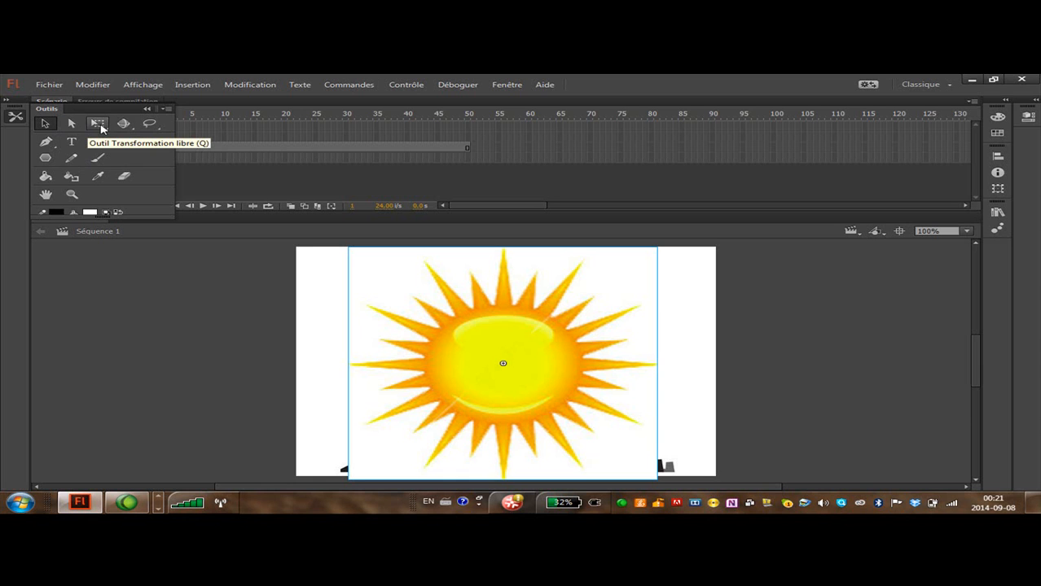
left_click(102, 129)
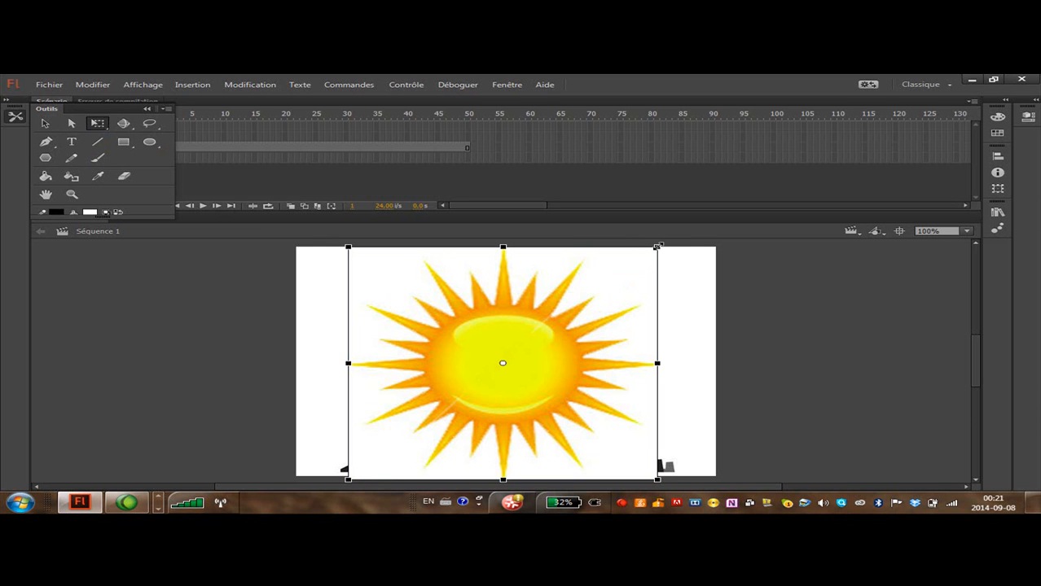
left_click_drag(660, 246, 536, 343)
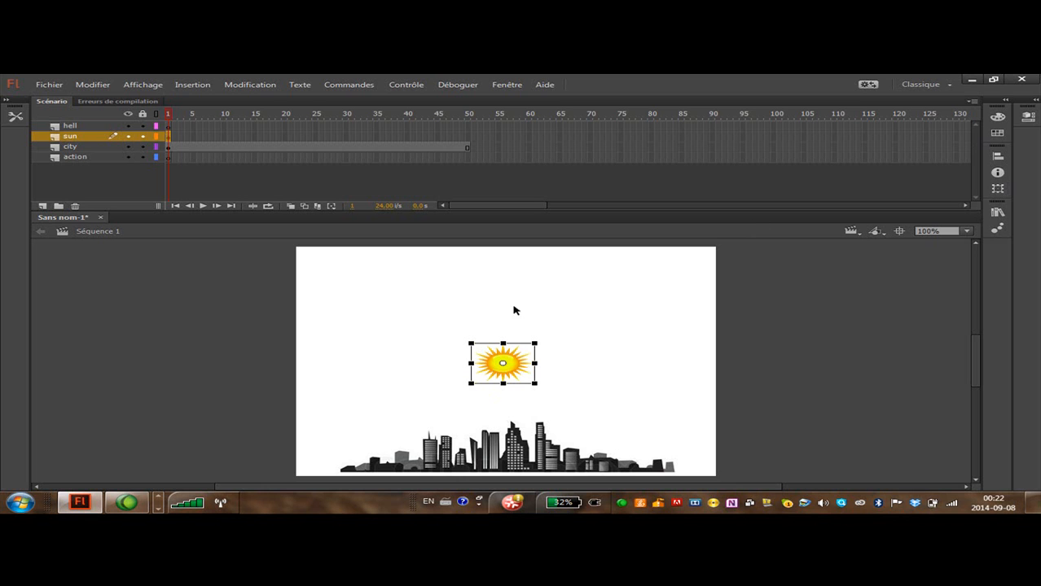
Set the sun instance's width to 100 pixels.
left_click(1027, 117)
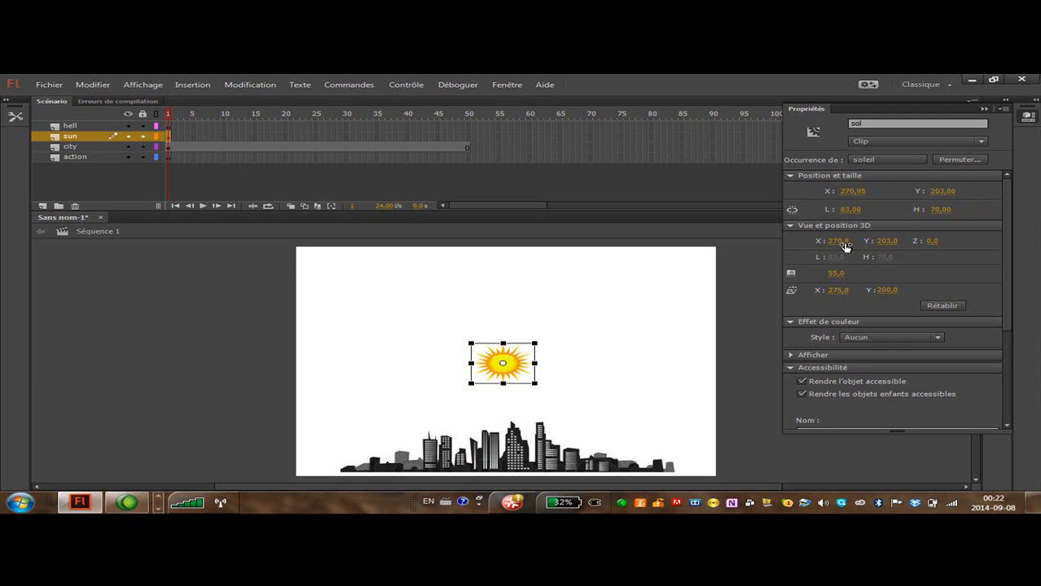
left_click(847, 210)
type("100")
key("Return")
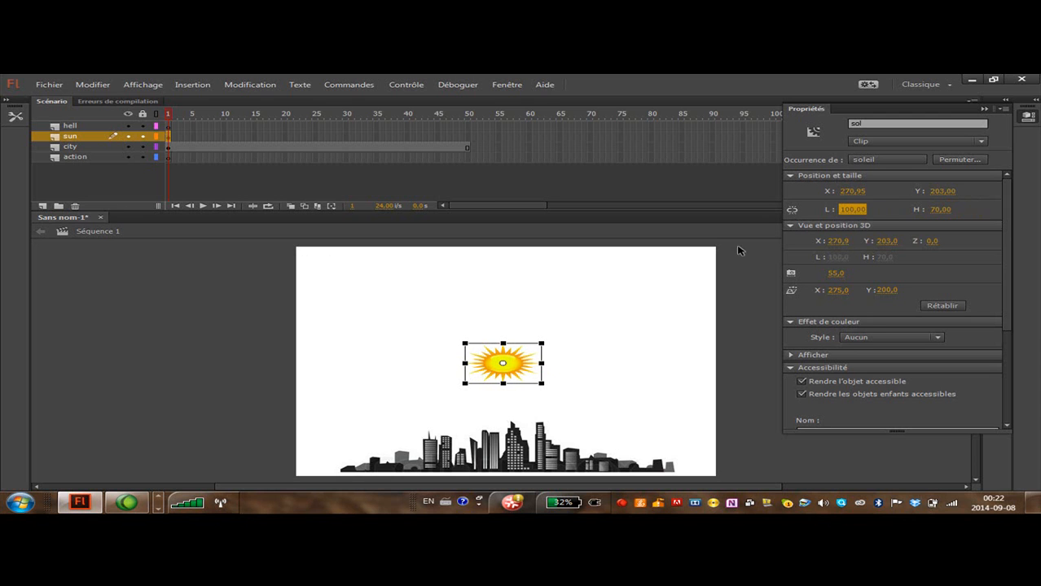
Scale the sun down to about 70 by 38 pixels and move it to the stage's lower-left corner.
left_click_drag(544, 343, 531, 353)
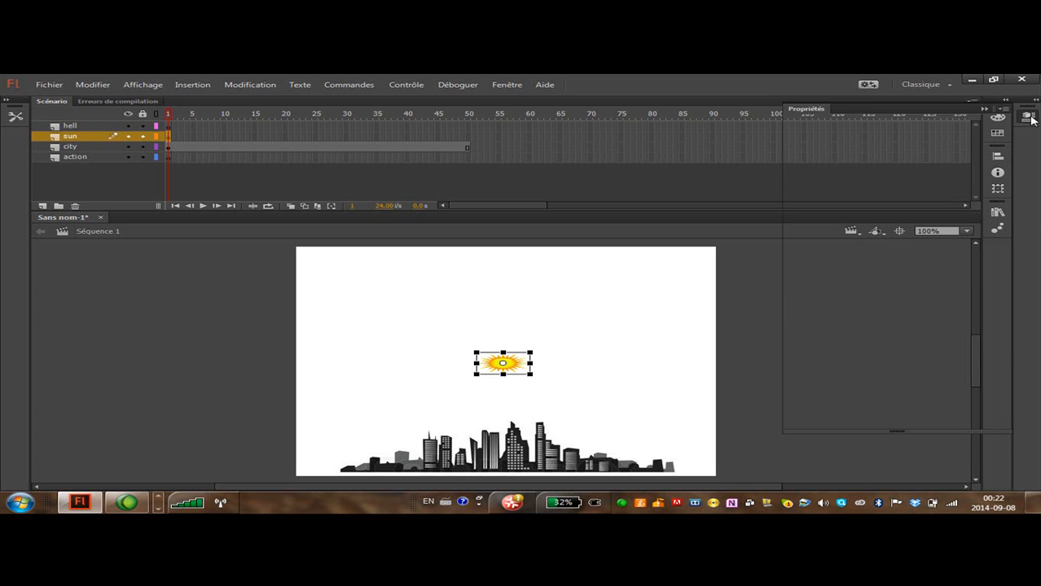
left_click(1027, 117)
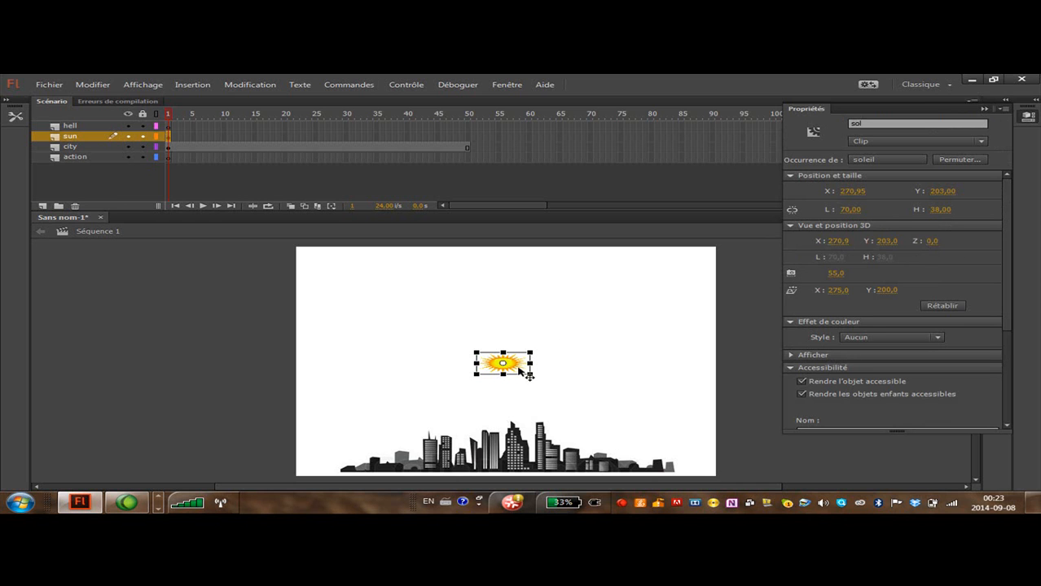
left_click_drag(500, 375, 312, 470)
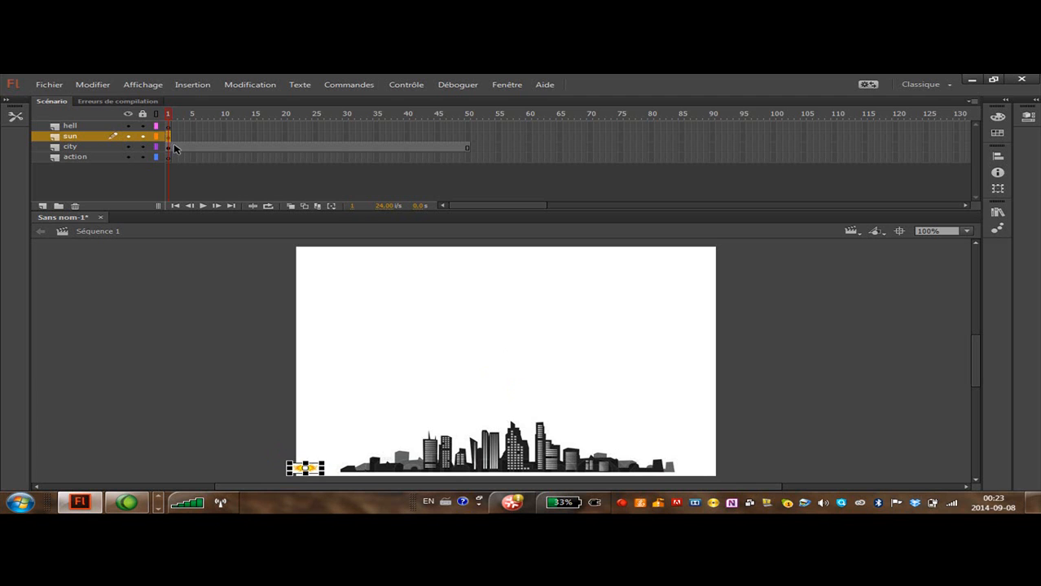
Scrub the playhead from frame 1 to frame 50 and back to examine how long each layer stays visible.
left_click(169, 115)
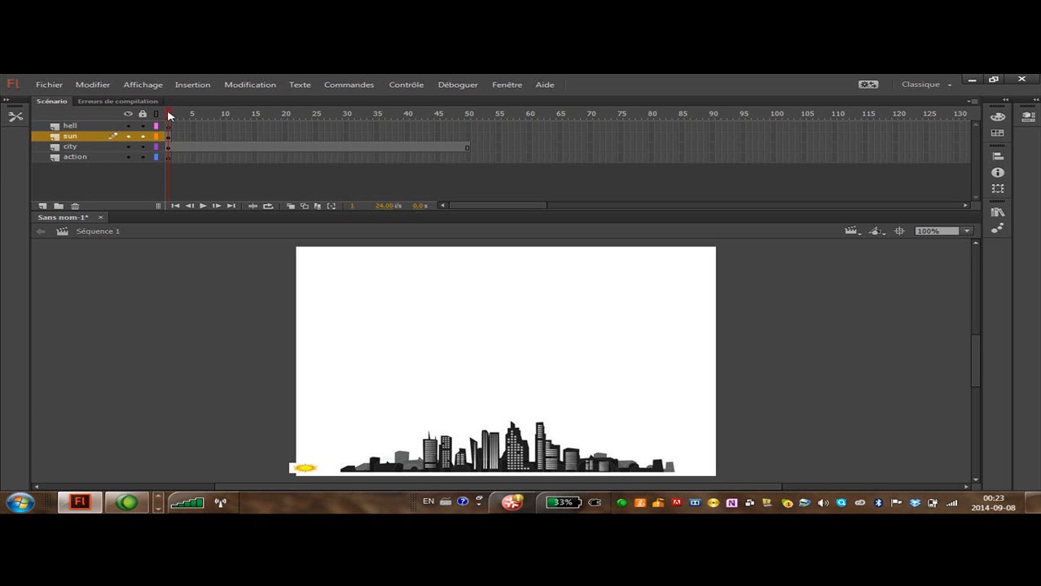
left_click(172, 116)
left_click_drag(172, 116, 469, 133)
left_click_drag(467, 116, 169, 109)
Insert a keyframe at frame 5 of the sun layer, with the sun slightly enlarged and raised beside the skyline's left end.
left_click(193, 136)
right_click(195, 140)
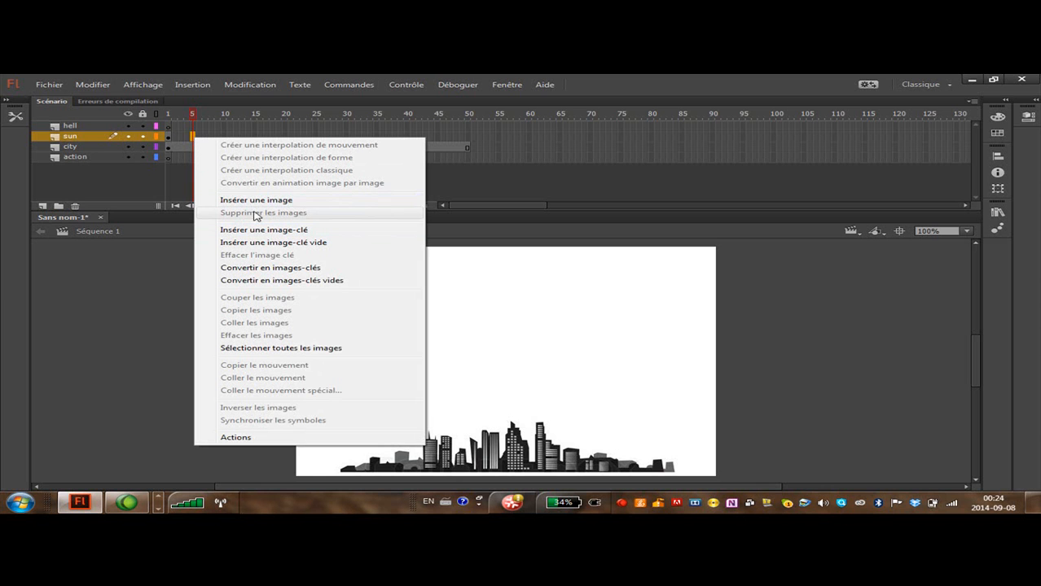
left_click(270, 230)
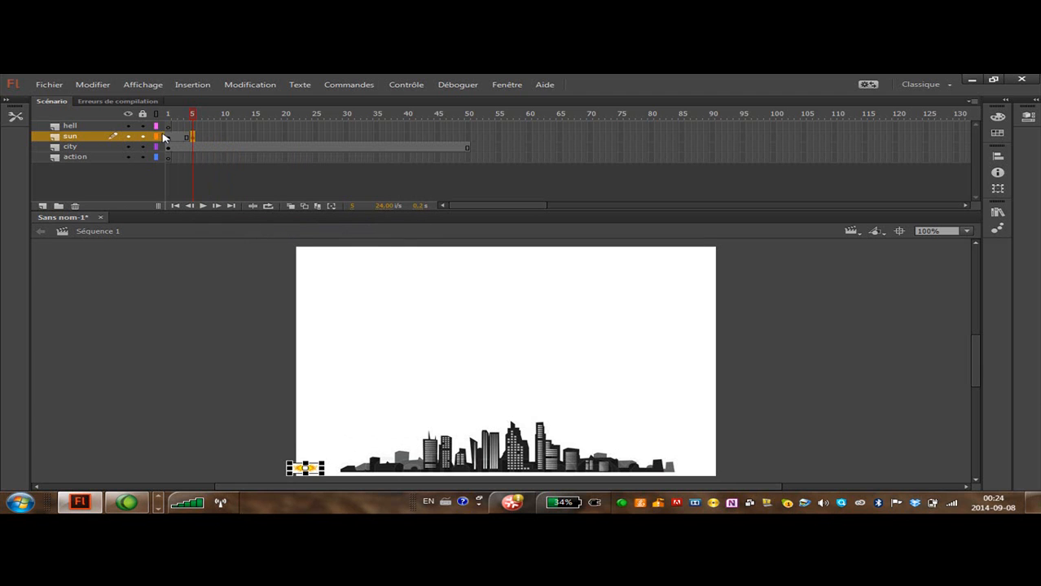
left_click(187, 140)
left_click(193, 137)
key("F6")
left_click_drag(323, 459, 340, 435)
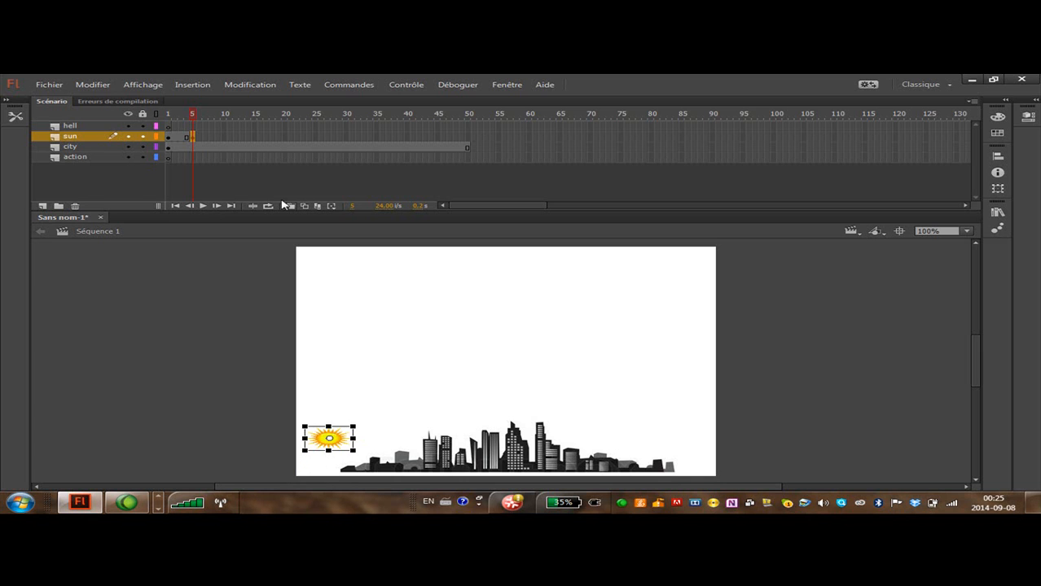
Insert a keyframe at frame 10 of the sun layer, with the sun larger and higher above the skyline's left end.
left_click(224, 138)
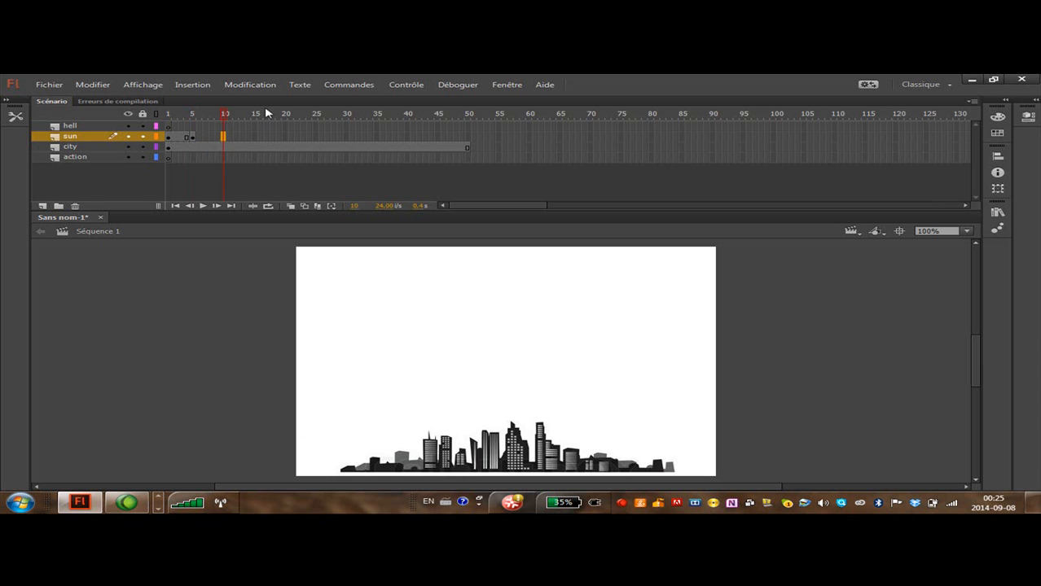
right_click(223, 140)
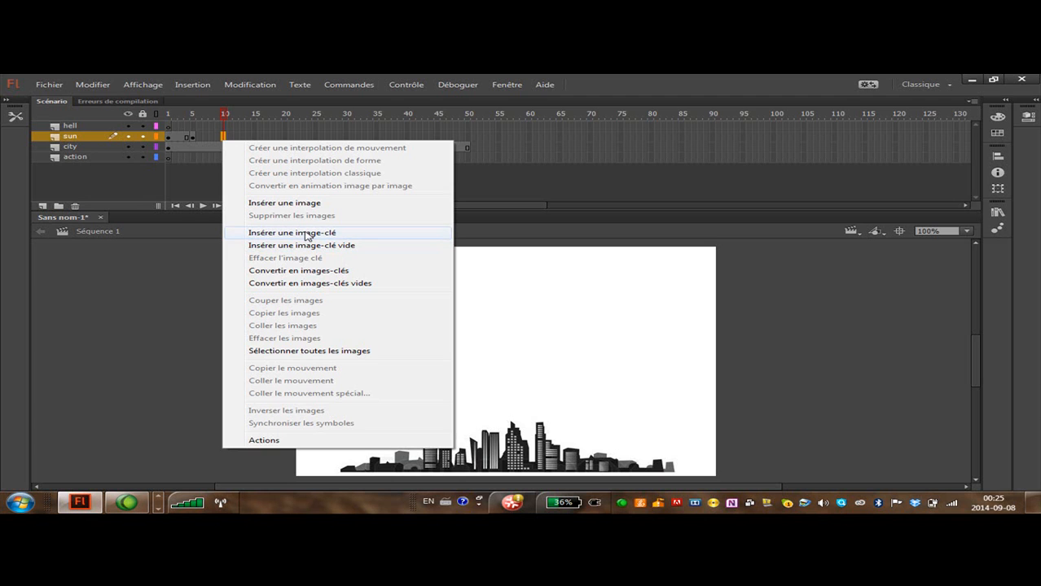
left_click(298, 235)
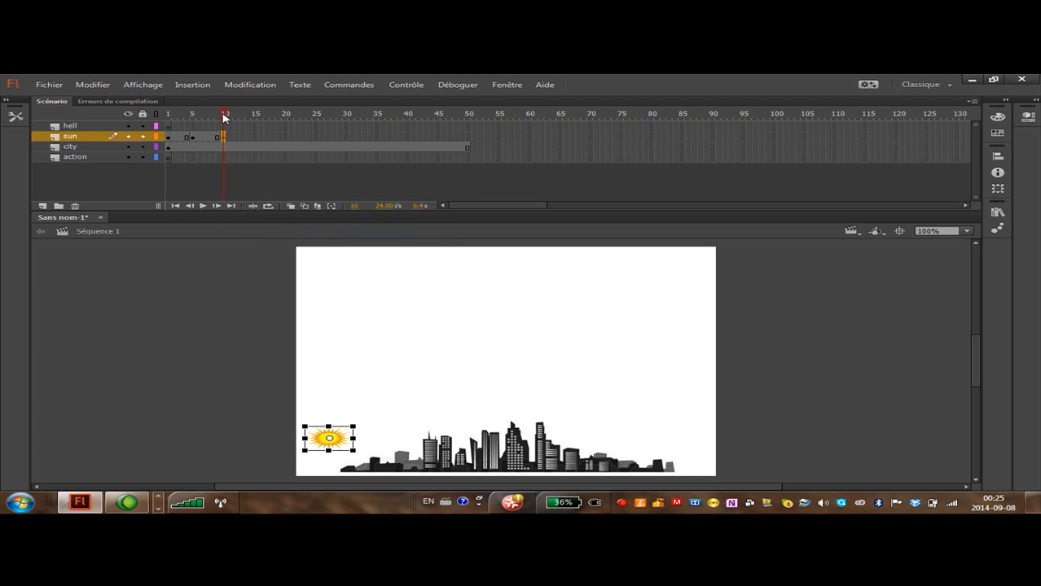
left_click_drag(224, 118, 147, 126)
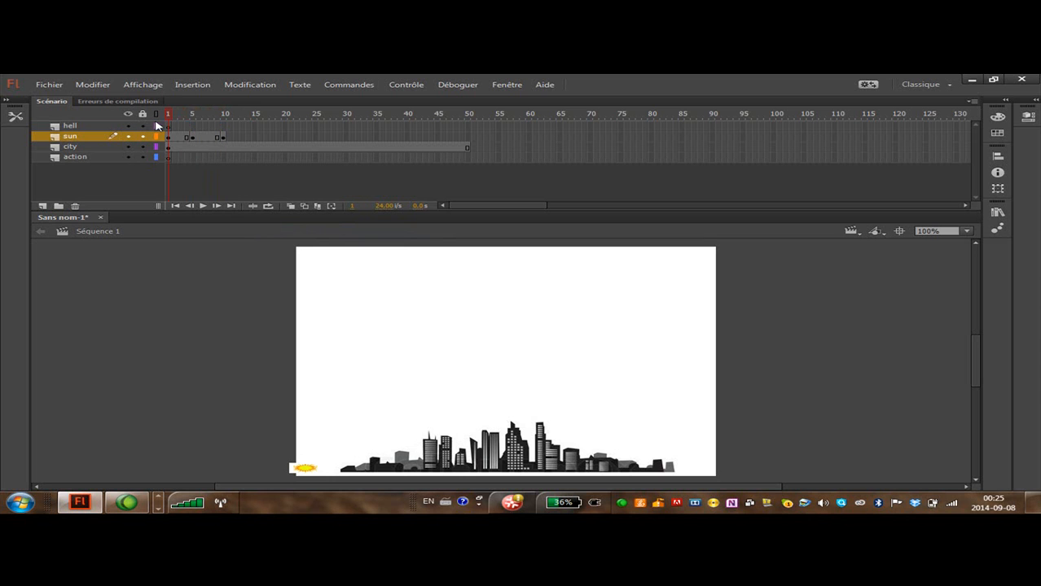
left_click_drag(166, 124, 193, 126)
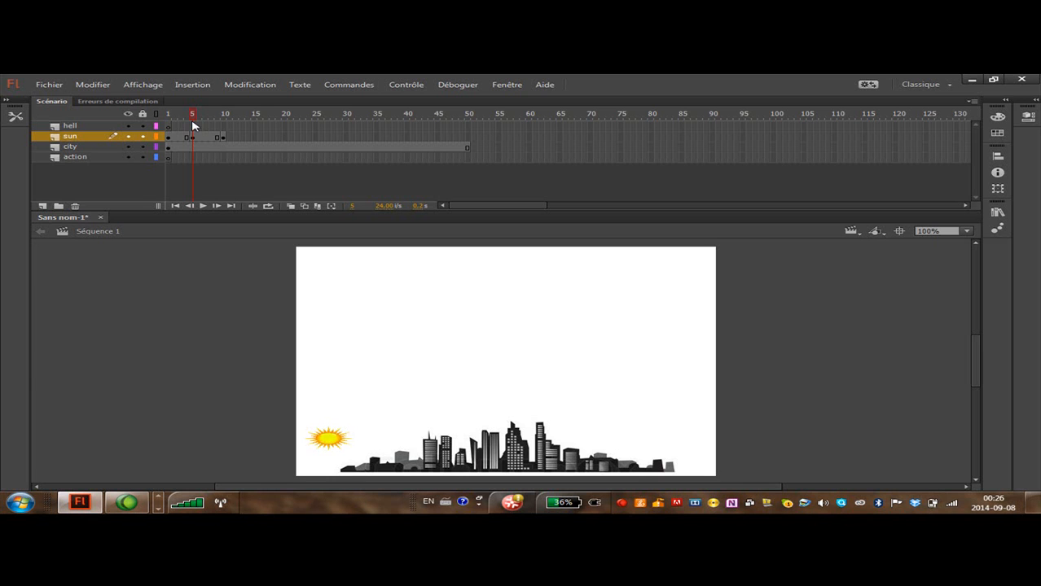
left_click_drag(193, 125, 223, 123)
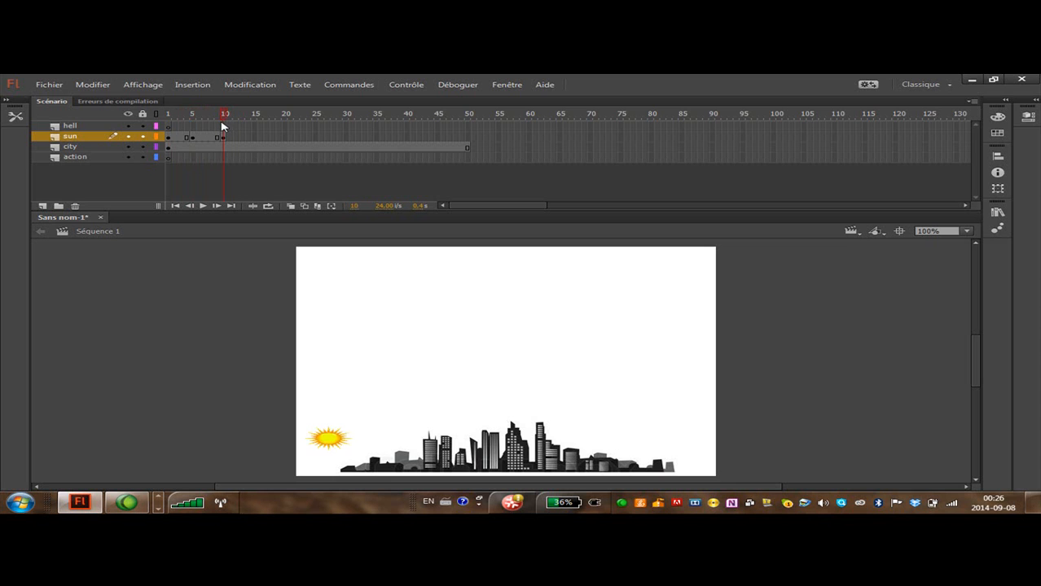
left_click(329, 439)
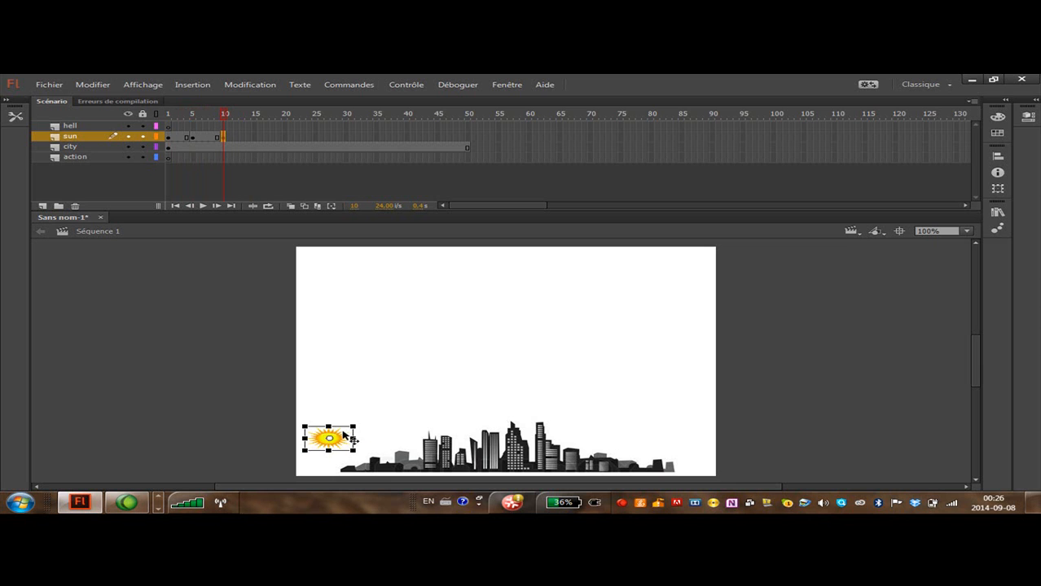
left_click_drag(344, 433, 391, 372)
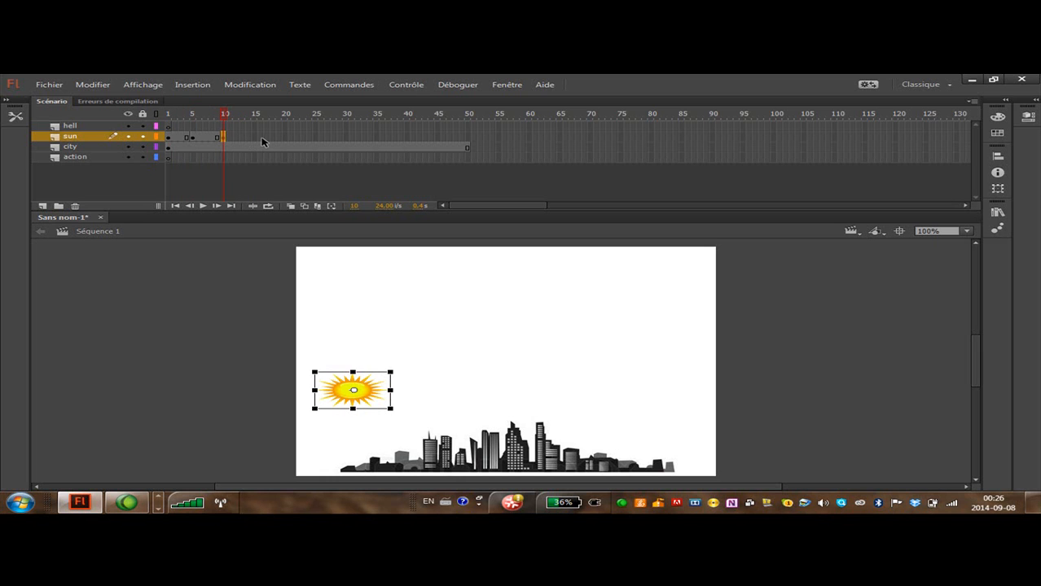
Insert a keyframe at frame 15 of the sun layer, with the sun moved up and rightward and enlarged to about 141 by 83 pixels.
left_click(254, 137)
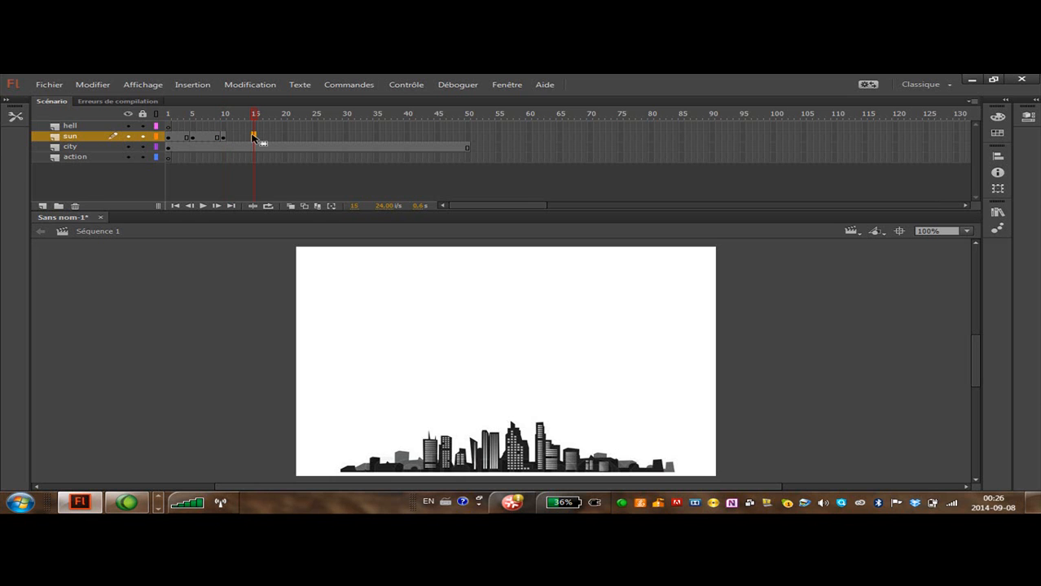
key("F6")
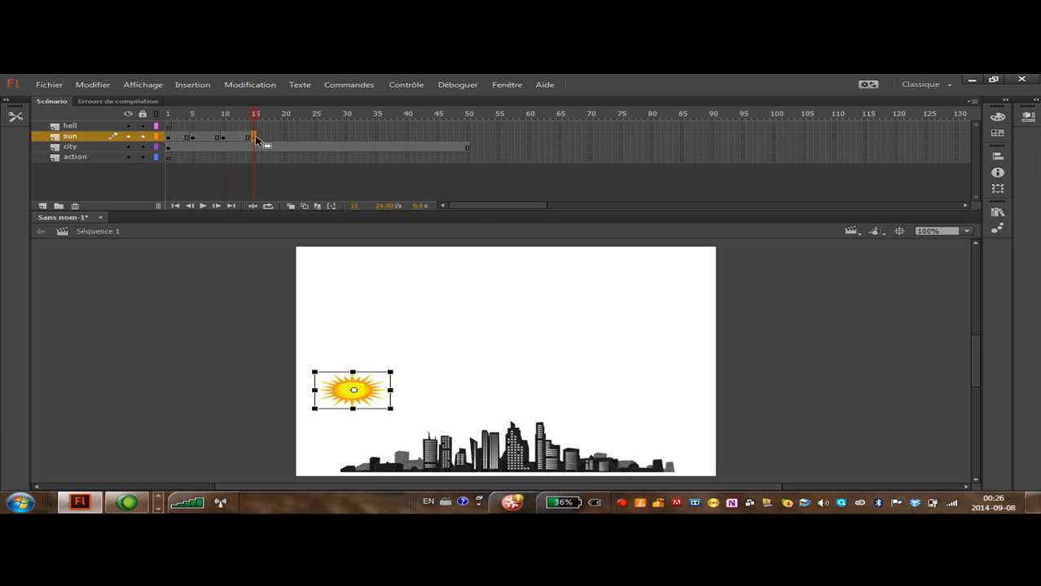
right_click(254, 137)
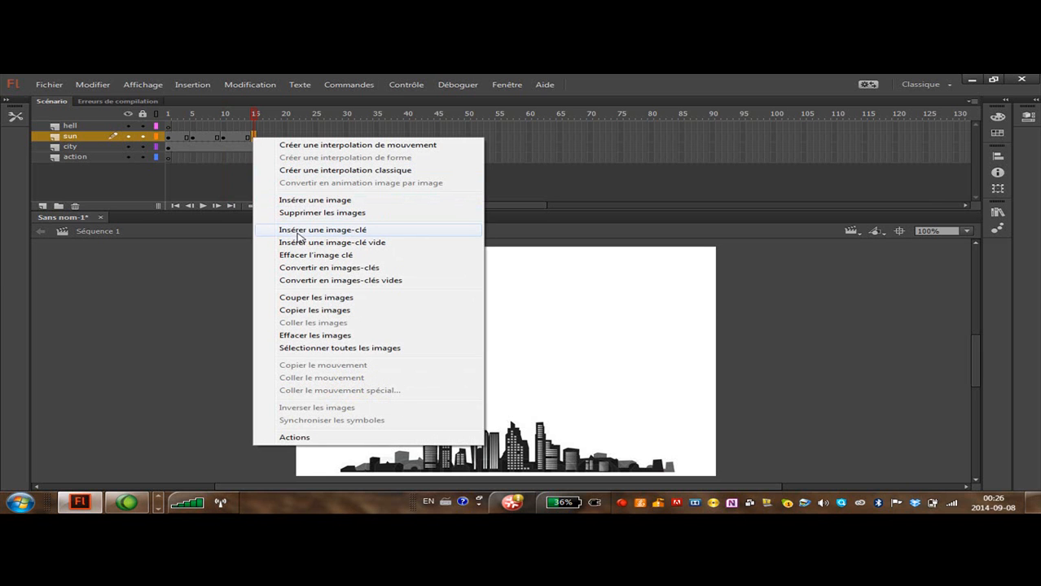
left_click(254, 138)
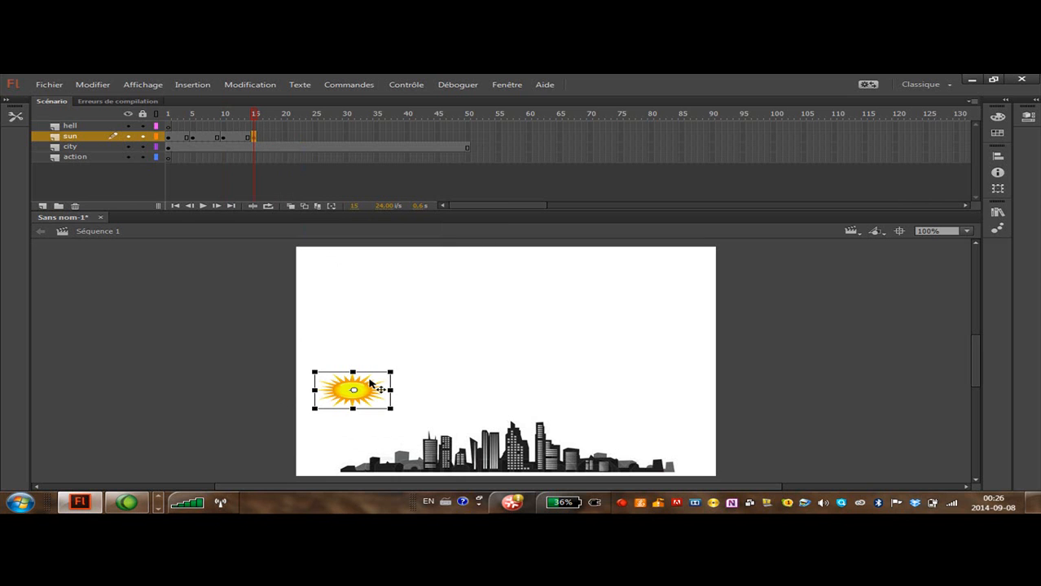
left_click_drag(370, 382, 461, 313)
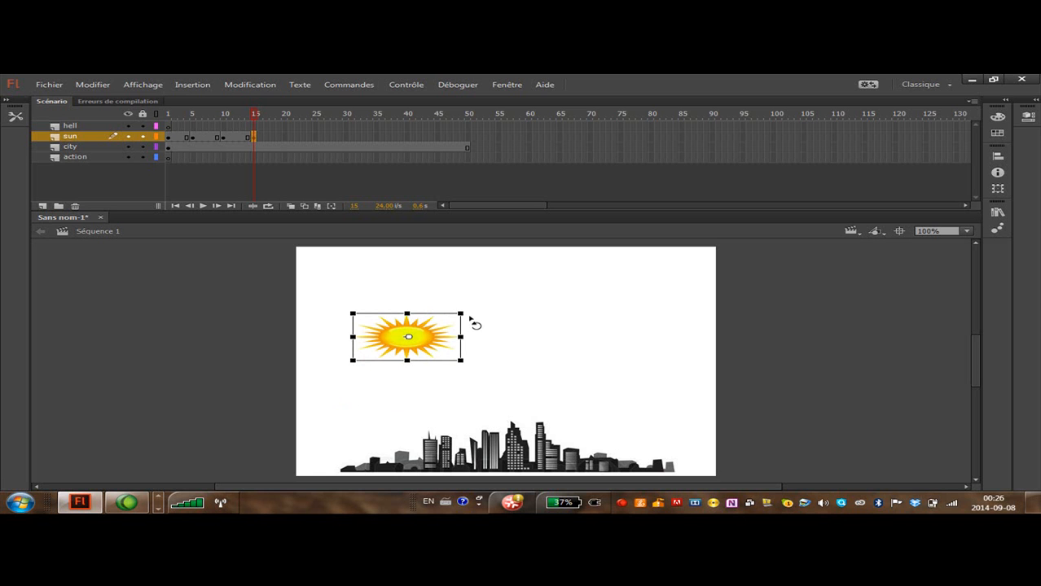
mouse_move(474, 324)
left_mouse_down()
mouse_move(467, 337)
mouse_move(467, 298)
mouse_move(482, 316)
mouse_move(474, 324)
left_mouse_up()
left_click(1027, 117)
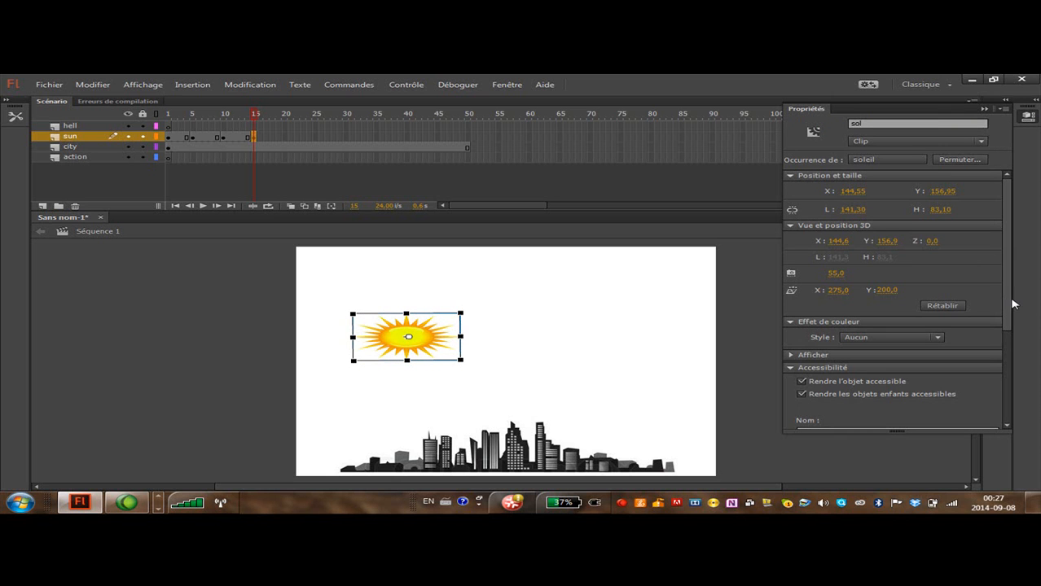
left_click_drag(1008, 304, 983, 210)
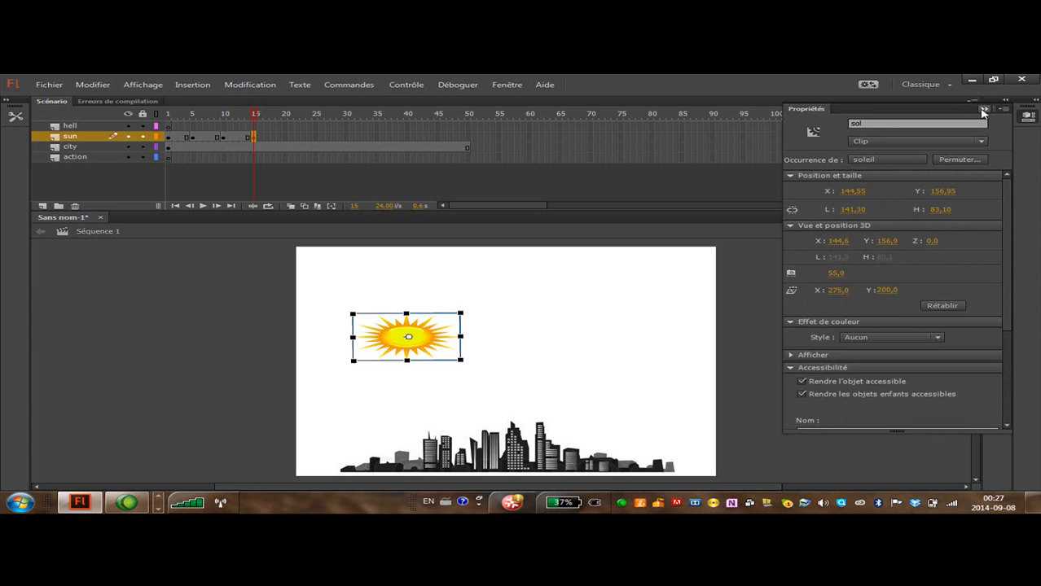
left_click(982, 110)
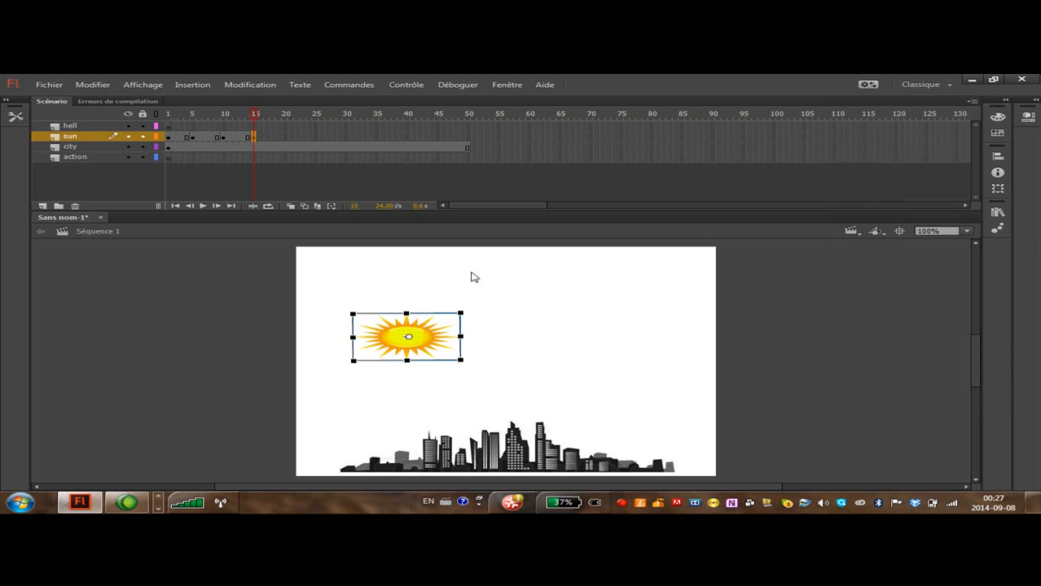
left_click(248, 115)
mouse_move(239, 116)
left_mouse_down()
mouse_move(168, 120)
mouse_move(279, 114)
mouse_move(255, 119)
left_mouse_up()
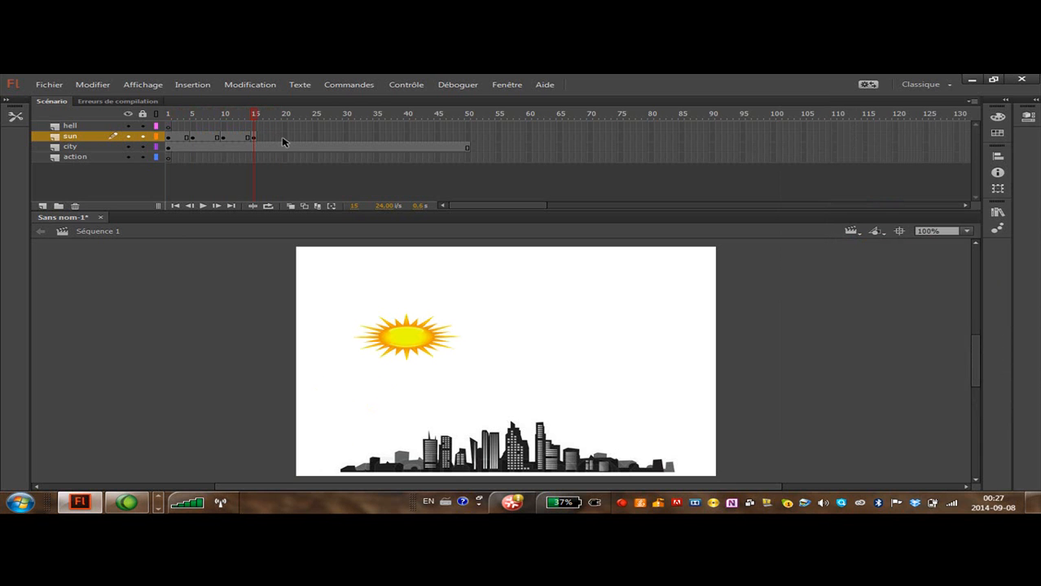
Insert a keyframe at frame 20 of the sun layer, with the sun enlarged and moved further up toward the stage's upper centre.
left_click(285, 139)
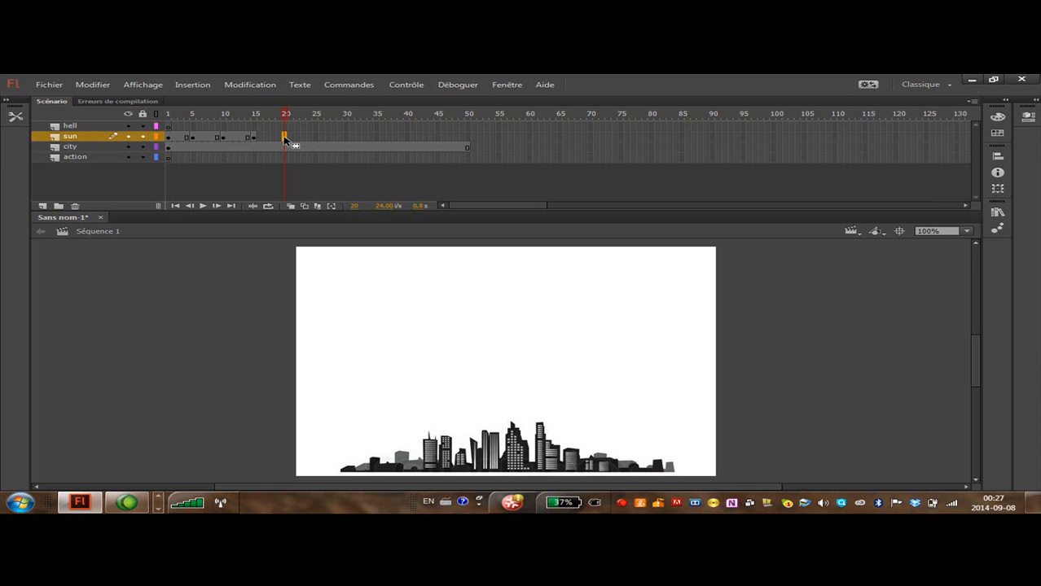
key("F6")
left_click_drag(428, 329, 501, 304)
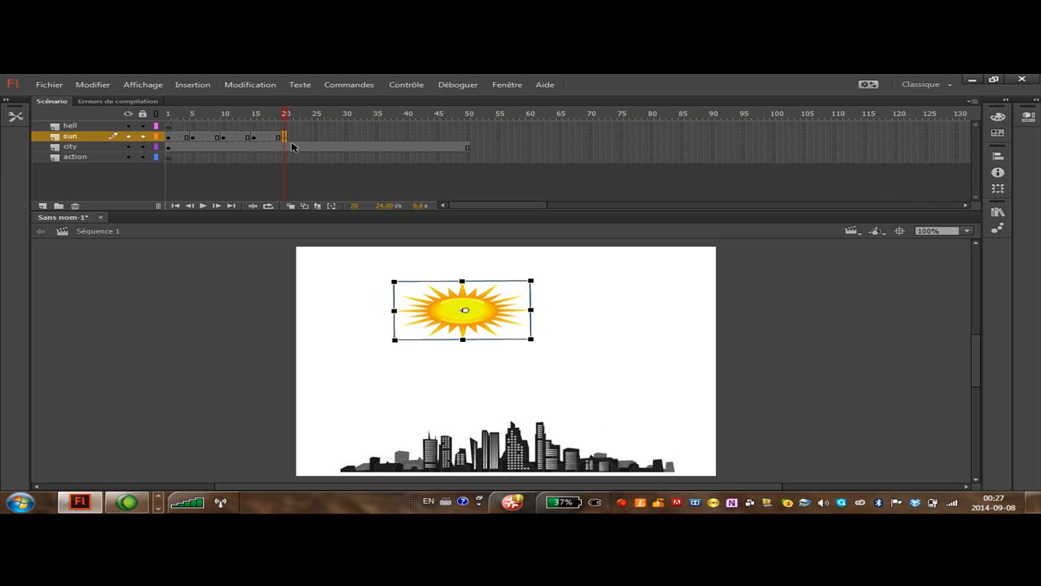
Insert a keyframe at frame 25 of the sun layer, with the sun at its largest at the stage's top centre.
left_click(314, 137)
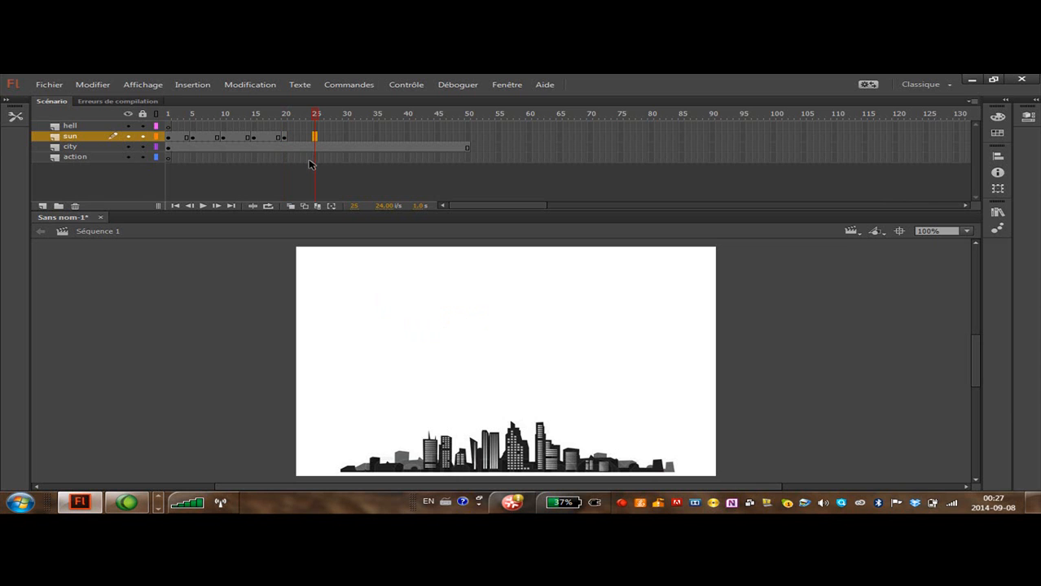
key("F6")
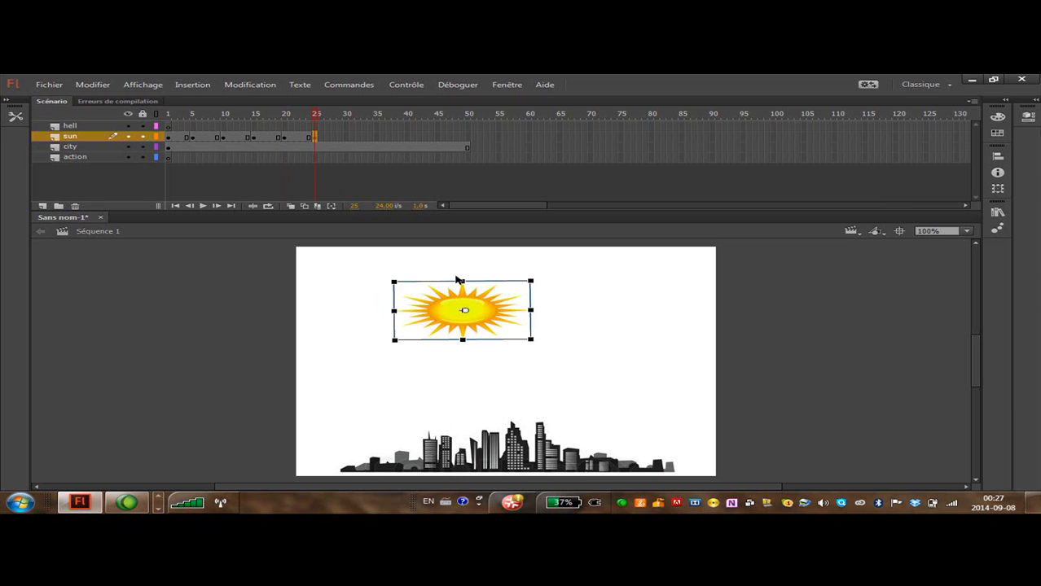
left_click_drag(487, 297, 527, 283)
left_click_drag(574, 329, 580, 334)
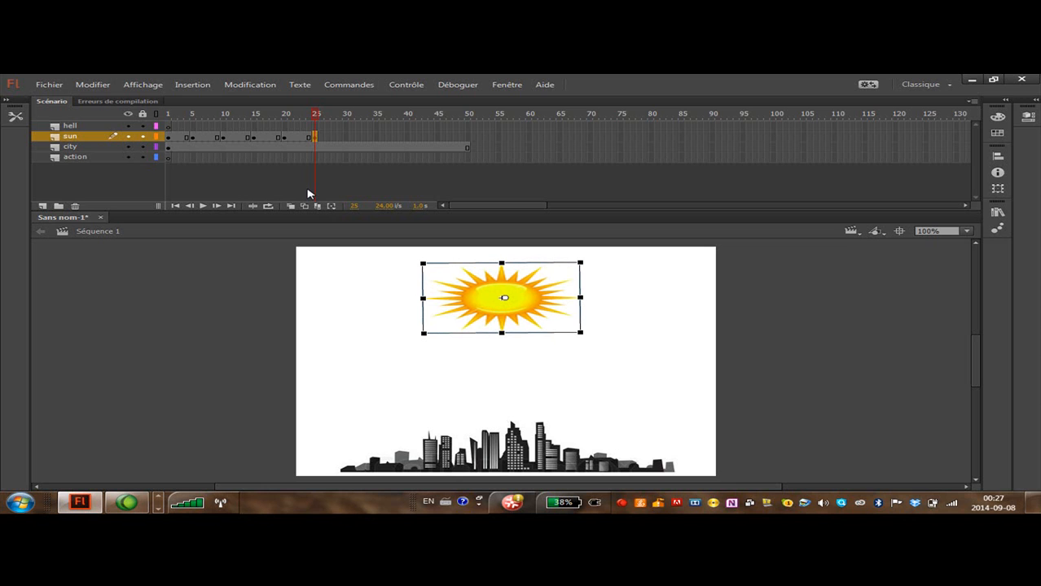
left_click_drag(316, 119, 171, 131)
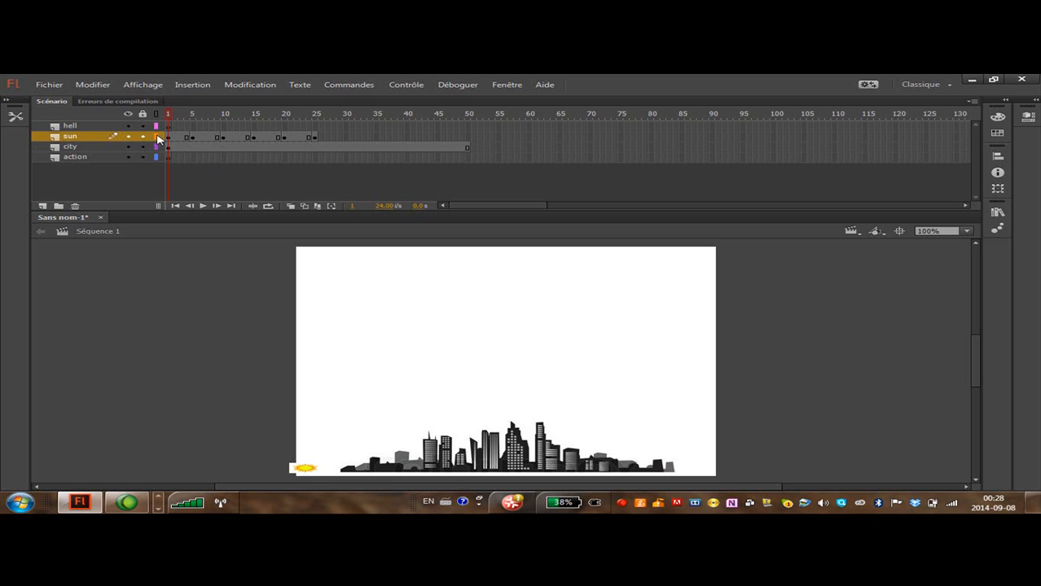
left_click_drag(172, 120, 315, 121)
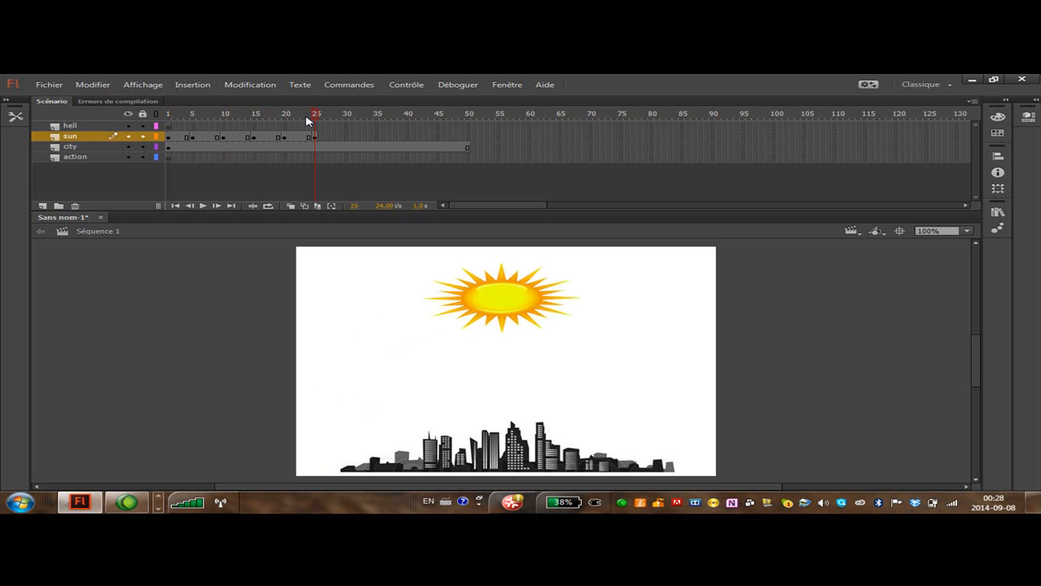
Insert a keyframe at frame 30 of the sun layer, with the sun reduced and moved slightly down and right of centre.
left_click(346, 137)
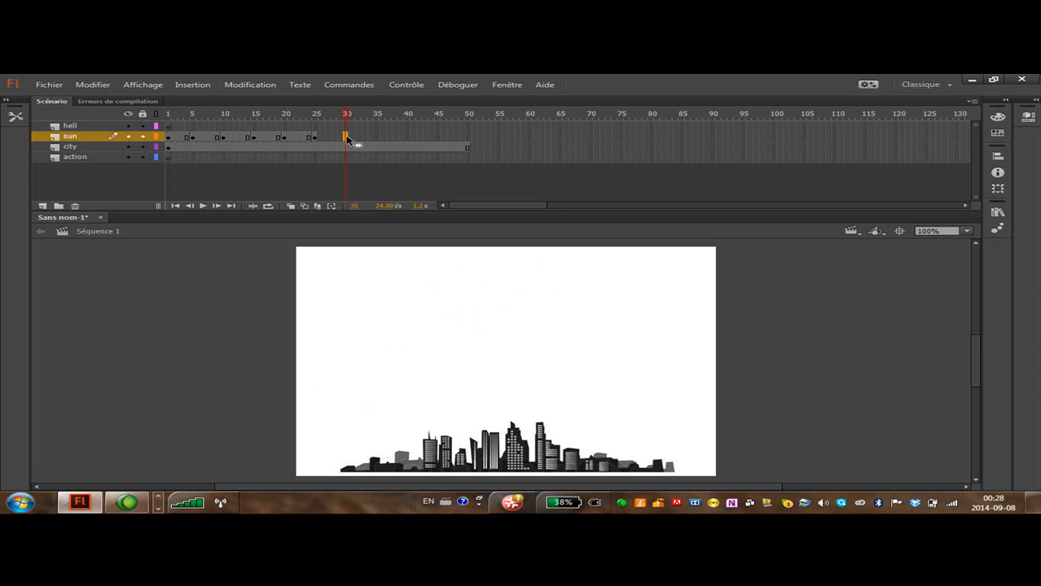
key("F6")
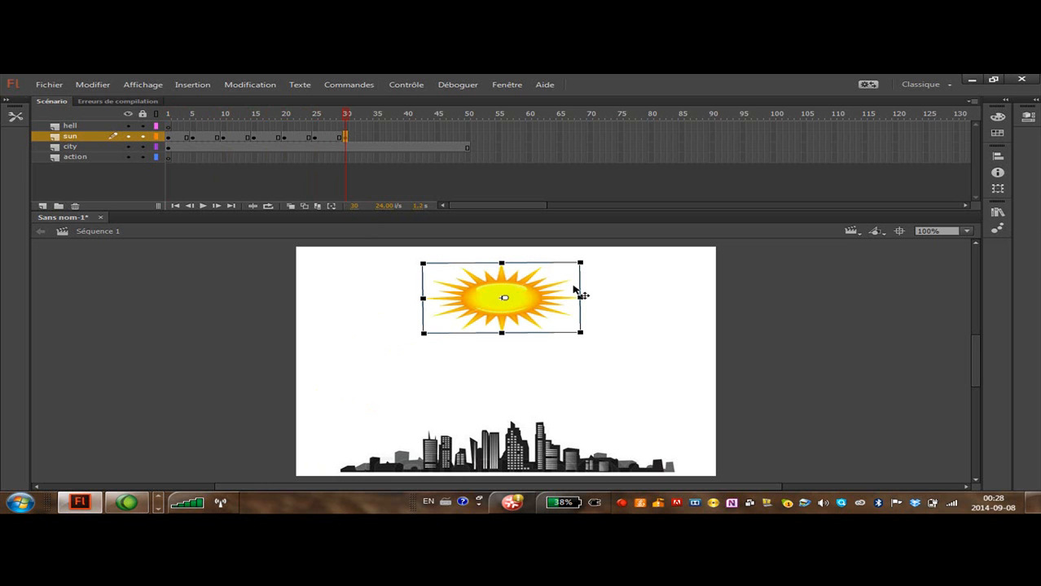
left_click_drag(579, 262, 587, 306)
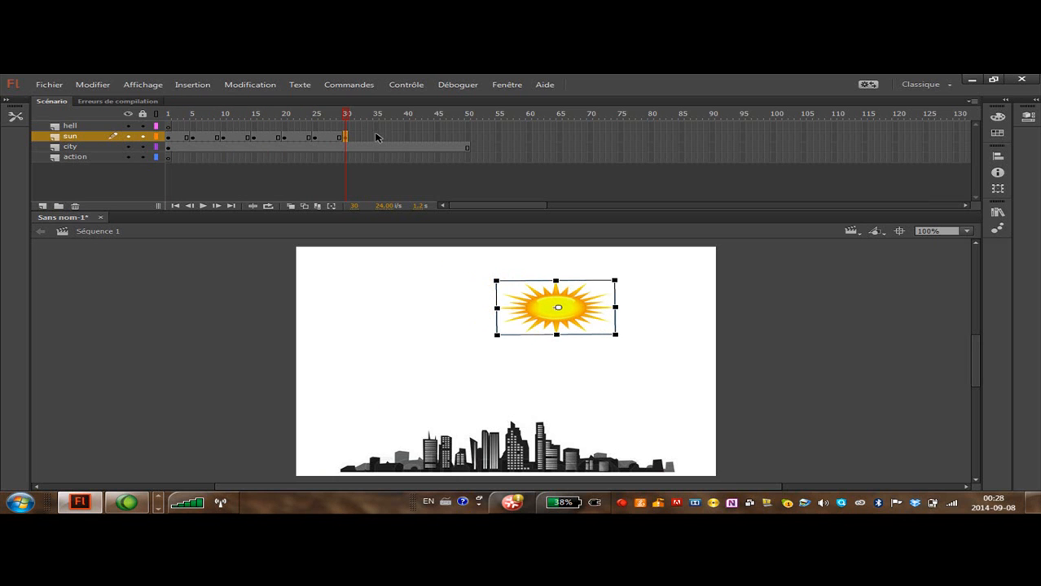
Insert a keyframe at frame 35 of the sun layer, with the sun shrunk and lowered toward the stage's right side.
left_click(376, 136)
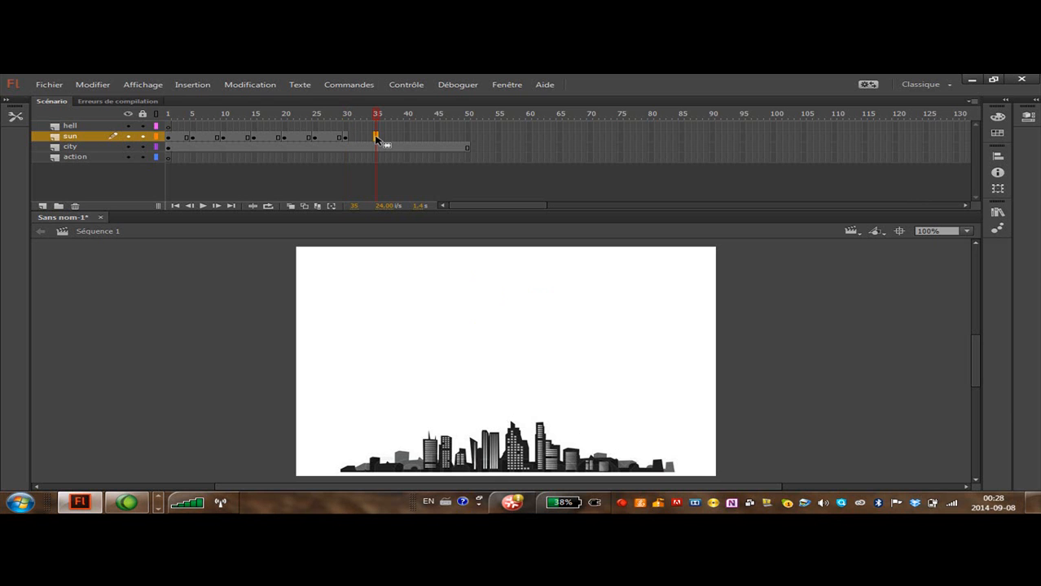
key("F6")
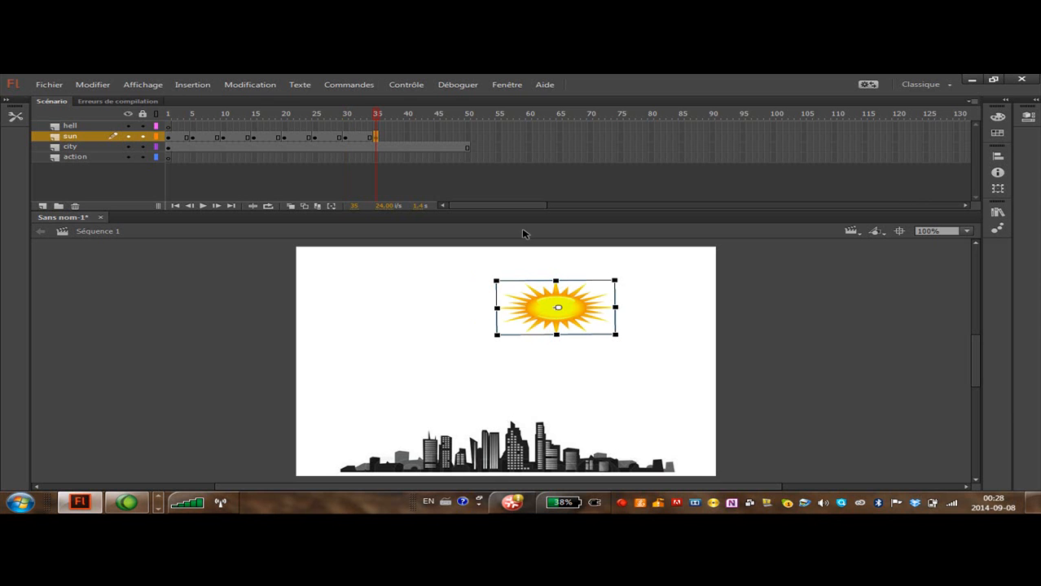
left_click_drag(591, 310, 660, 359)
left_click_drag(674, 324, 650, 335)
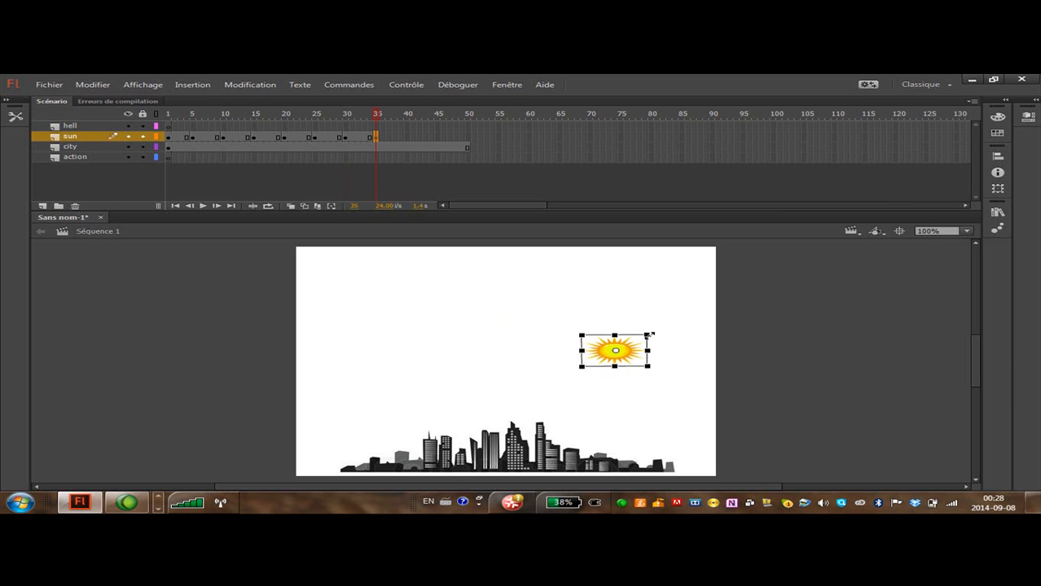
Insert a keyframe at frame 40 of the sun layer, with the sun smaller and moved down and right above the skyline's end.
left_click(407, 137)
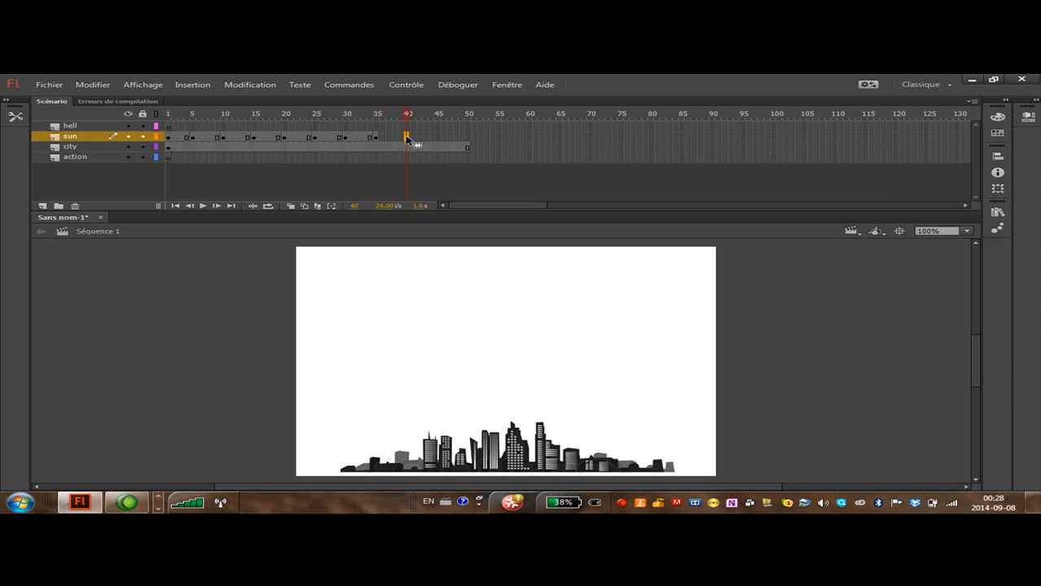
key("F6")
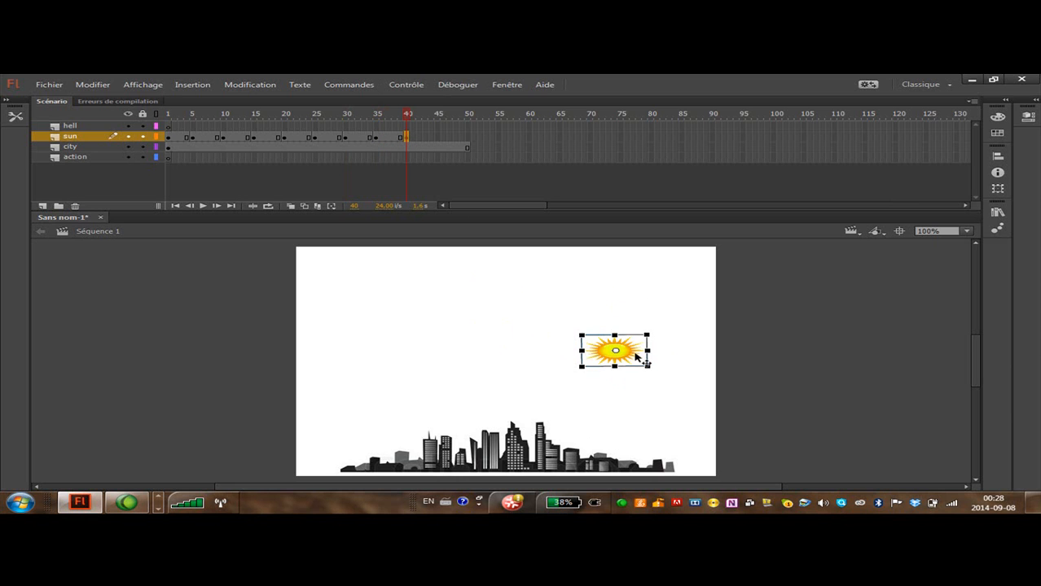
left_click_drag(633, 355, 688, 377)
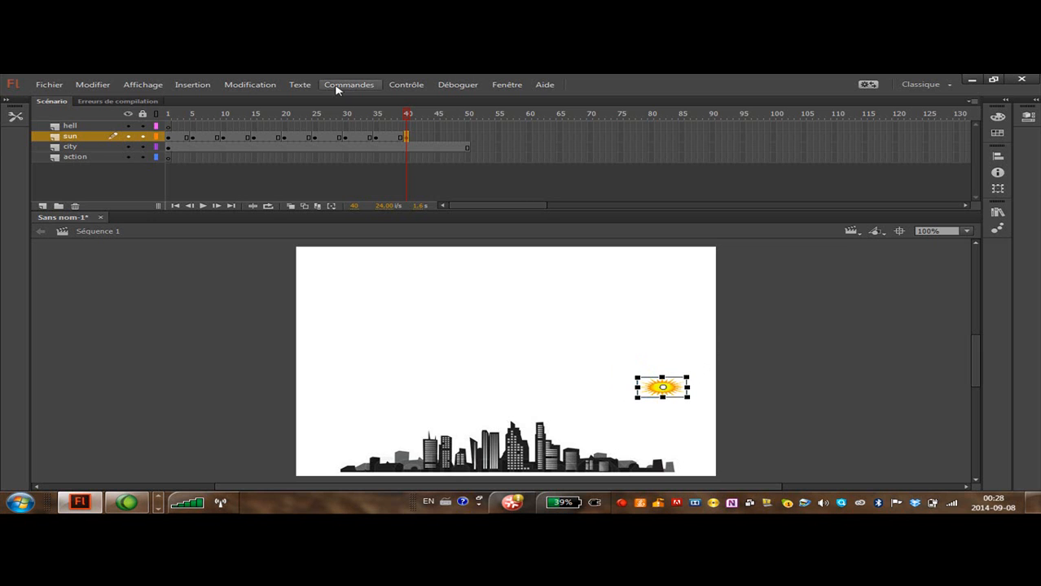
Insert a keyframe at frame 45 of the sun layer, with the sun shrunk further and lowered to the skyline's height at the stage's right.
left_click(435, 137)
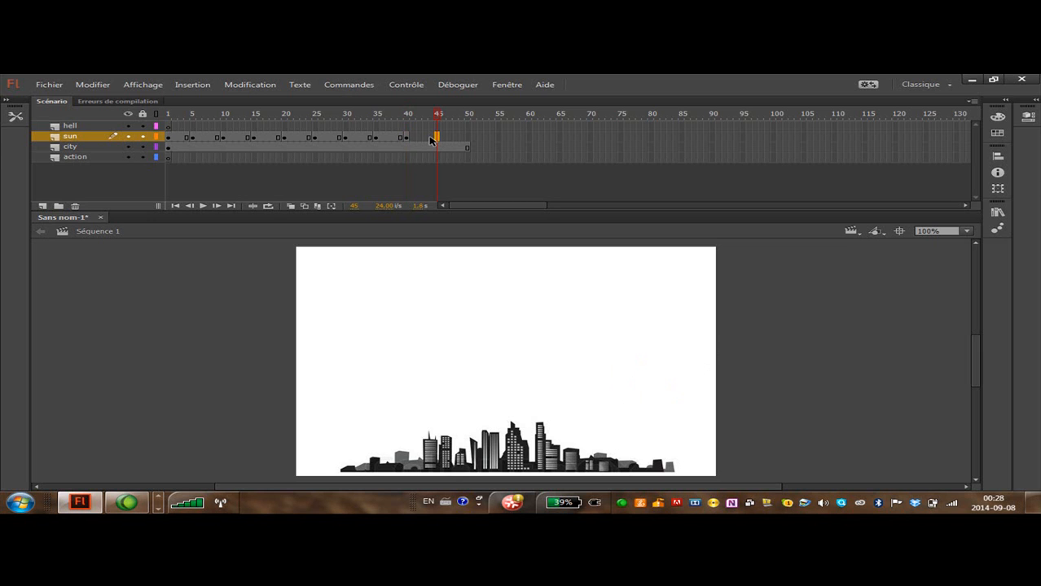
key("F6")
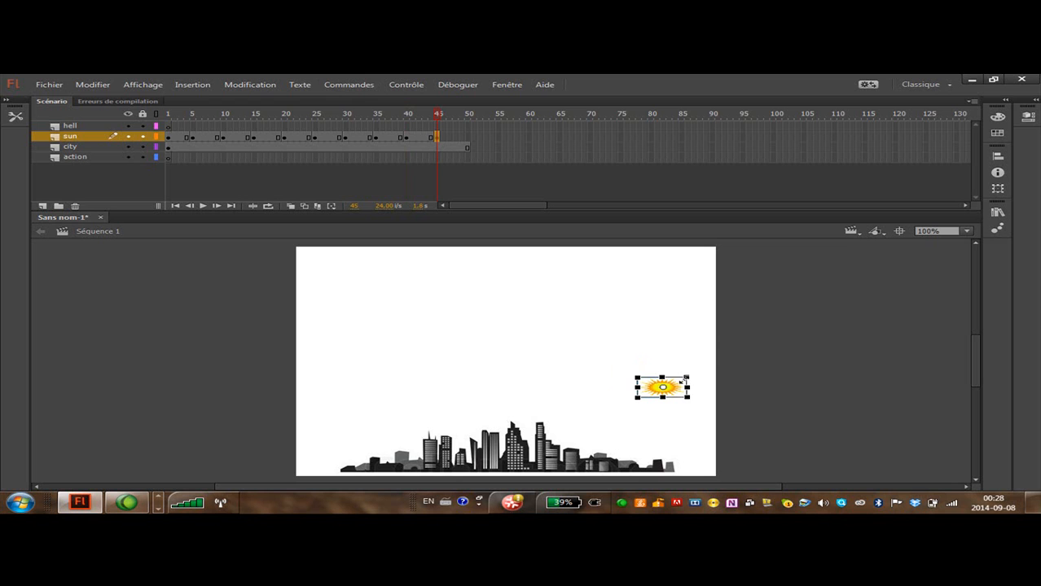
left_click_drag(673, 389, 702, 420)
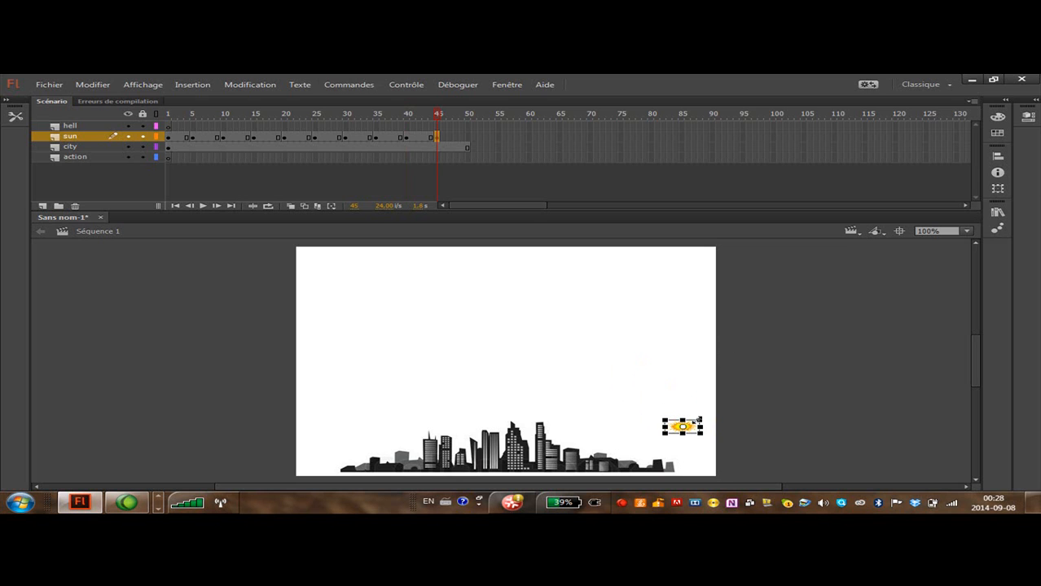
Insert a keyframe at frame 50 of the sun layer, with the sun at its smallest straddling the stage's lower-right edge.
left_click(466, 137)
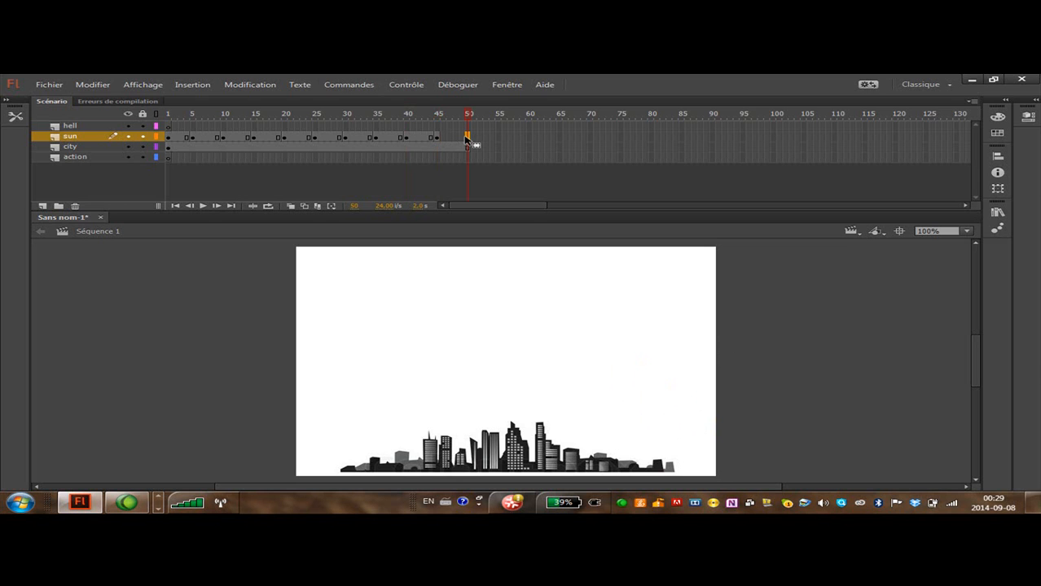
key("F6")
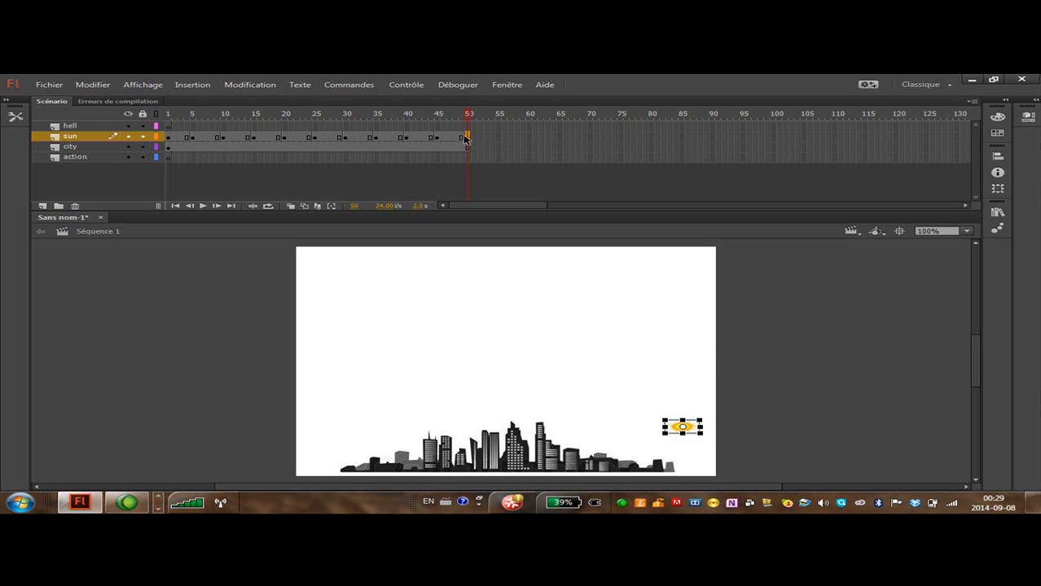
left_click_drag(690, 430, 726, 459)
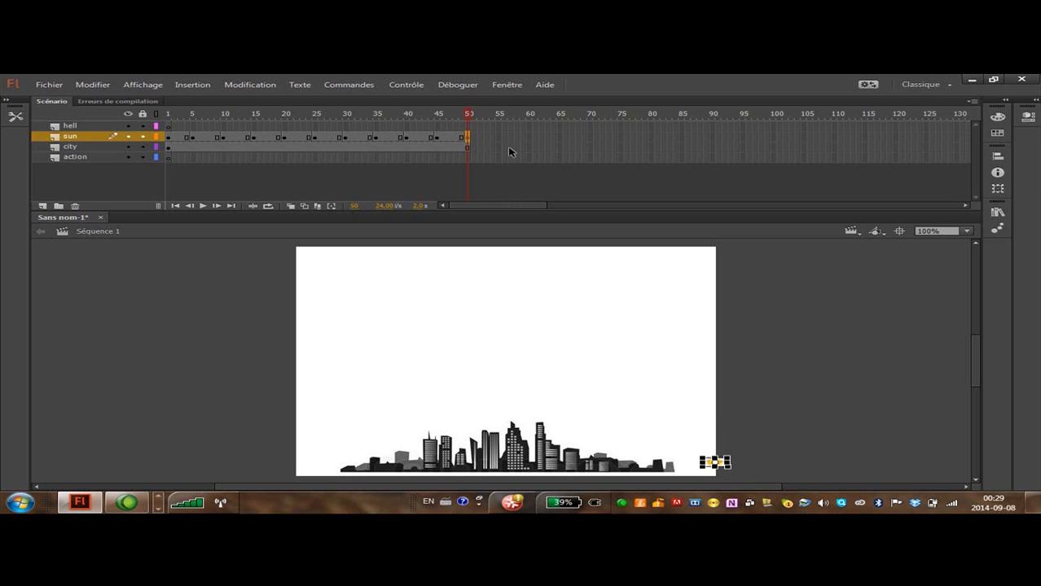
Scrub the timeline from frame 50 back to frame 1, test the movie and close the preview.
left_click(469, 116)
left_click_drag(469, 115, 185, 186)
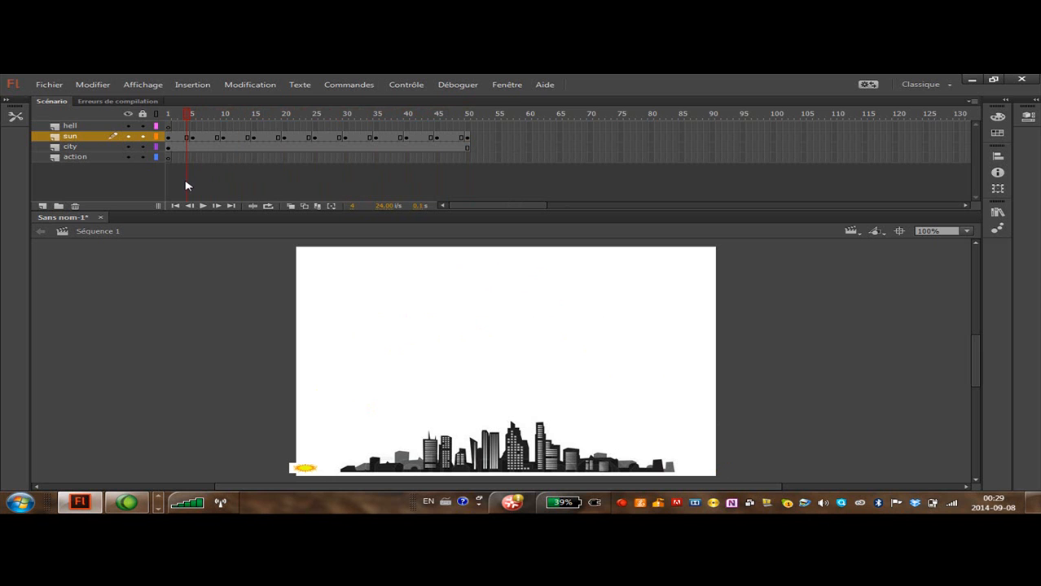
left_click_drag(188, 118, 158, 126)
key("ctrl+Return")
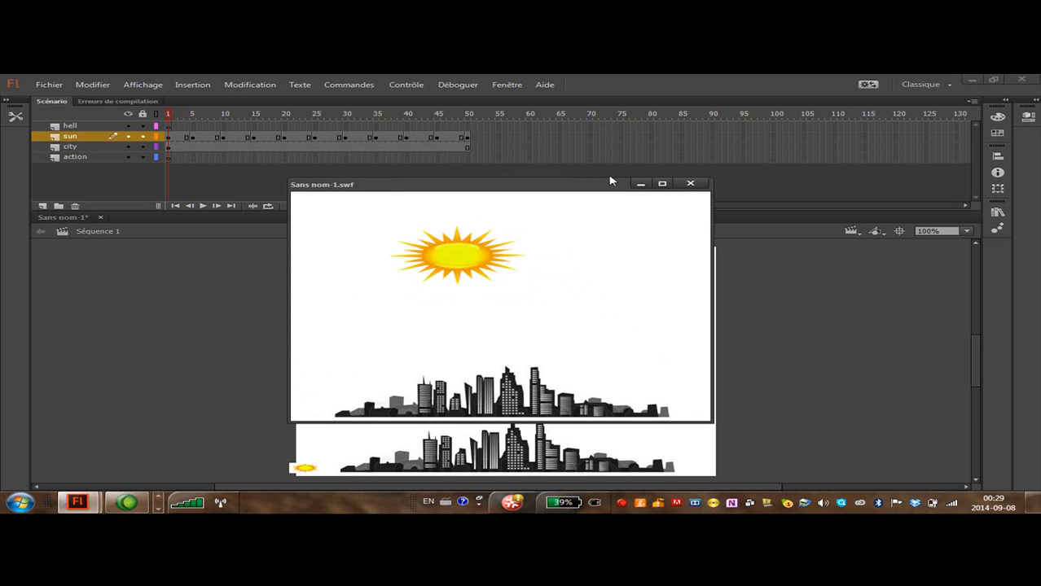
left_click(690, 184)
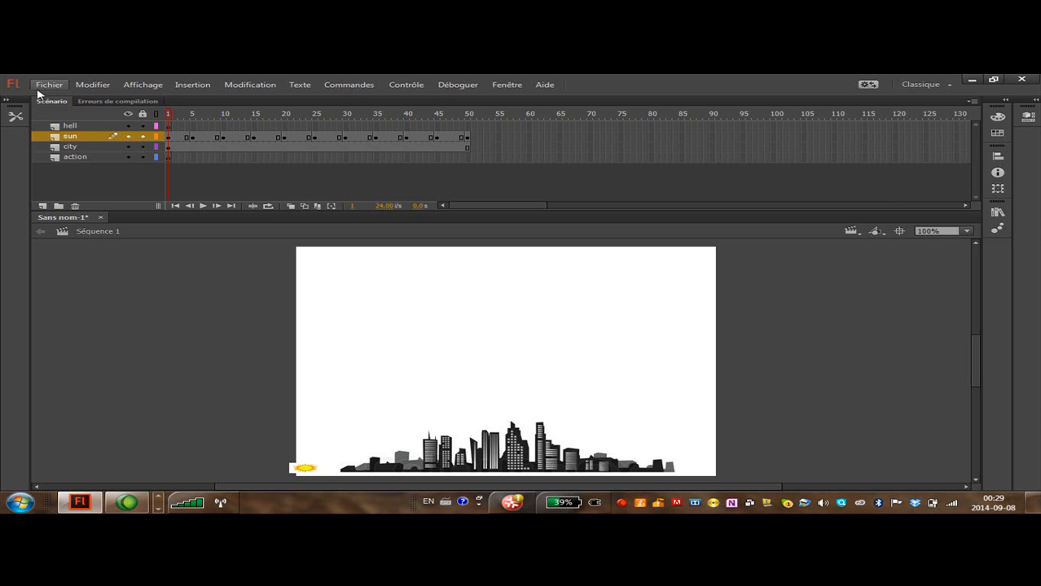
Save the document as demo in the desktop's demo flash folder, and test the movie to generate its SWF there.
left_click(46, 87)
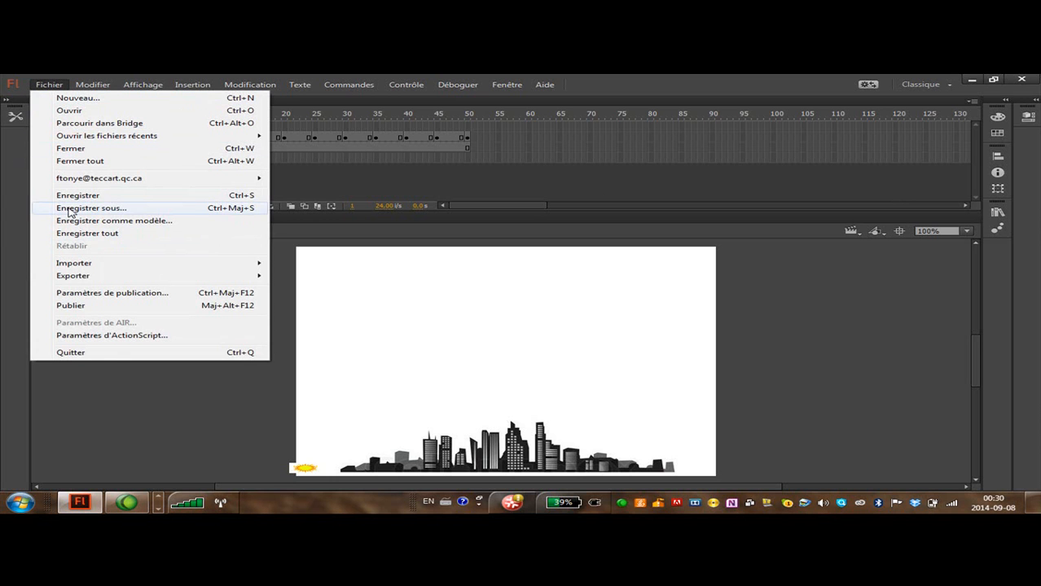
left_click(70, 210)
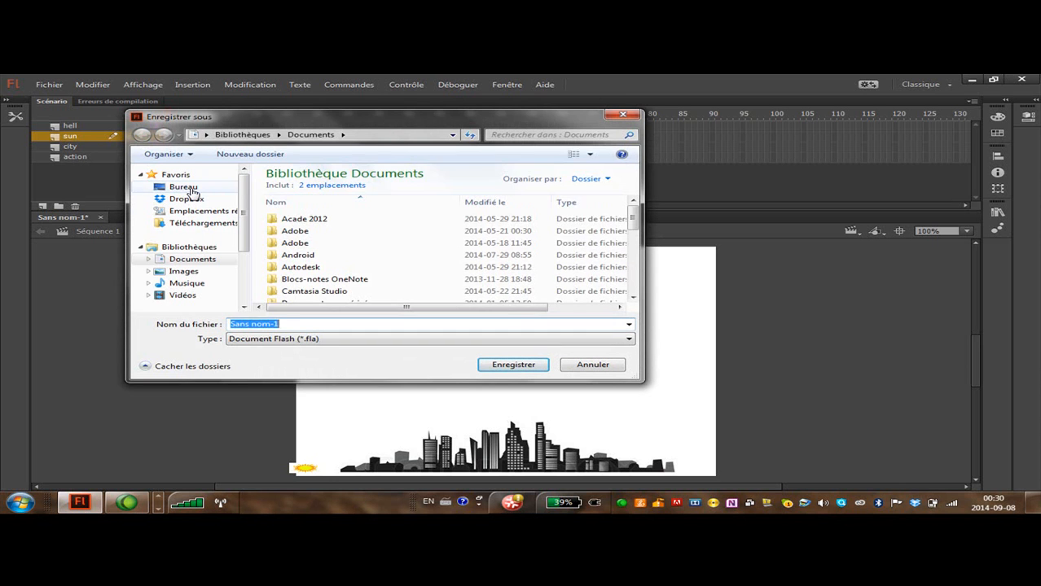
left_click(190, 190)
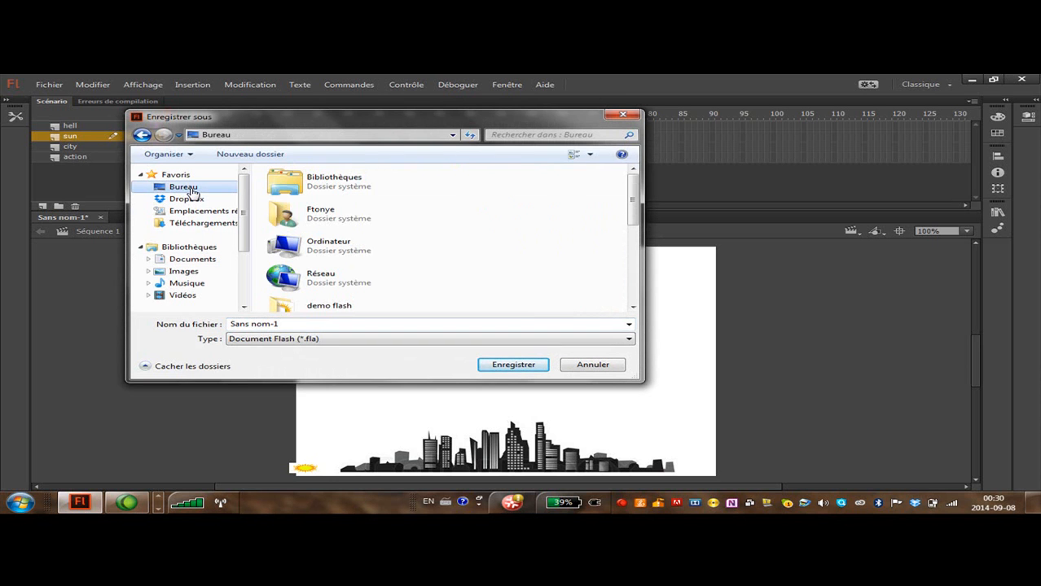
double_click(308, 312)
left_click_drag(283, 326, 209, 323)
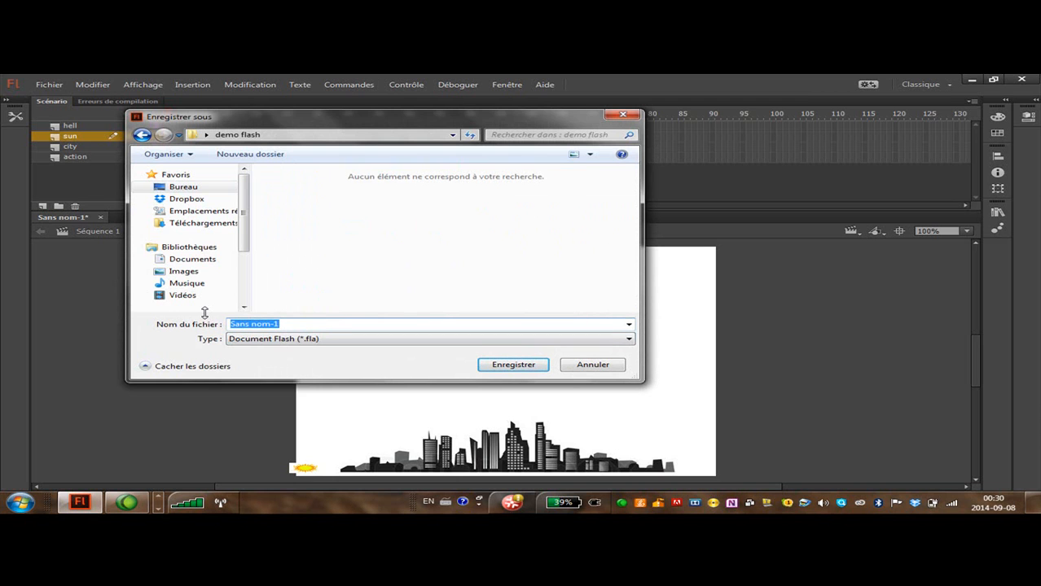
type("demo")
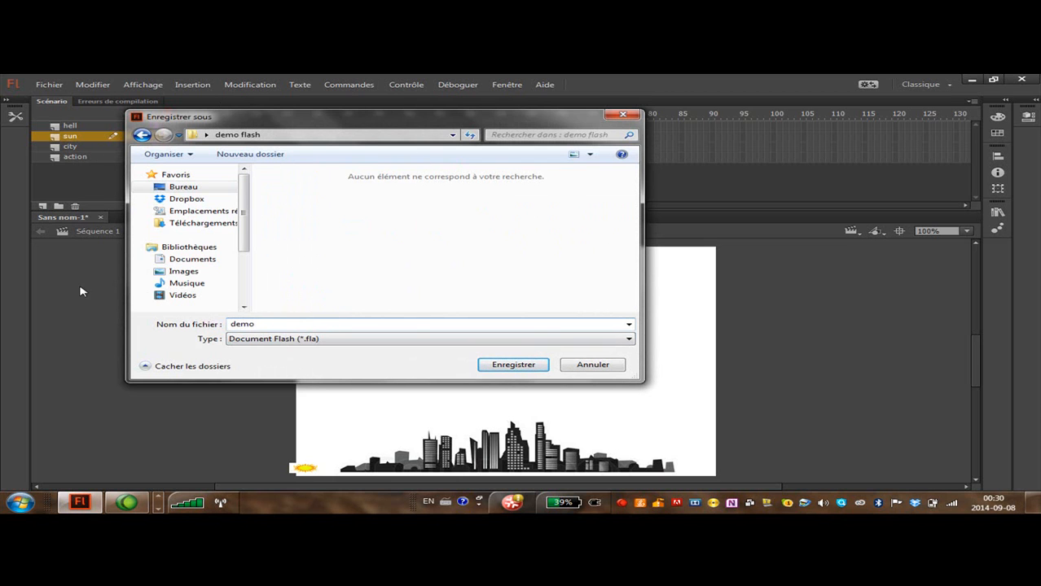
left_click(494, 372)
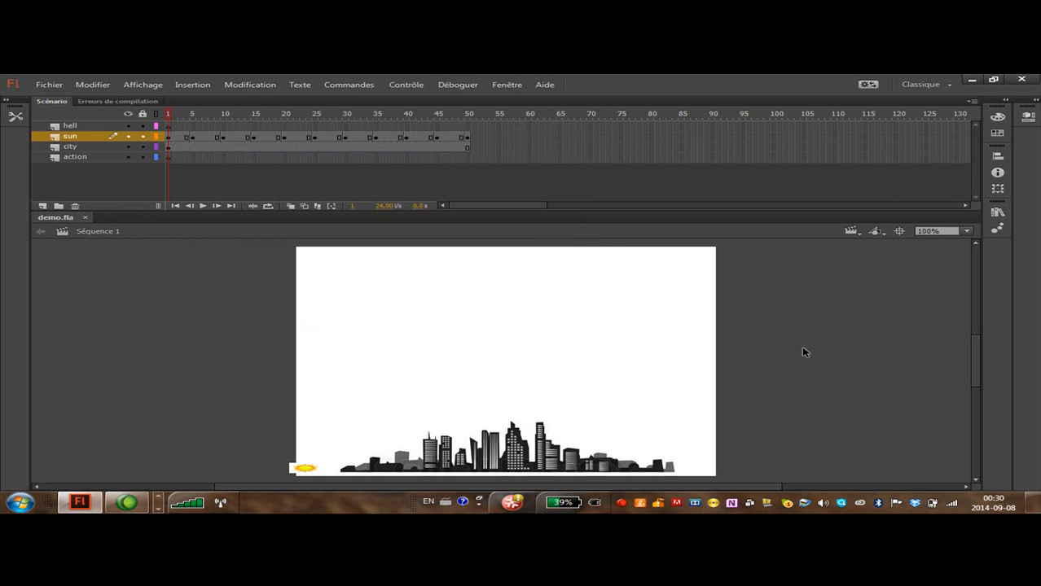
key("ctrl+Return")
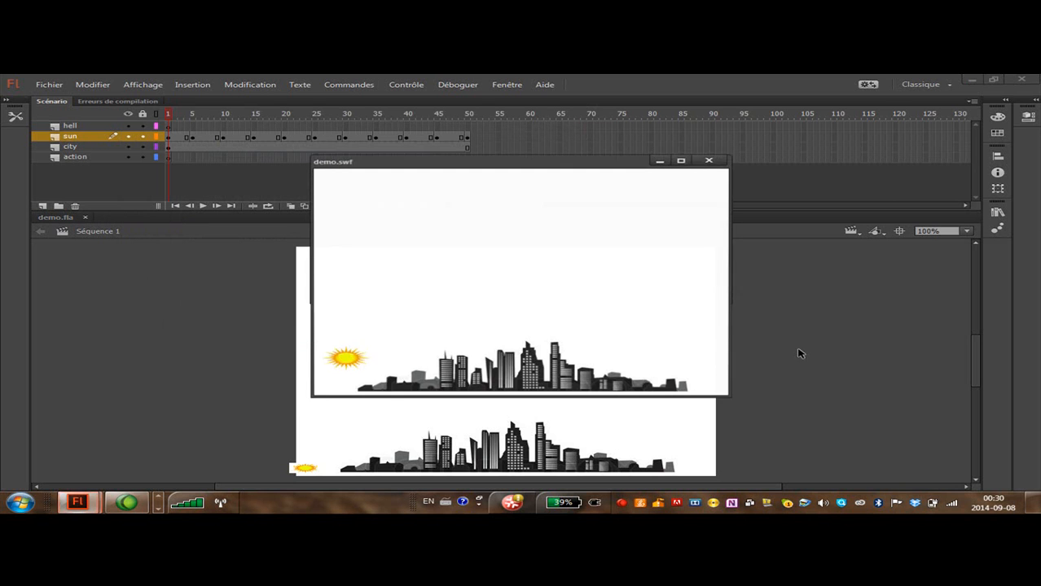
left_click(711, 161)
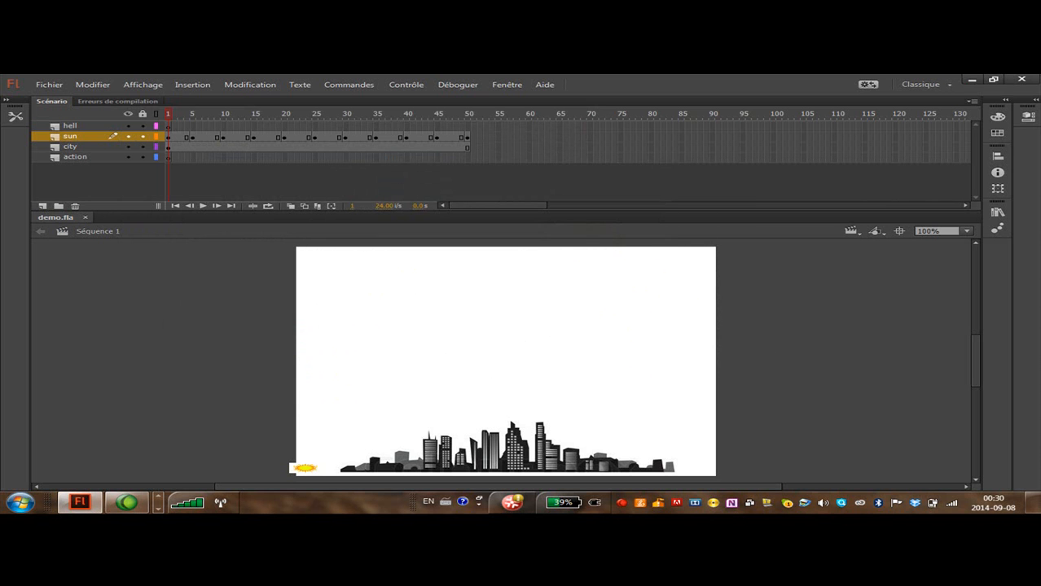
Switch to the desktop's demo flash folder and examine the source images and the demo Flash document.
left_click(971, 80)
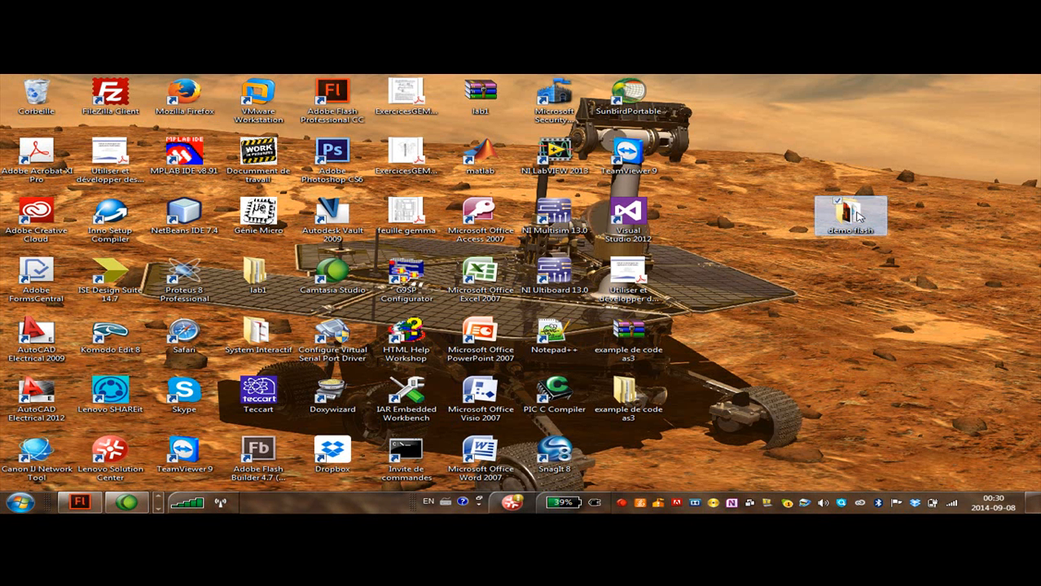
double_click(851, 213)
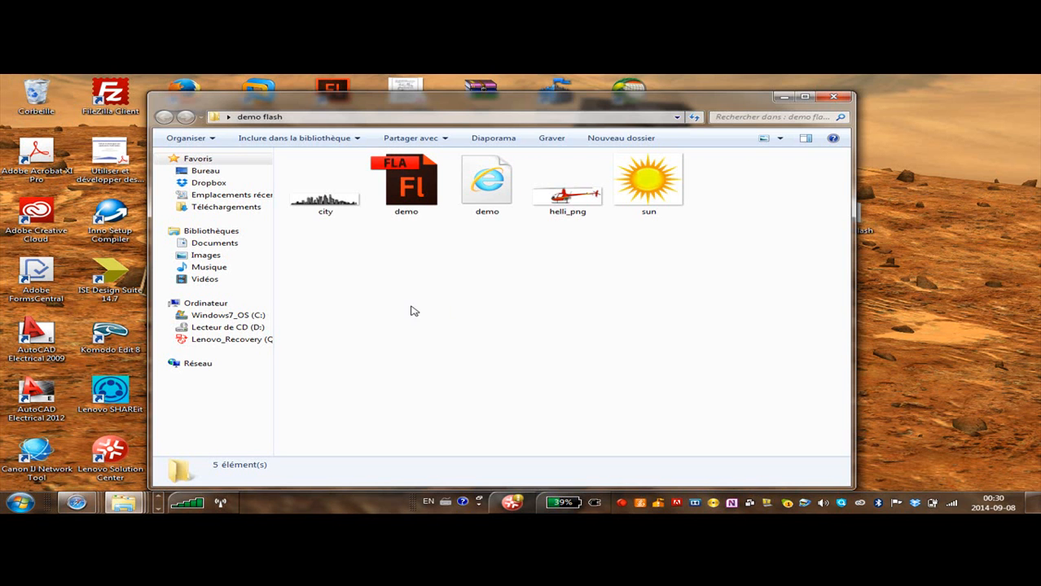
left_click(314, 221)
left_click(552, 201)
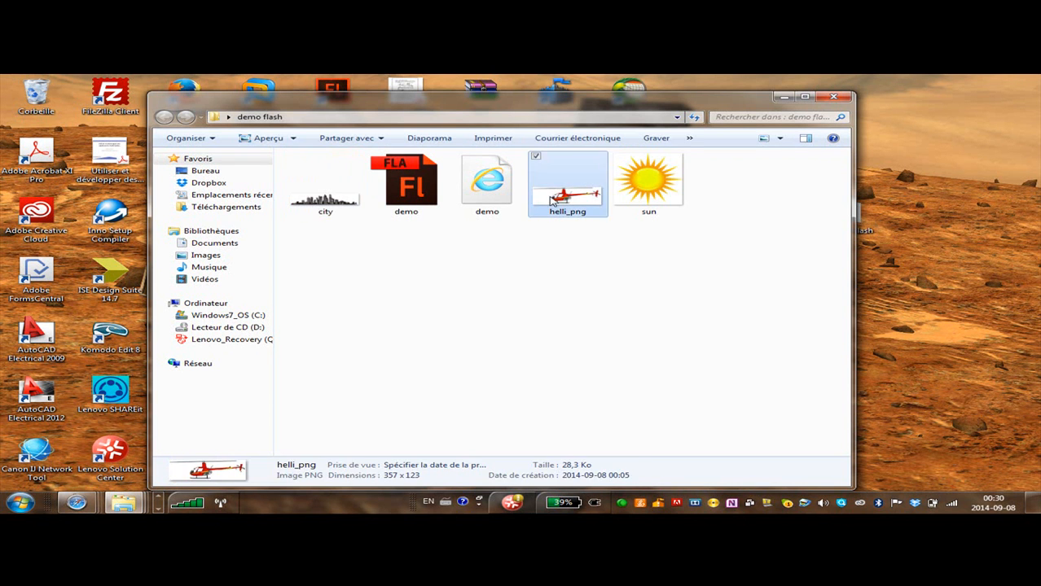
left_click(649, 211)
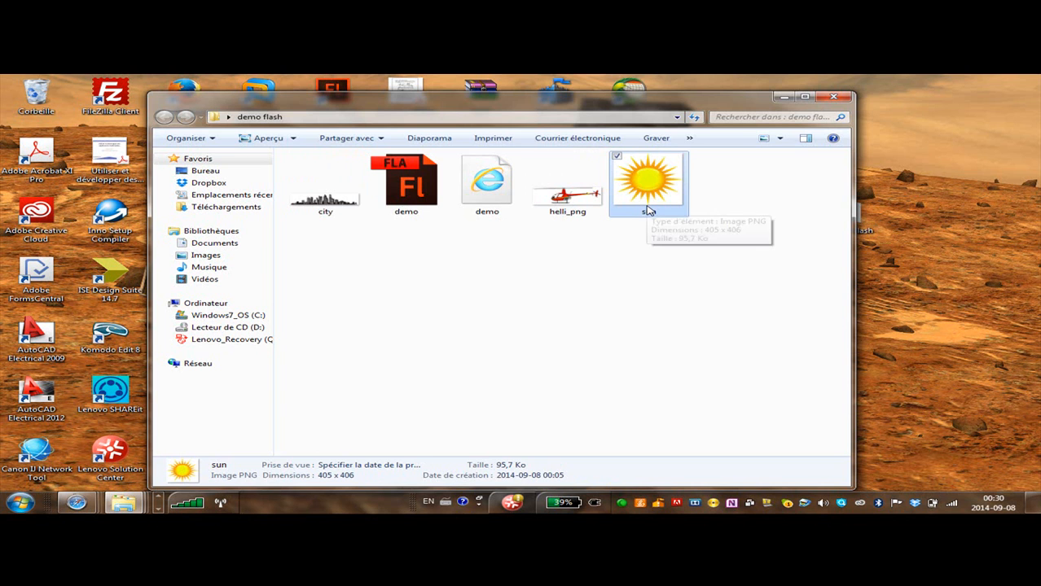
left_click(404, 191)
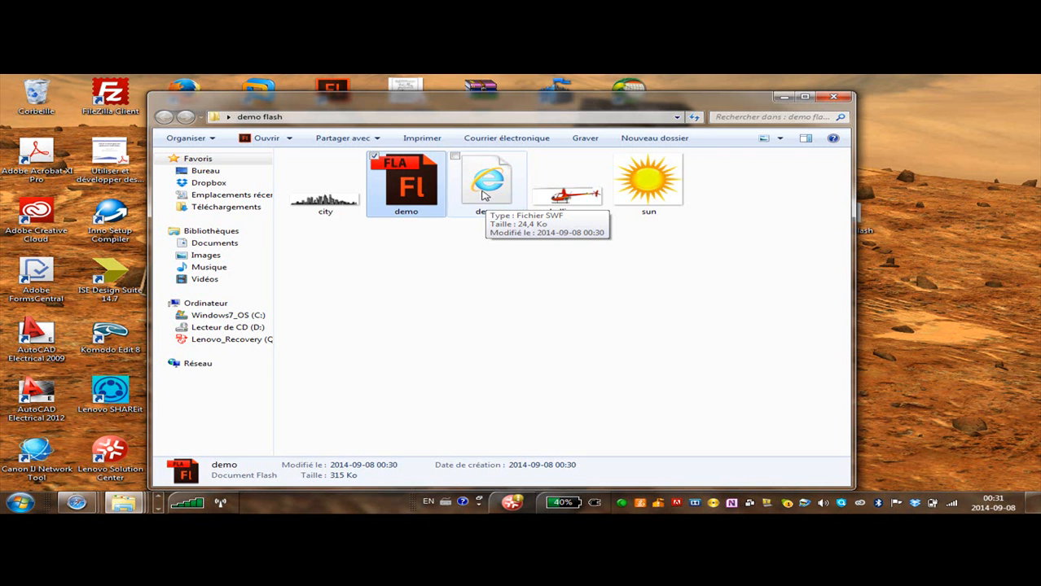
Play the demo SWF file in Internet Explorer with its blocked content allowed, and close the browser and folder.
left_click(485, 194)
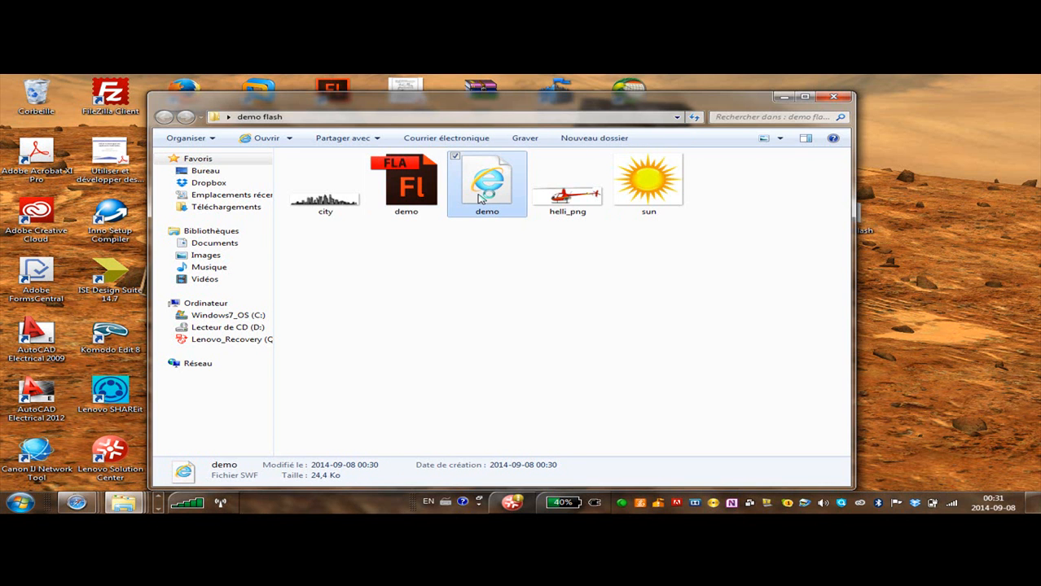
double_click(485, 194)
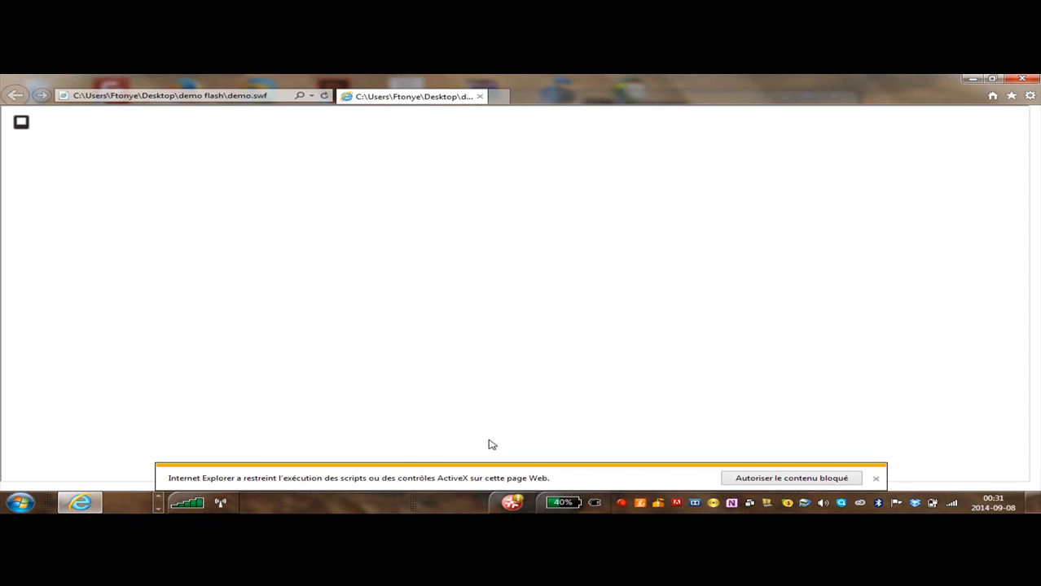
left_click(780, 480)
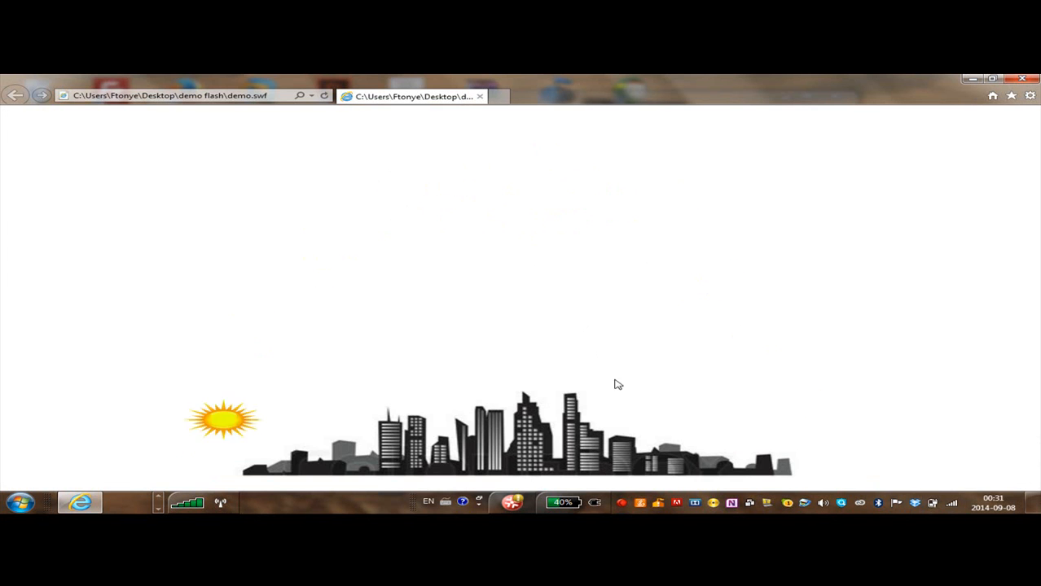
left_click(1022, 79)
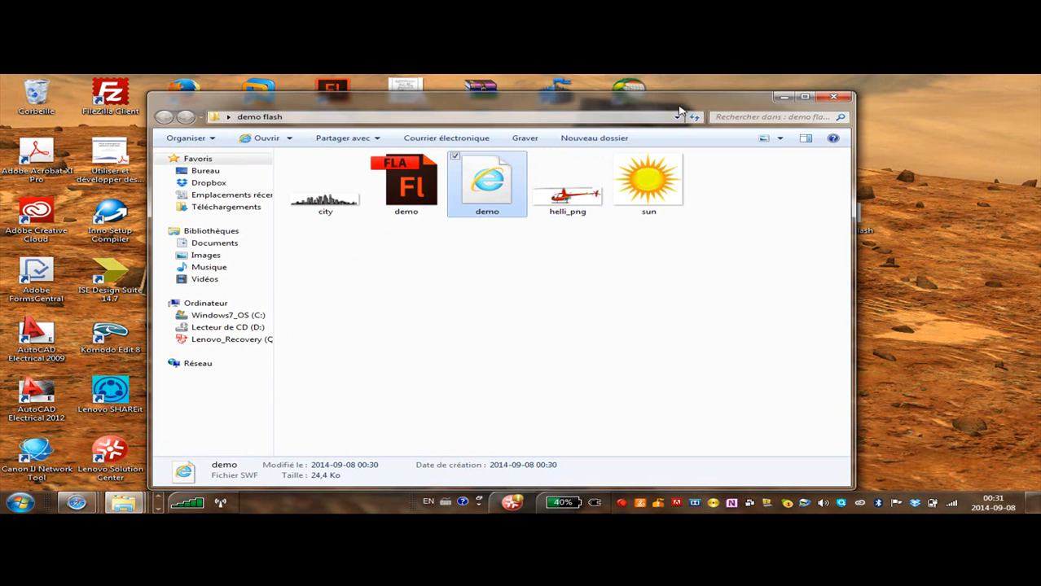
left_click(832, 98)
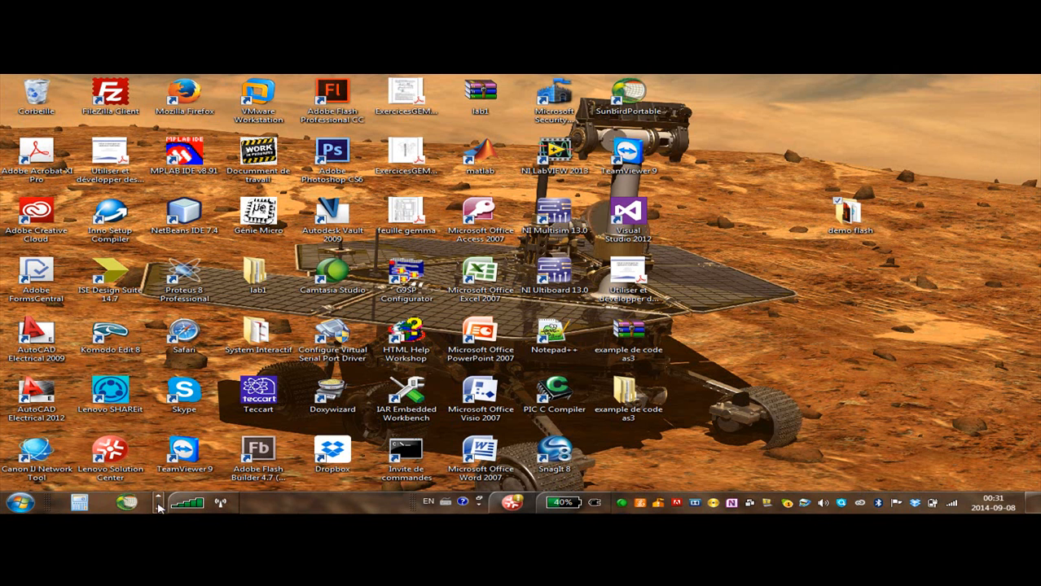
Switch back to Flash Professional, set the frame rate to 10 fps and preview the animation on the timeline, returning to frame 1.
left_click(159, 508)
left_click(158, 507)
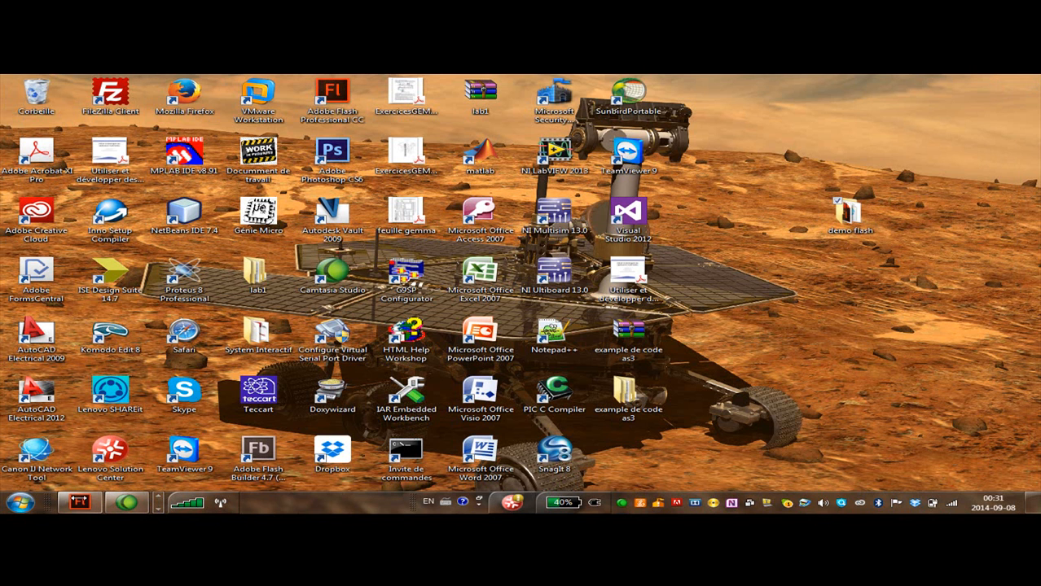
left_click(79, 503)
left_click(390, 205)
type("10")
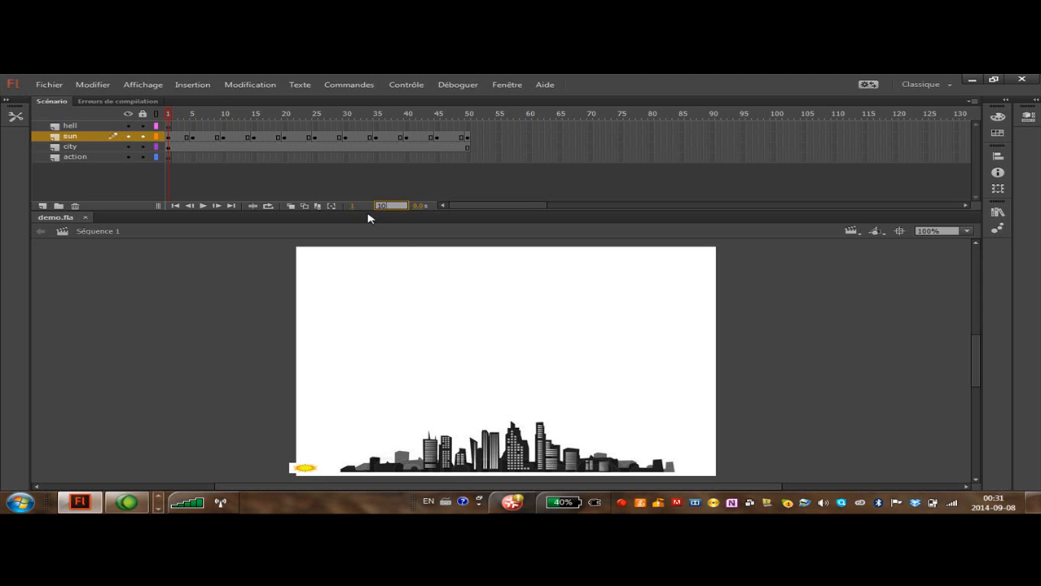
key("Return")
key("Return")
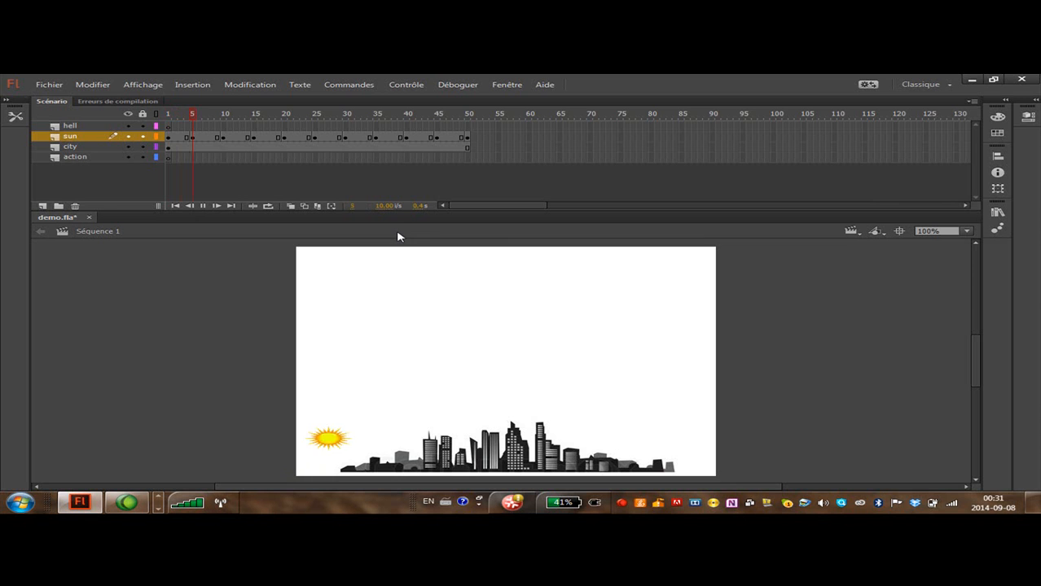
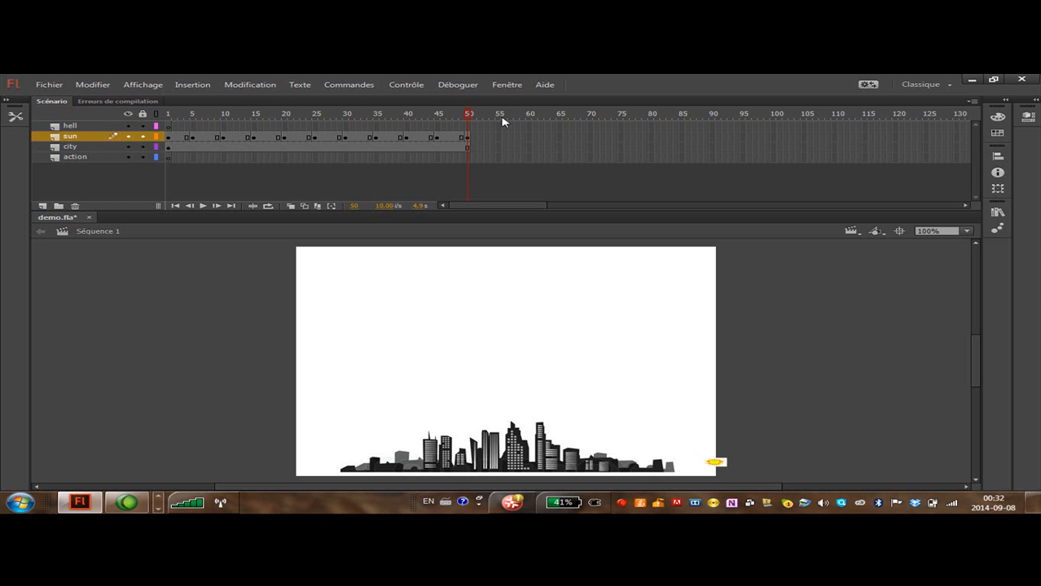
left_click_drag(467, 117, 167, 117)
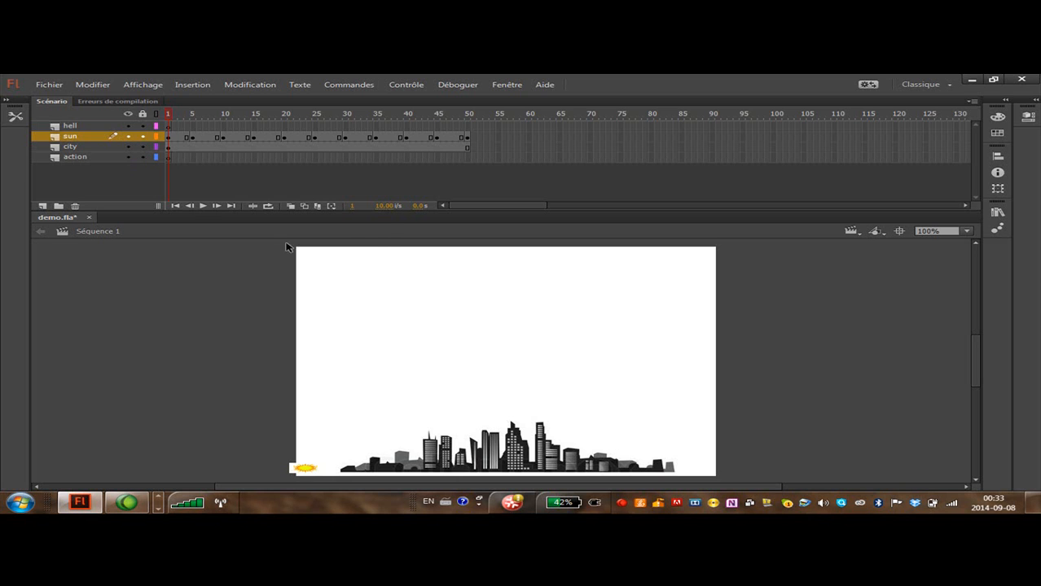
Select frame 1 of the hell layer and import the helli_png image from the demo flash folder into the library.
left_click(168, 126)
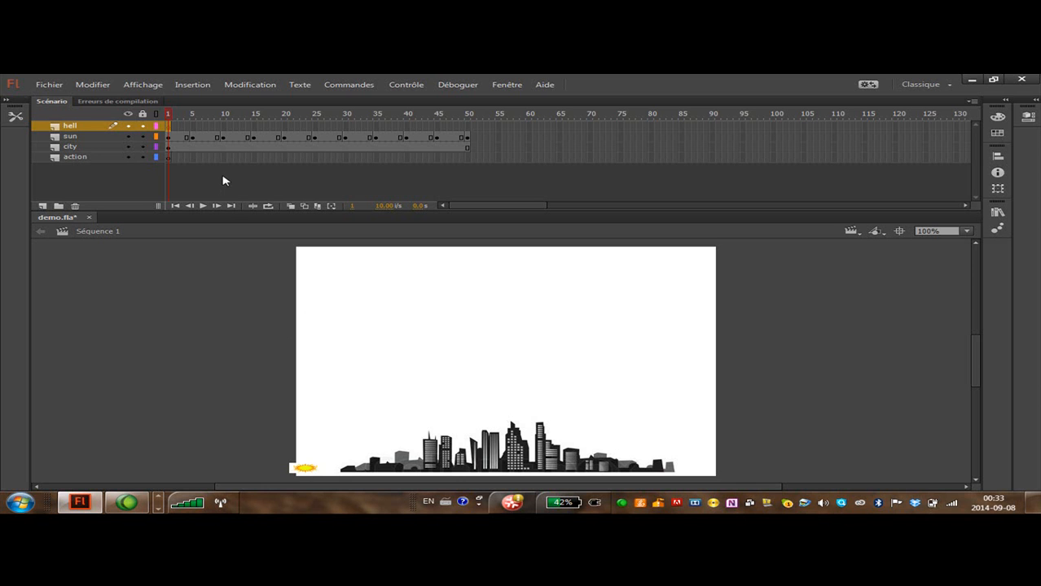
left_click(49, 85)
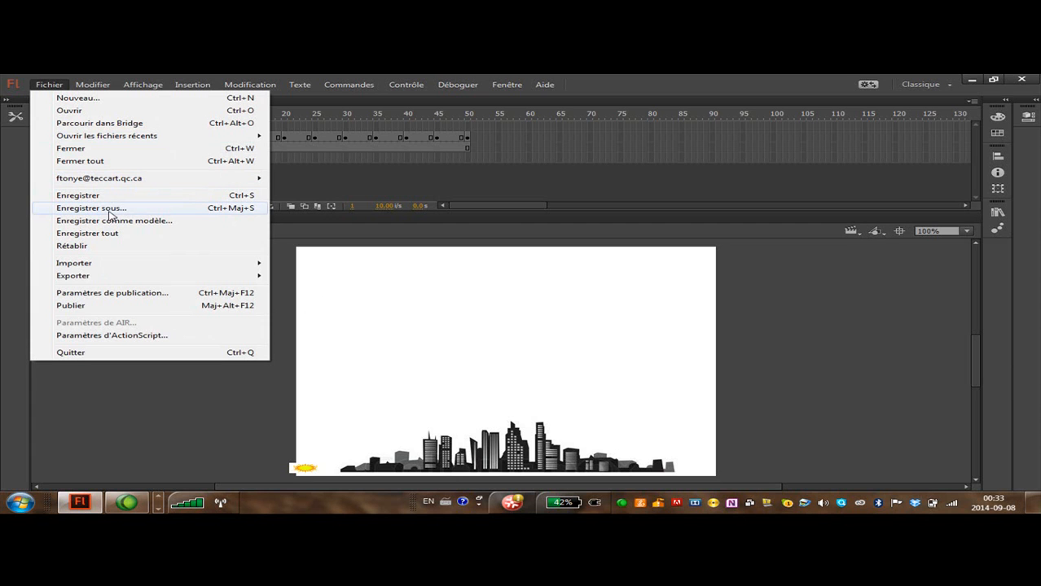
mouse_move(123, 267)
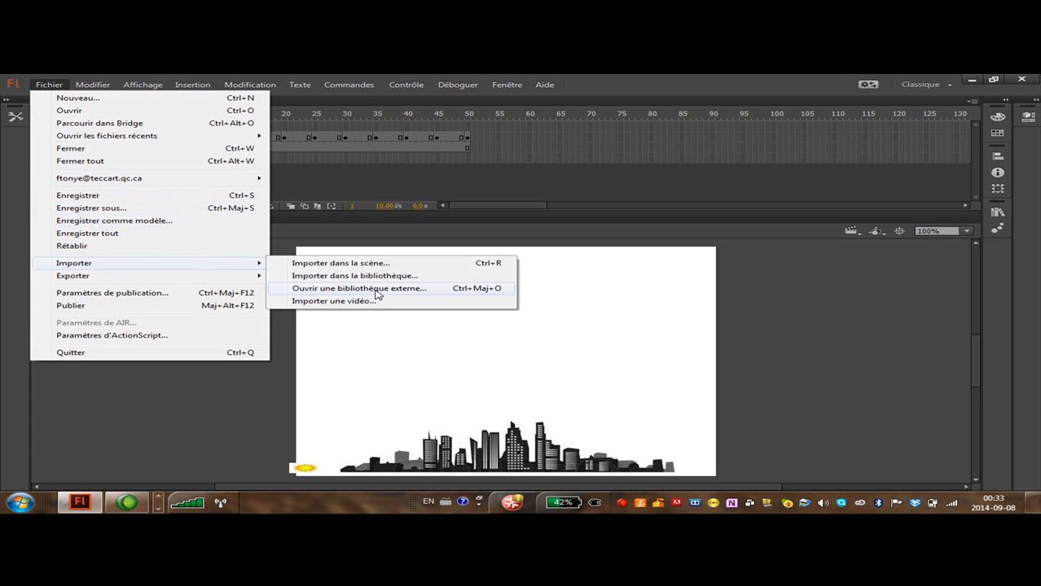
left_click(396, 277)
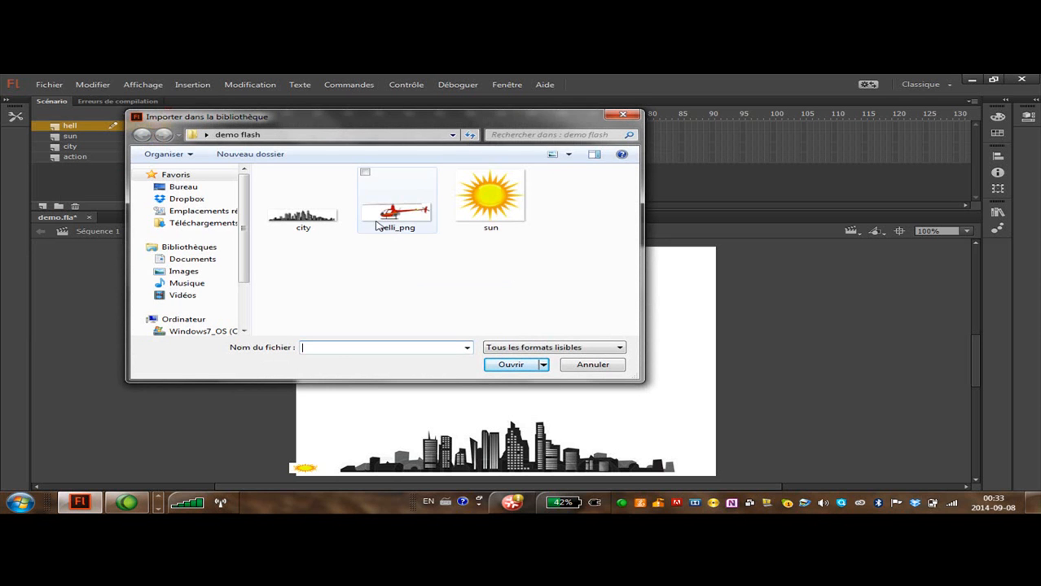
left_click(389, 224)
left_click(513, 365)
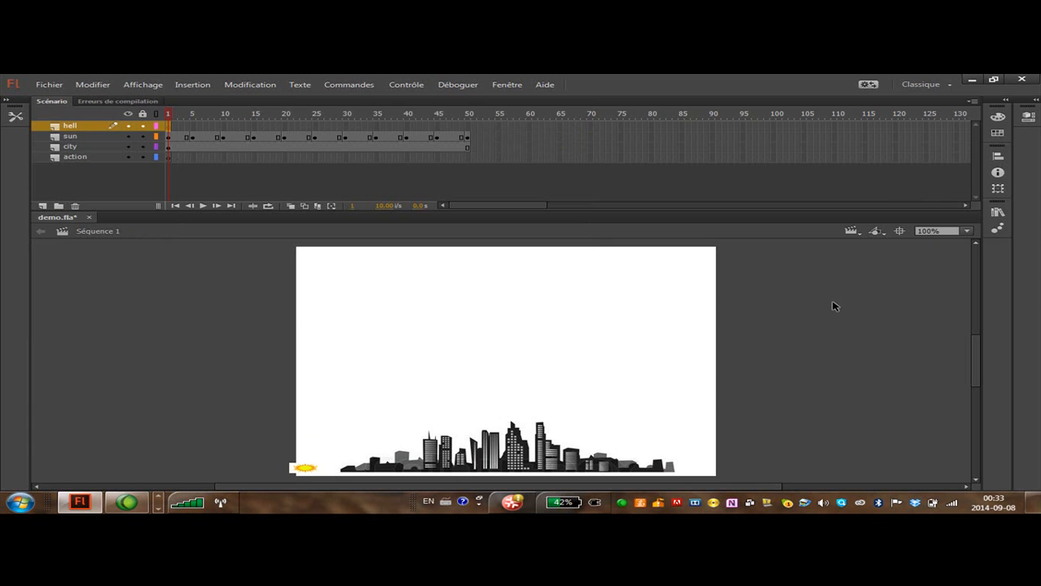
Examine the general and ActionScript properties of the helli_png.png bitmap in the library, and close them without changes.
left_click(996, 212)
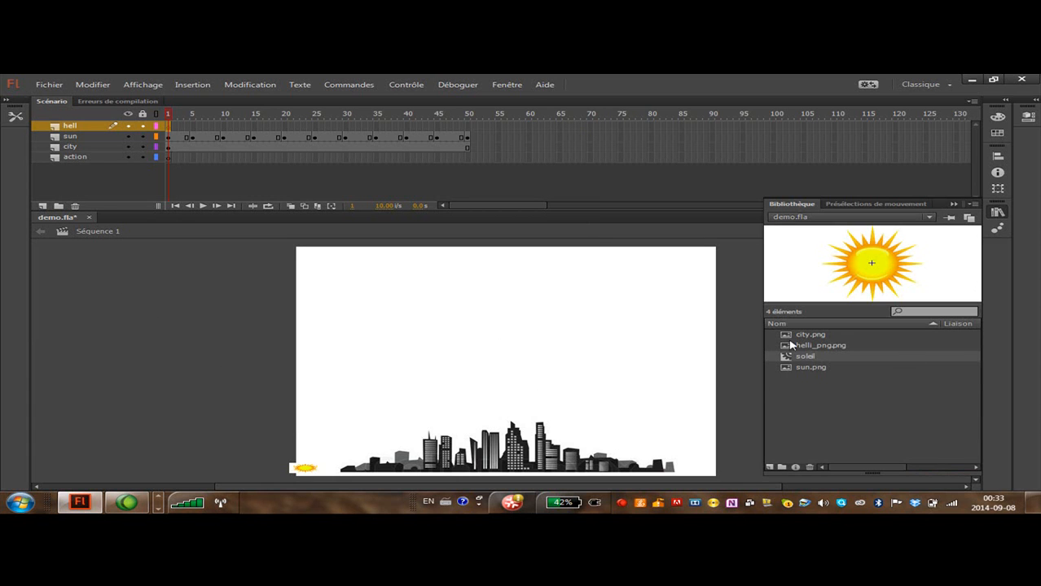
left_click(829, 347)
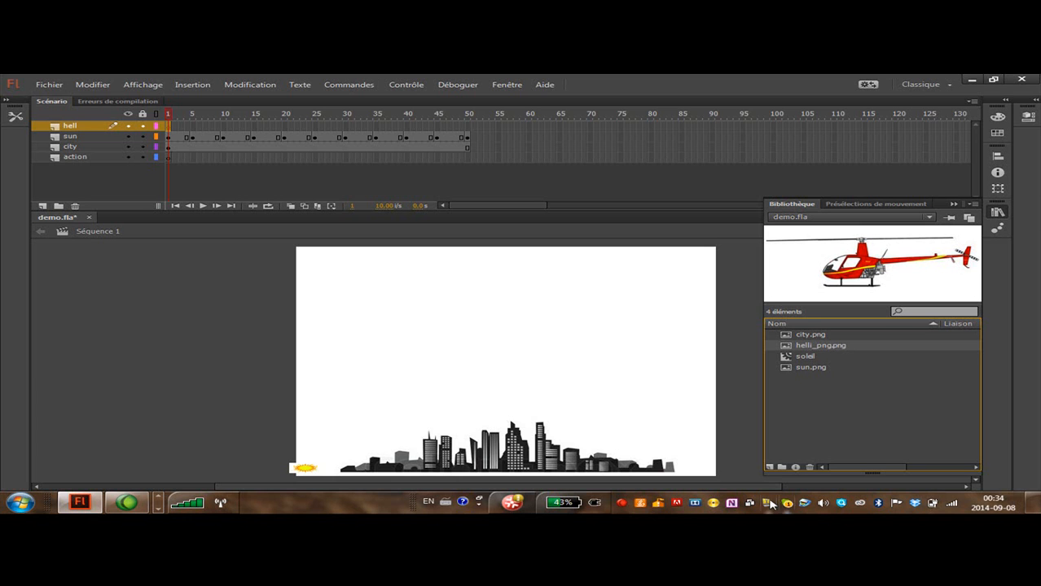
left_click(796, 468)
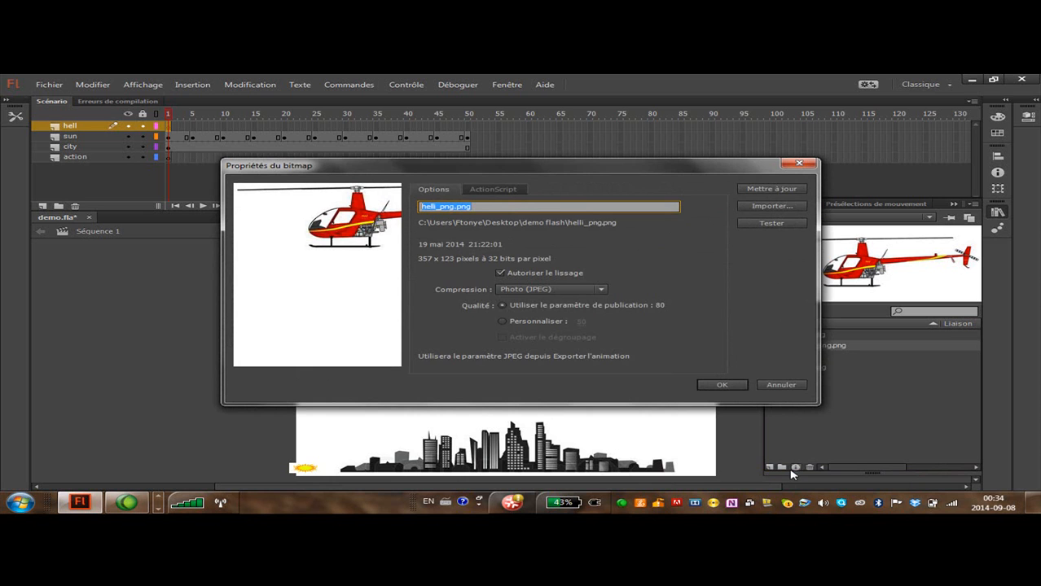
left_click(518, 189)
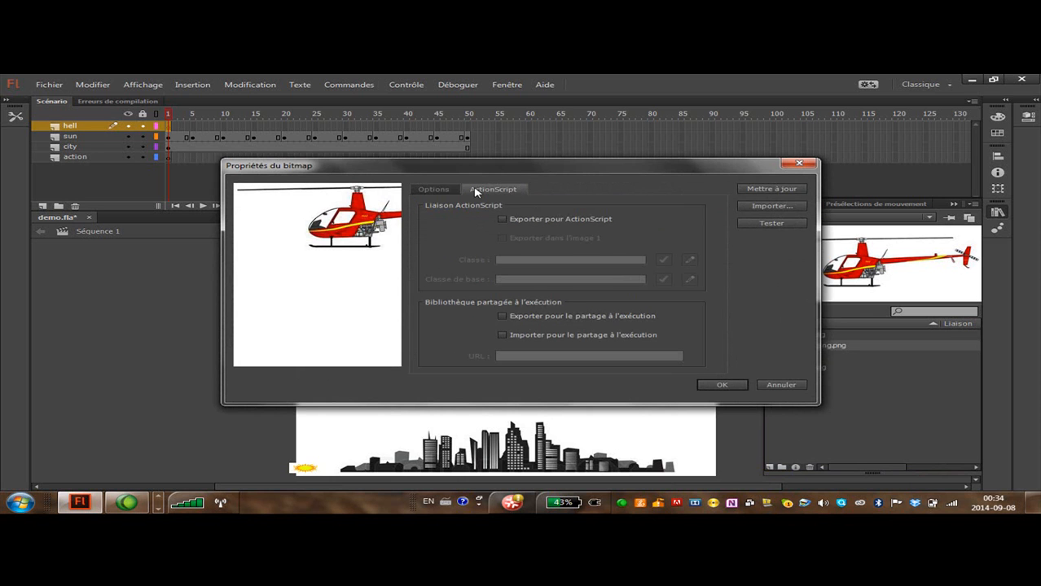
left_click(431, 191)
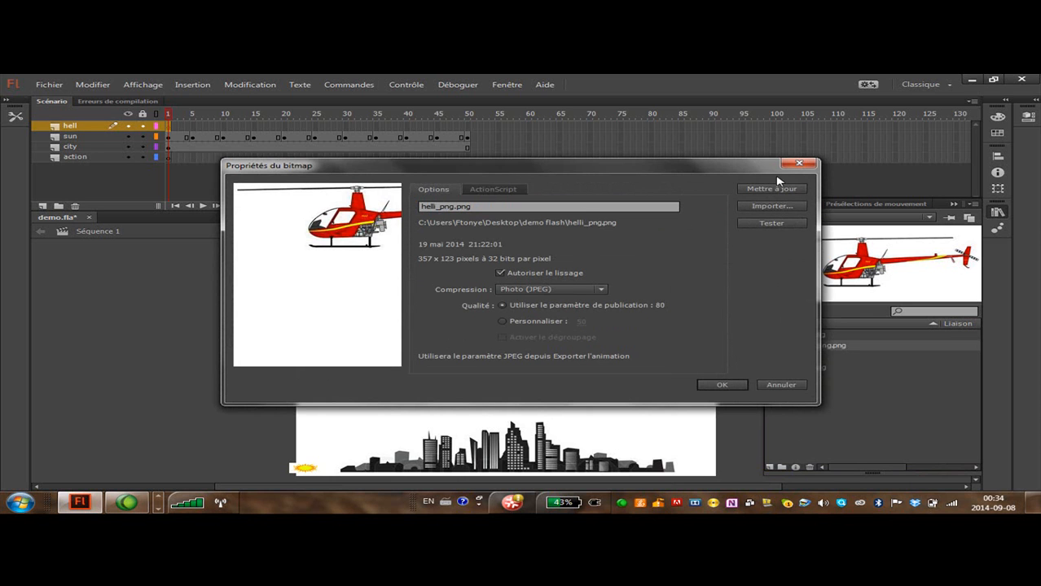
left_click(799, 164)
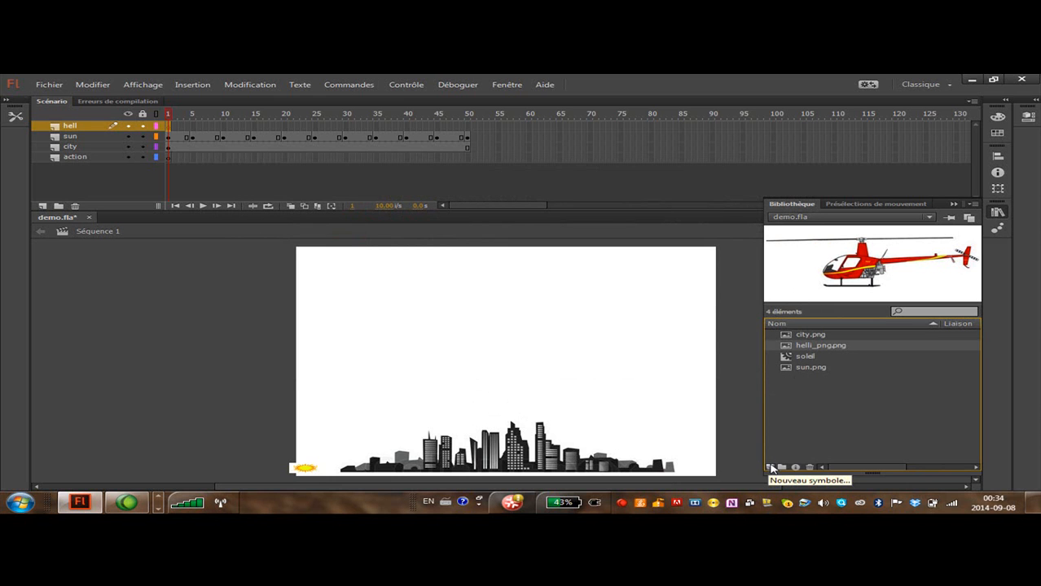
Create a new movie clip symbol named helli and return to Séquence 1.
left_click(770, 468)
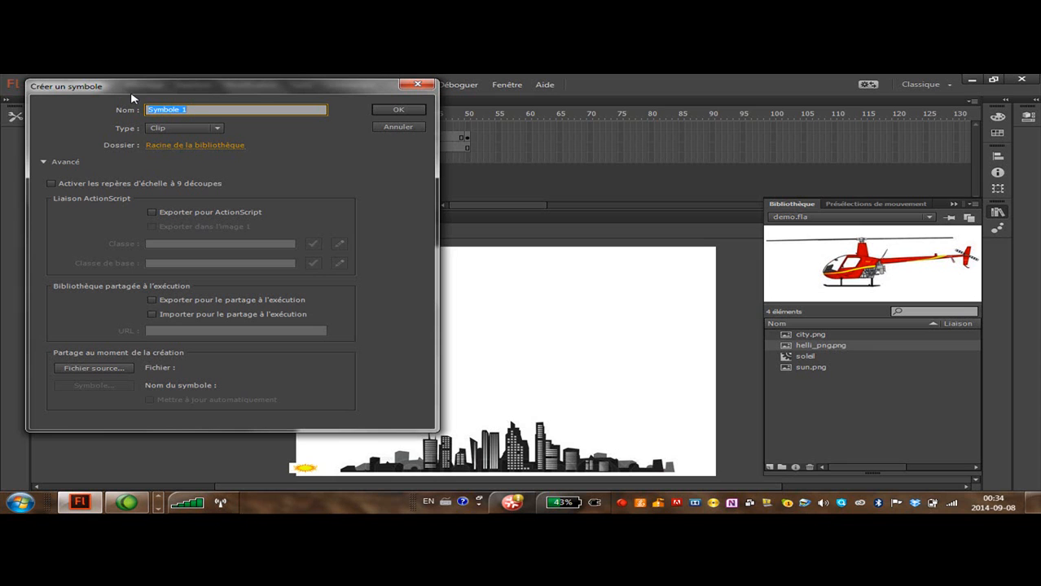
type("helli")
left_click(388, 110)
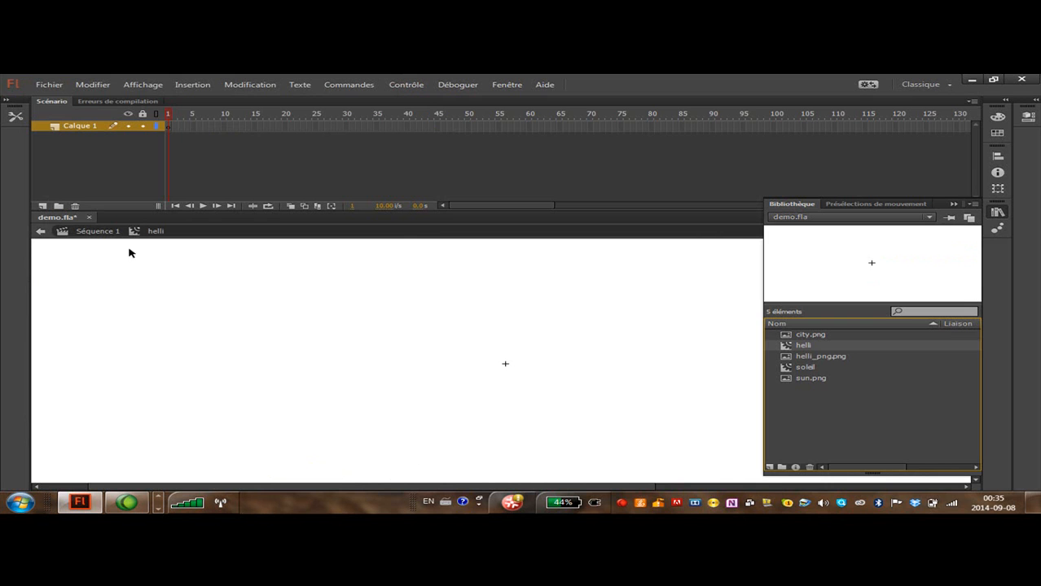
left_click(98, 232)
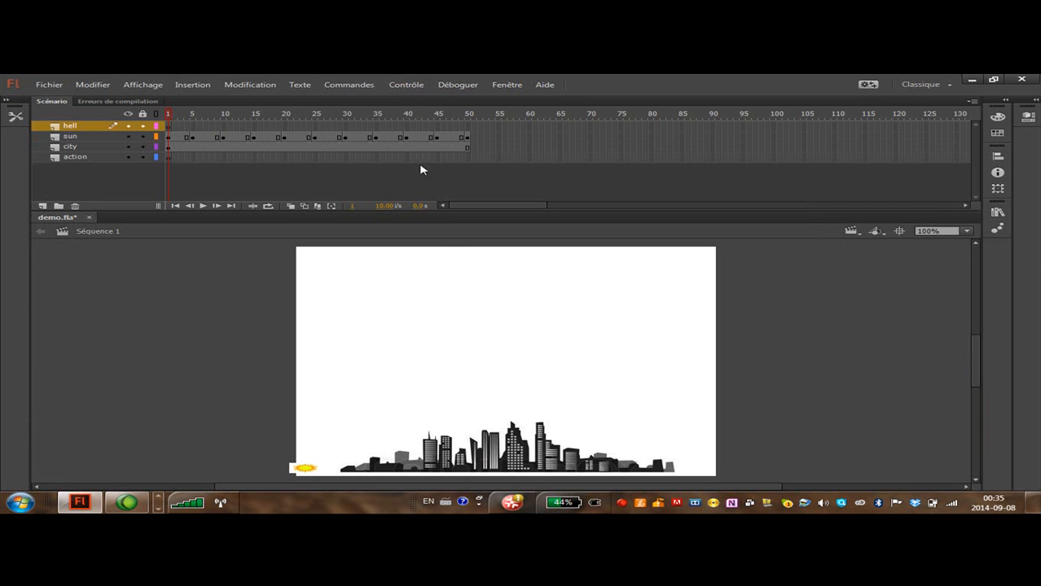
Try to place the helli symbol from the library on the stage, and compare it with the helli_png.png bitmap.
left_click(995, 214)
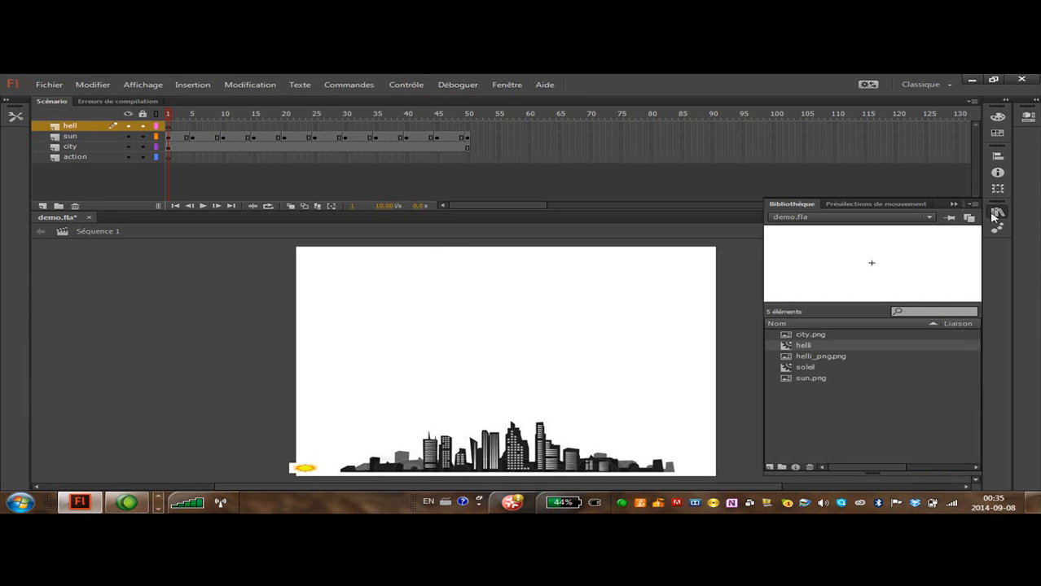
left_click(798, 350)
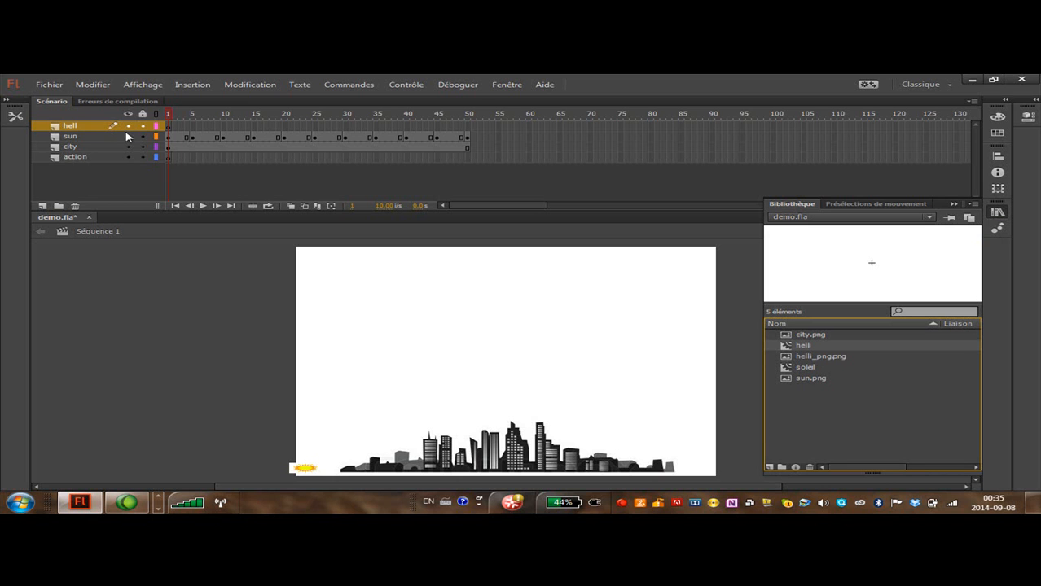
key("ctrl+l")
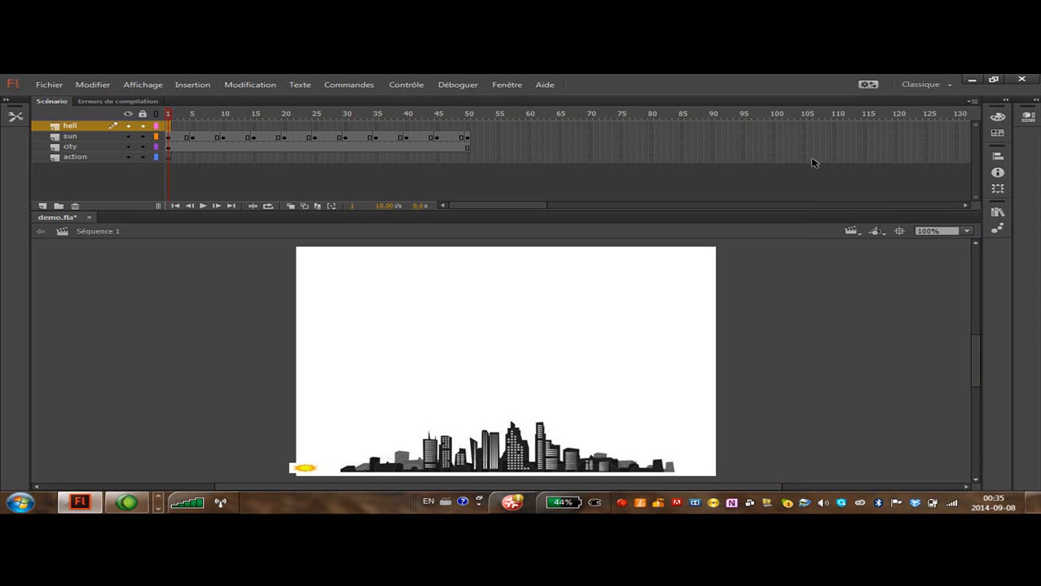
left_click(998, 214)
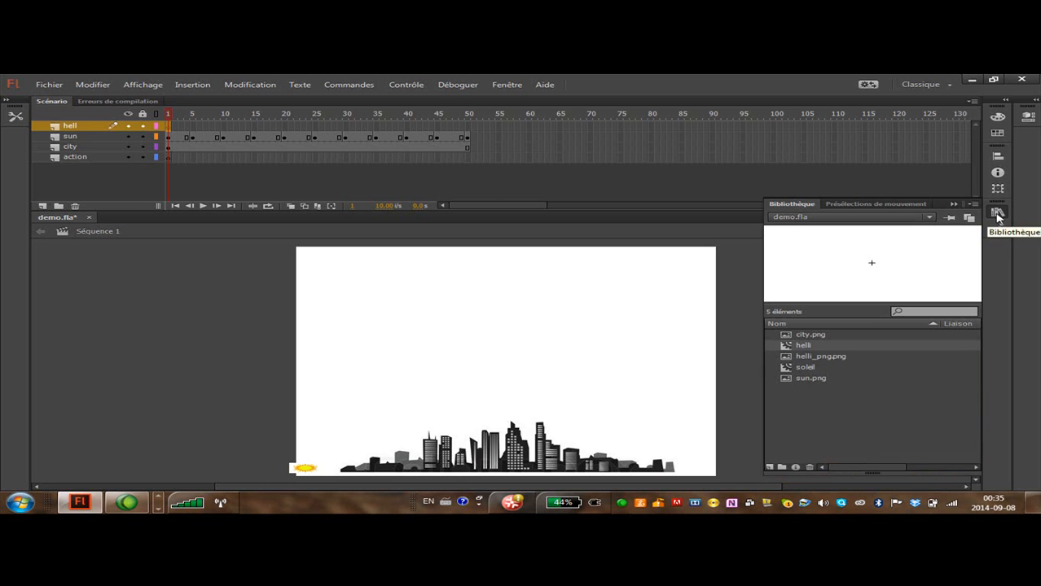
left_click(788, 347)
left_click_drag(789, 347, 694, 436)
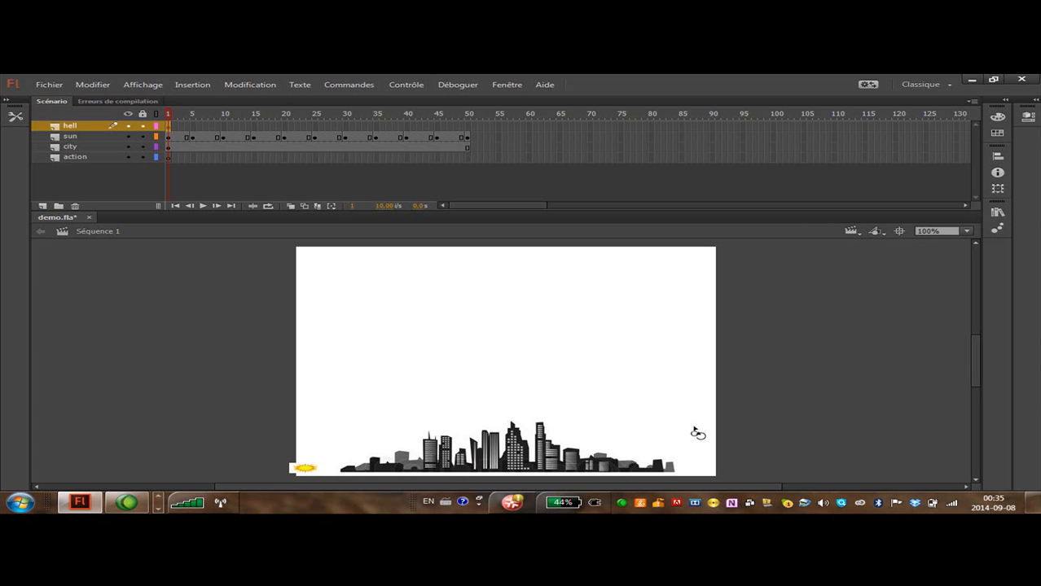
left_click(997, 212)
left_click(788, 348)
left_click(802, 357)
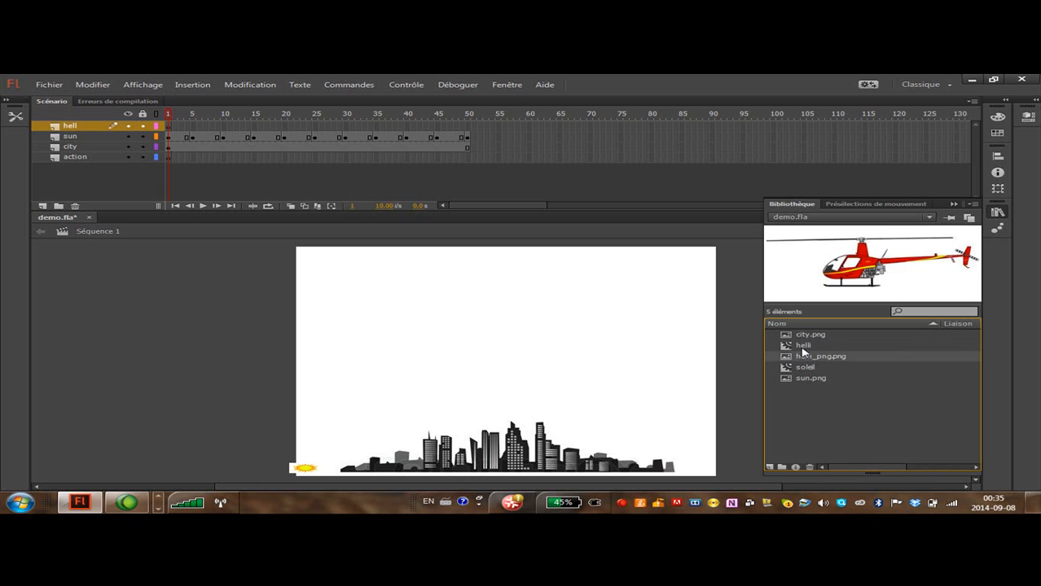
left_click(805, 347)
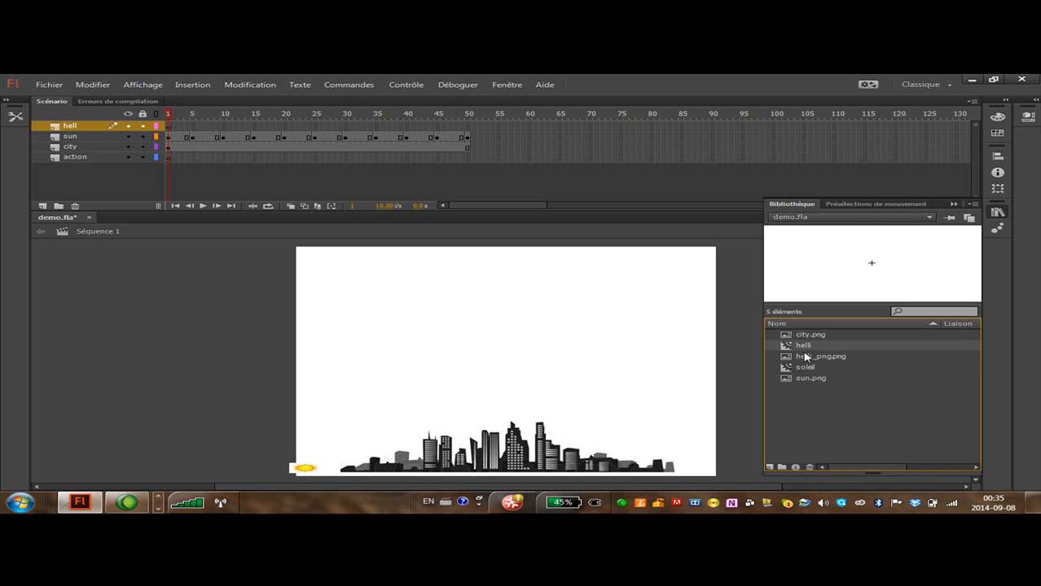
Place the helli_png.png bitmap on the stage above the city, and delete the empty helli symbol from the library.
left_click(804, 357)
left_click_drag(788, 367, 600, 334)
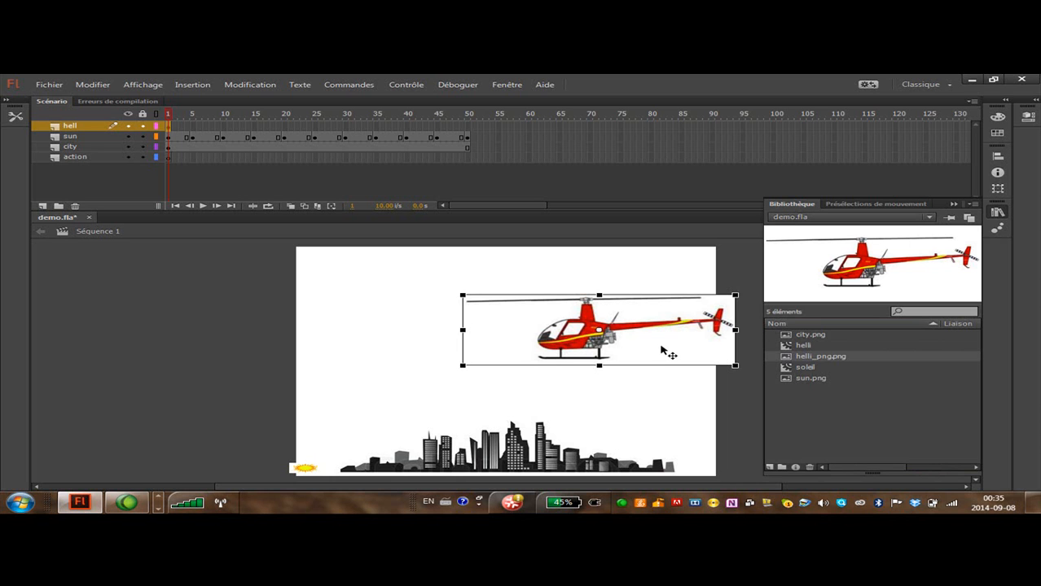
right_click(802, 347)
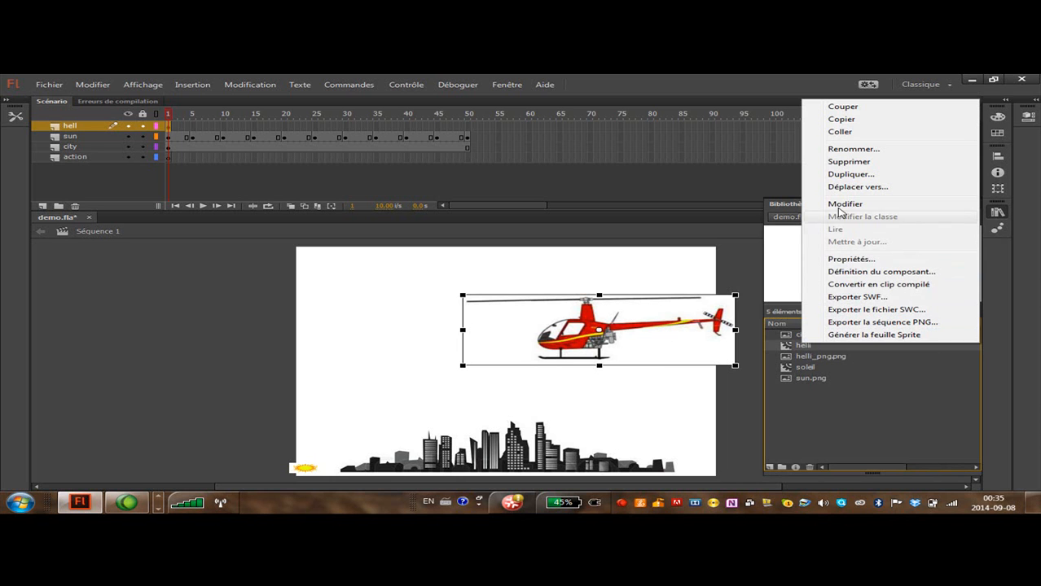
left_click(851, 162)
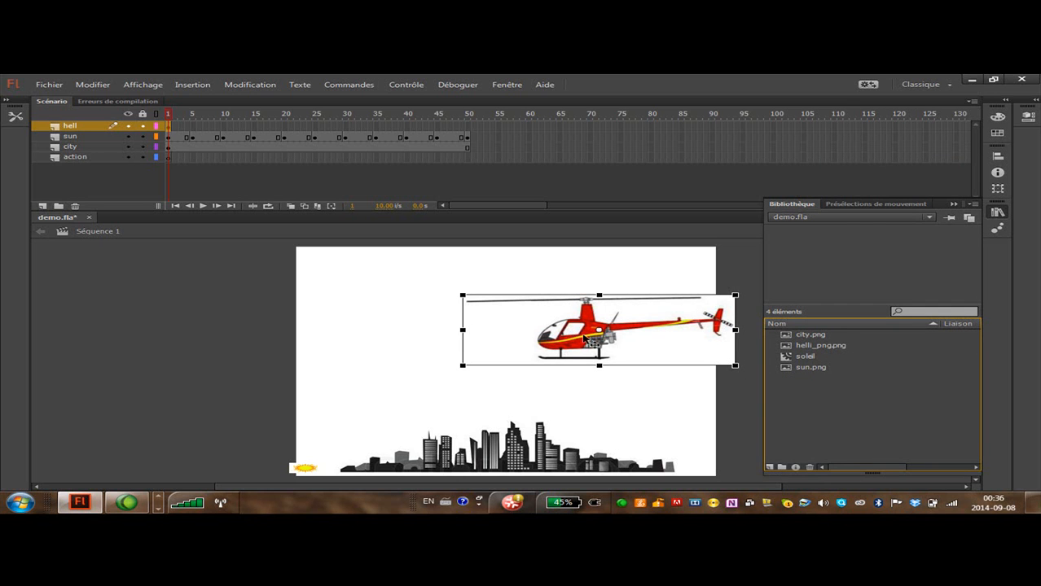
Convert the helicopter bitmap on the stage into a movie clip symbol named helli.
key("ctrl+l")
key("F8")
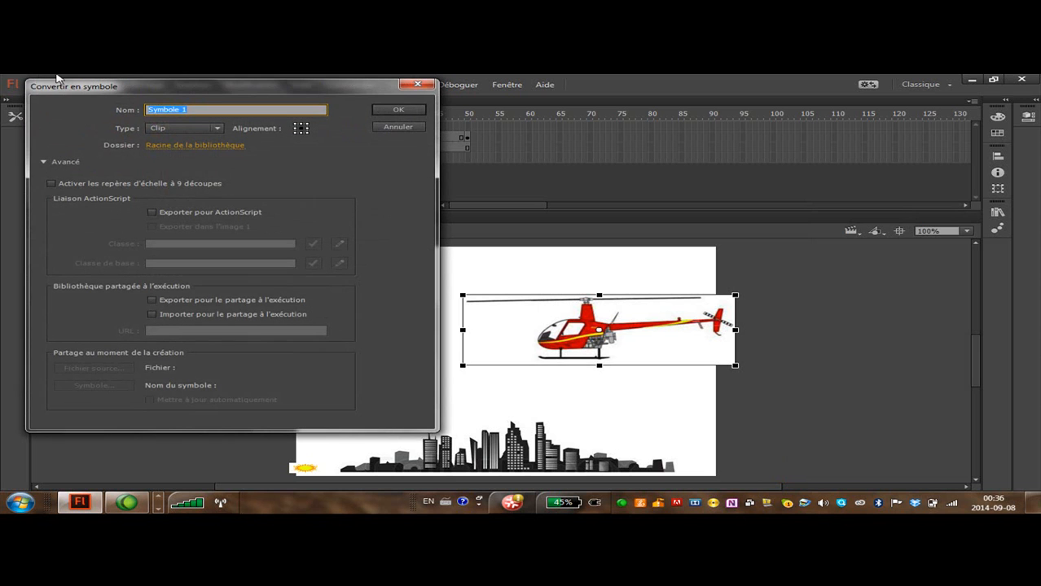
type("helli")
left_click(384, 110)
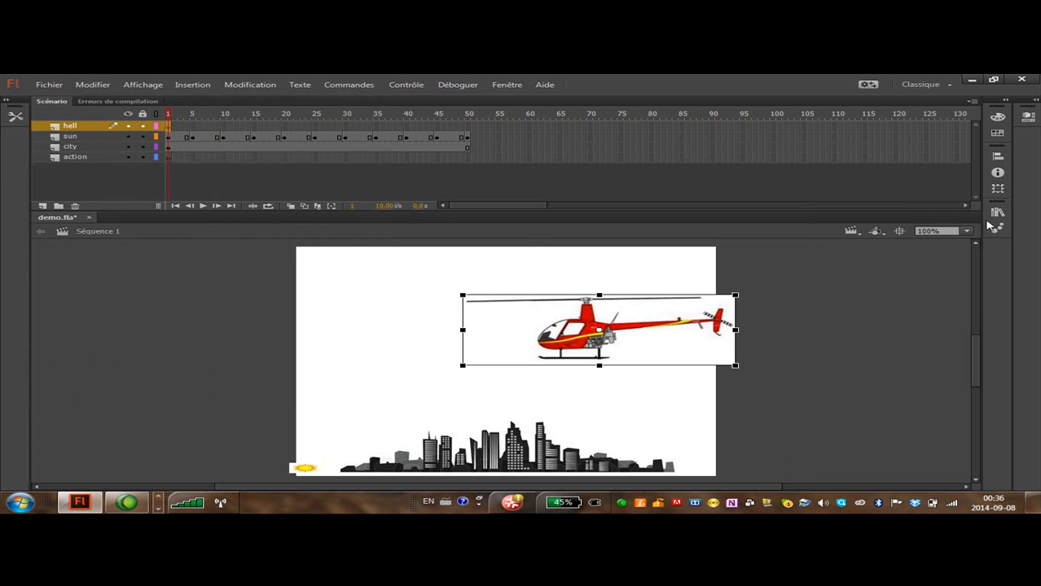
Give the helicopter clip on the stage the instance name h.
left_click(1030, 121)
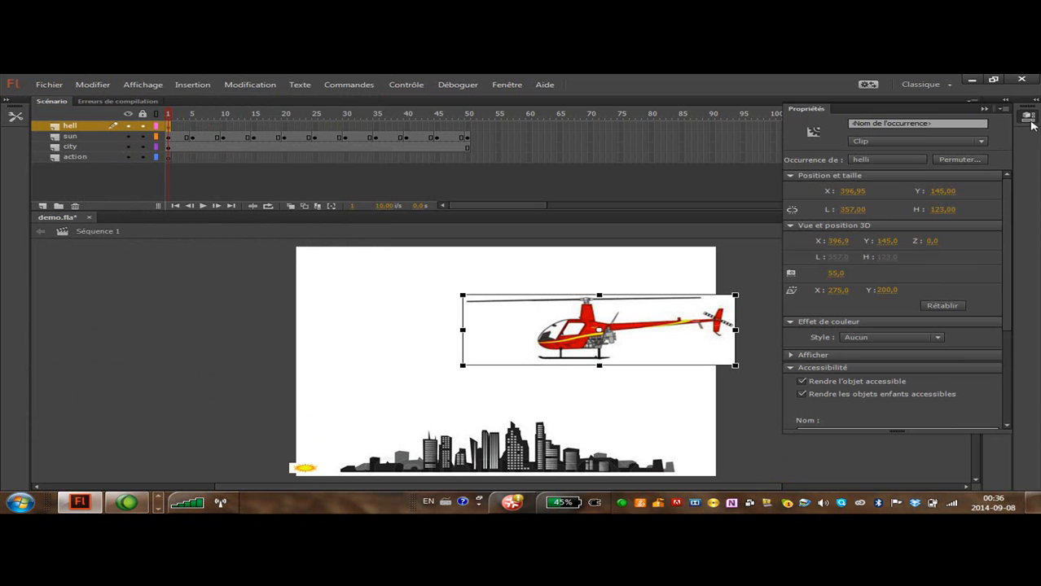
left_click(866, 124)
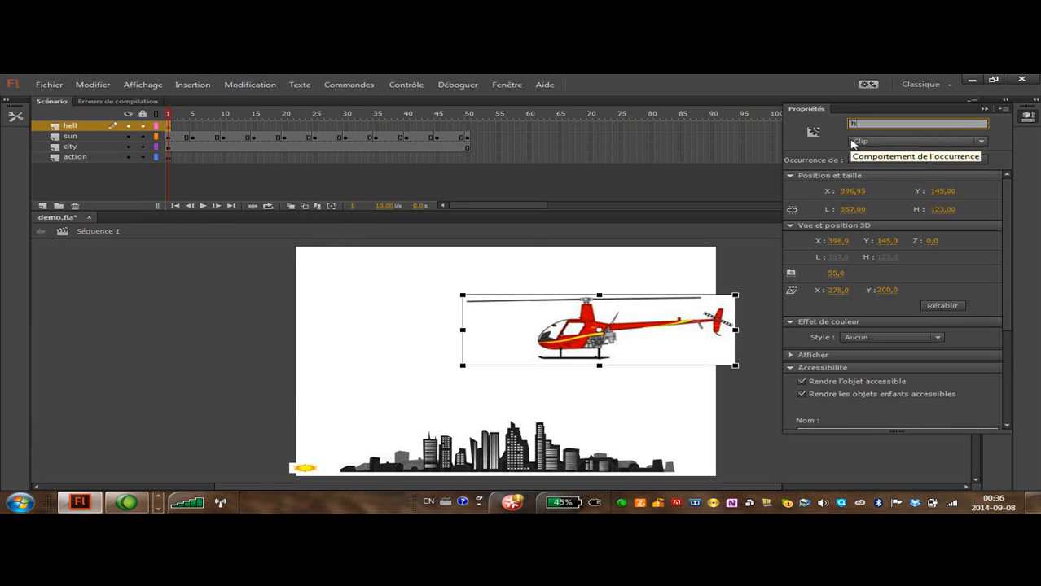
type("he")
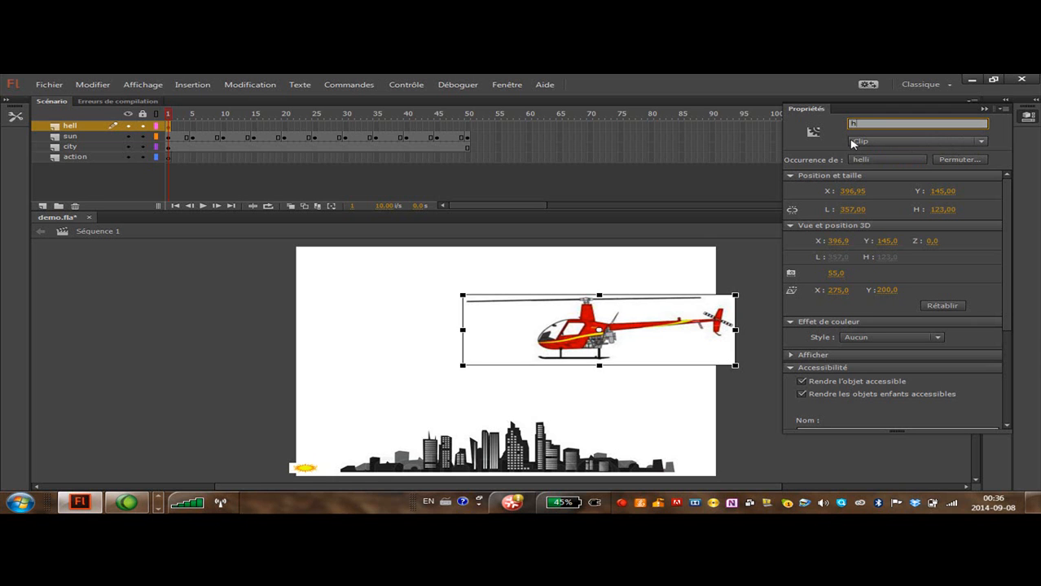
left_click(650, 268)
left_click(598, 325)
Shrink the helicopter with Free Transform and position it at the stage's lower-right corner, beside the city skyline.
left_click(15, 117)
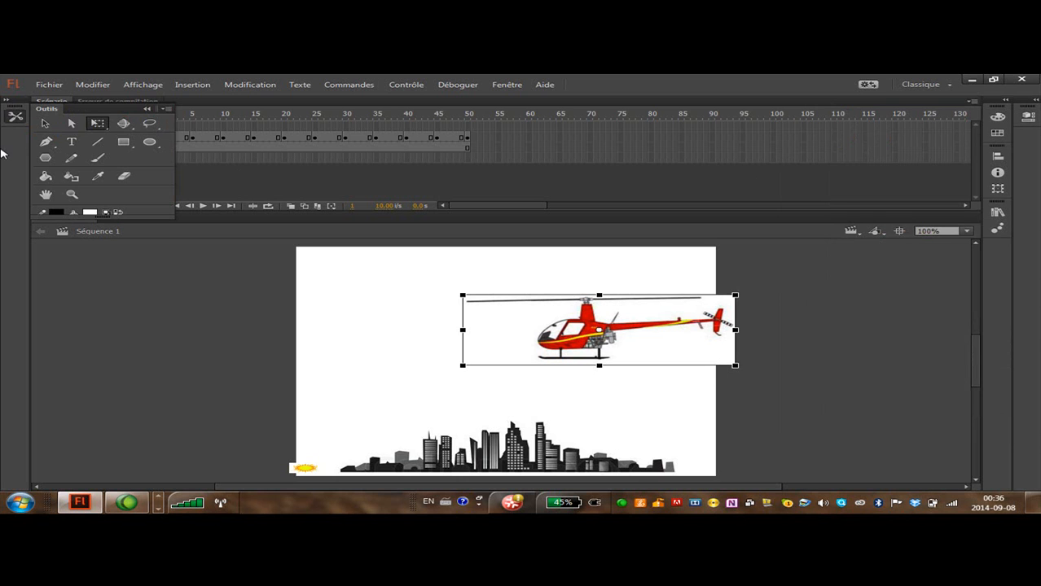
left_click(101, 128)
left_click_drag(462, 295, 683, 458)
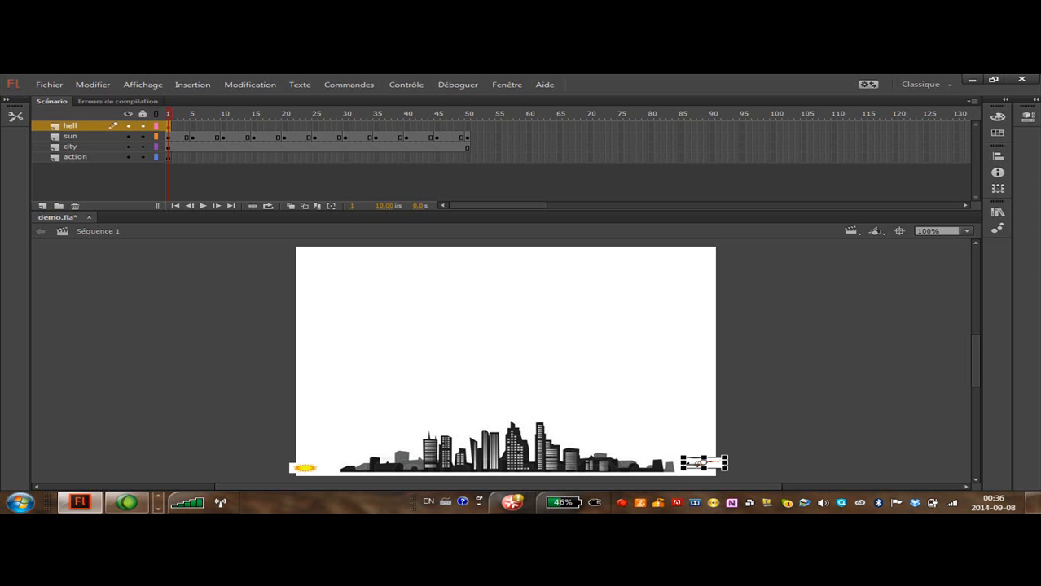
left_click(743, 462)
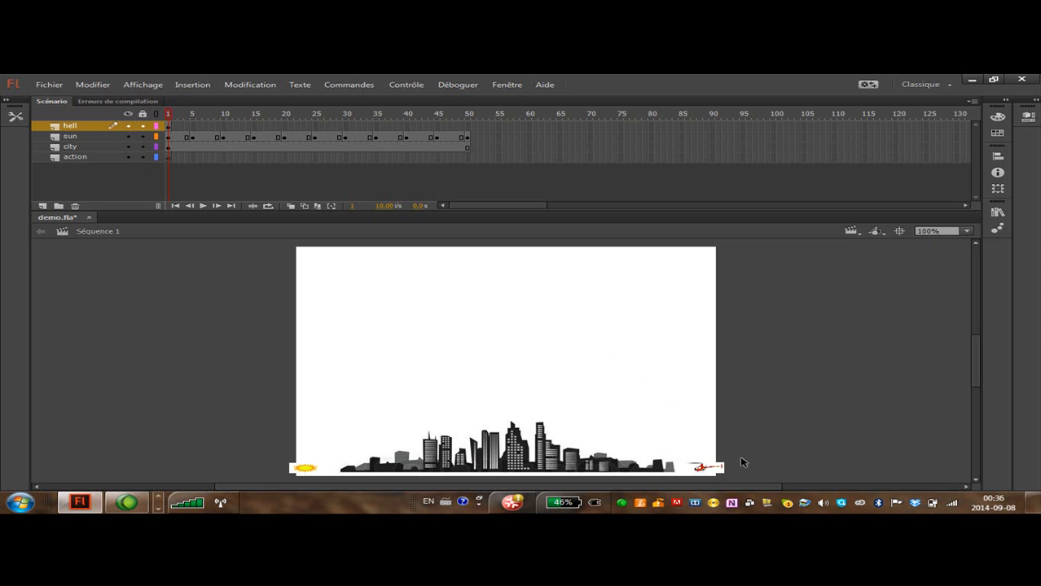
left_click_drag(705, 470, 706, 471)
left_click(768, 452)
Create a motion tween for the small helicopter on the hell layer.
left_click(689, 470)
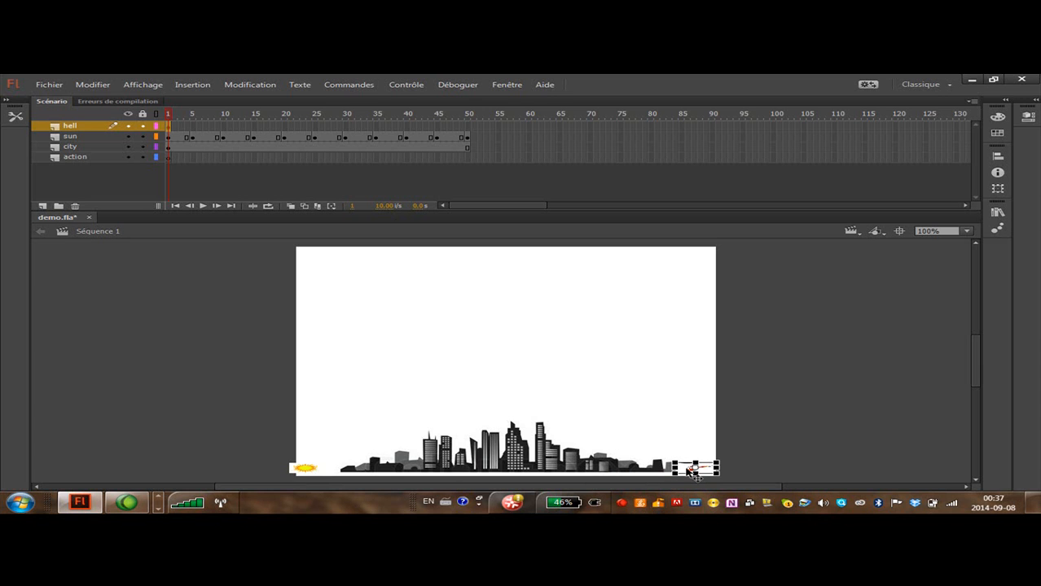
right_click(690, 471)
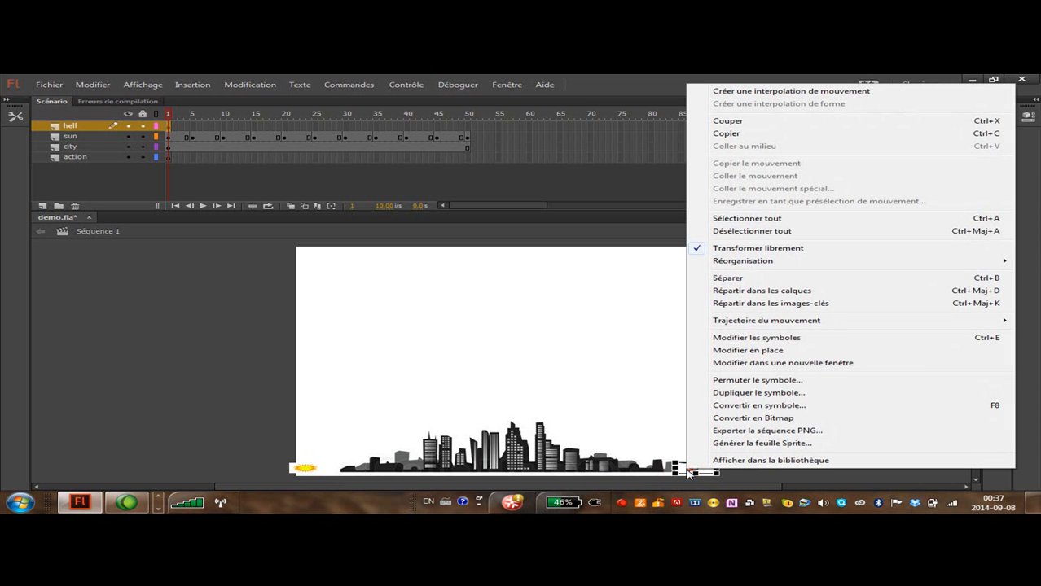
left_click(758, 91)
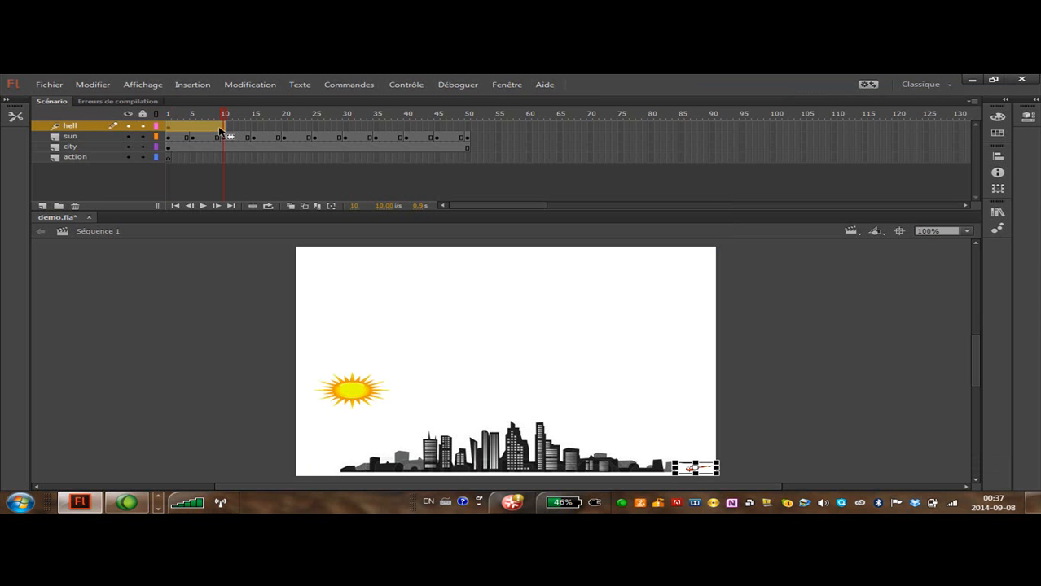
Undo the motion tween and create it again on the helicopter from frame 1 of the hell layer.
key("ctrl+z")
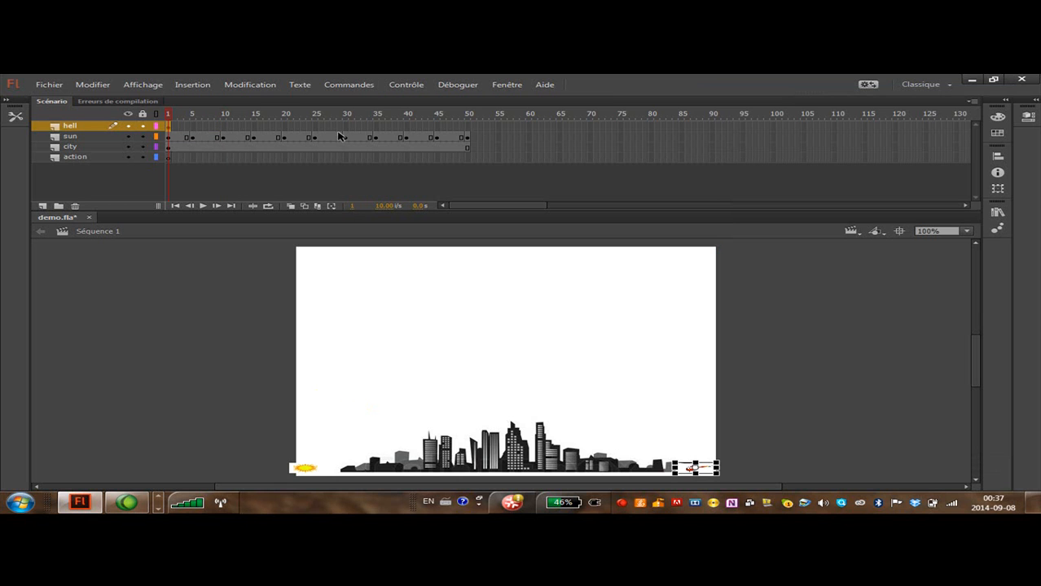
left_click(468, 128)
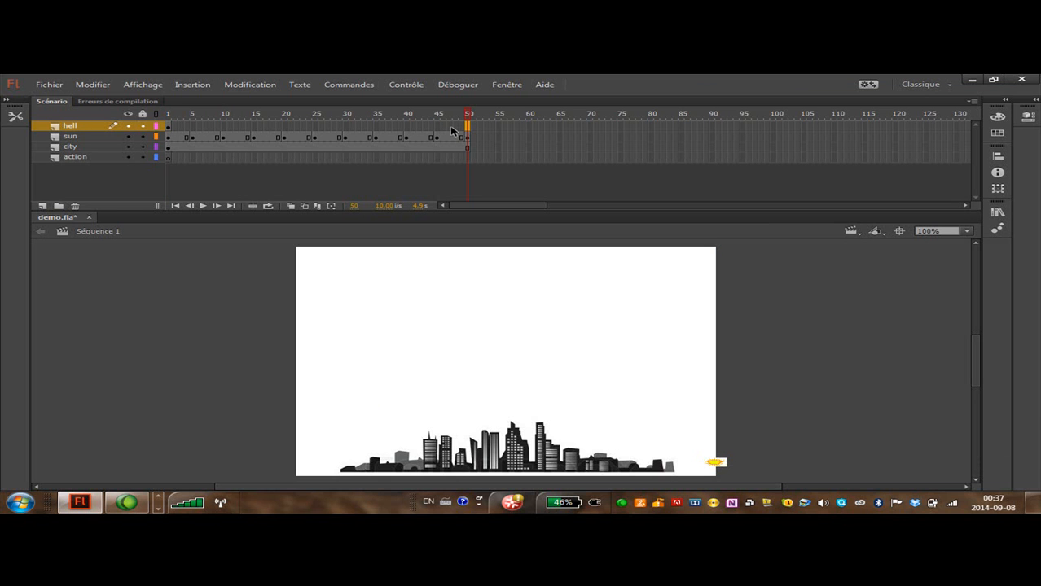
left_click(168, 126)
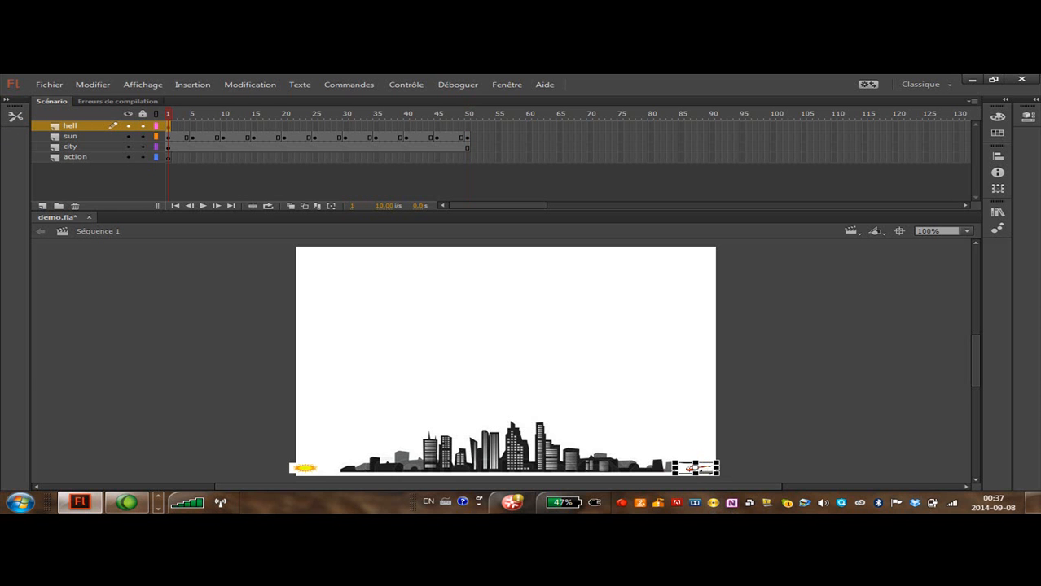
right_click(702, 471)
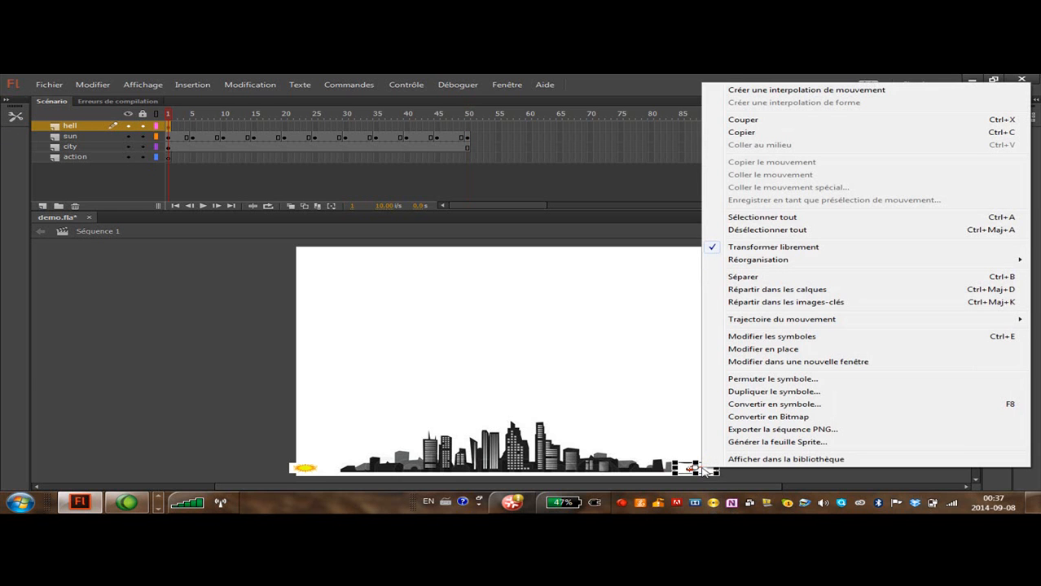
left_click(750, 92)
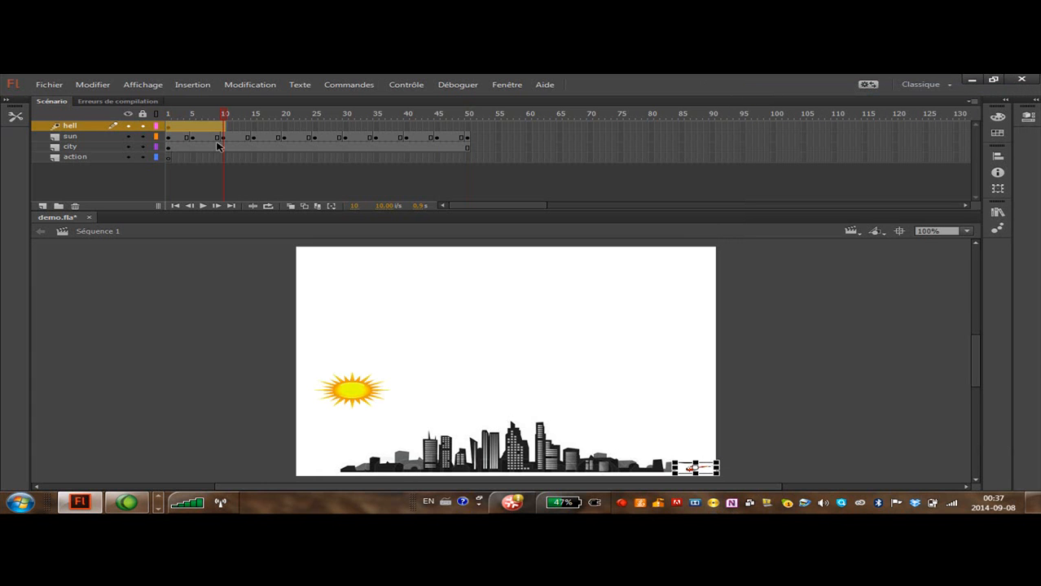
Extend the helicopter's motion tween on the hell layer to frame 50 by inserting frames.
left_click(230, 116)
left_click_drag(226, 126, 466, 126)
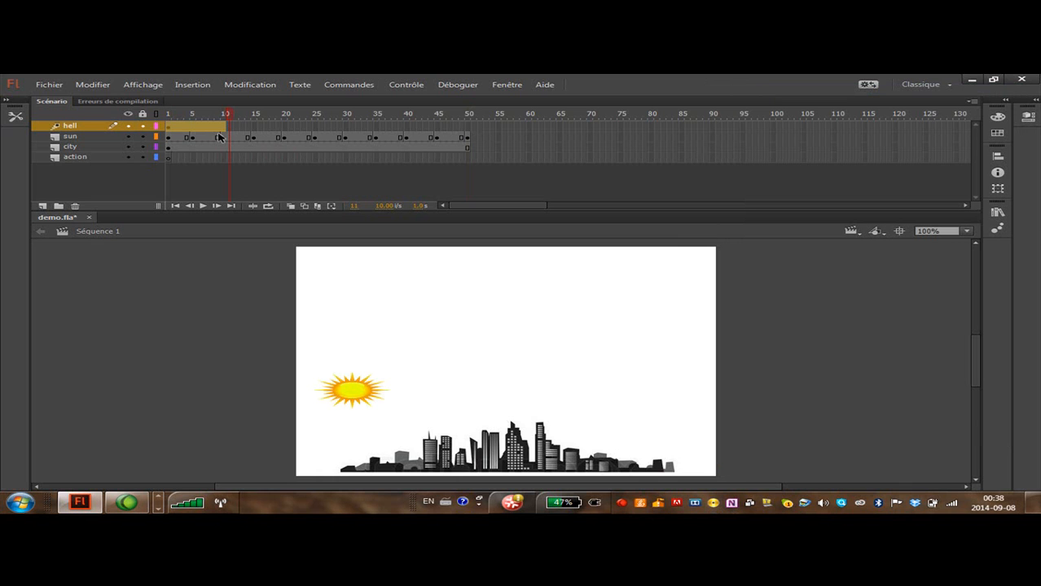
right_click(469, 129)
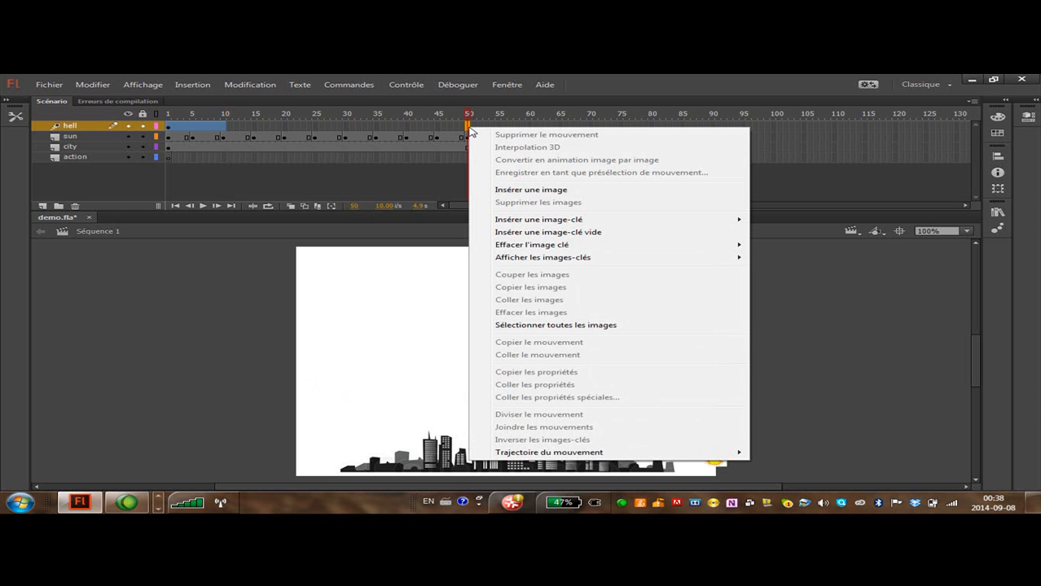
mouse_move(561, 227)
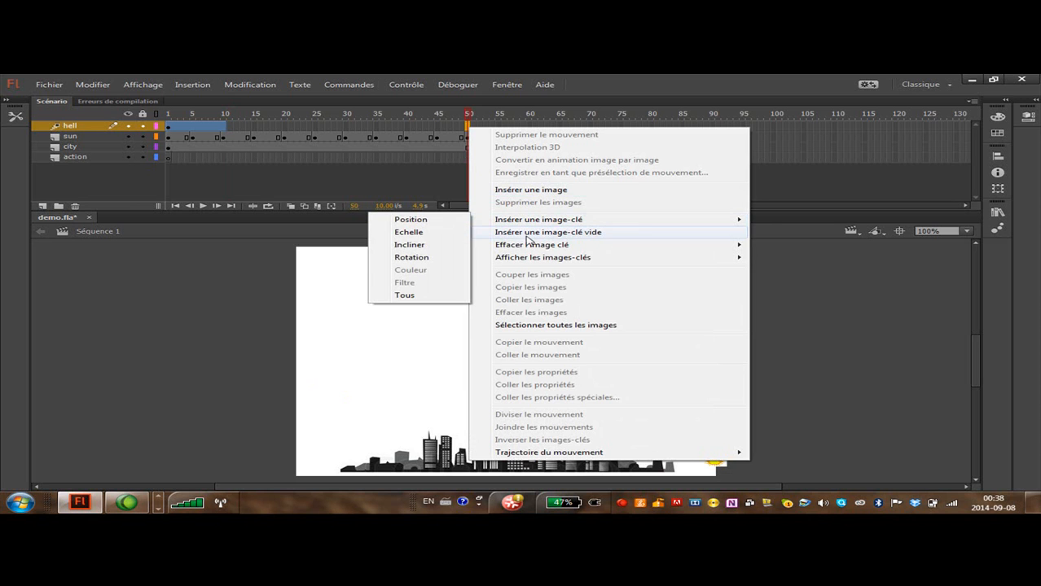
left_click(551, 191)
left_click(474, 178)
left_click(431, 149)
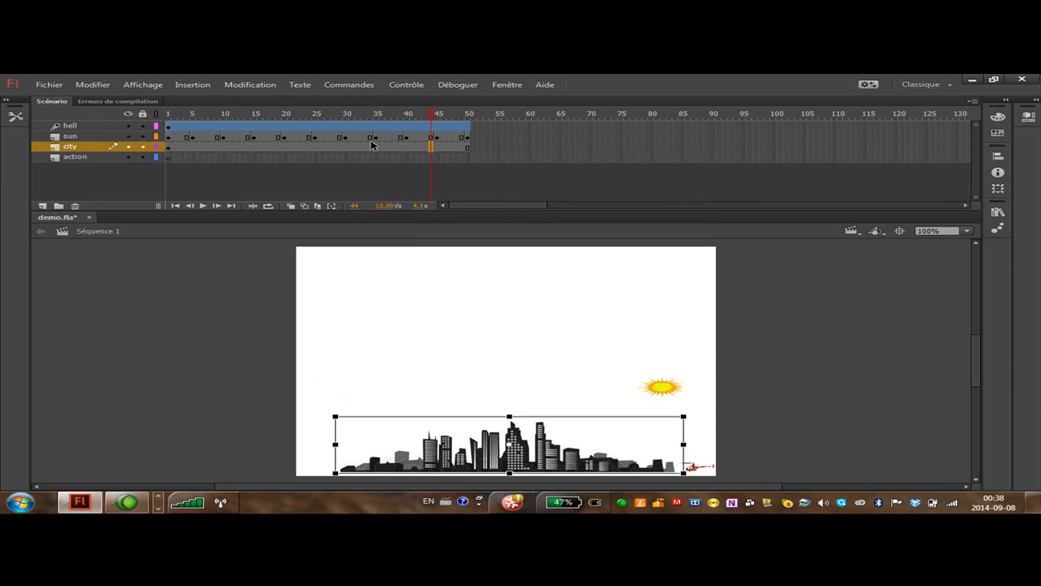
left_click(370, 141)
left_click(168, 138)
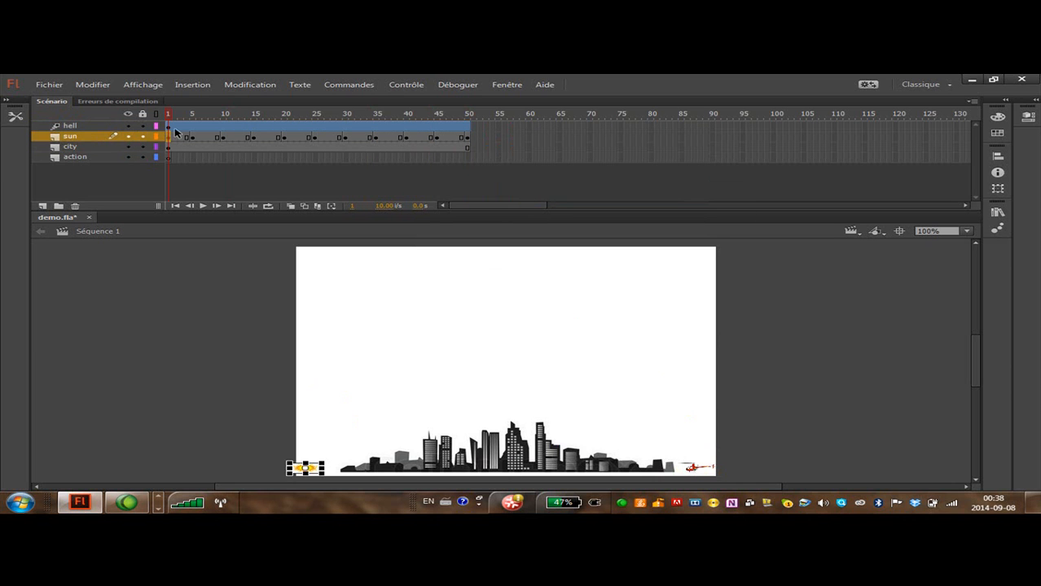
left_click(181, 126)
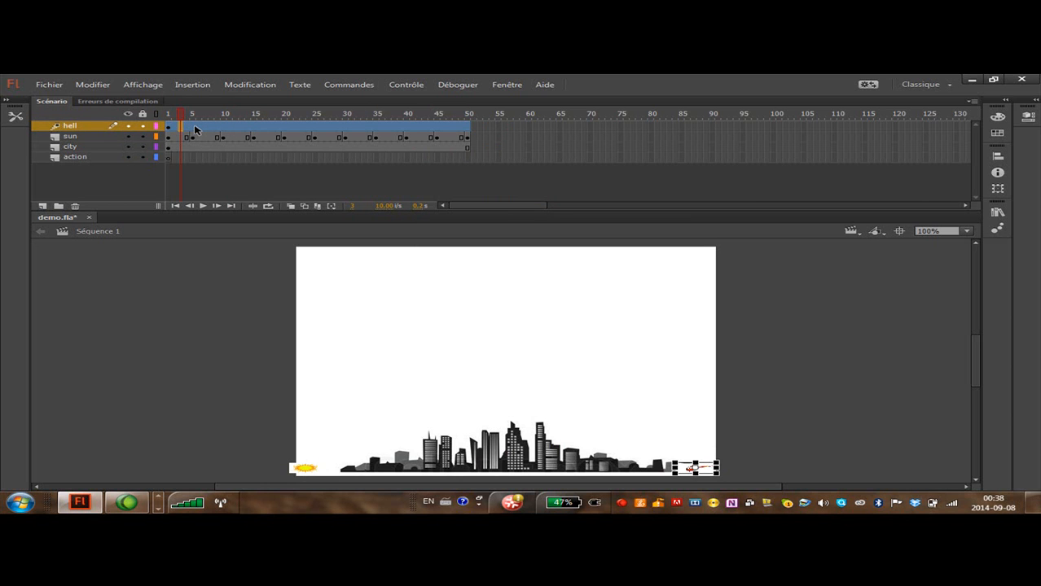
key("ctrl+z")
key("ctrl+z")
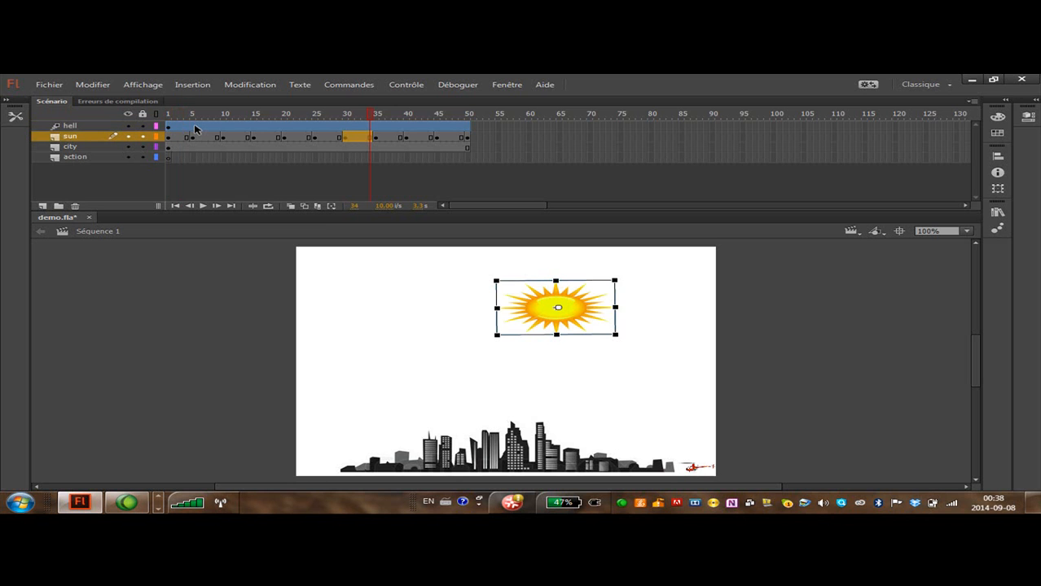
key("ctrl+z")
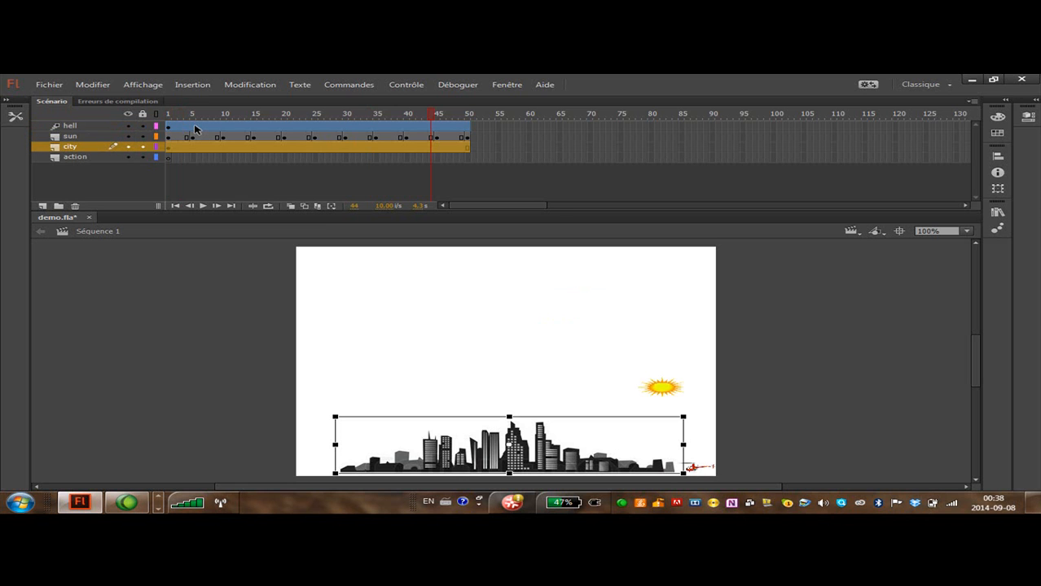
left_click(194, 128)
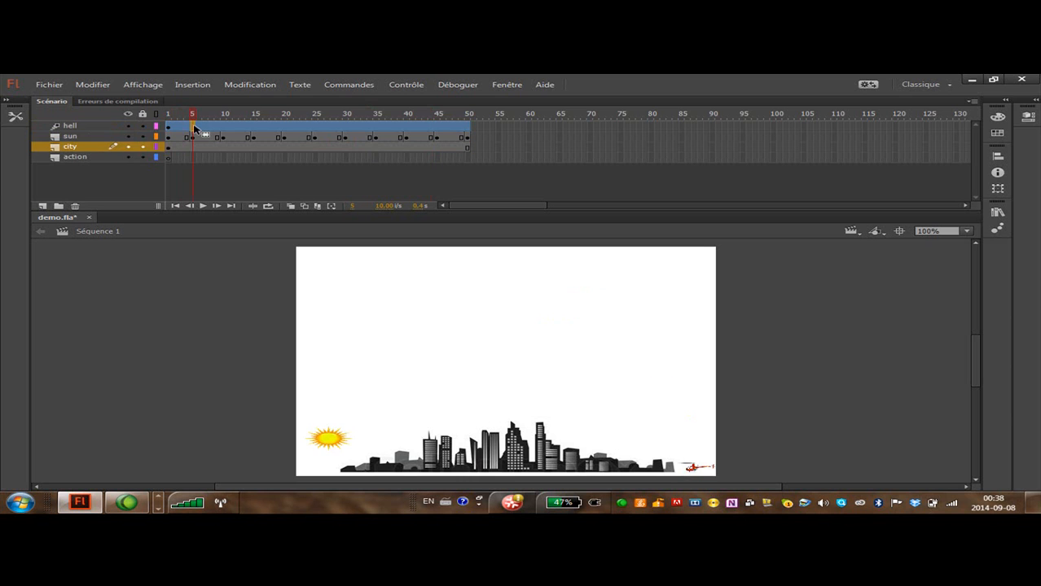
left_click(164, 126)
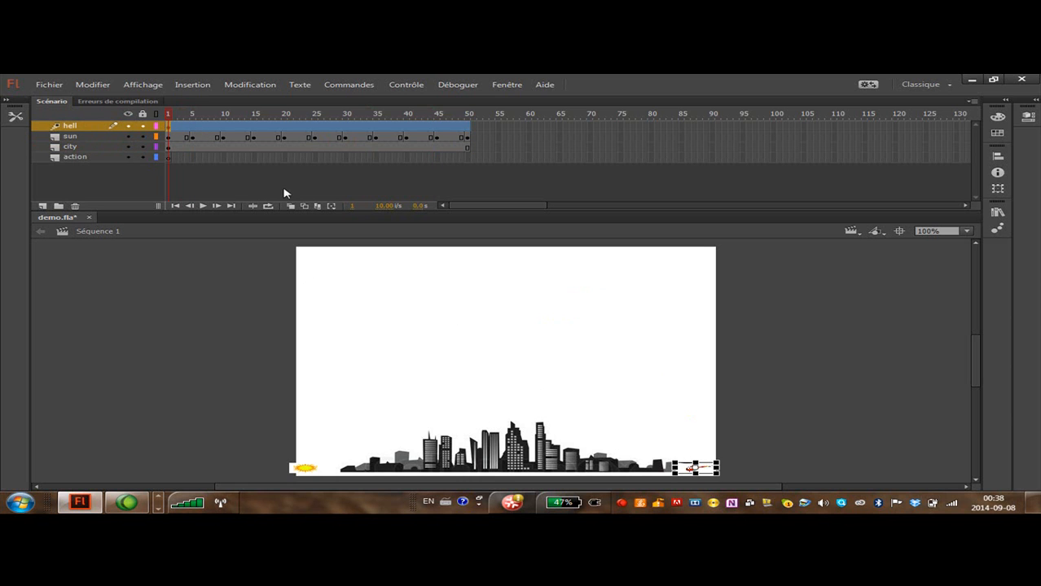
At frame 5 of the hell layer, move the helicopter slightly up from the stage corner, tilt it nose-down and enlarge it a little.
left_click(192, 128)
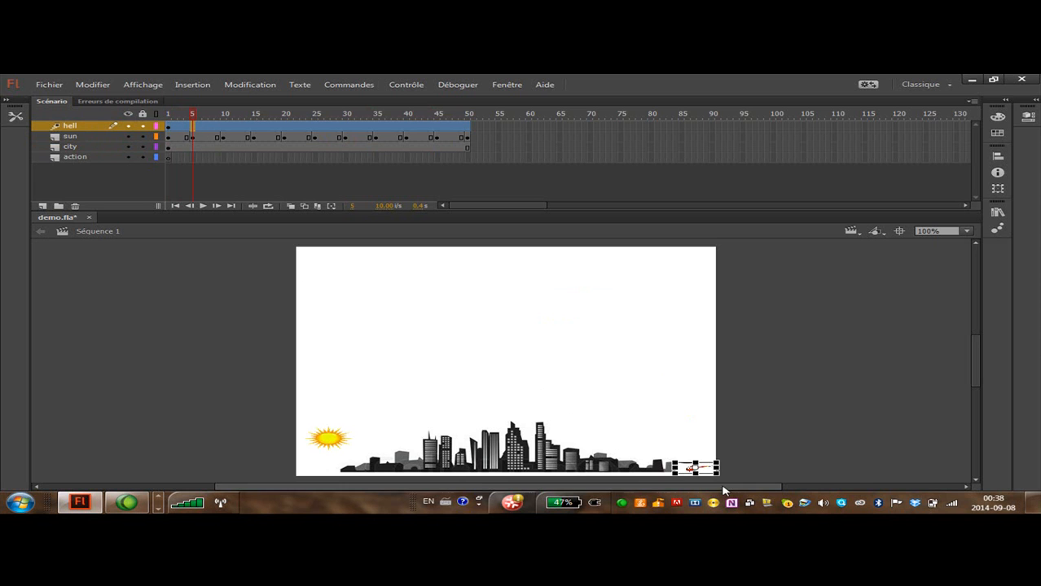
left_click_drag(689, 468, 642, 424)
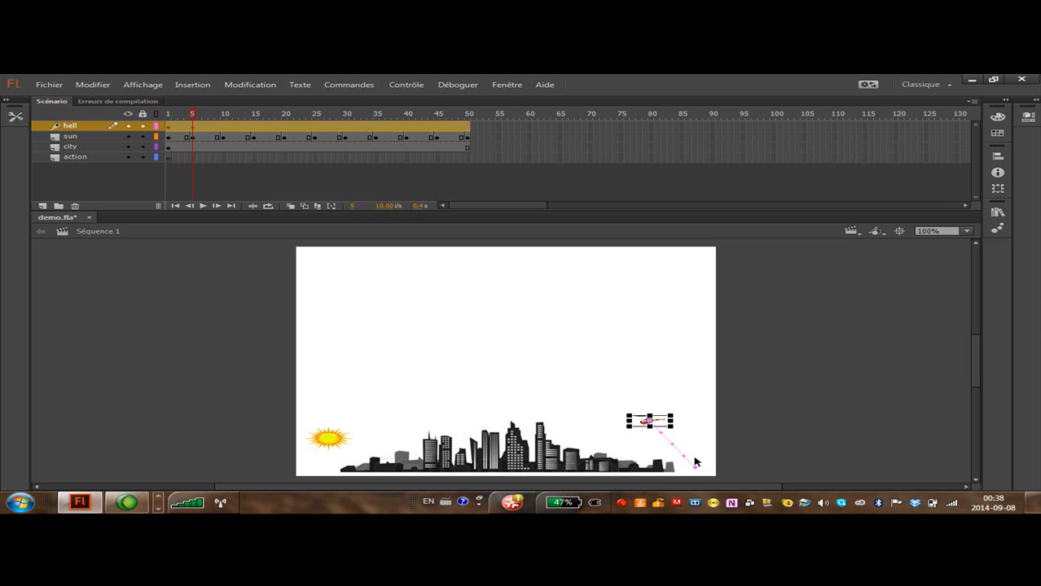
mouse_move(192, 120)
left_mouse_down()
mouse_move(168, 119)
mouse_move(195, 113)
left_mouse_up()
left_click_drag(658, 420, 699, 459)
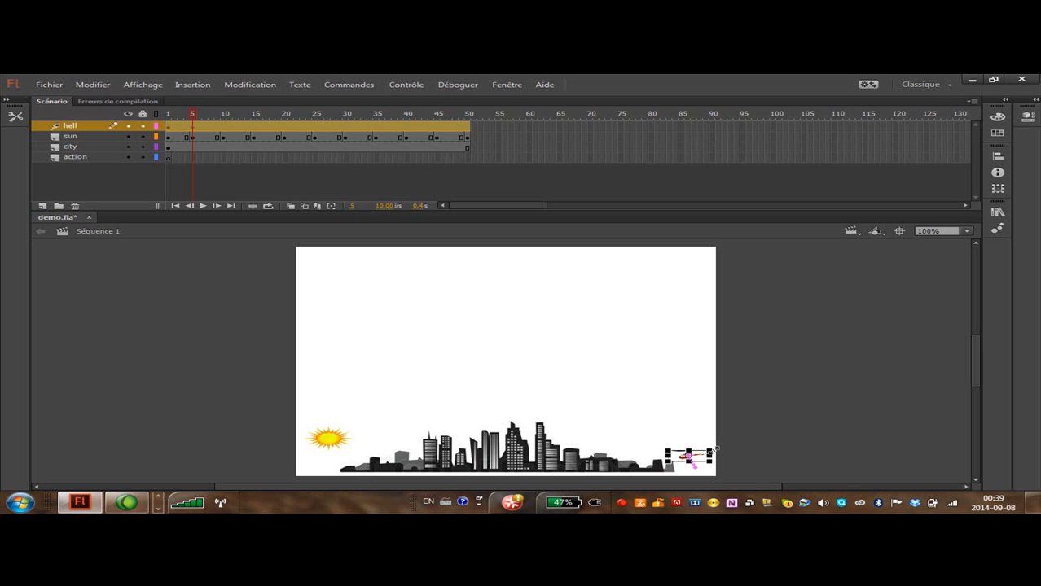
left_click_drag(719, 454, 720, 446)
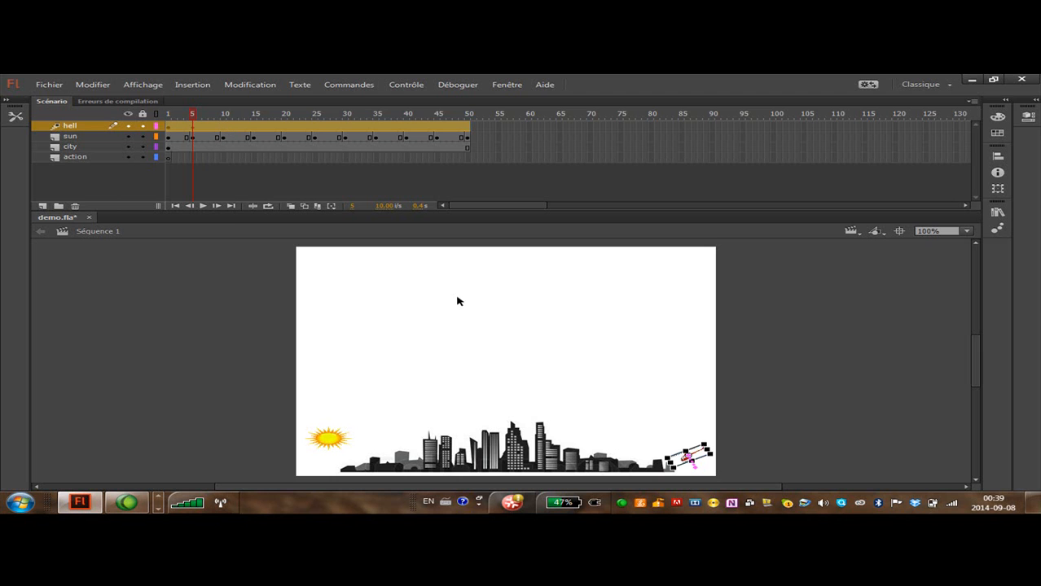
left_click_drag(705, 444, 706, 440)
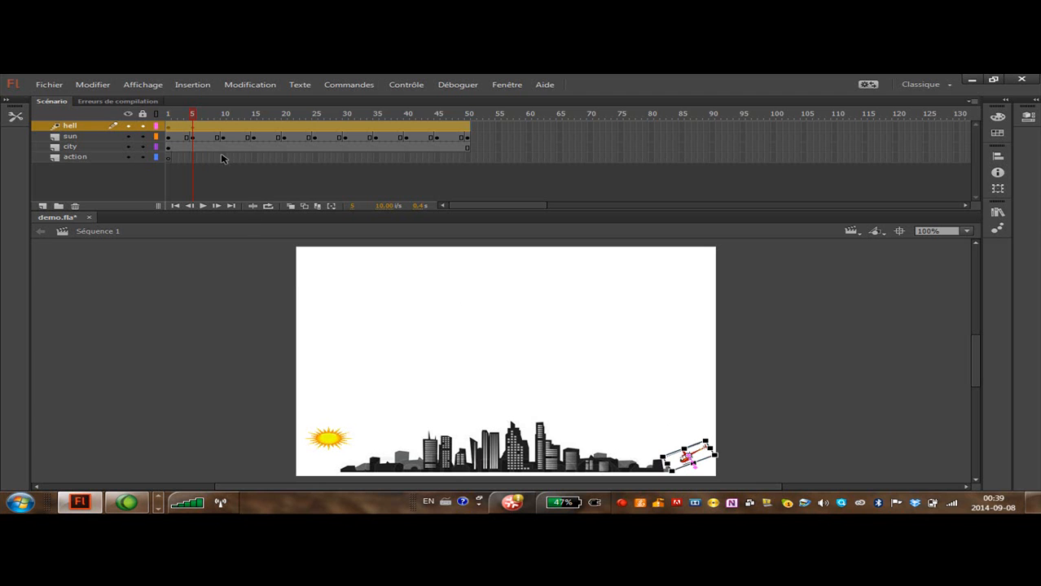
At frame 8 of the hell layer, move the helicopter further up and to the left and enlarge it.
mouse_move(204, 131)
left_mouse_down()
mouse_move(223, 129)
mouse_move(213, 129)
left_mouse_up()
left_click(213, 128)
left_click_drag(678, 456, 674, 444)
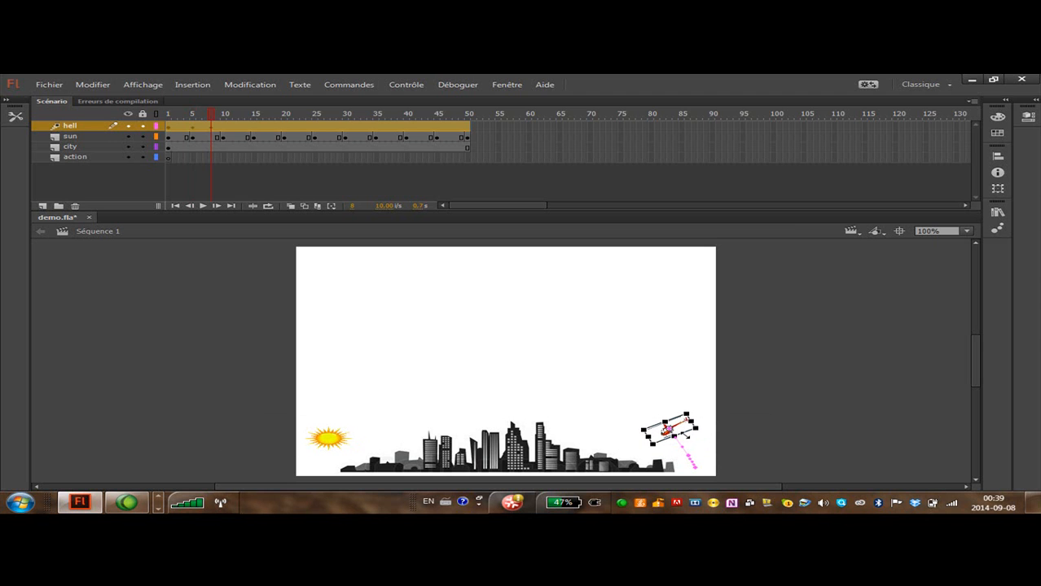
left_click_drag(687, 414, 701, 404)
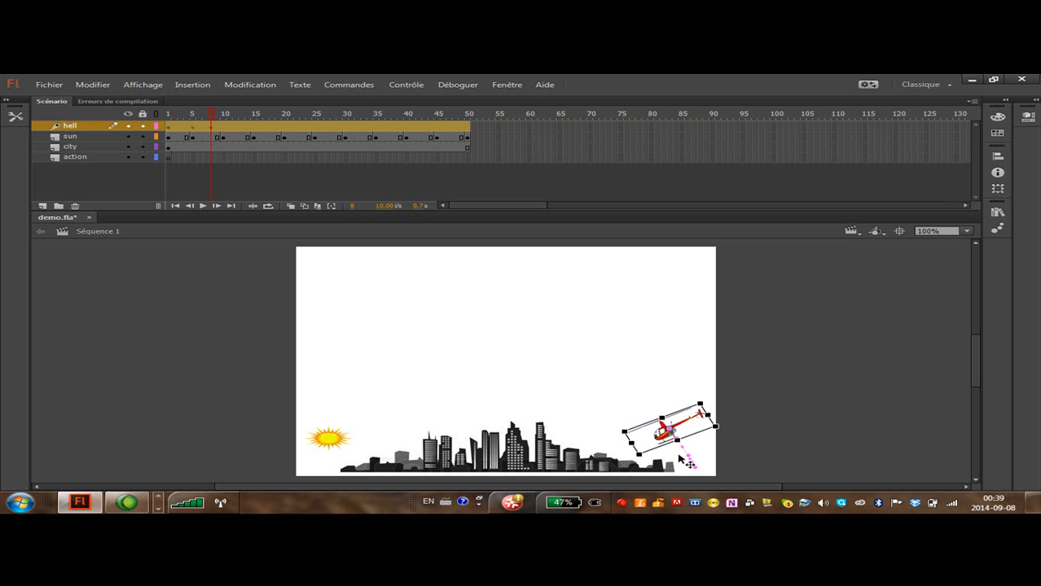
At frames 14 and 20, move the helicopter progressively up and to the left, reducing its tilt and enlarging it.
left_click(249, 128)
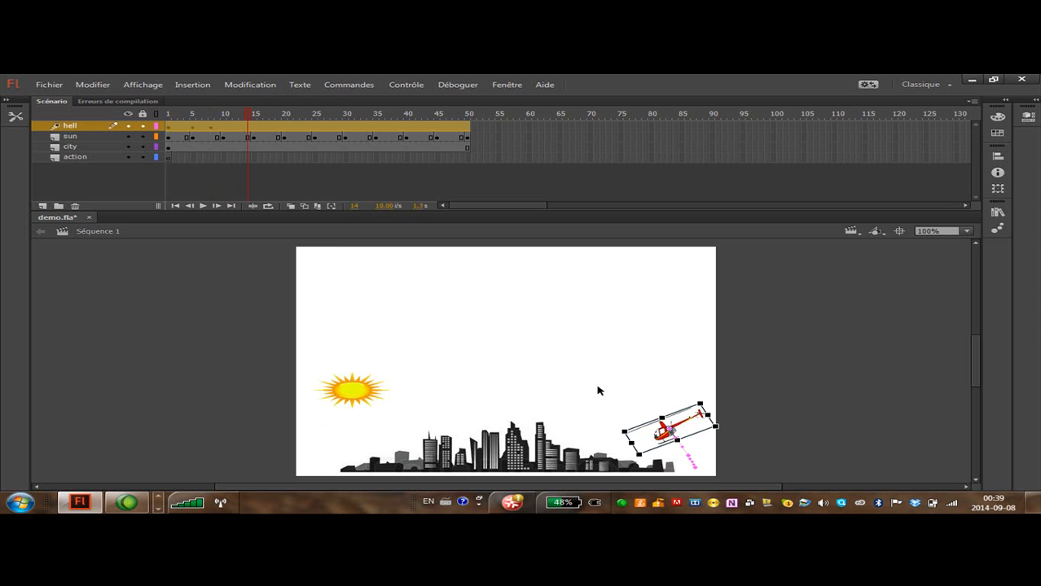
left_click_drag(648, 436, 601, 394)
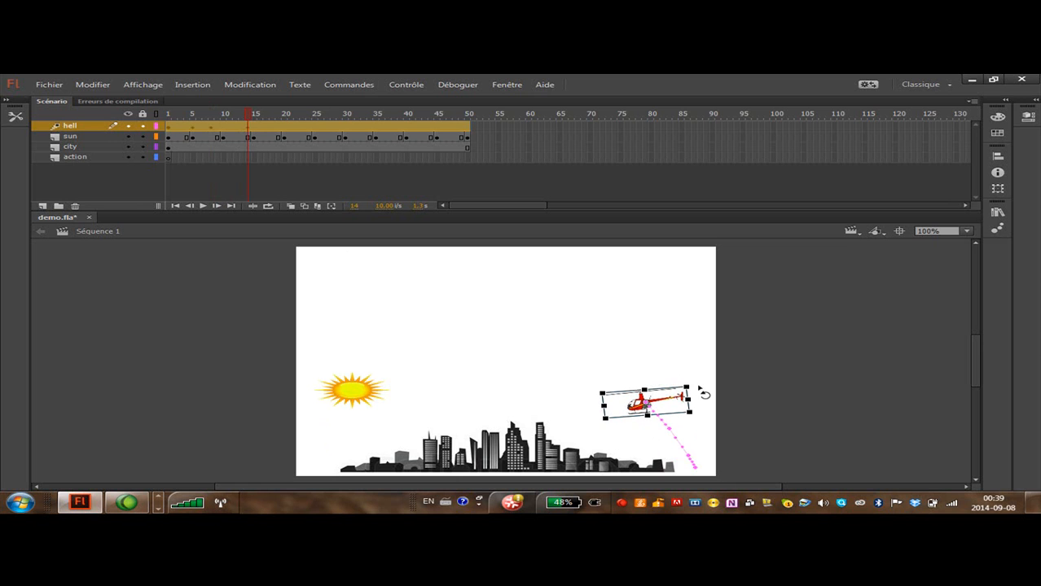
left_click_drag(688, 382, 693, 379)
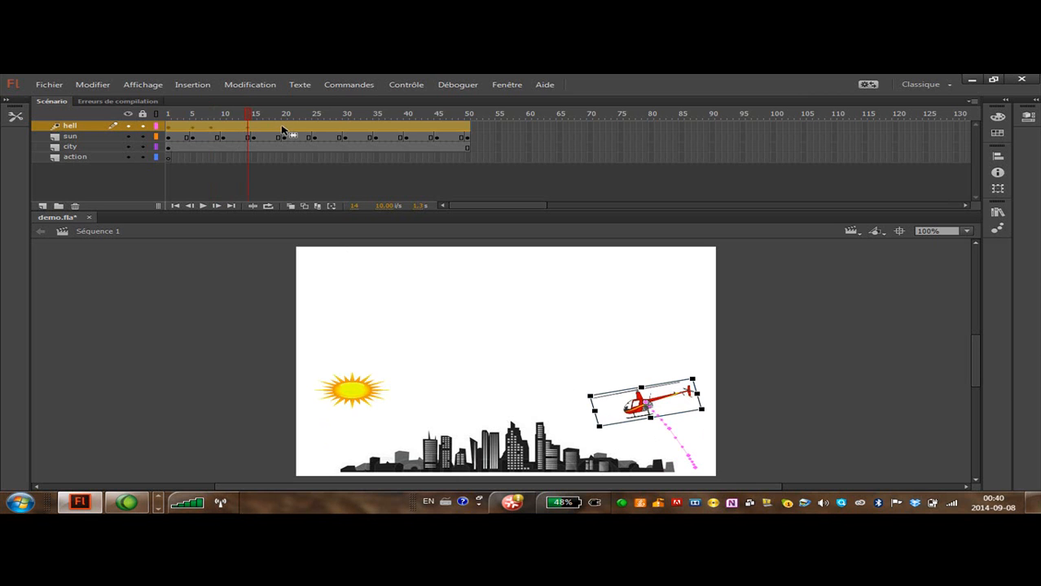
left_click(285, 132)
left_click_drag(628, 408, 560, 360)
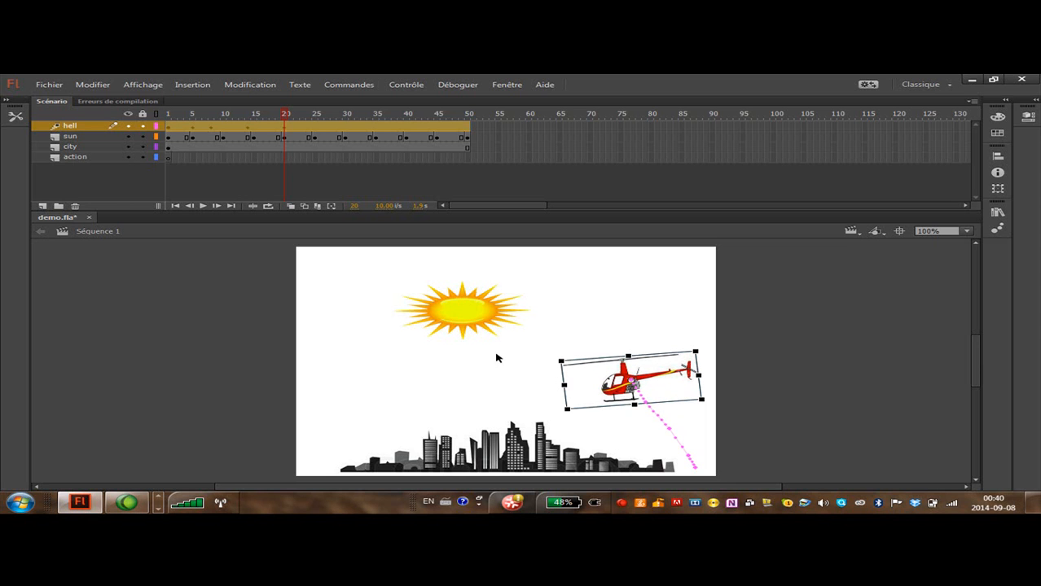
At frames 25 and 30, move the helicopter left in an almost level line above the city skyline.
left_click(317, 128)
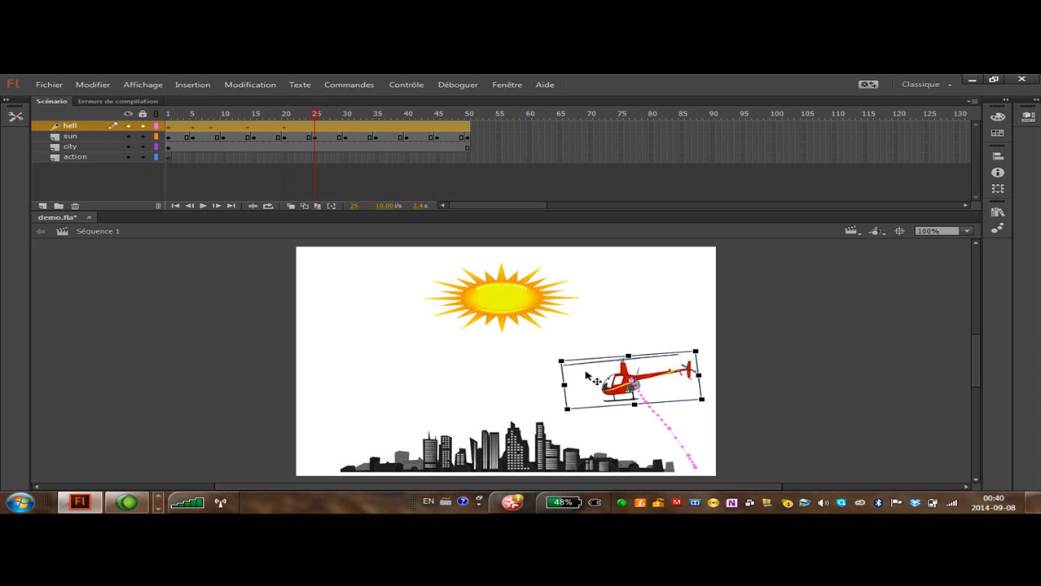
left_click_drag(585, 374, 490, 369)
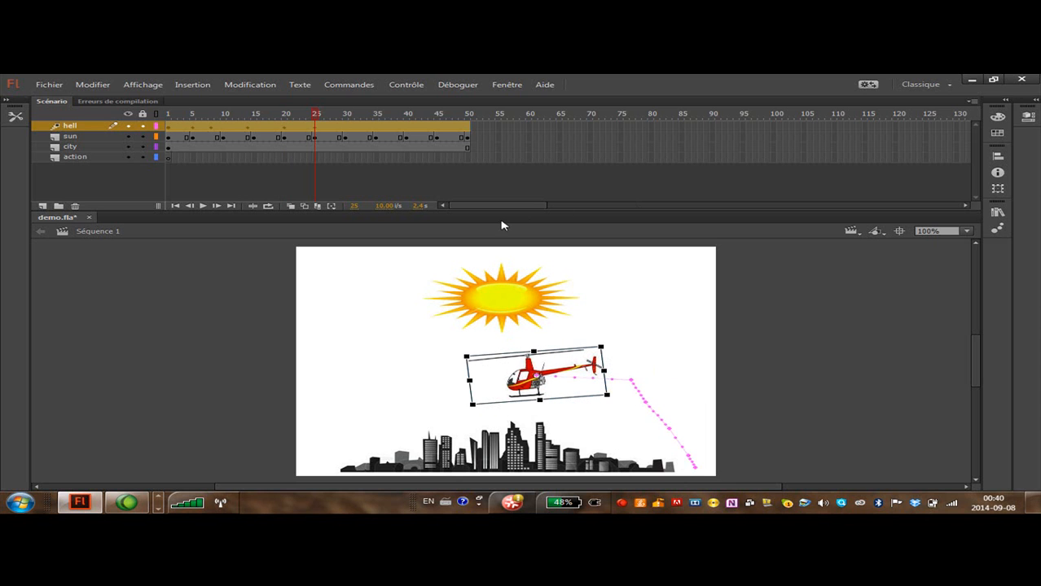
left_click(347, 126)
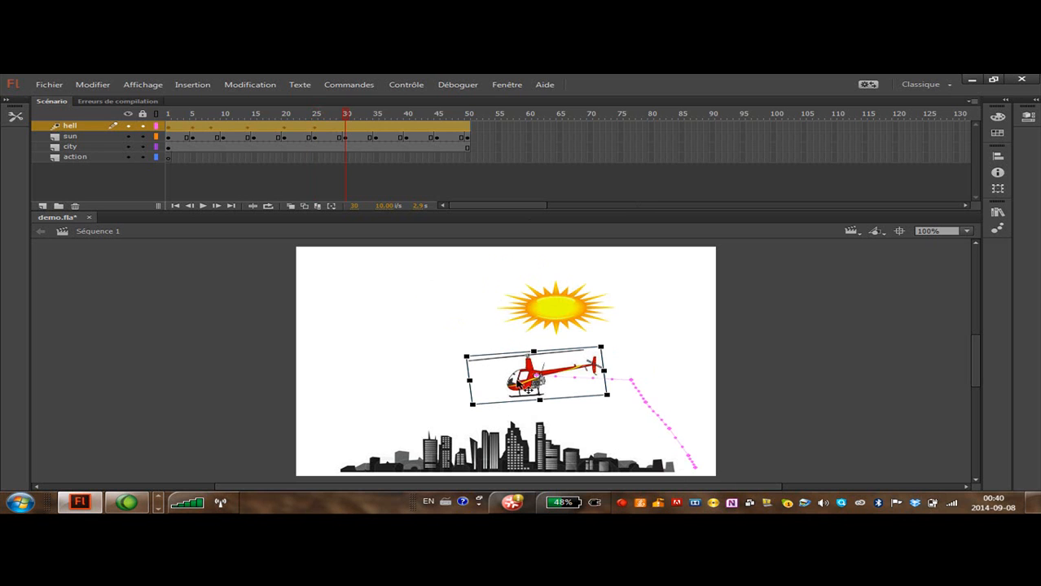
left_click_drag(507, 384, 441, 380)
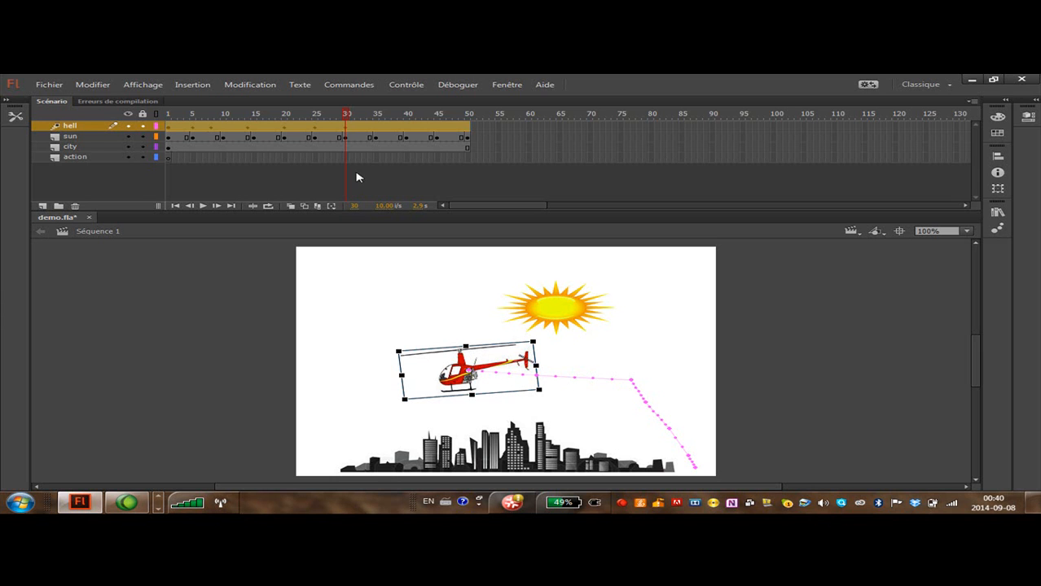
At frames 36 and 40, move the helicopter diagonally up toward the stage's upper-left corner.
left_click(382, 129)
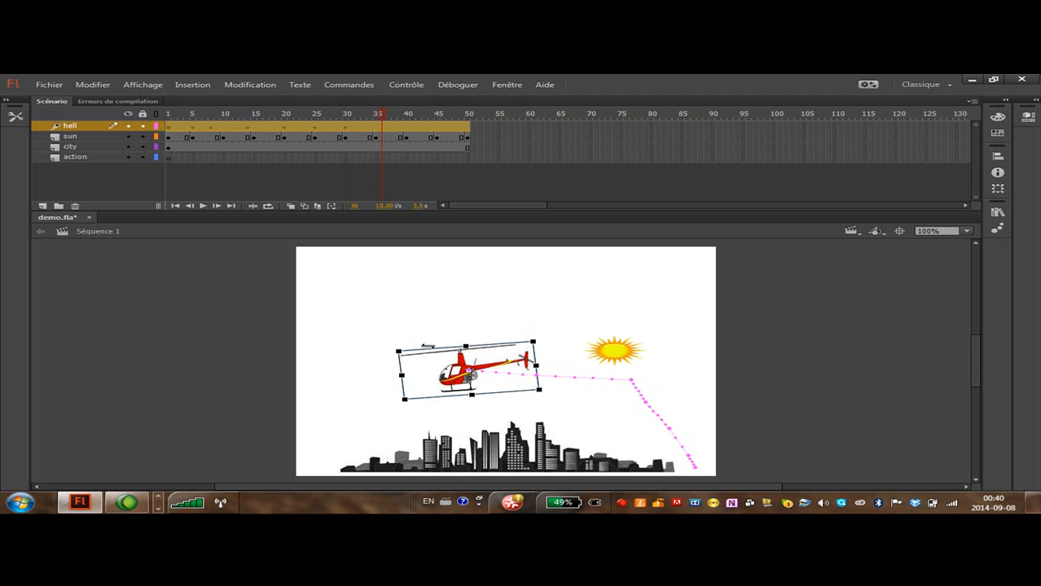
left_click_drag(449, 368, 418, 316)
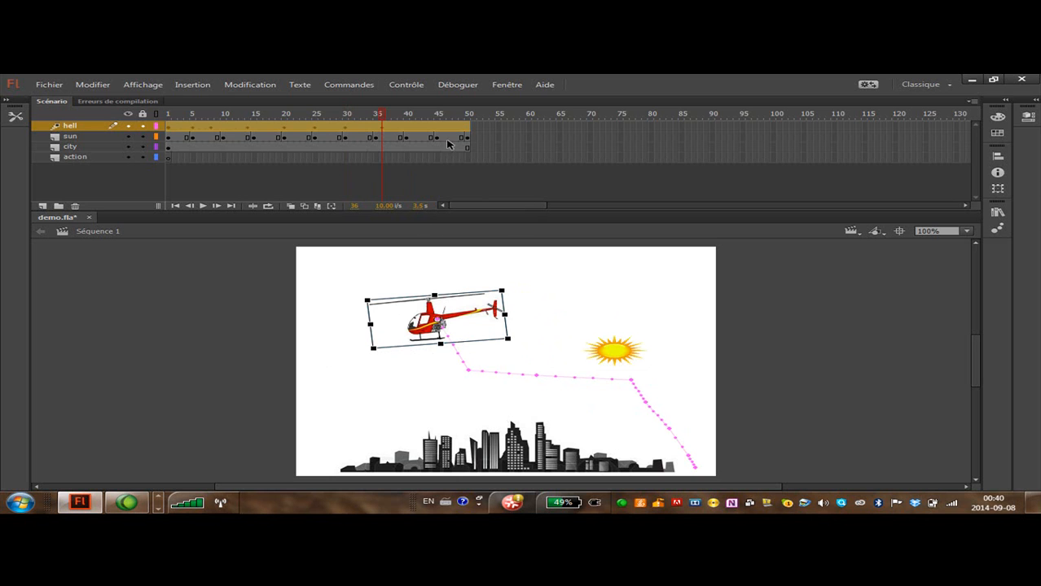
left_click(407, 130)
left_click_drag(388, 318, 311, 261)
At frames 45, 47 and 49, move the helicopter progressively out past the stage's upper-left corner.
left_click(438, 136)
left_click(452, 131)
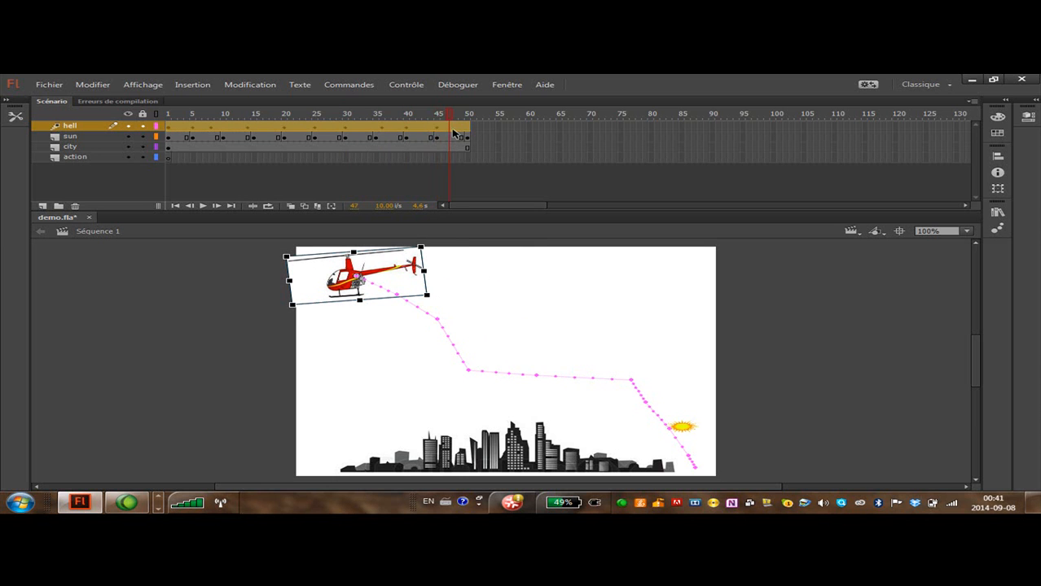
left_click_drag(325, 272, 307, 269)
left_click(462, 130)
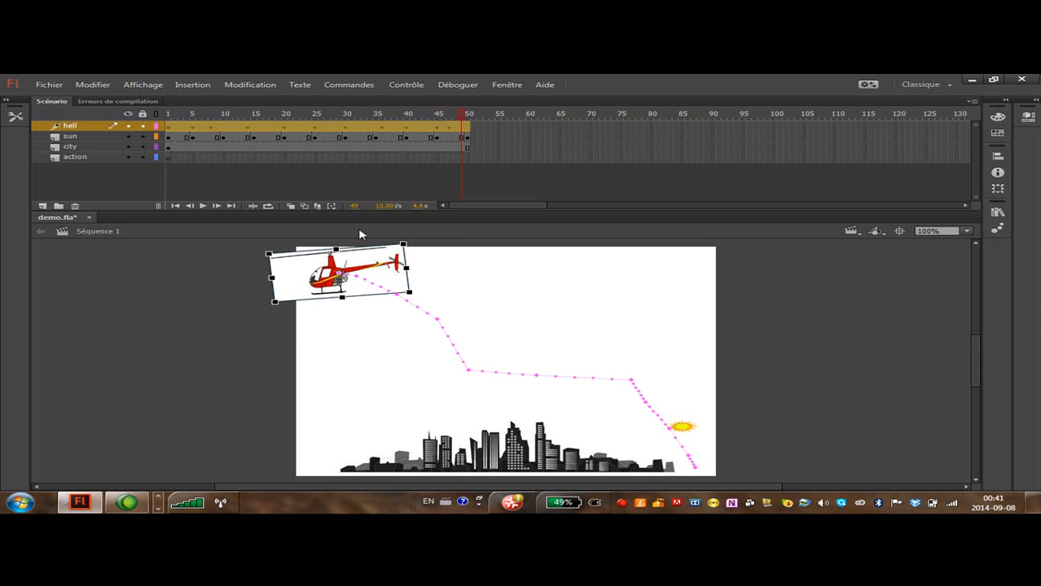
left_click_drag(315, 272, 259, 257)
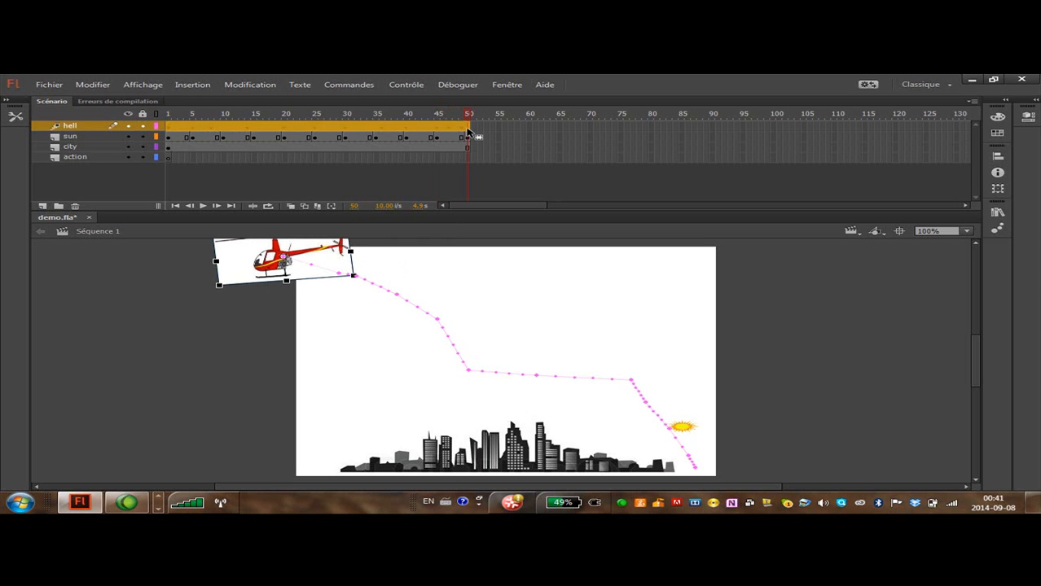
At frame 50, move the helicopter farther left beyond the stage's upper-left corner and test the movie.
left_click(468, 131)
left_click_drag(252, 256, 208, 255)
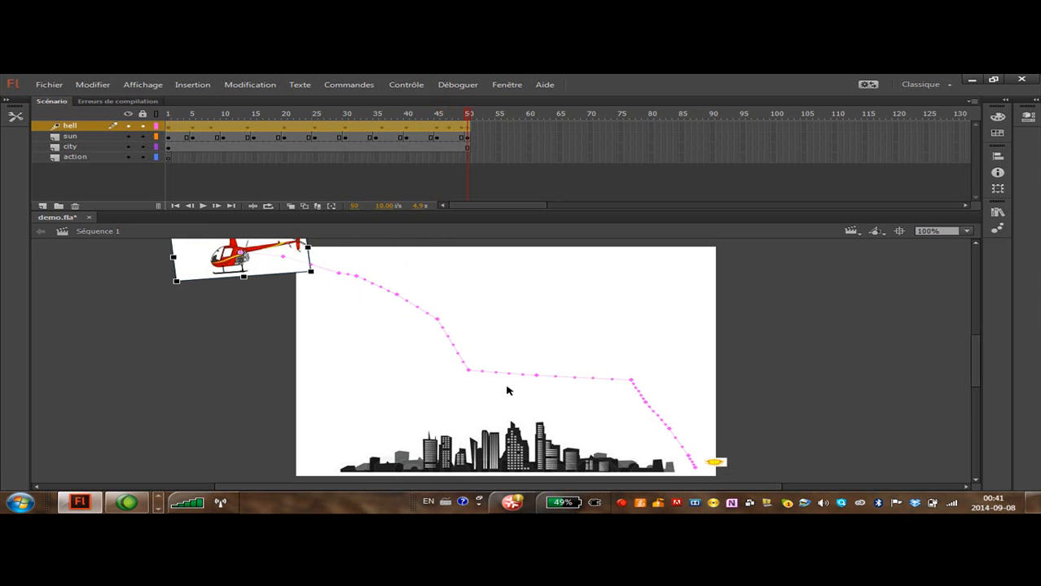
key("ctrl+Return")
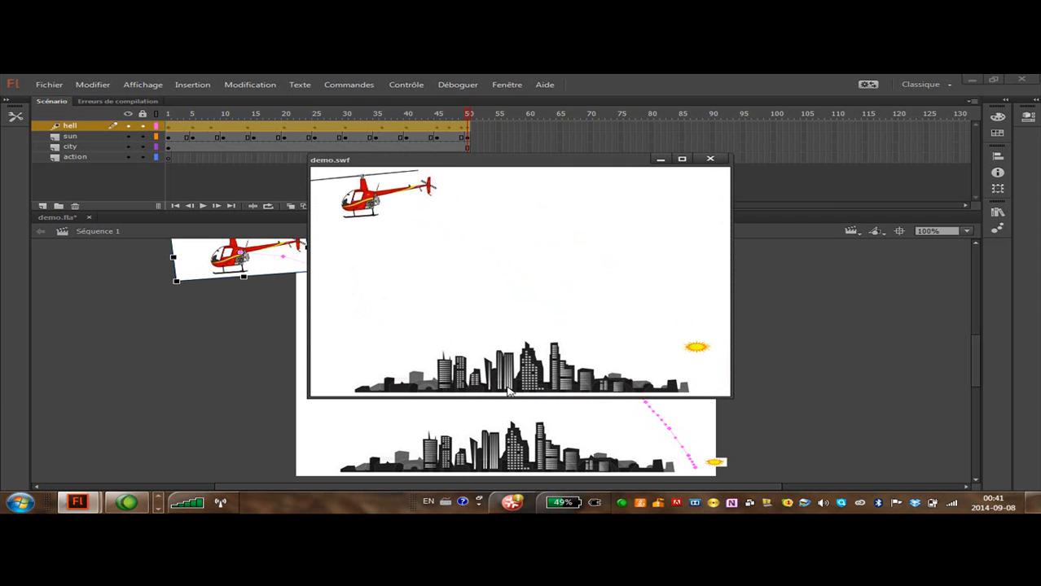
left_click(710, 162)
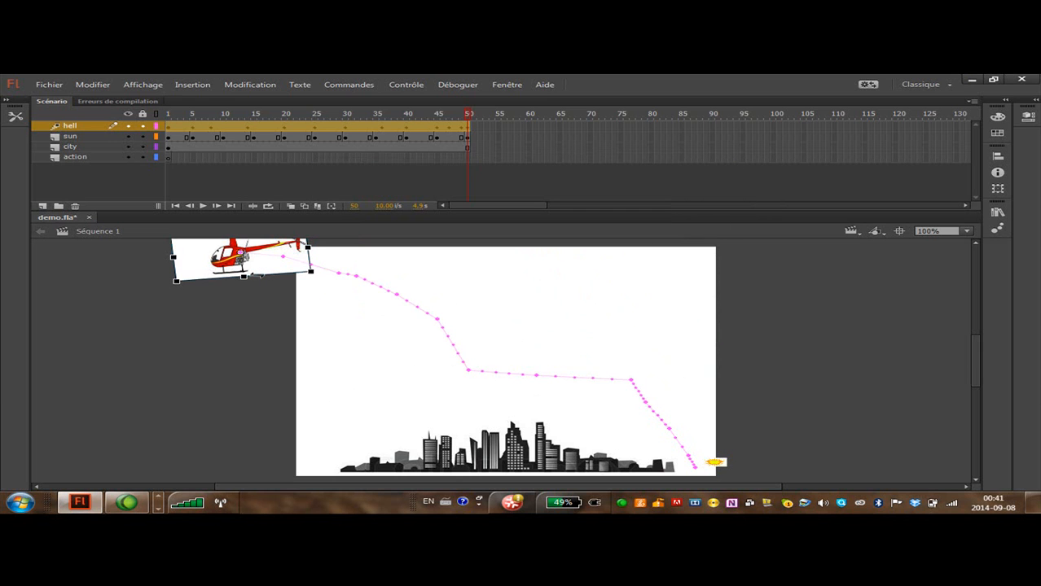
From frame 1, move the action layer above the city layer and return it to the bottom of the layer stack.
left_click_drag(468, 115, 168, 114)
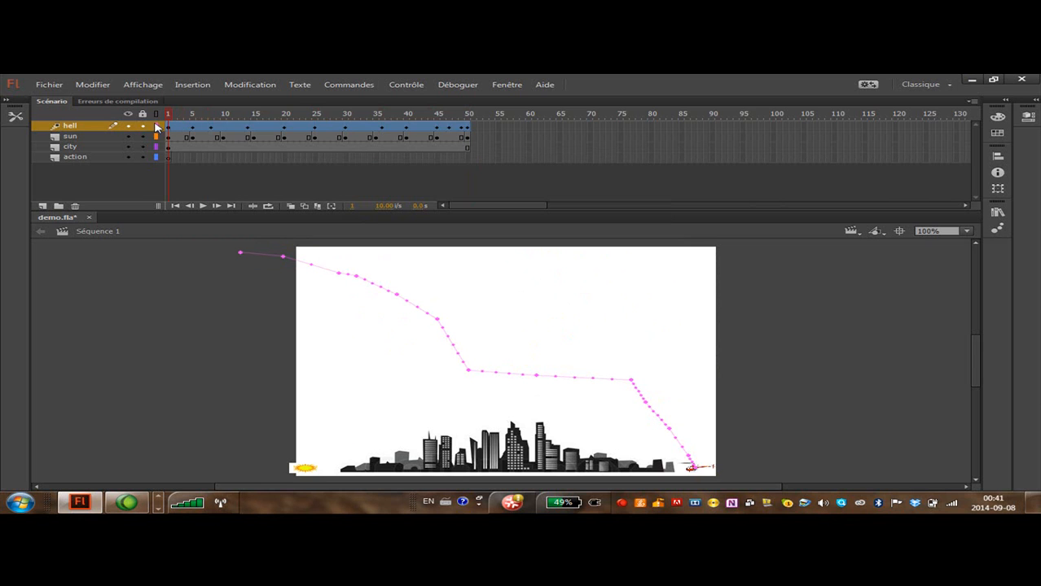
left_click(73, 160)
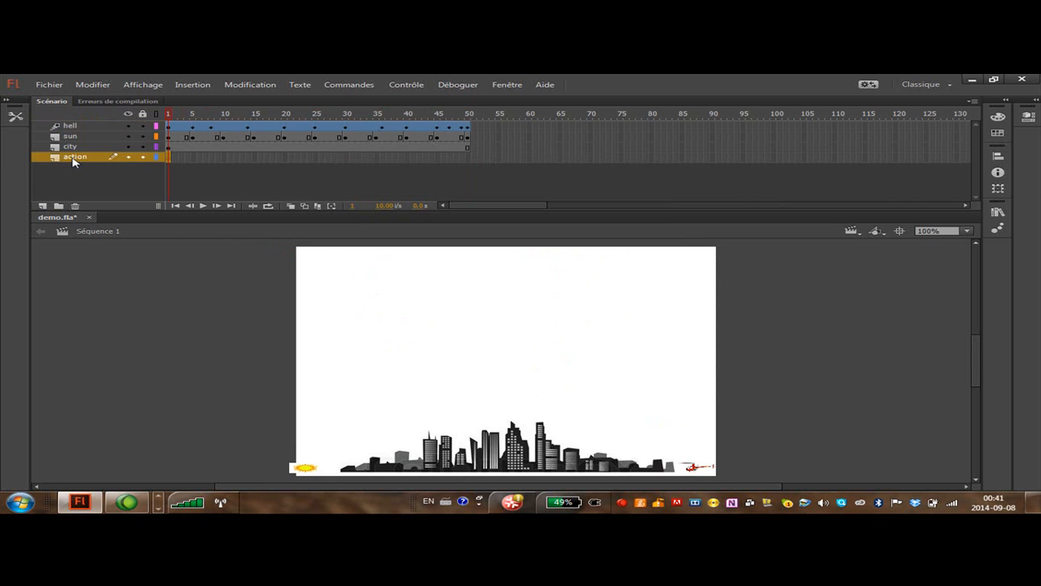
left_click_drag(73, 160, 78, 146)
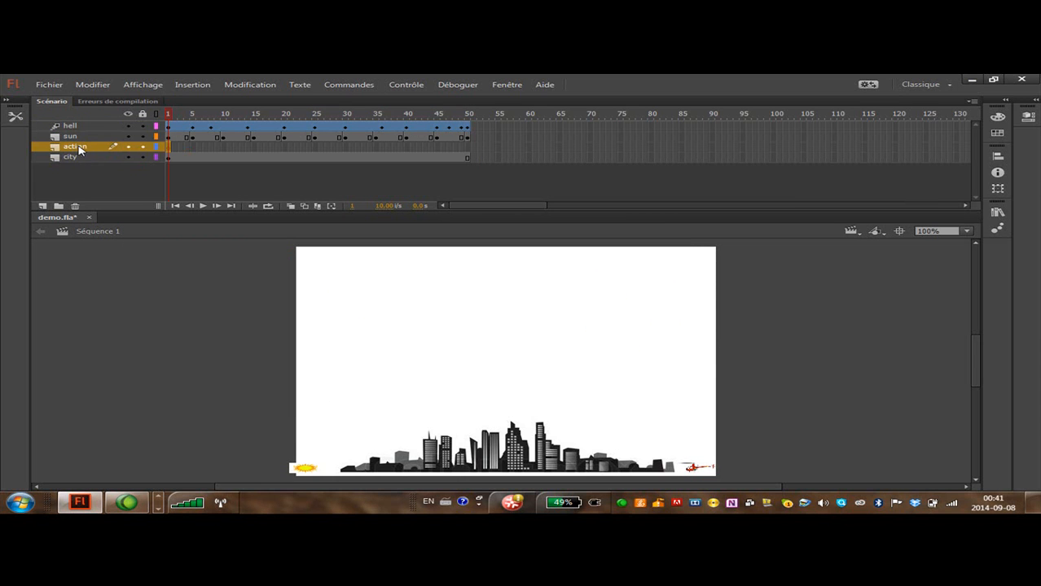
left_click_drag(78, 148, 78, 161)
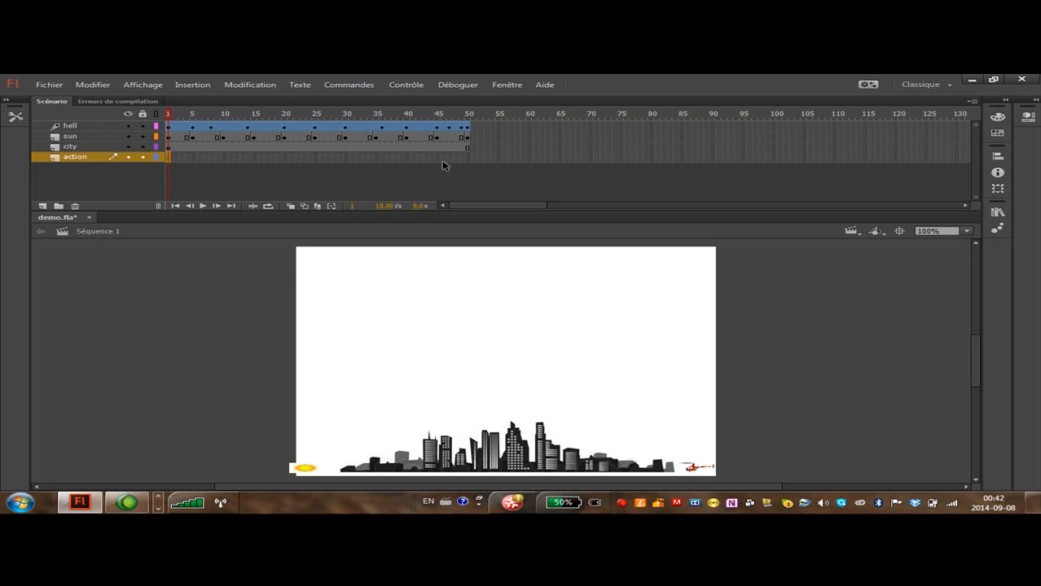
Insert a keyframe at frame 50 of the action layer.
left_click(466, 156)
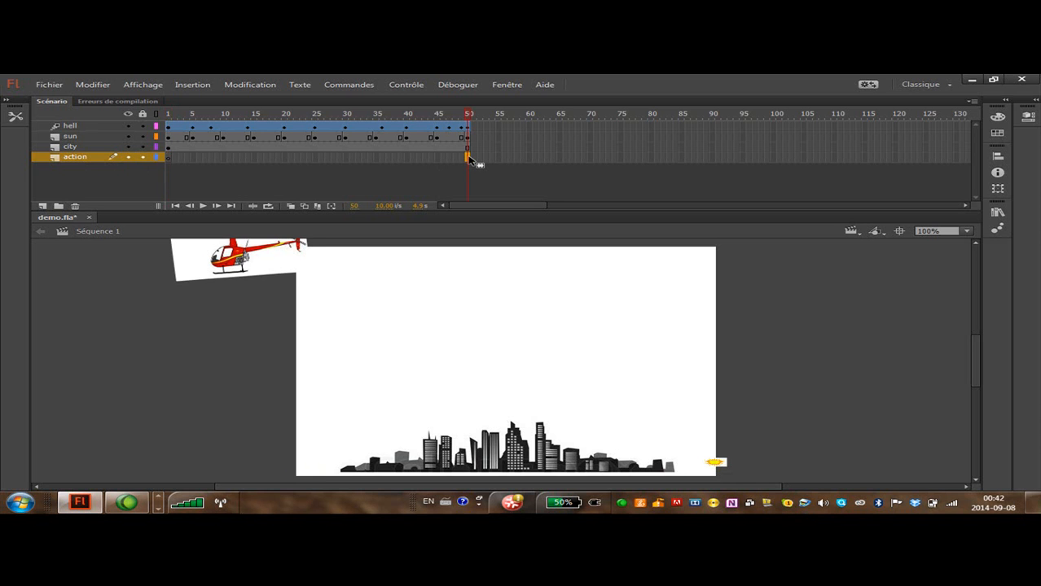
right_click(470, 160)
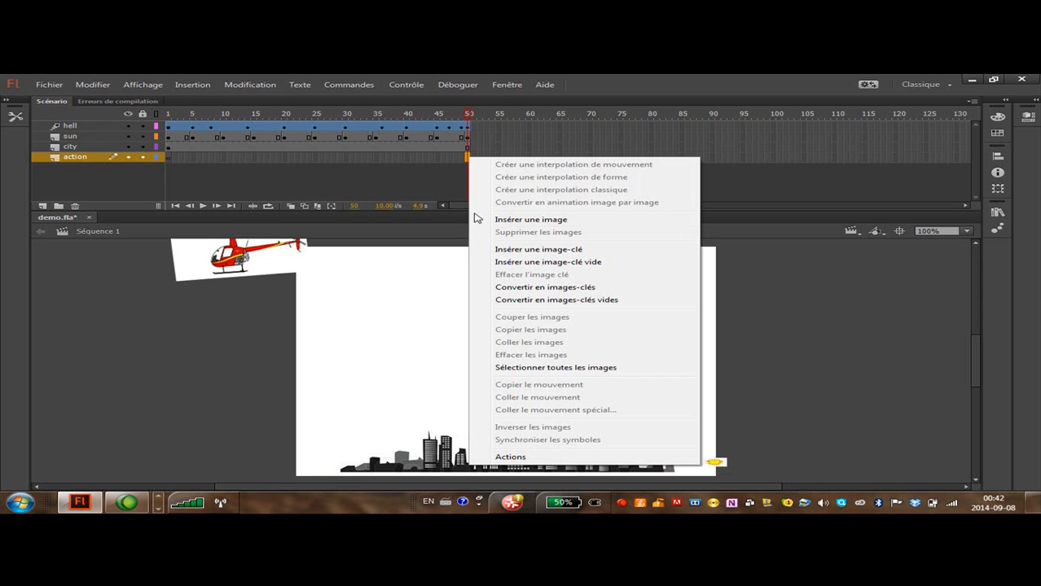
left_click(560, 248)
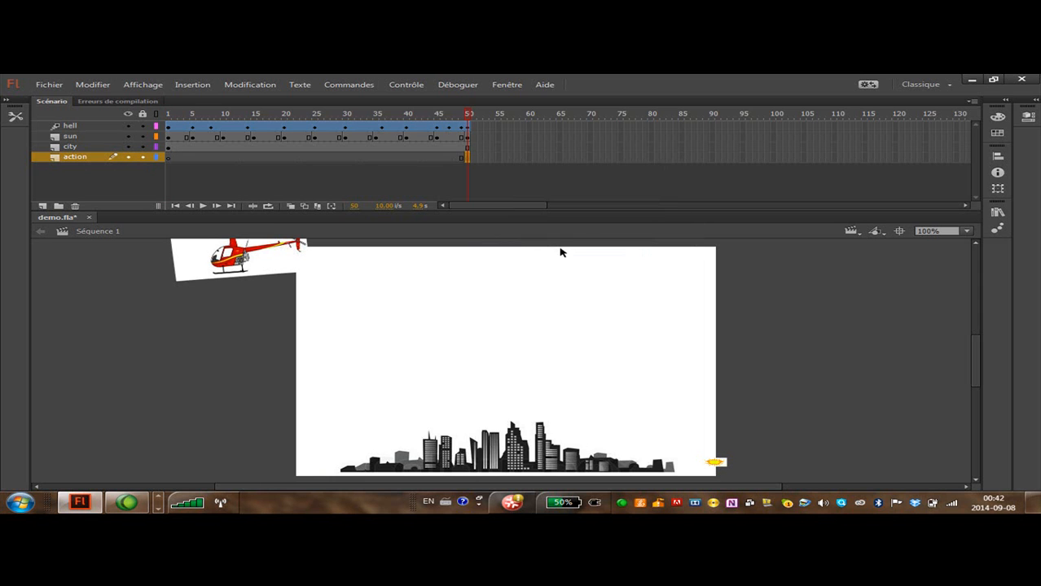
Add the script "stop();" to the action layer's keyframe at frame 50.
right_click(469, 159)
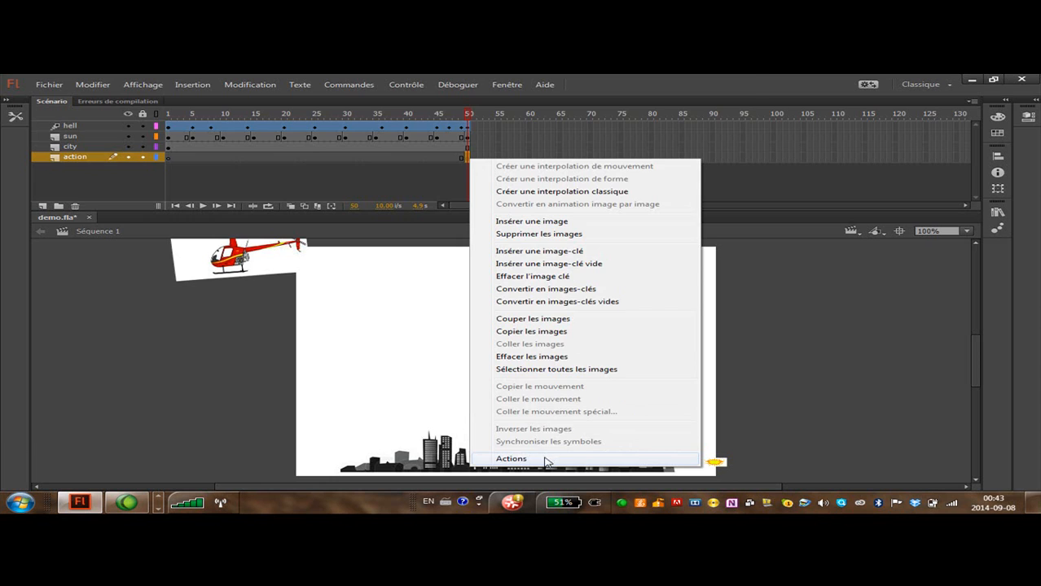
left_click(548, 459)
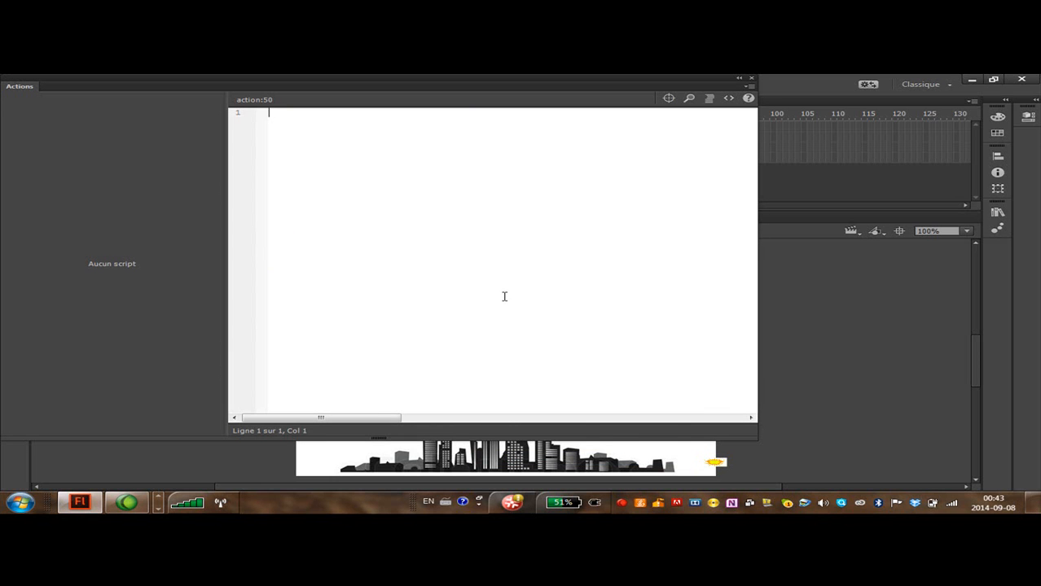
type("stop")
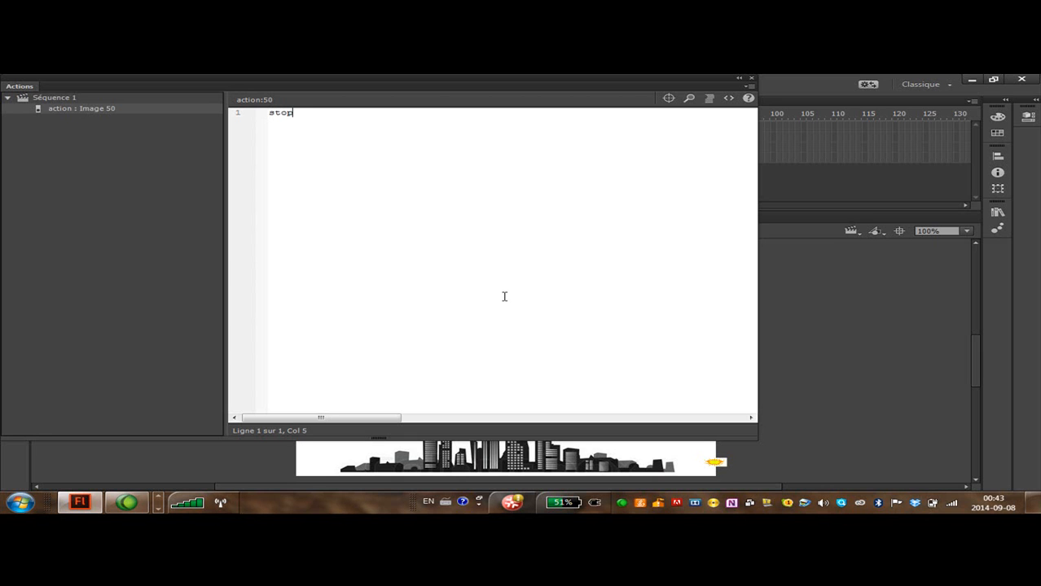
type("();1")
left_click(751, 78)
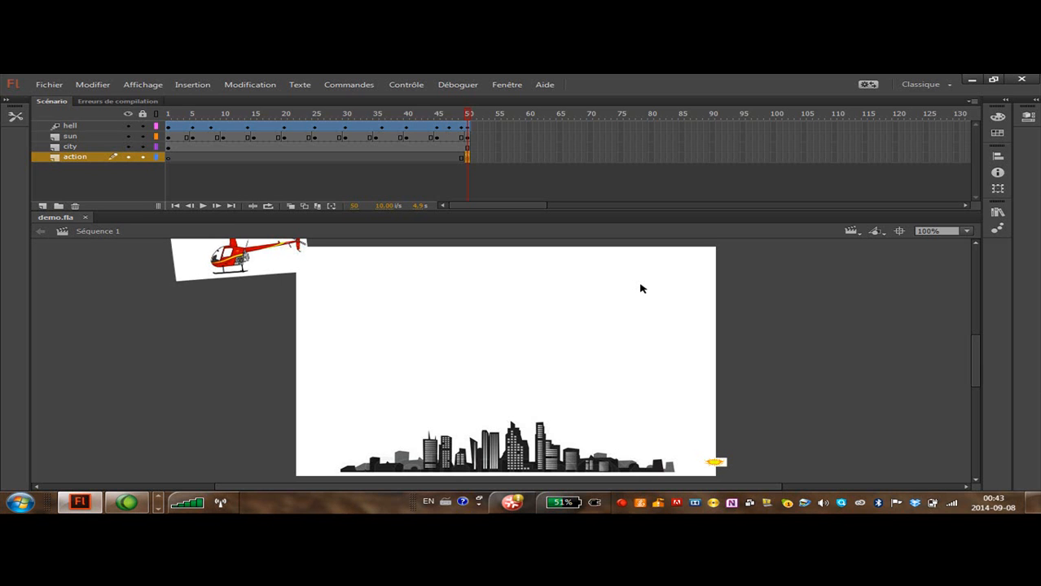
Test the movie to check how playback ends with the stop script, then close the preview.
key("ctrl+Return")
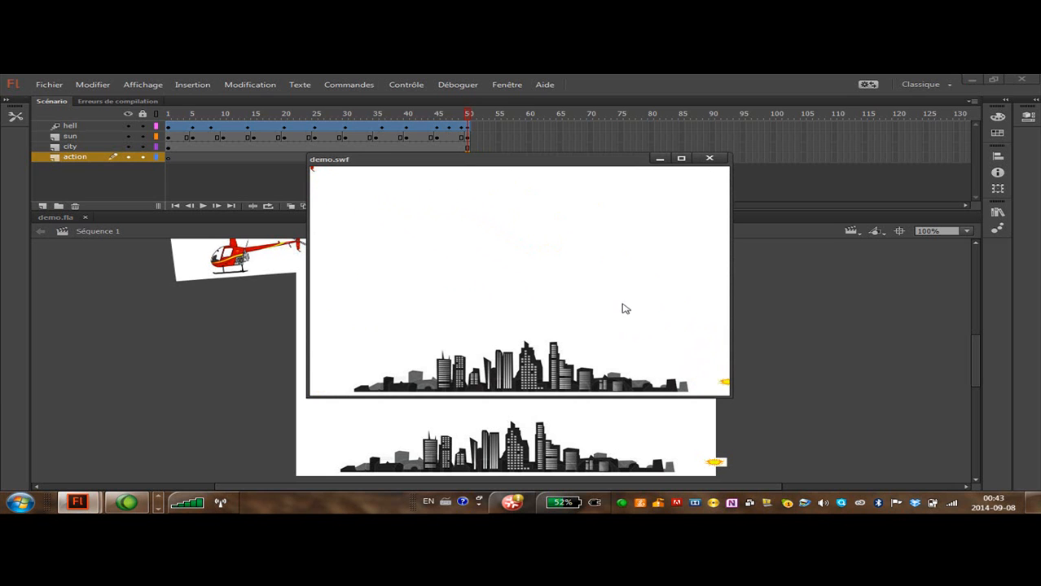
left_click_drag(327, 160, 296, 176)
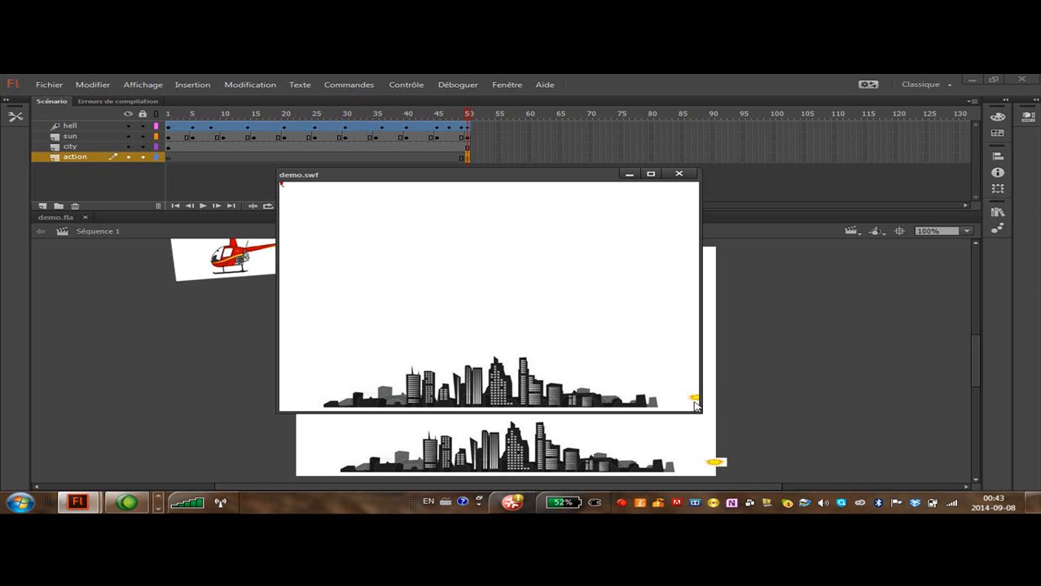
left_click(678, 174)
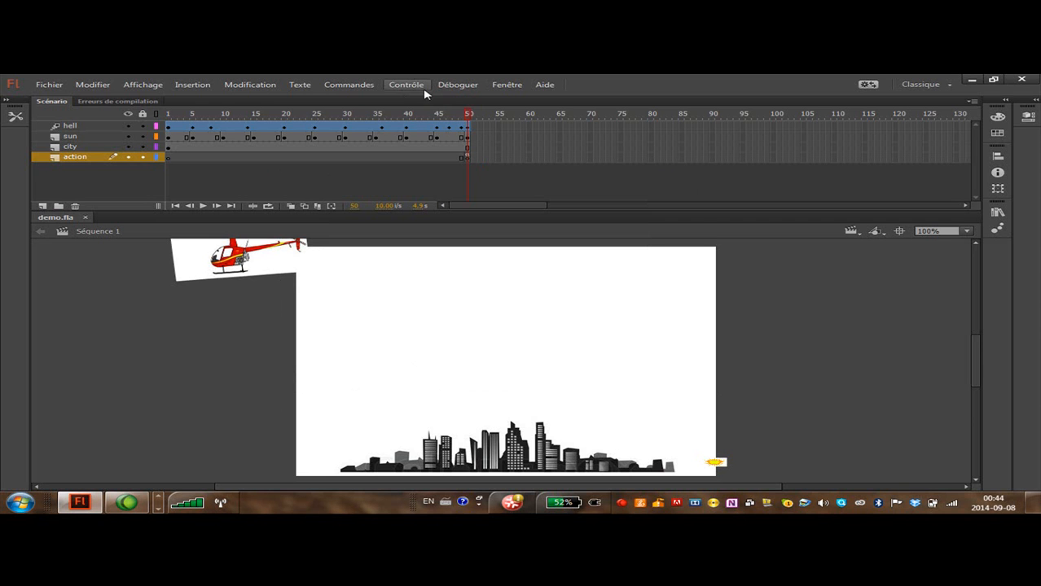
Comment out the stop(); line in the action layer's frame 50 script with "//" and test the movie again.
right_click(468, 159)
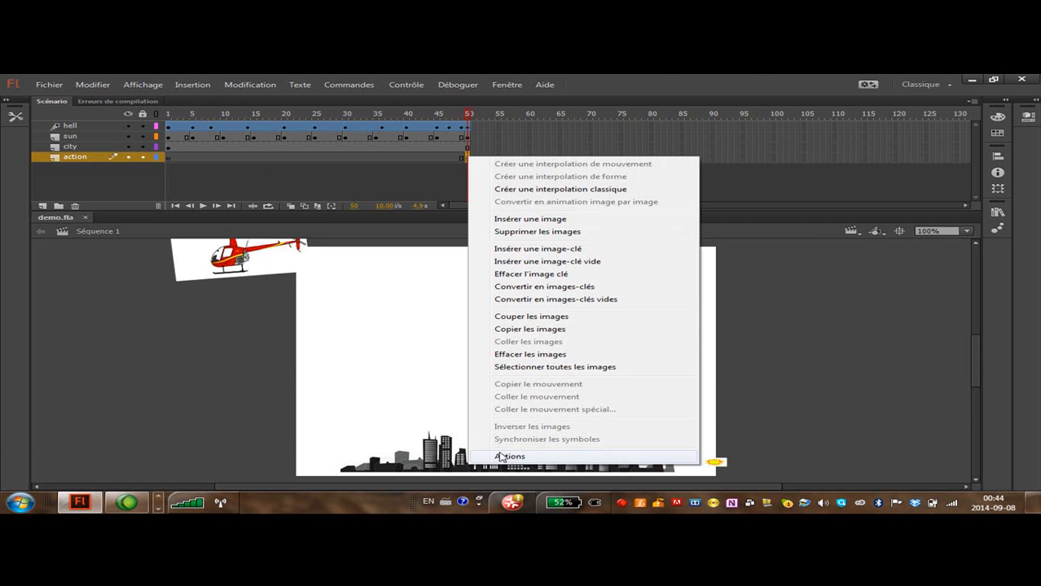
left_click(496, 456)
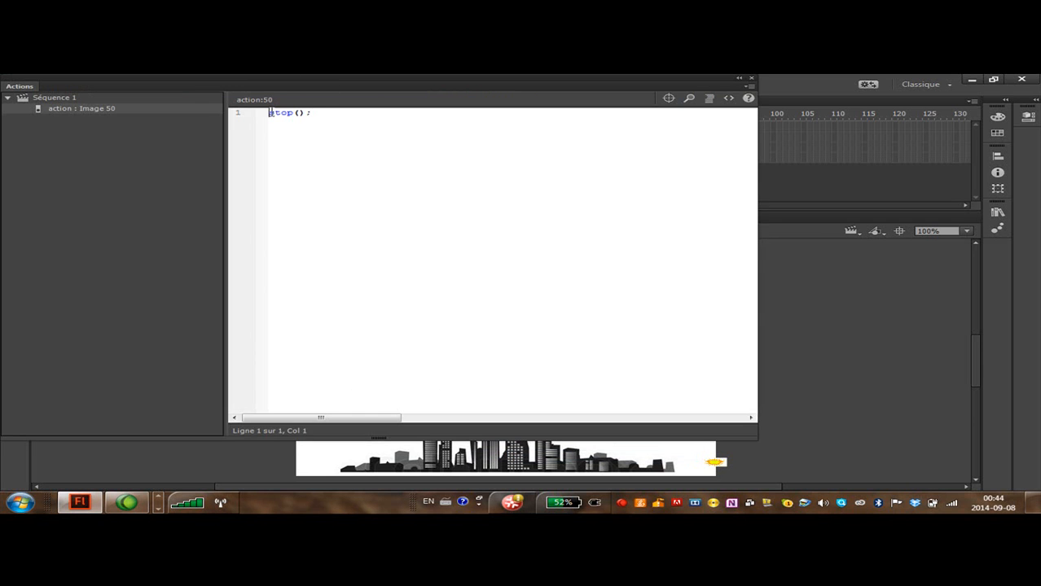
type("//")
key("End")
left_click(750, 81)
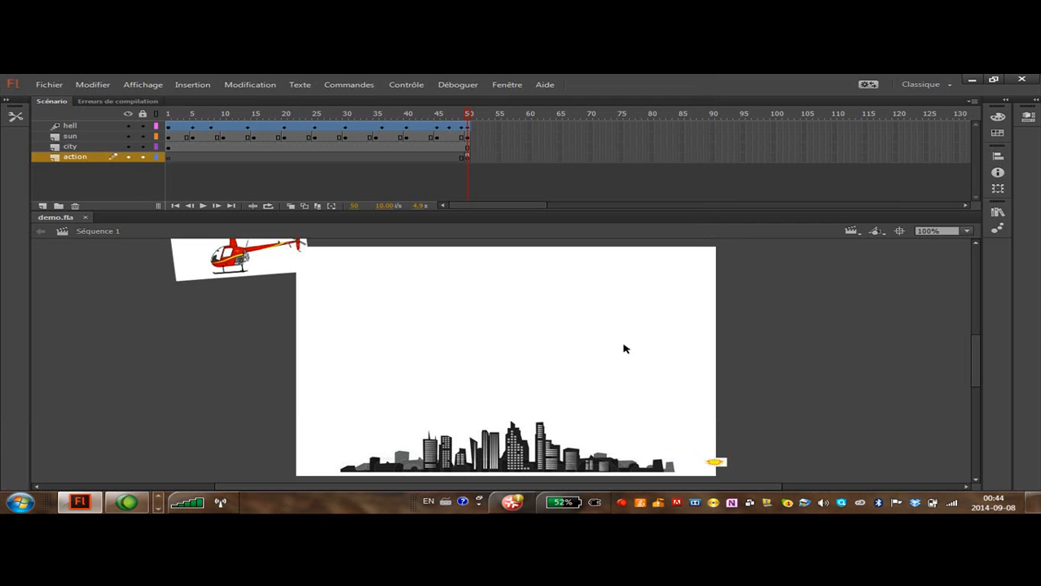
key("ctrl+Return")
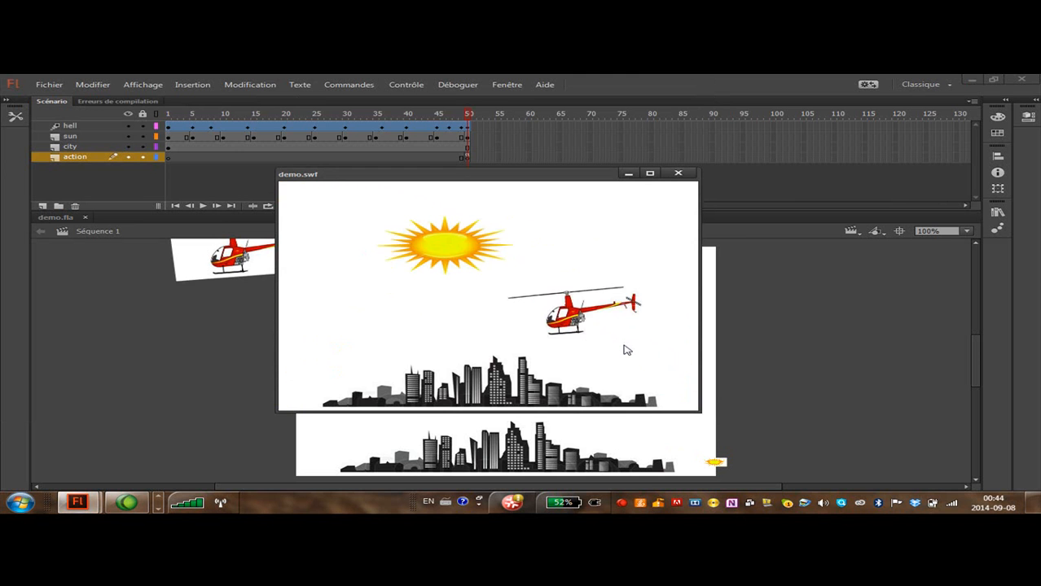
left_click(678, 175)
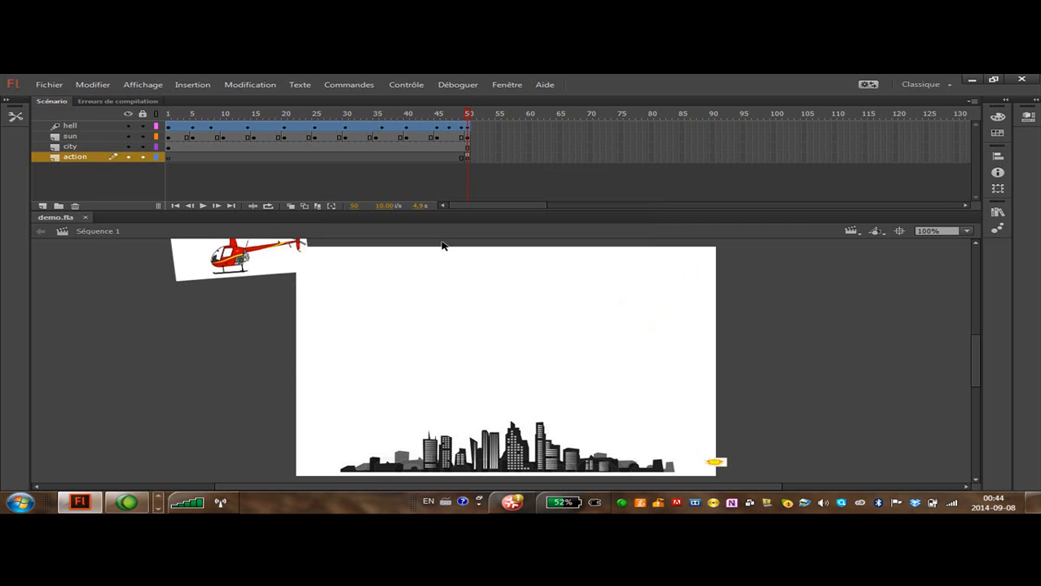
Examine the User Interface and Video component lists for available playback and navigation controls.
left_click(504, 86)
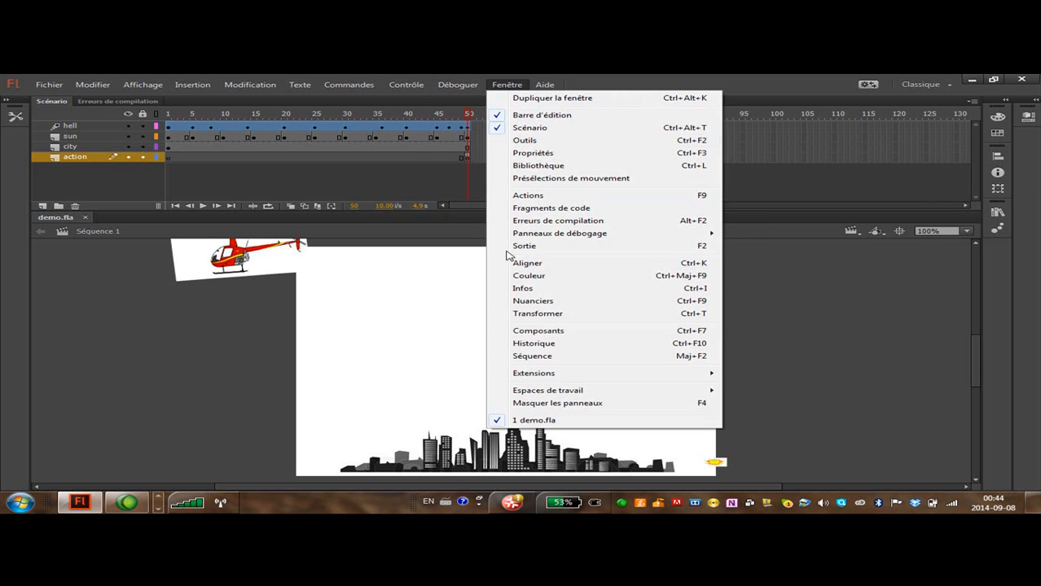
left_click(606, 333)
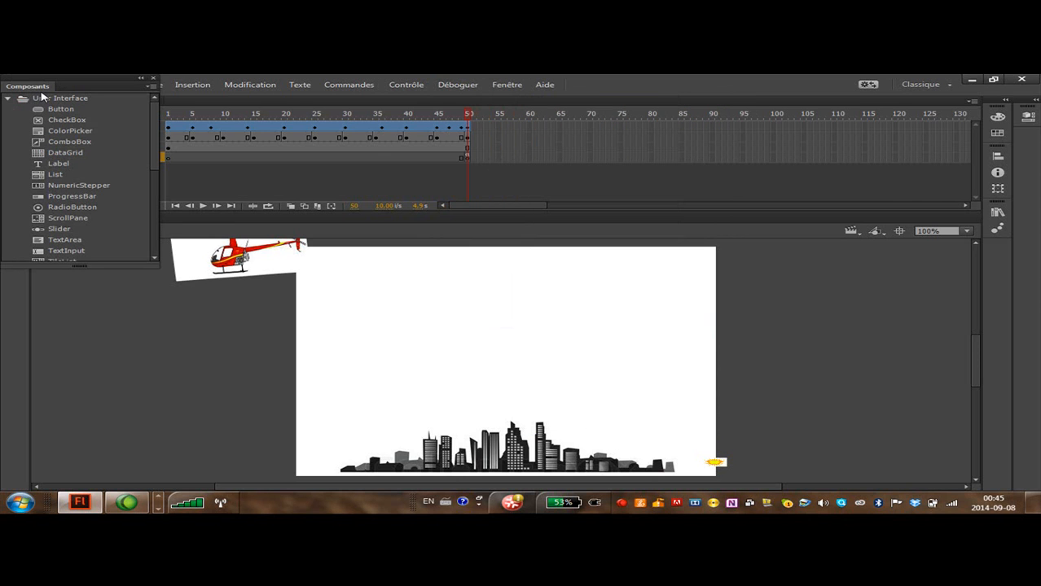
scroll(144, 146, "down", 6)
scroll(140, 238, "up", 6)
left_click(7, 99)
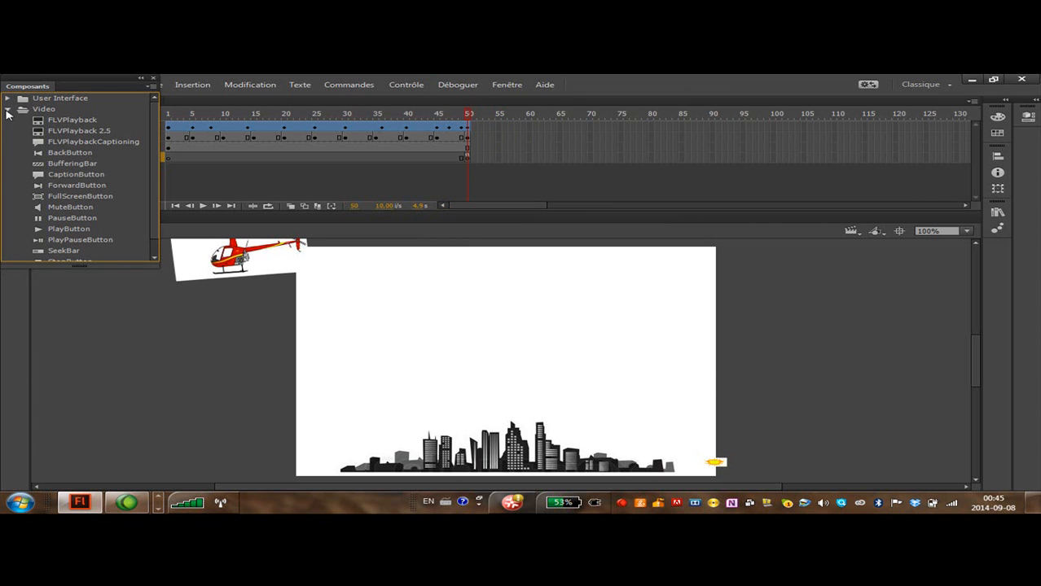
left_click(7, 109)
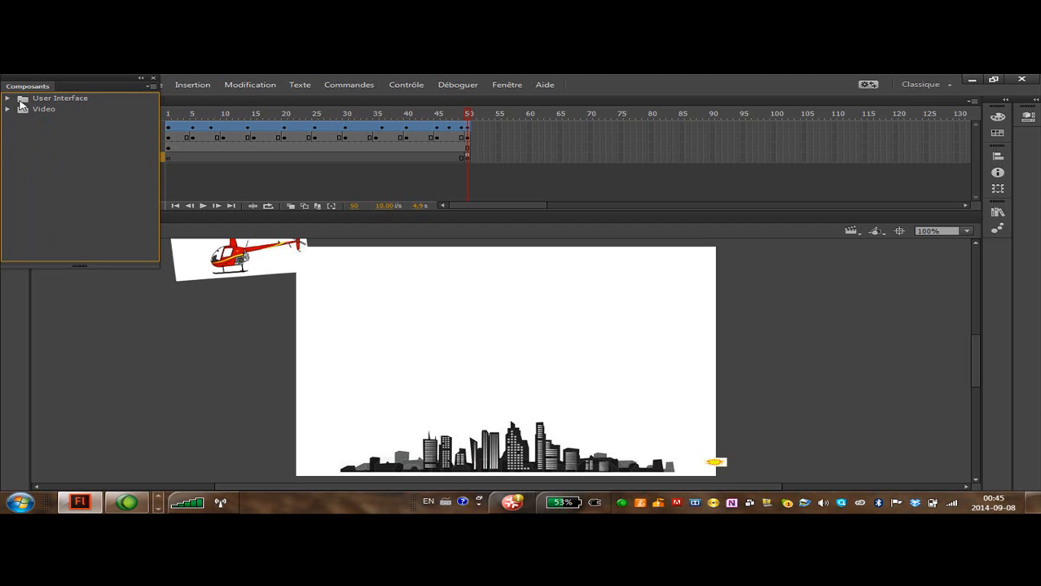
left_click(7, 99)
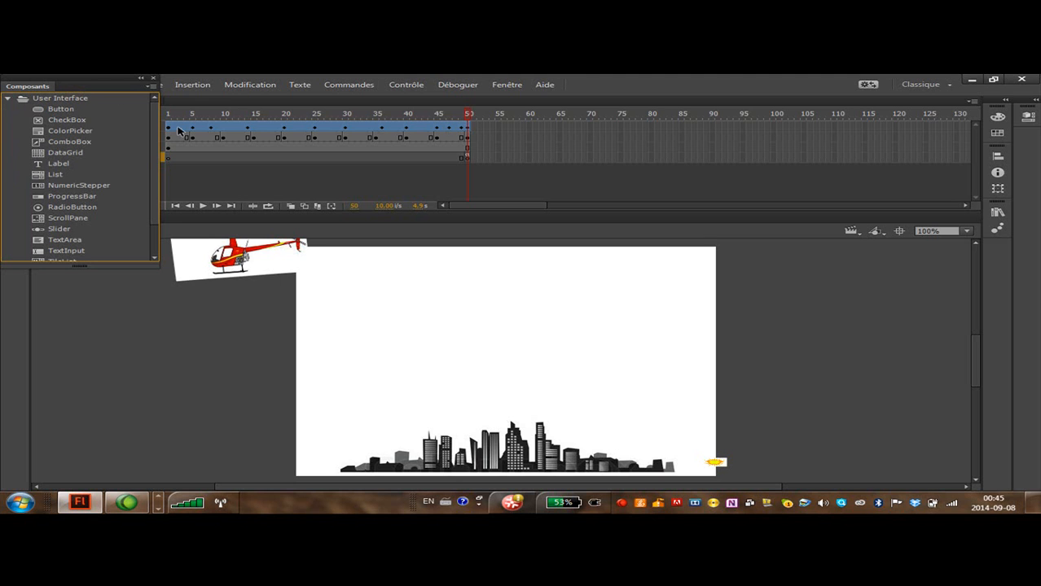
left_click(7, 99)
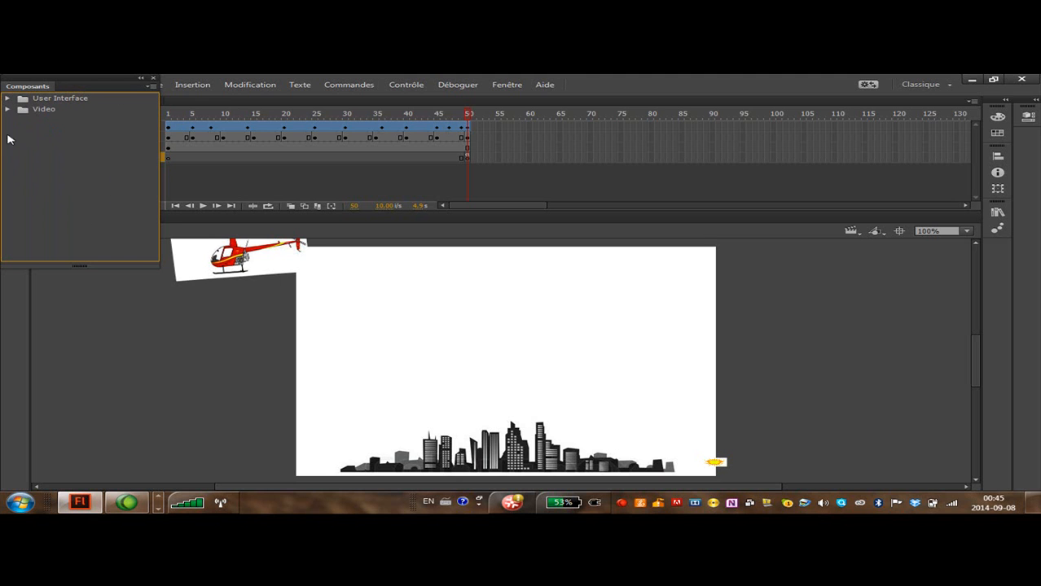
left_click(6, 109)
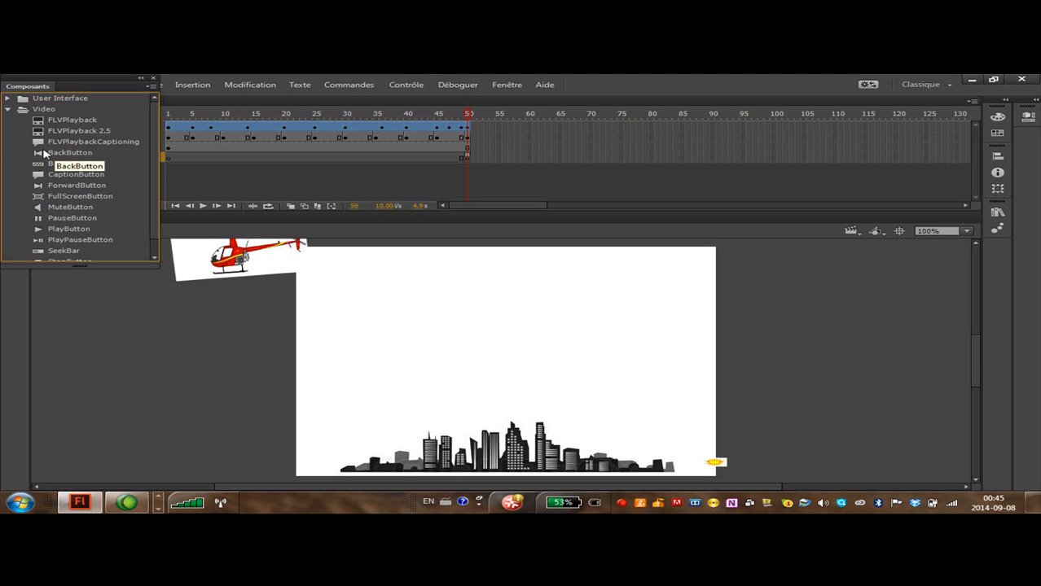
left_click(6, 110)
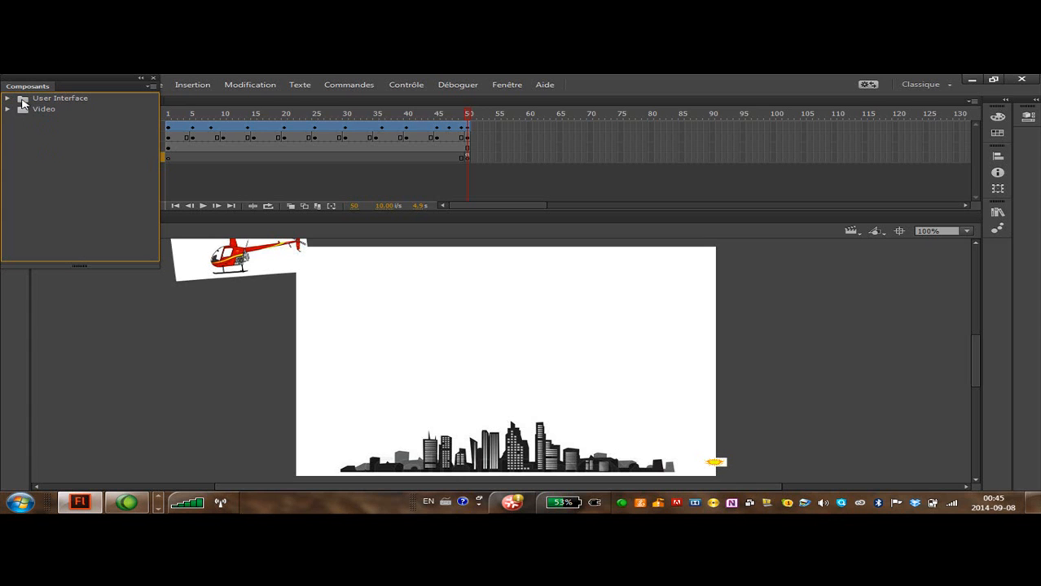
left_click_drag(75, 84, 84, 212)
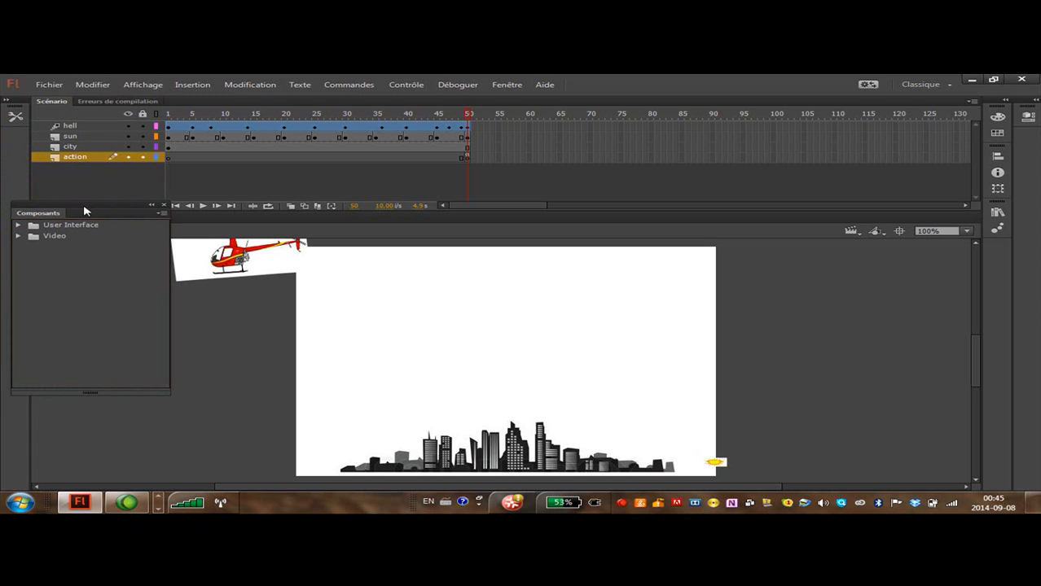
left_click(162, 205)
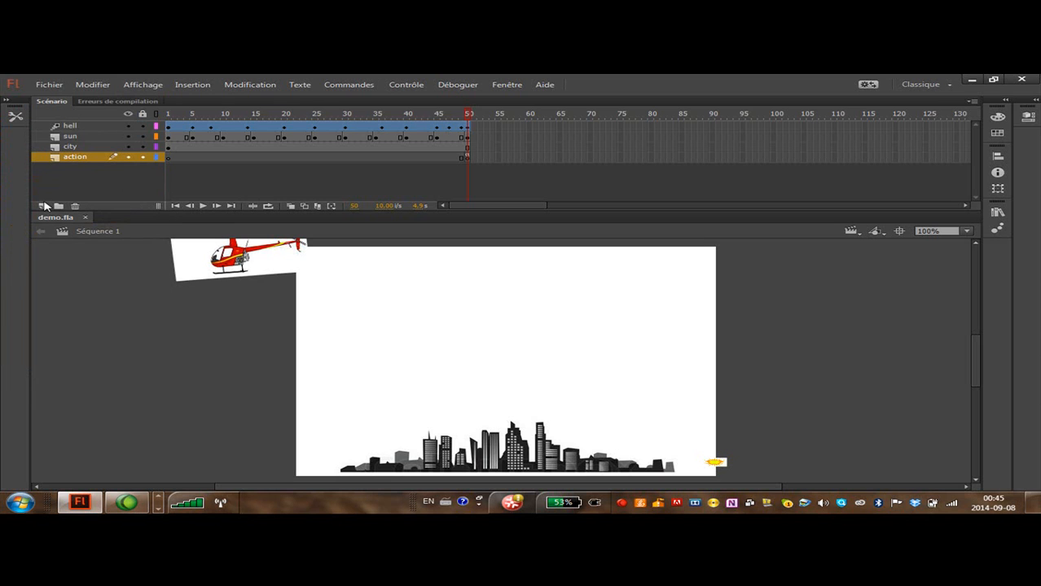
Add a new layer above the action layer and name it "navigation".
left_click(42, 206)
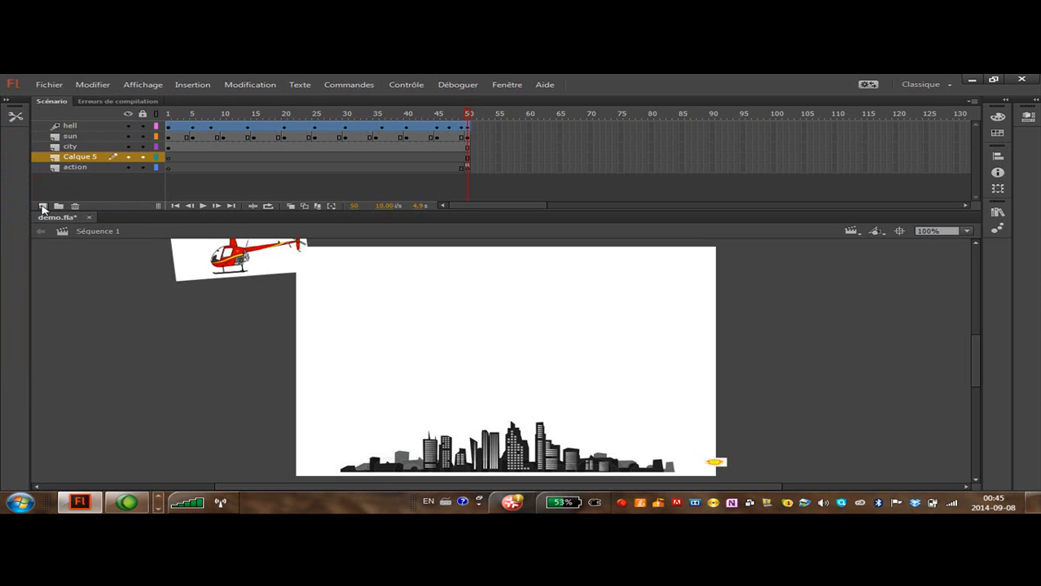
double_click(76, 160)
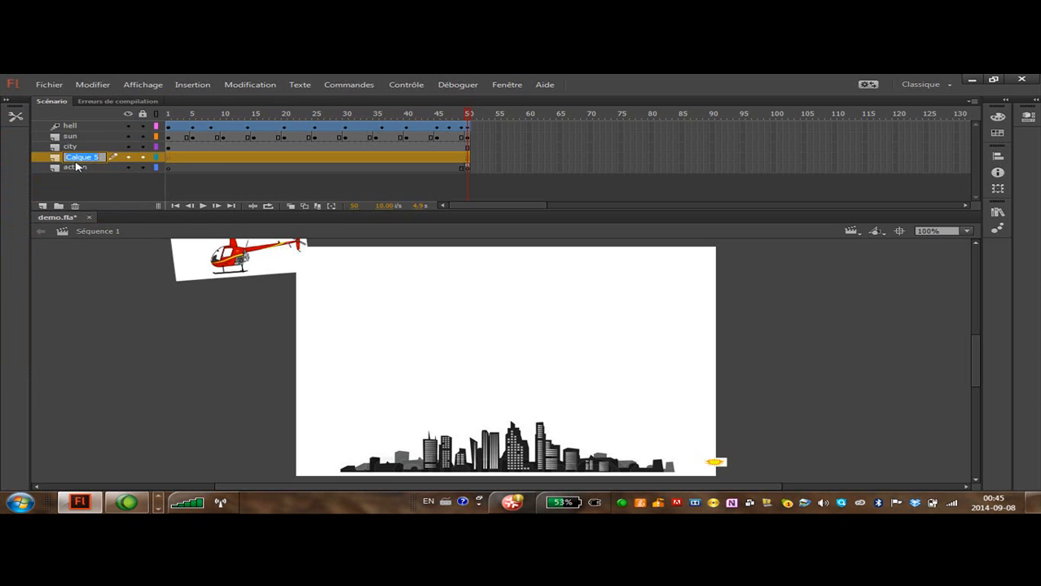
type("navigation")
left_click(118, 186)
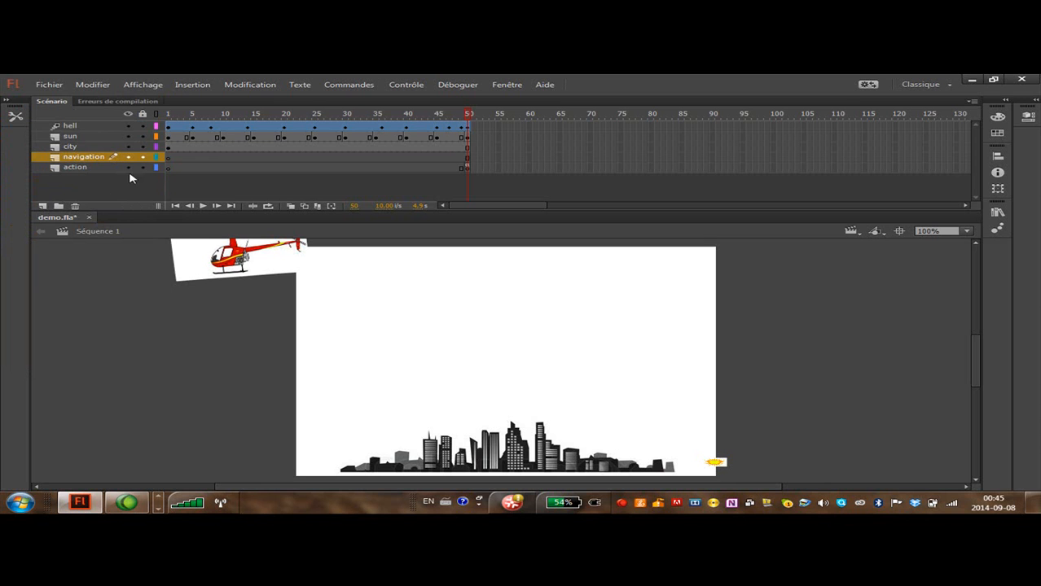
Select frame 1 of the navigation layer and display the User Interface components.
left_click(168, 156)
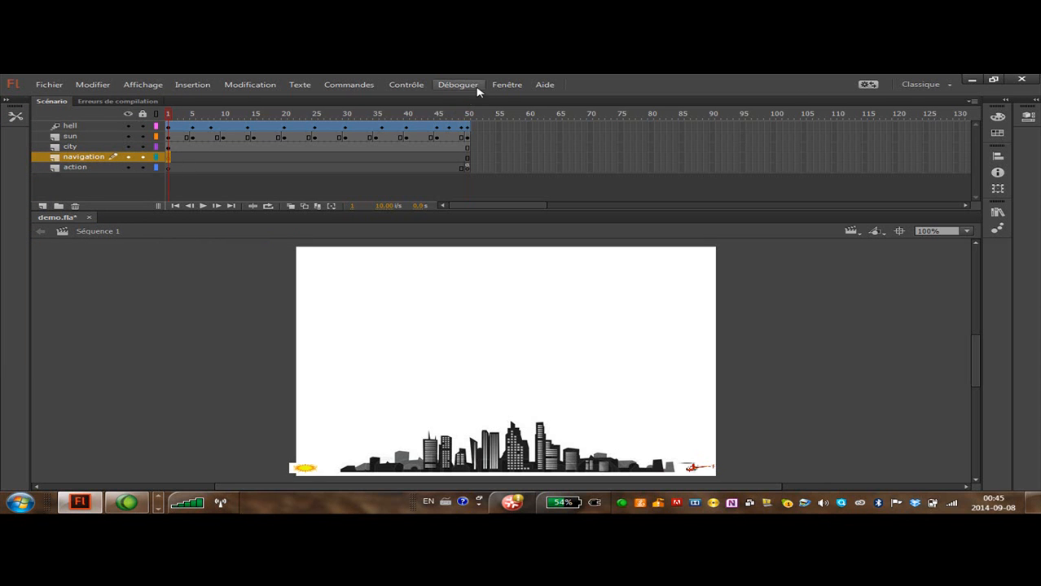
left_click(506, 84)
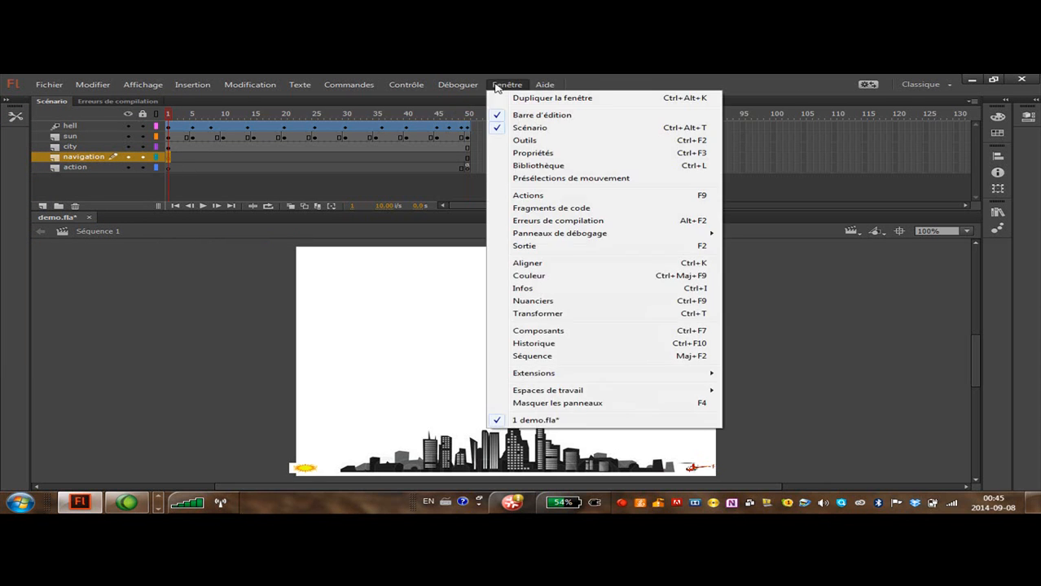
left_click(536, 333)
left_click(18, 225)
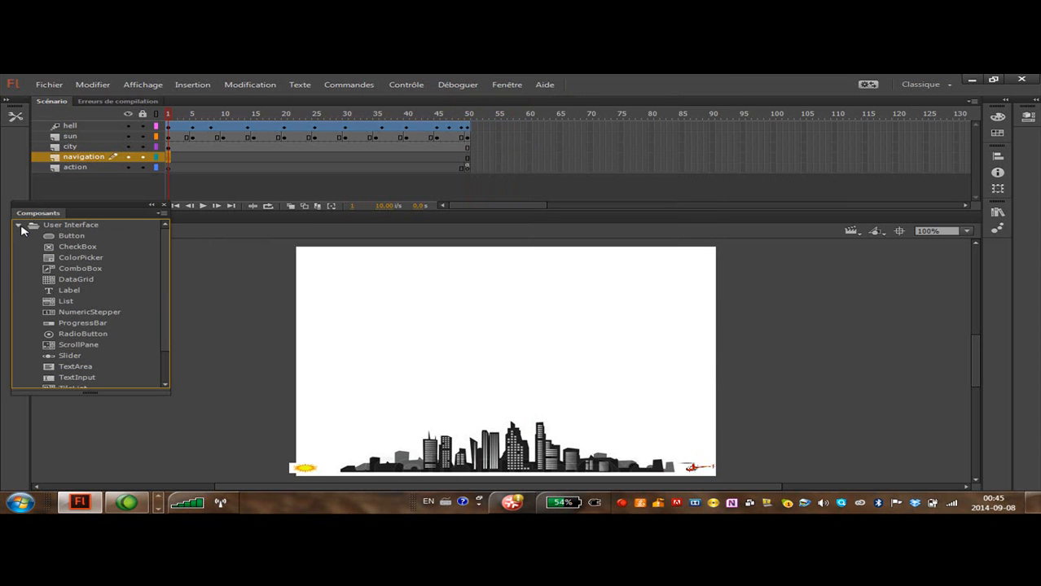
left_click(82, 236)
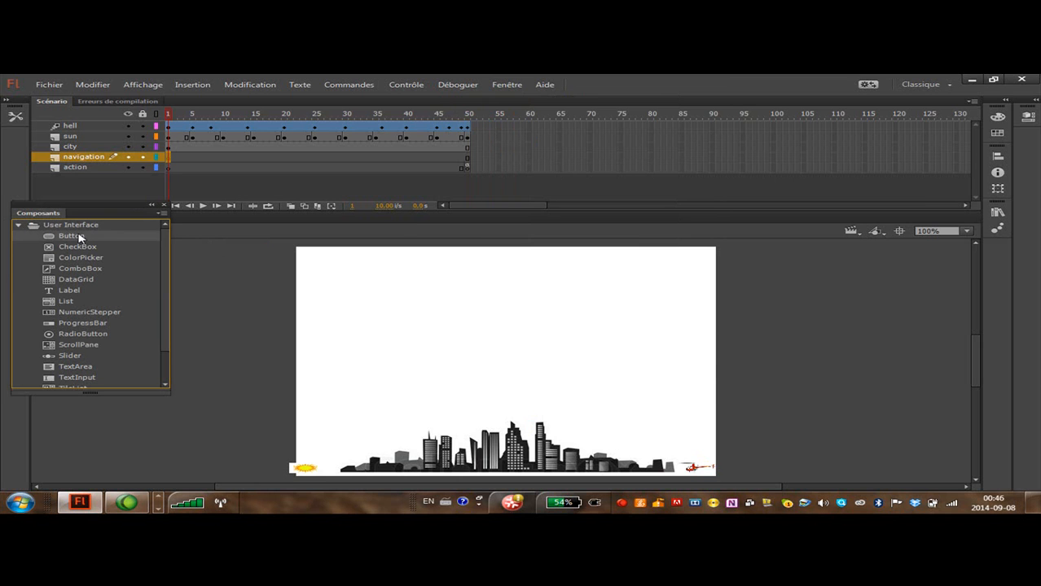
double_click(81, 238)
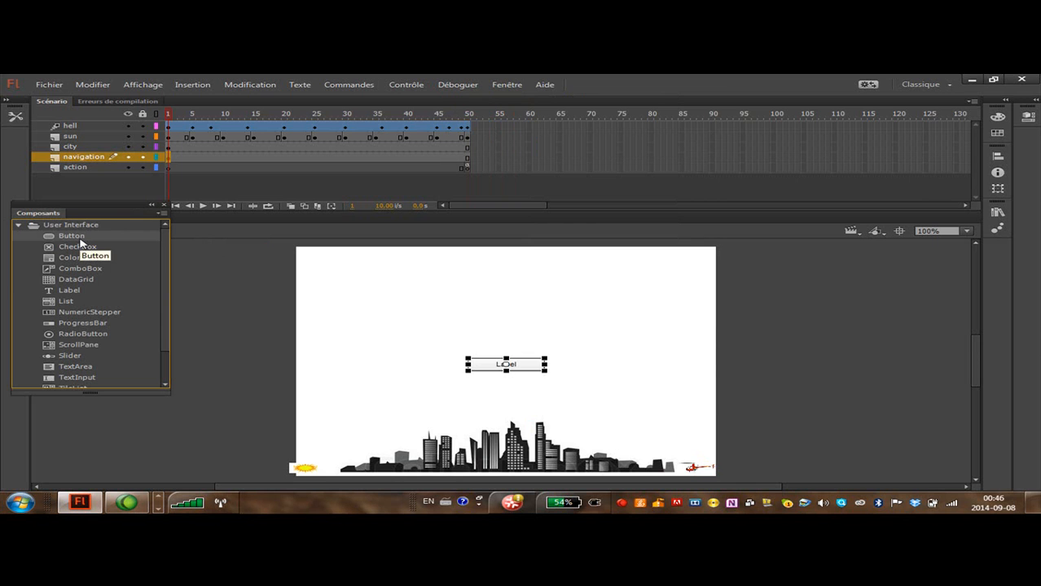
left_click_drag(525, 369, 370, 287)
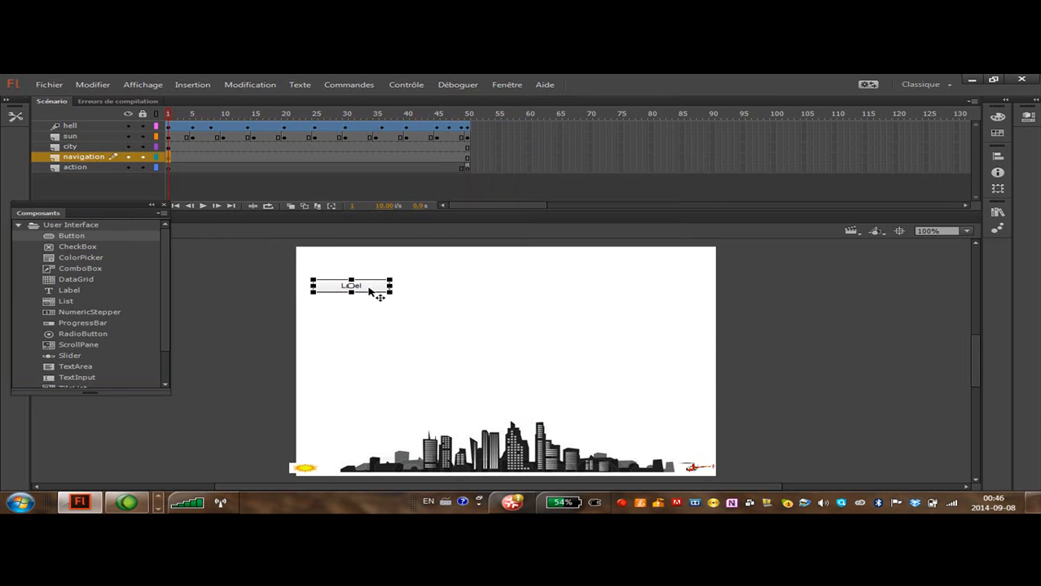
key("ctrl+z")
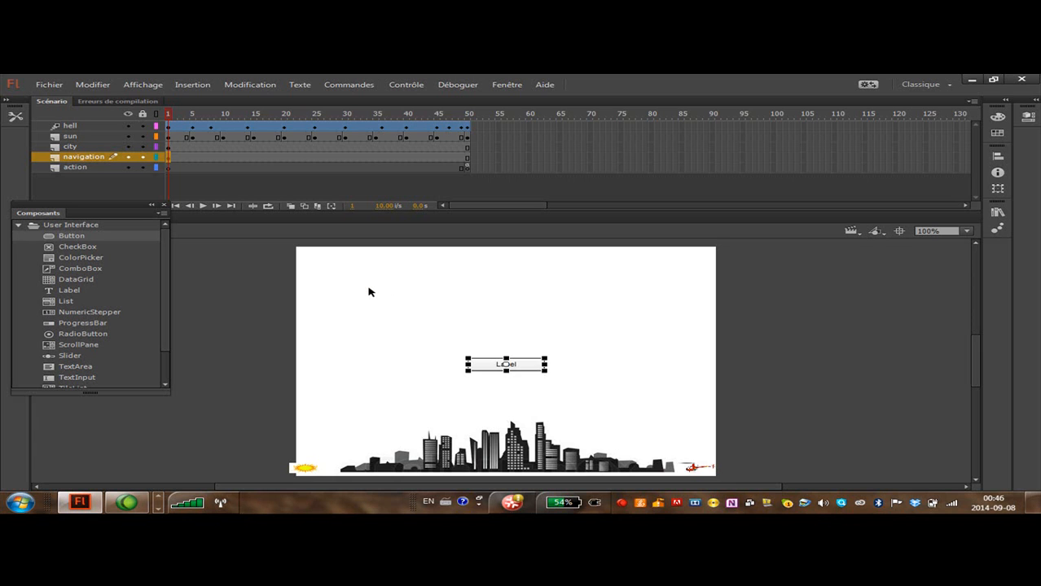
key("ctrl+z")
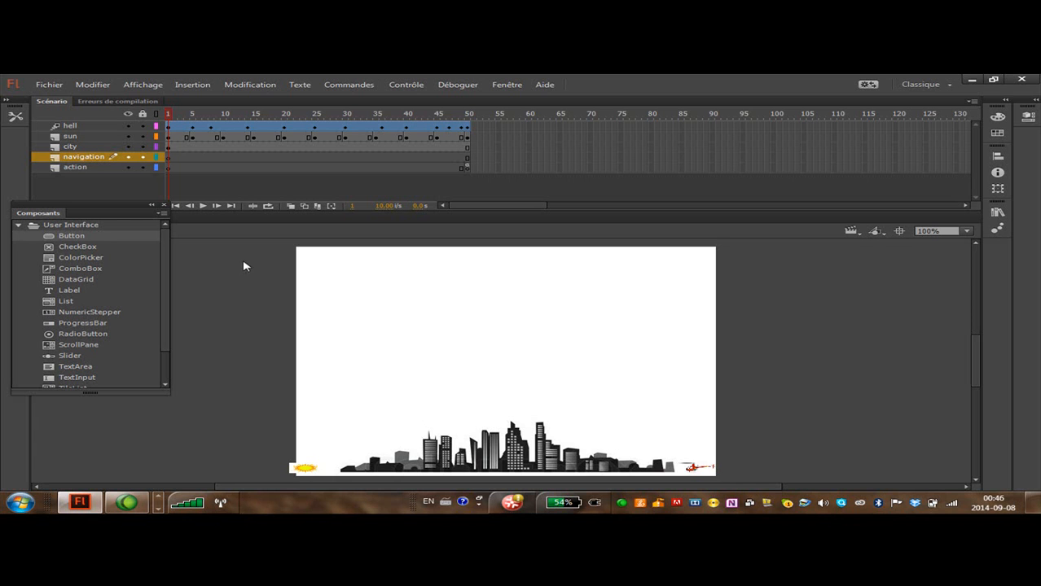
Try to clear the keyframe at frame 1 of the navigation layer.
right_click(171, 163)
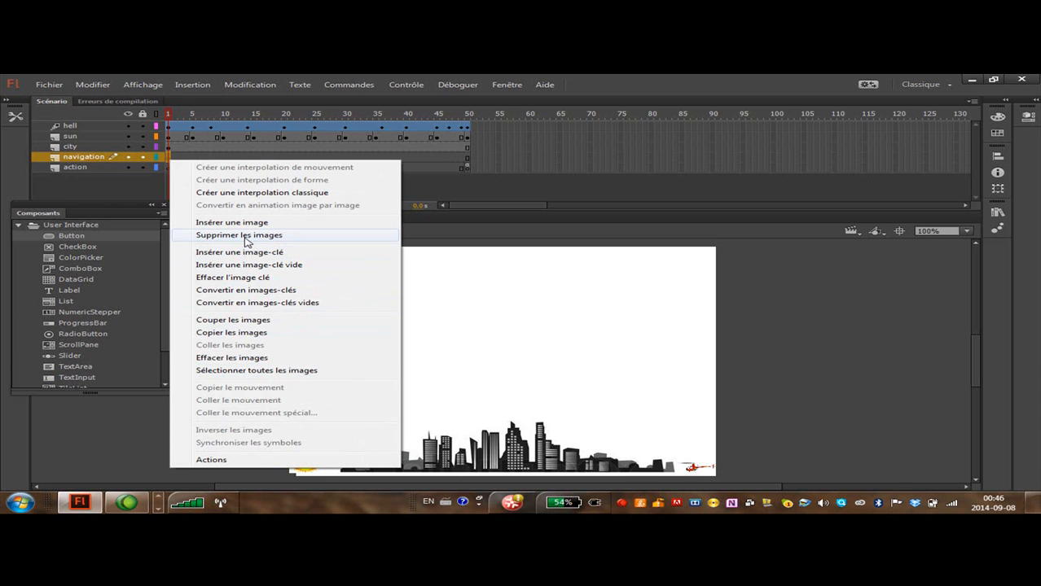
left_click(242, 278)
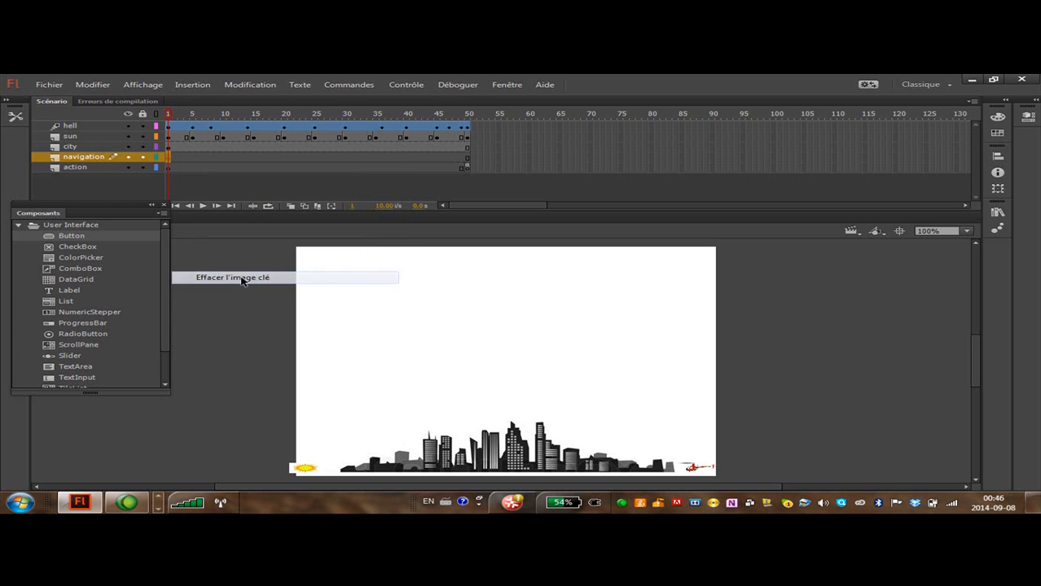
left_click(168, 147)
left_click(169, 158)
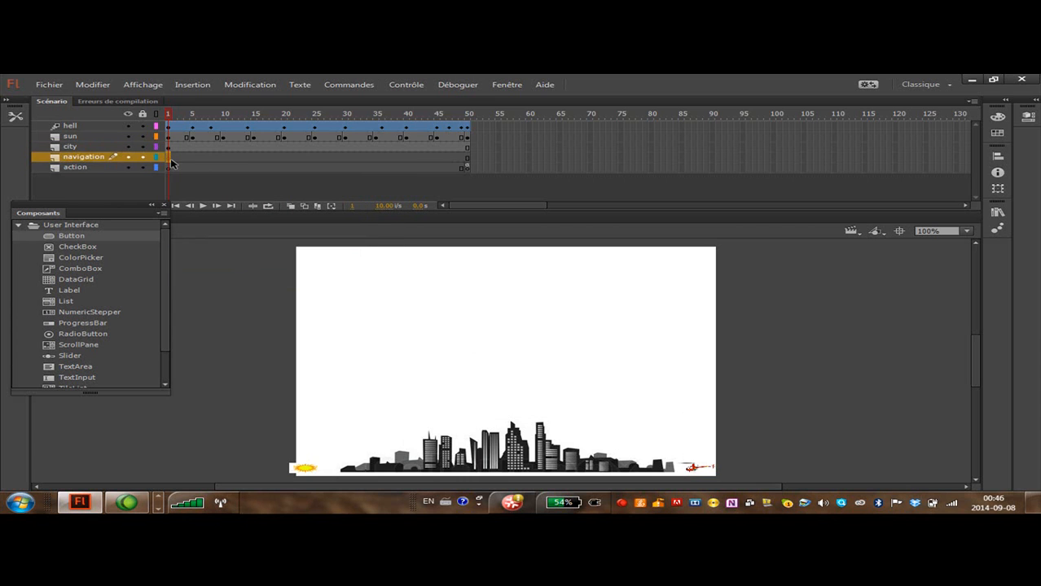
Insert a blank keyframe at frame 50 of the navigation layer.
left_click(467, 157)
right_click(467, 158)
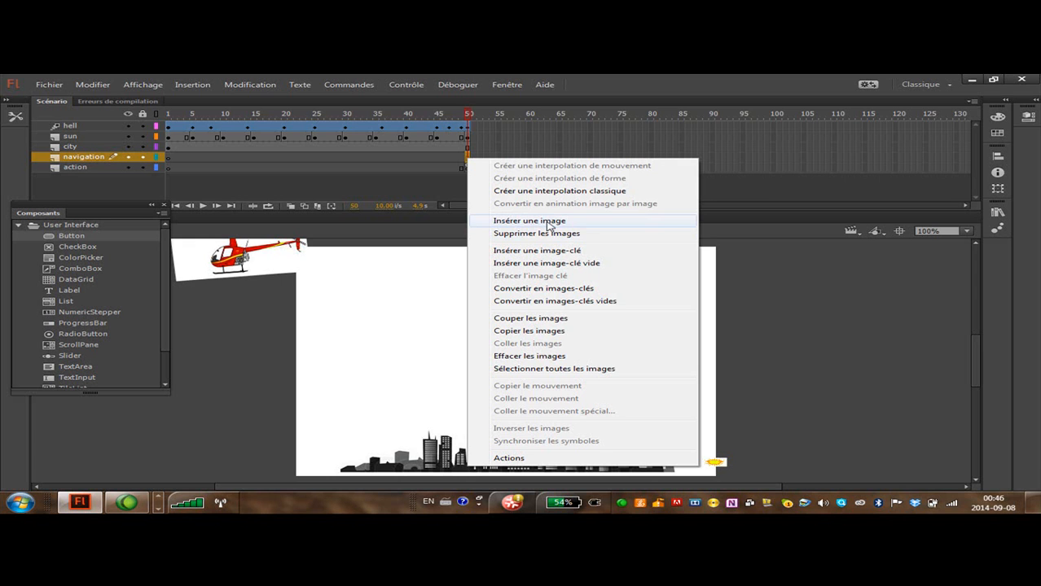
left_click(576, 266)
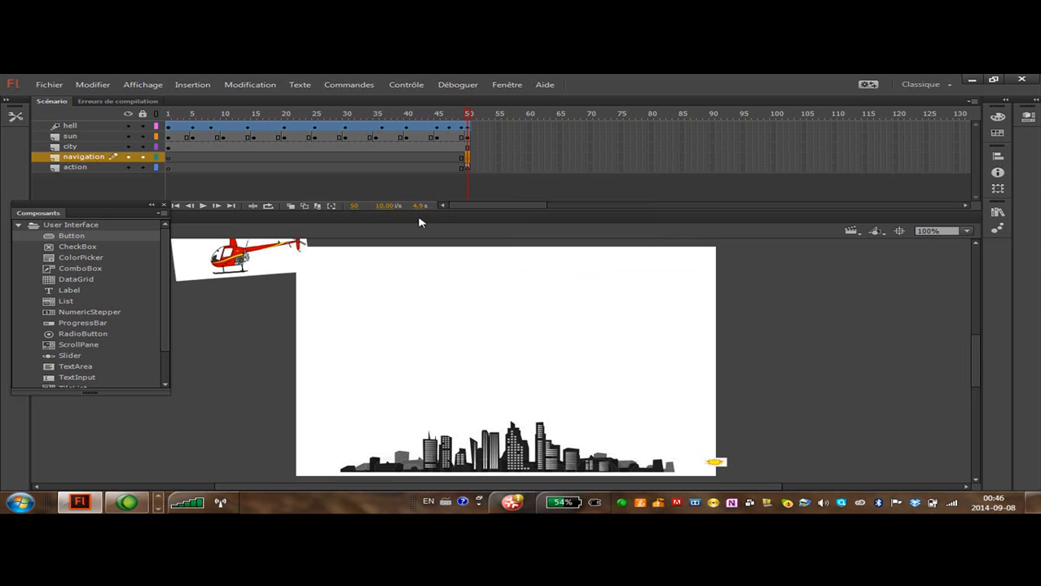
mouse_move(467, 115)
left_mouse_down()
mouse_move(161, 124)
mouse_move(470, 129)
left_mouse_up()
Add a Button component to frame 50 of the navigation layer and place it above the left end of the skyline, then close the component list.
left_click(467, 159)
left_click(49, 239)
double_click(49, 238)
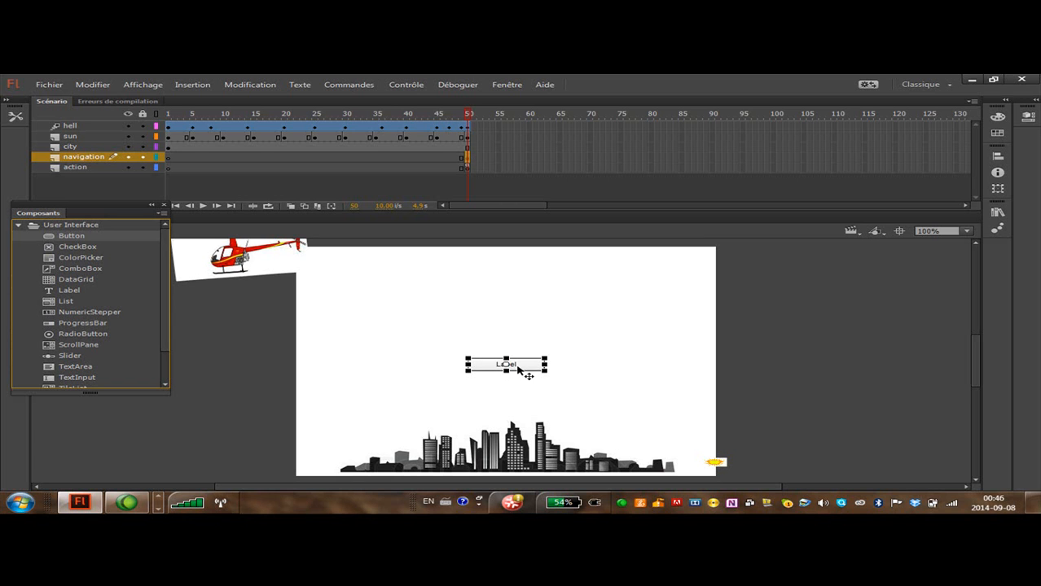
left_click_drag(515, 368, 365, 402)
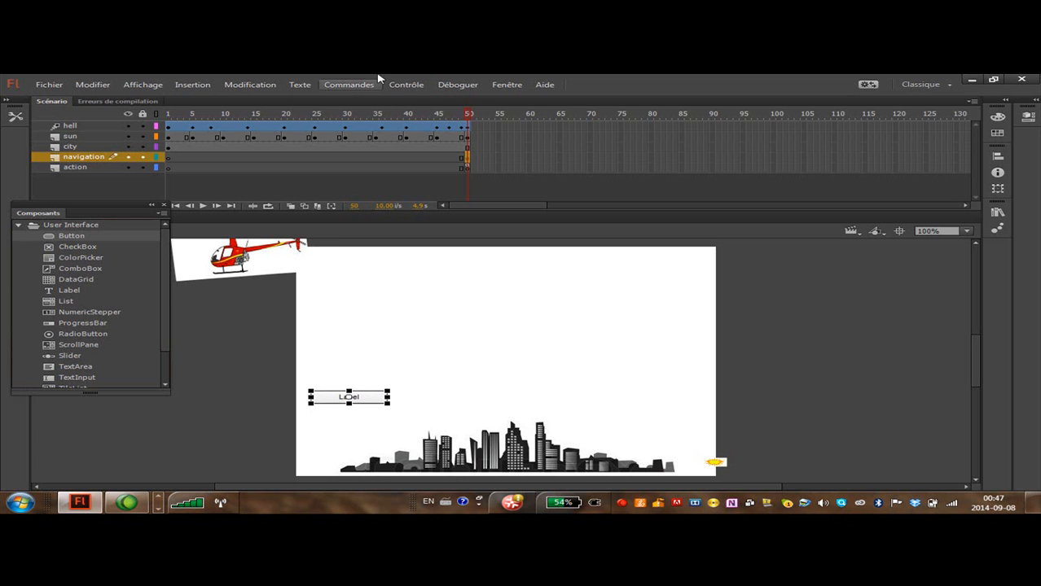
mouse_move(468, 116)
left_mouse_down()
mouse_move(171, 116)
mouse_move(377, 137)
mouse_move(471, 126)
left_mouse_up()
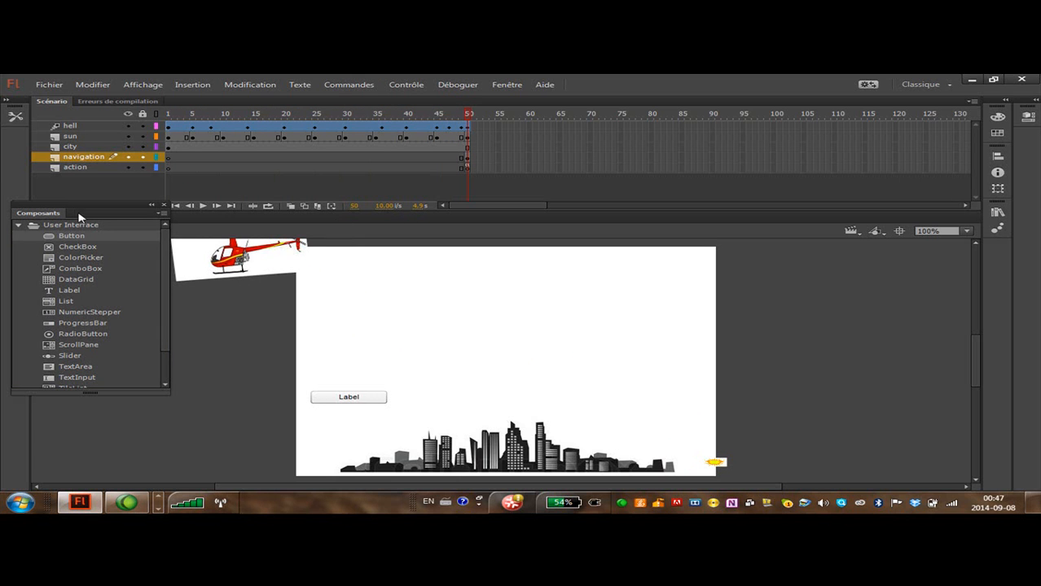
left_click(163, 206)
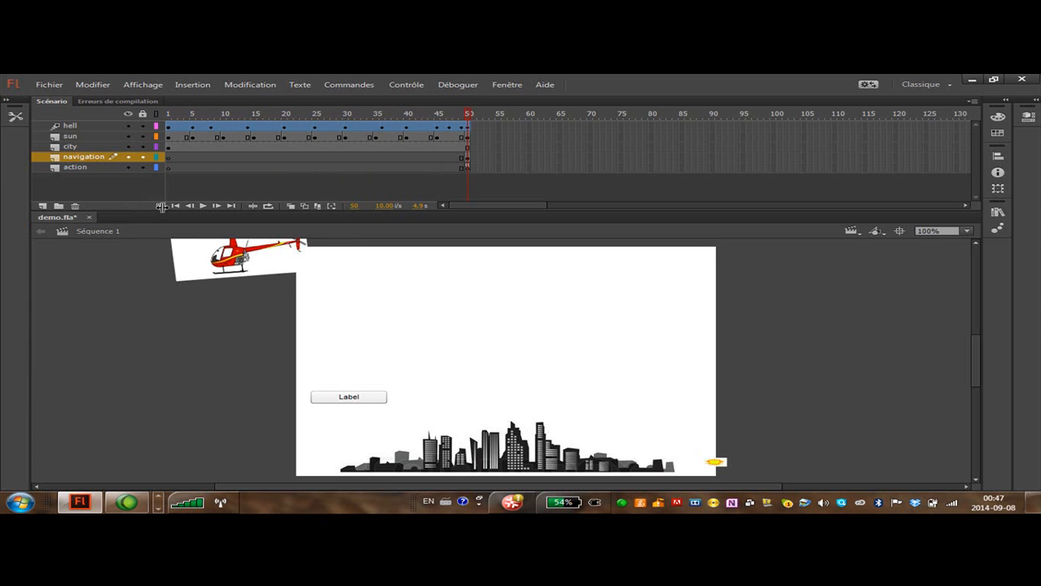
Give the new button the instance name "btnMidi" and set its label to "Midi".
left_click(368, 399)
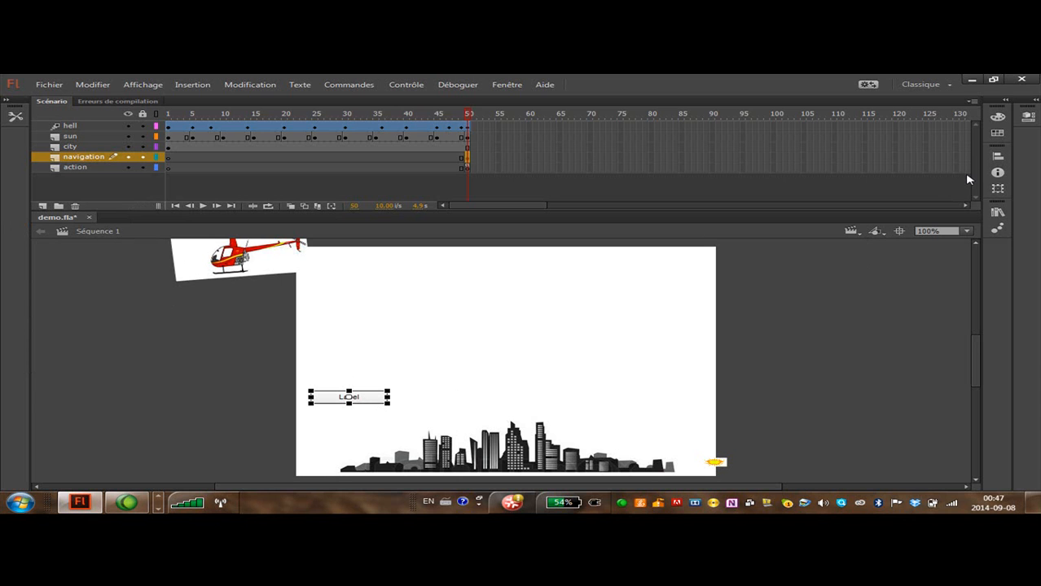
left_click(1027, 120)
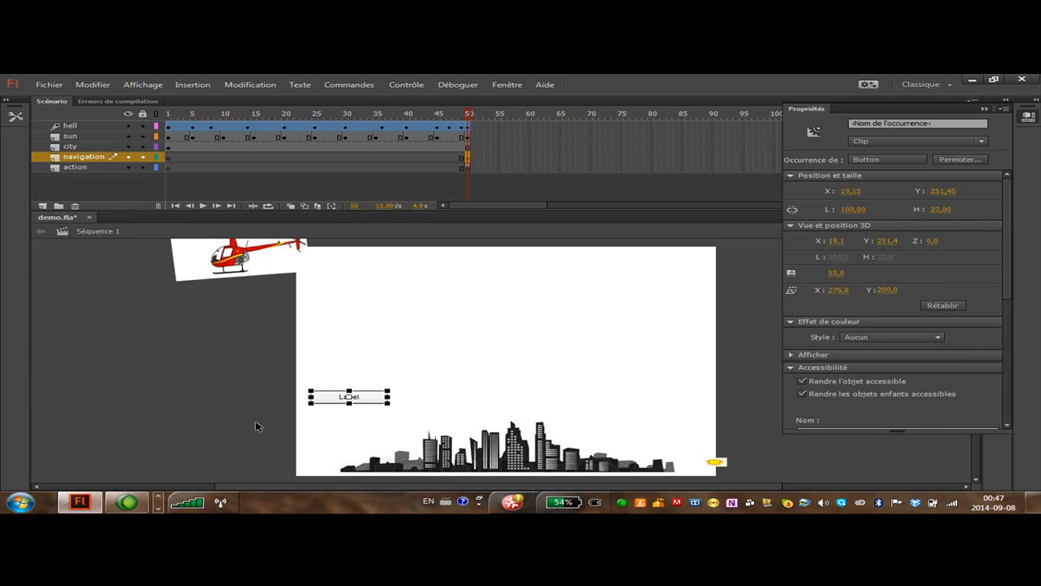
left_click(869, 126)
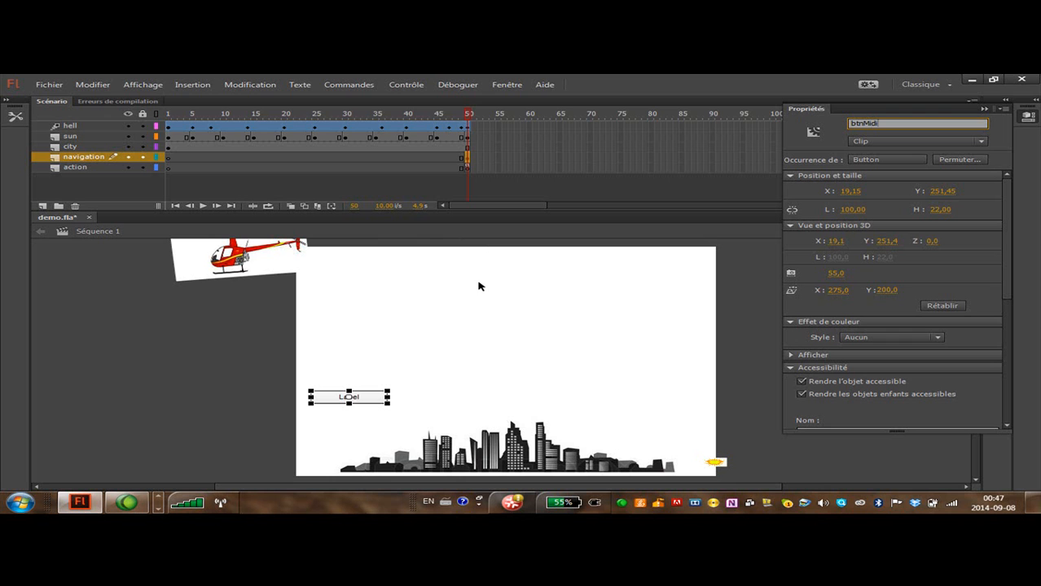
left_click_drag(1006, 189, 1006, 331)
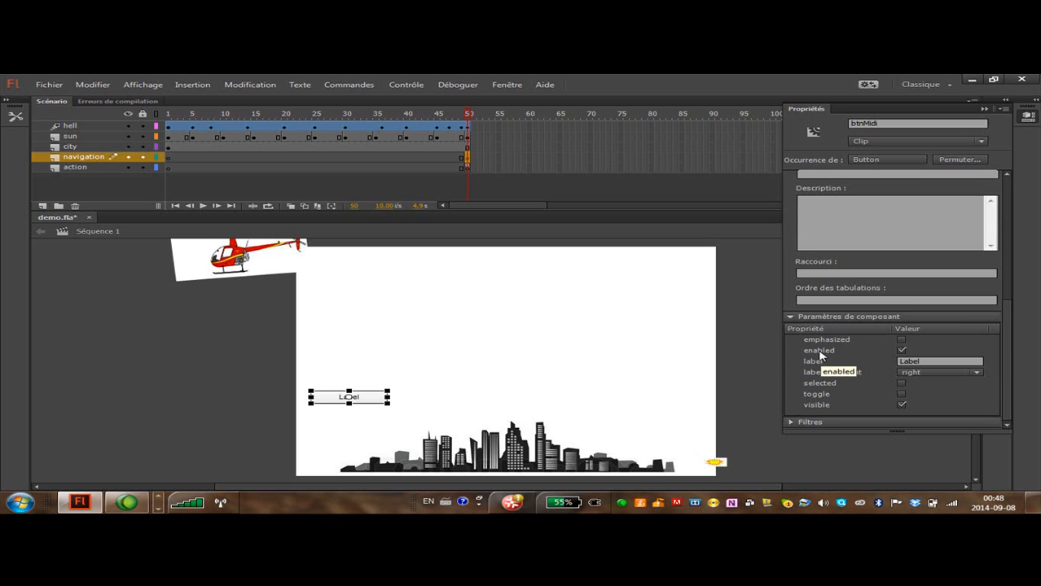
left_click(926, 364)
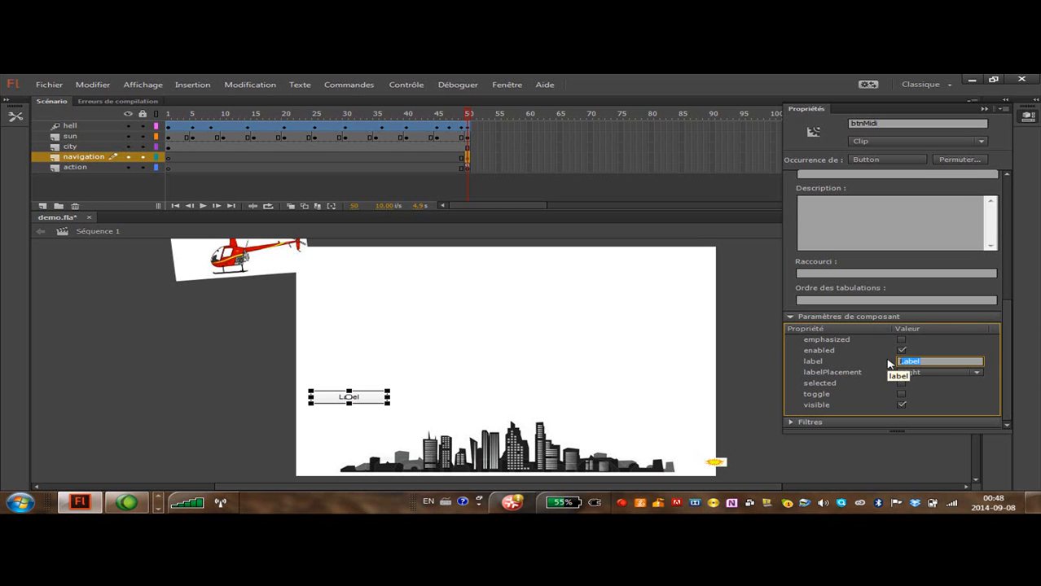
type("Midi")
left_click(594, 379)
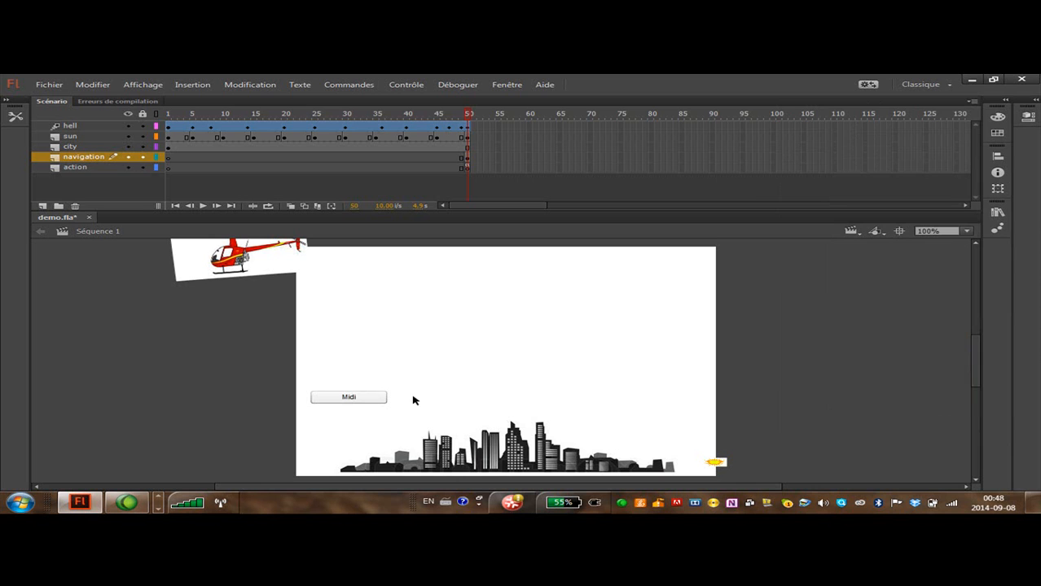
left_click(364, 399)
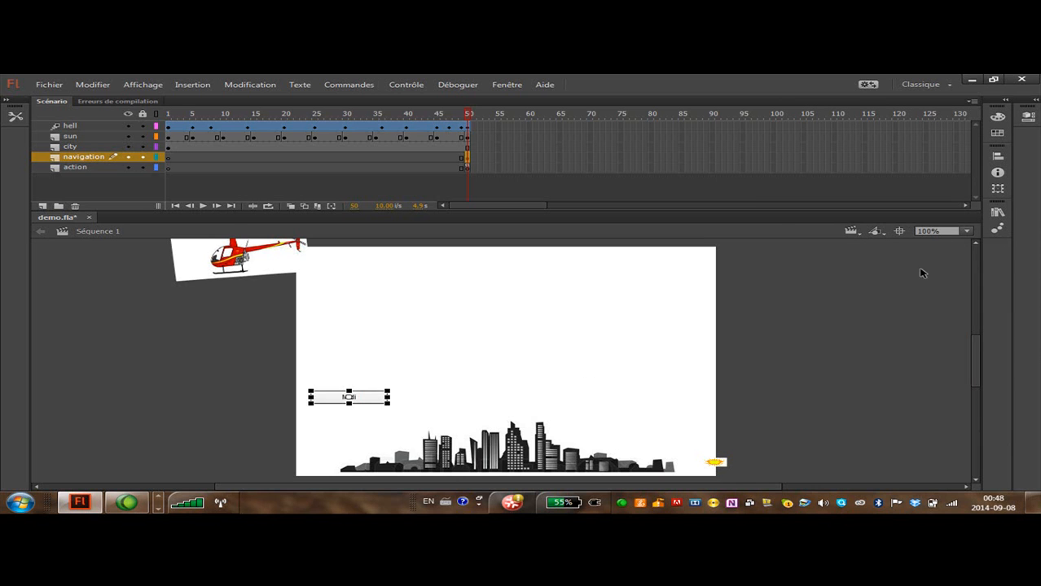
left_click(1028, 120)
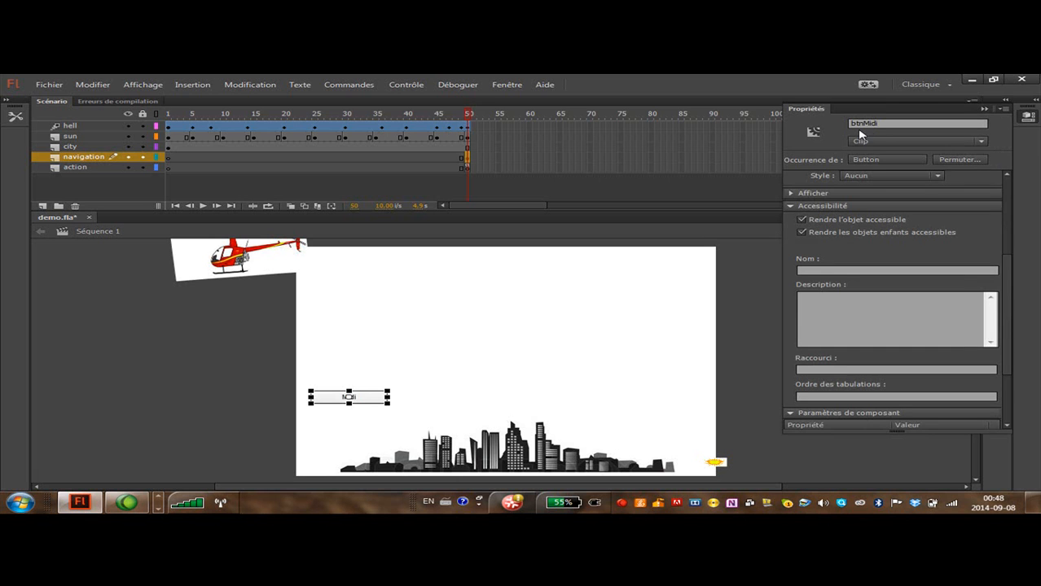
left_click(532, 311)
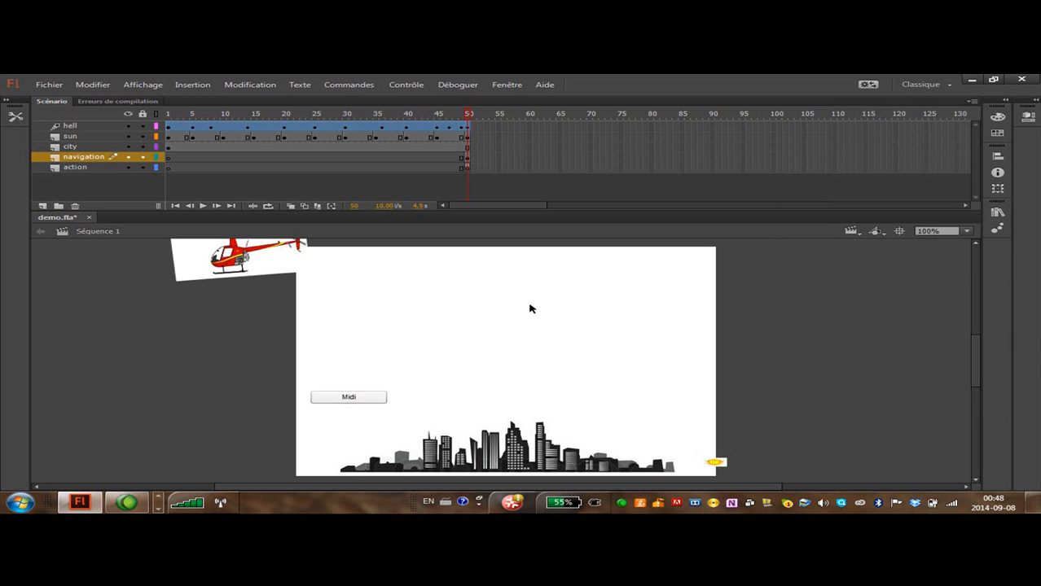
Test the movie to see how the Midi button behaves during playback, then close the preview.
key("ctrl+Return")
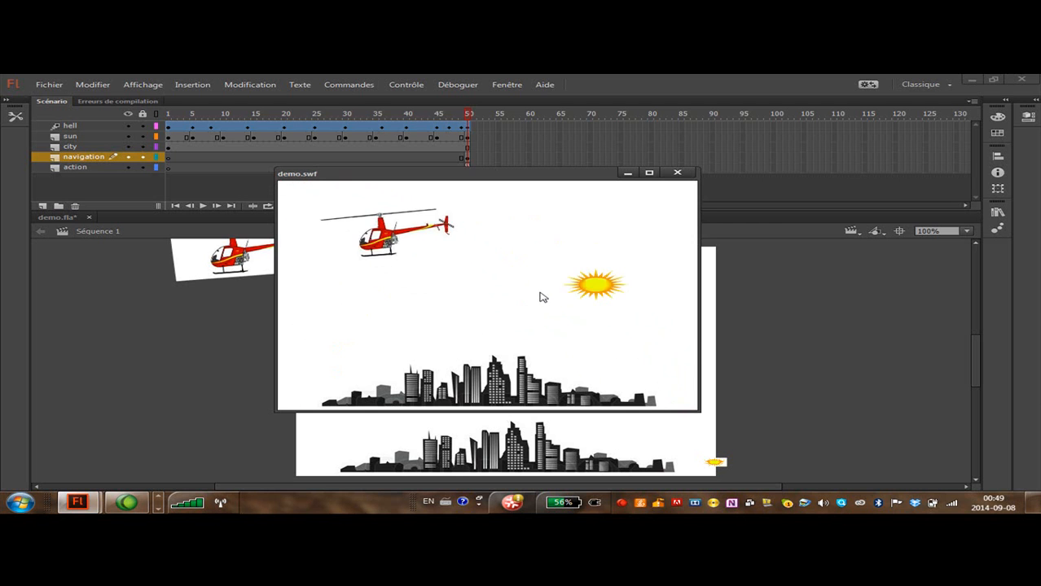
left_click_drag(579, 181, 585, 230)
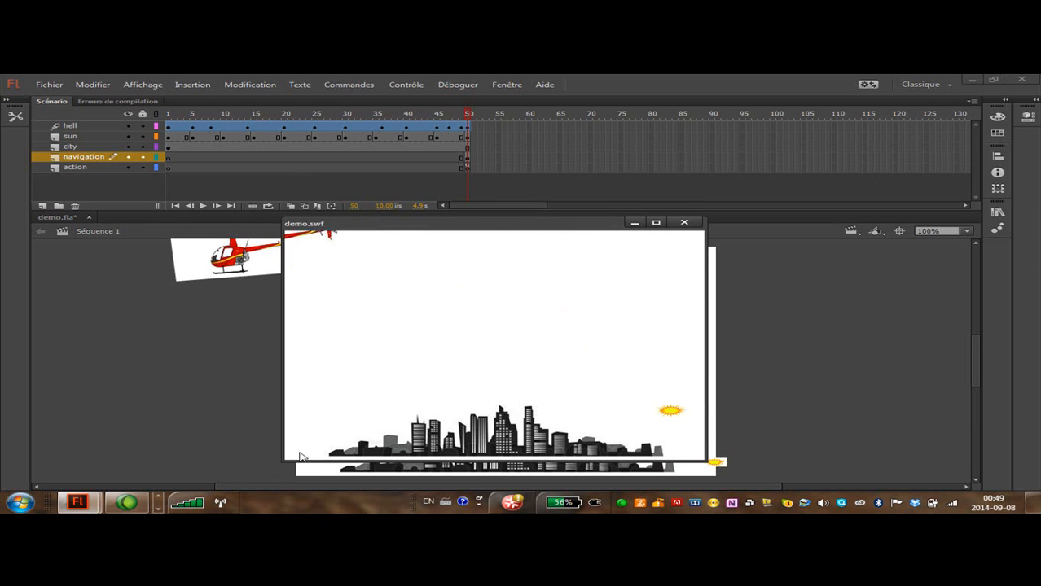
left_click(689, 223)
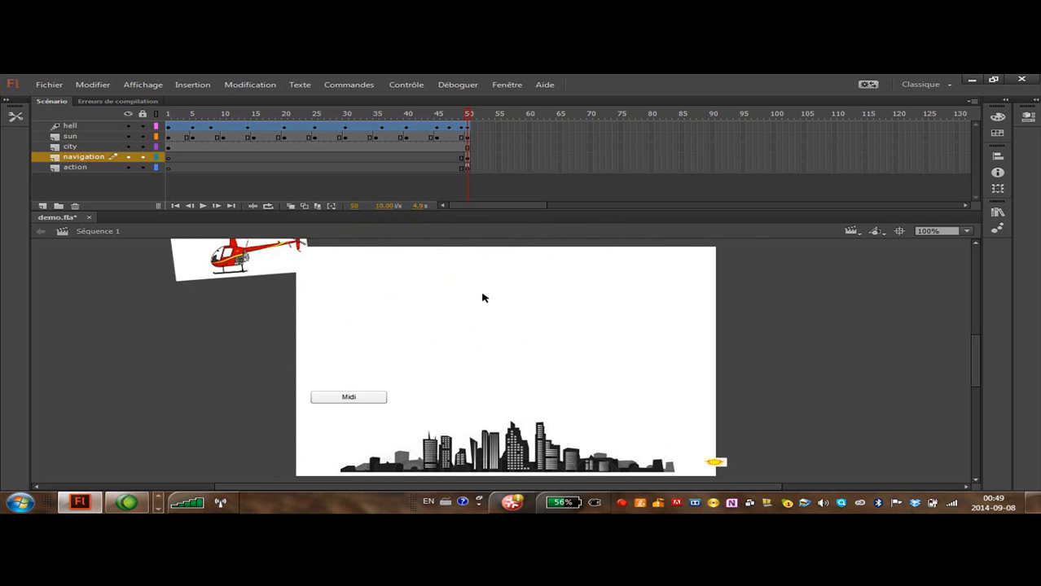
Uncomment the stop(); line in the action layer's frame 50 script by removing its "//", then close the script editor.
left_click(468, 169)
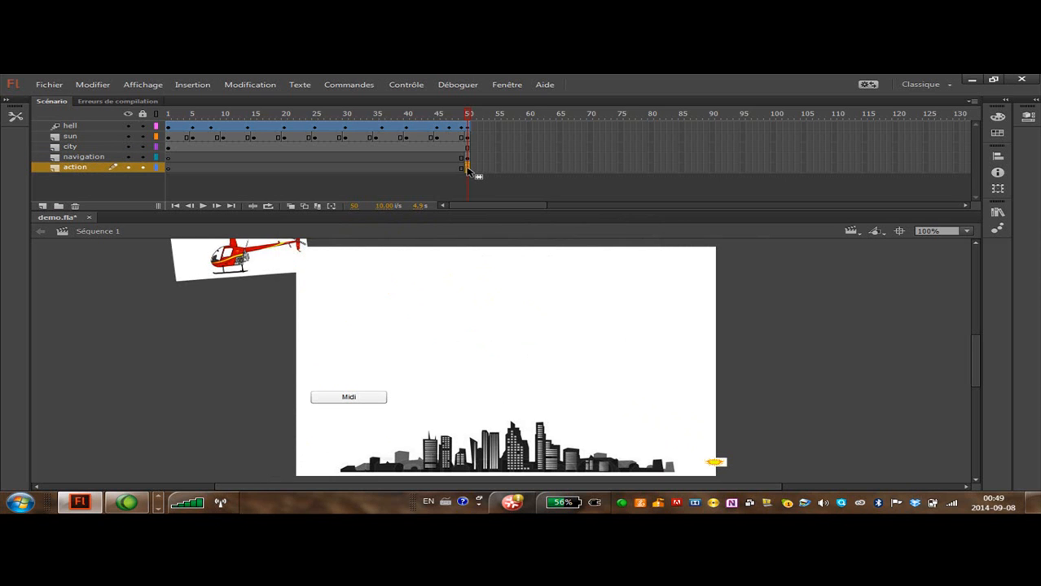
right_click(468, 170)
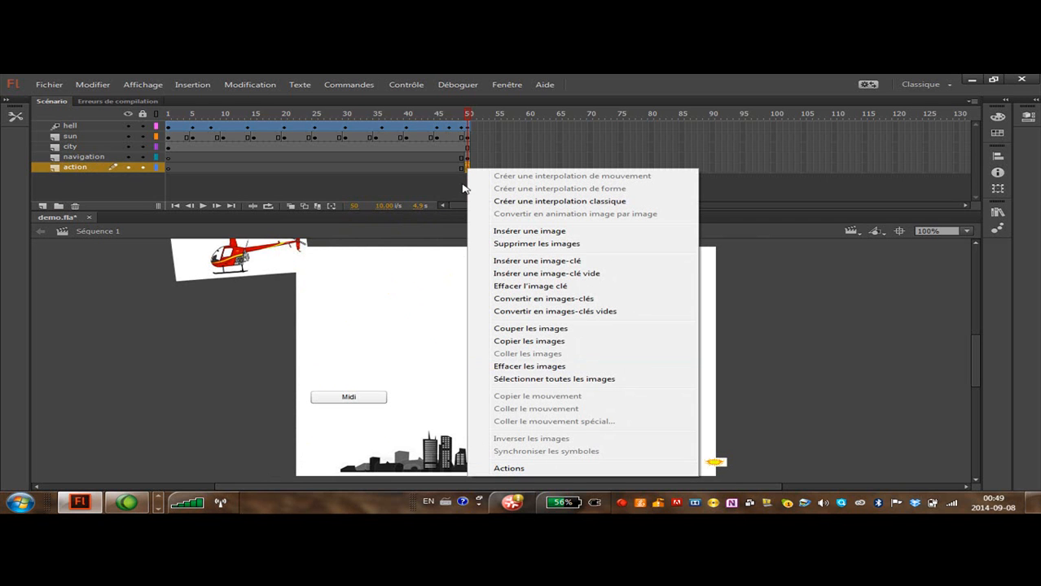
left_click(430, 169)
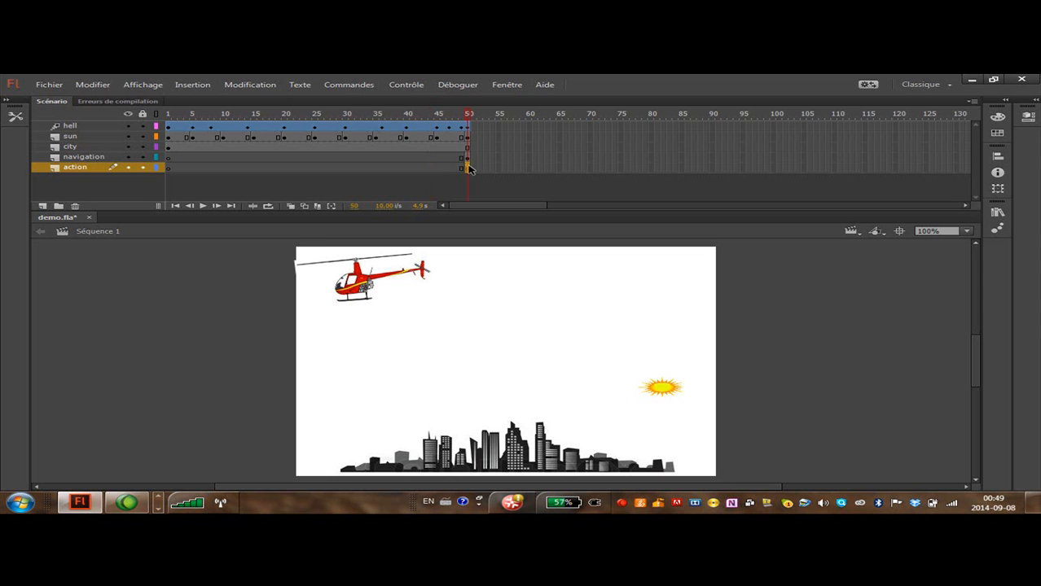
left_click(468, 168)
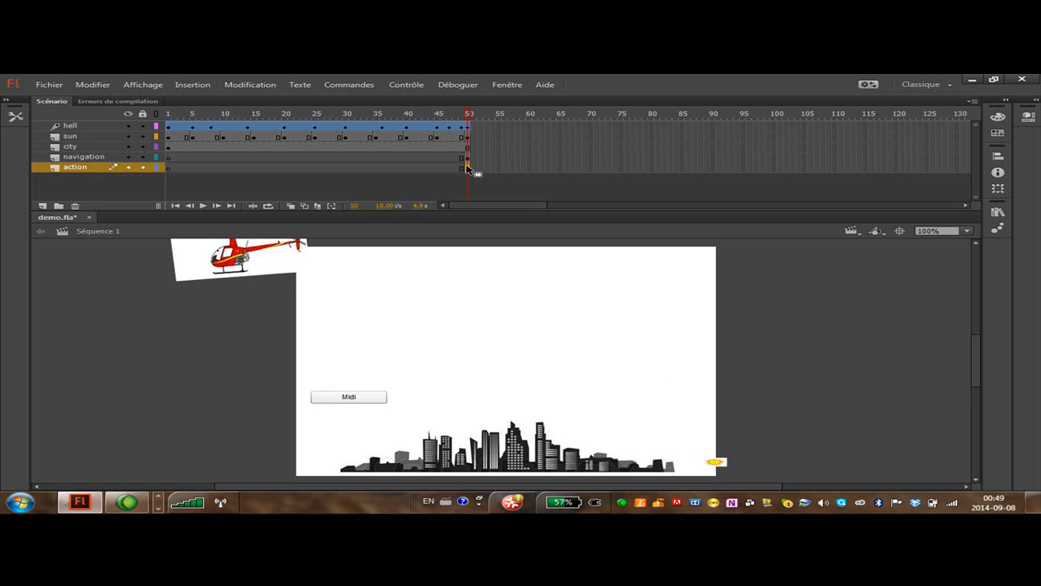
right_click(467, 169)
left_click(507, 466)
left_click(276, 114)
key("BackSpace")
key("BackSpace")
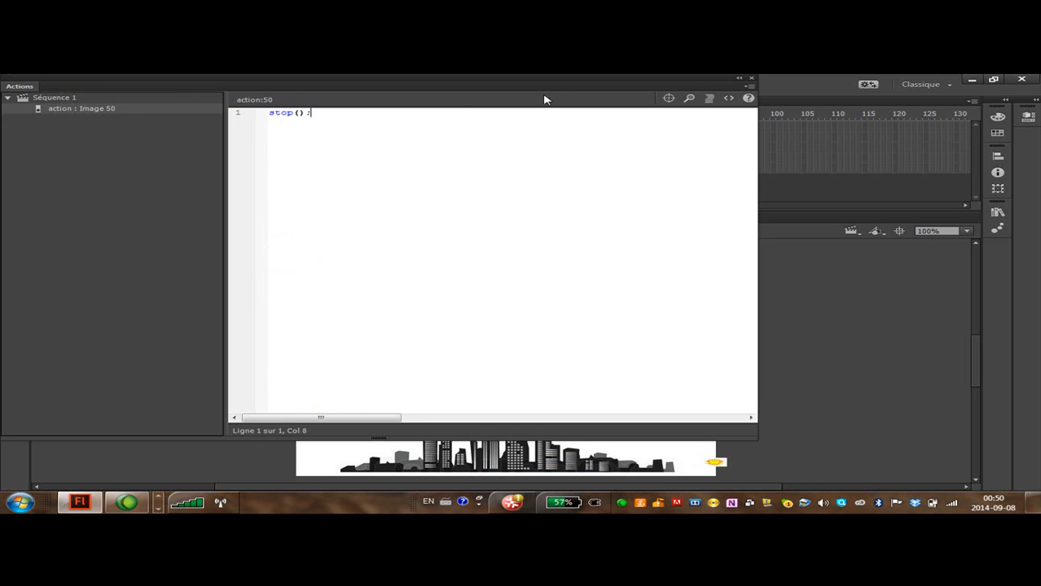
left_click(749, 79)
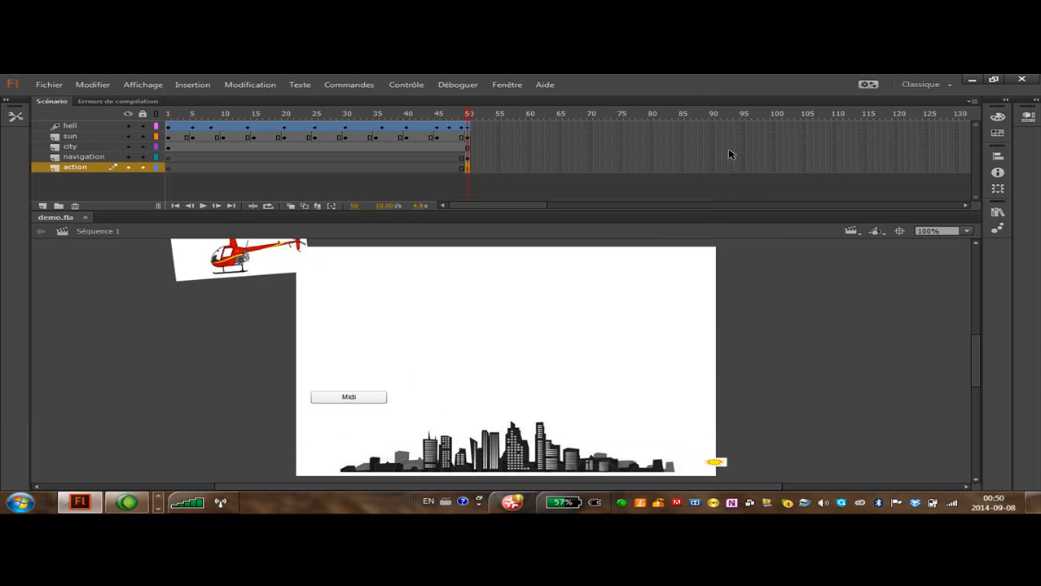
Test the movie and try the Midi button, then move the playhead to frame 25 and close the preview.
key("ctrl+Return")
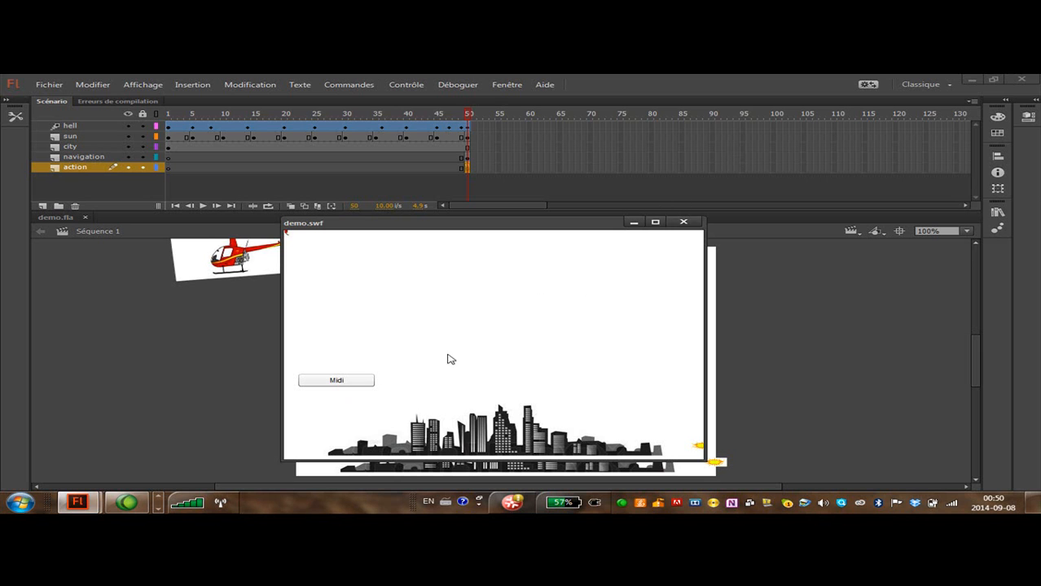
left_click(346, 381)
left_click_drag(468, 111, 316, 117)
left_click(683, 221)
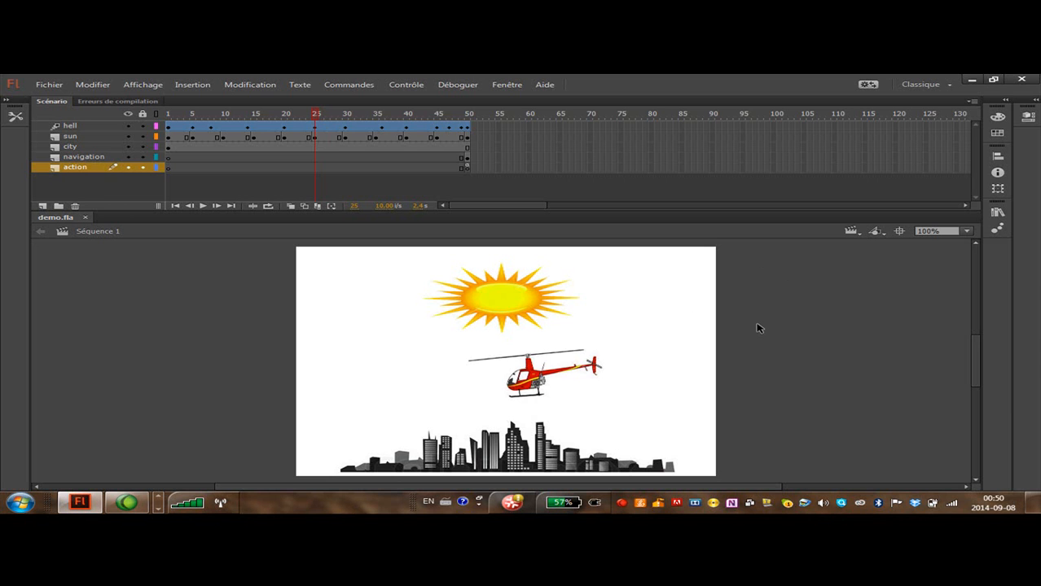
Try to label frame 25 of the action layer "cible" without adding a keyframe, then undo the label.
left_click(315, 168)
right_click(315, 168)
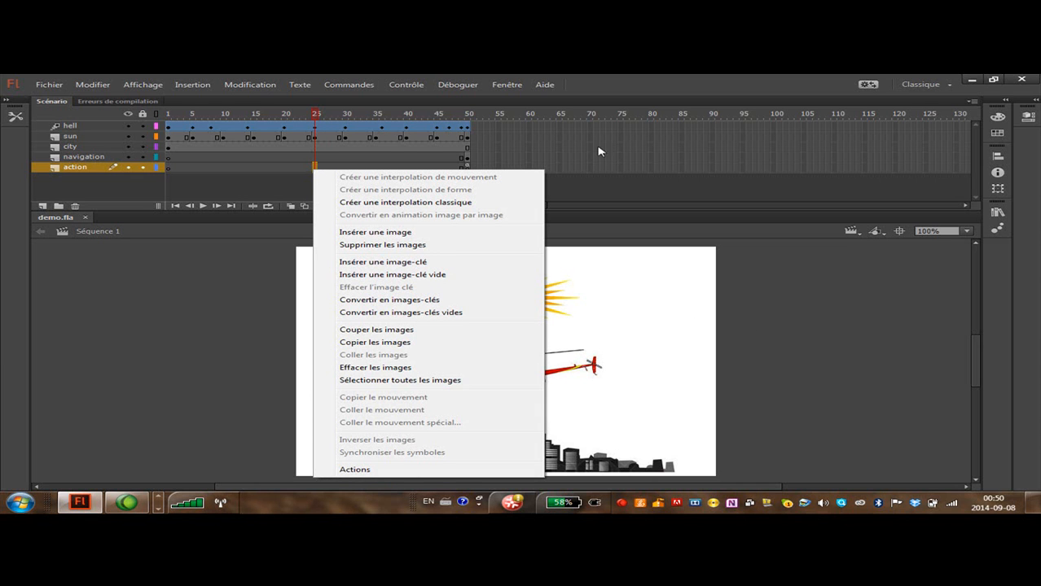
left_click(1017, 121)
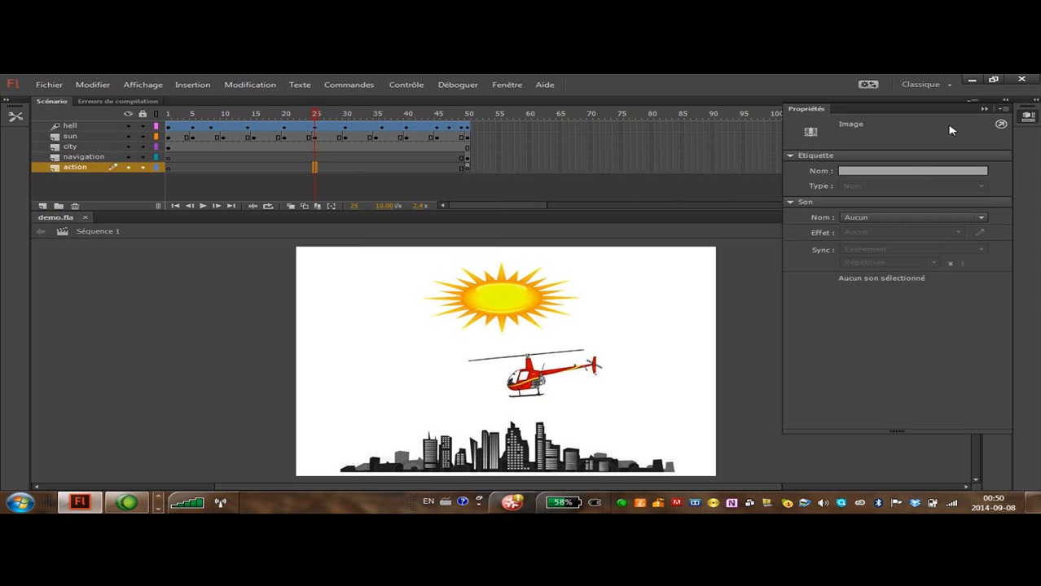
left_click(841, 172)
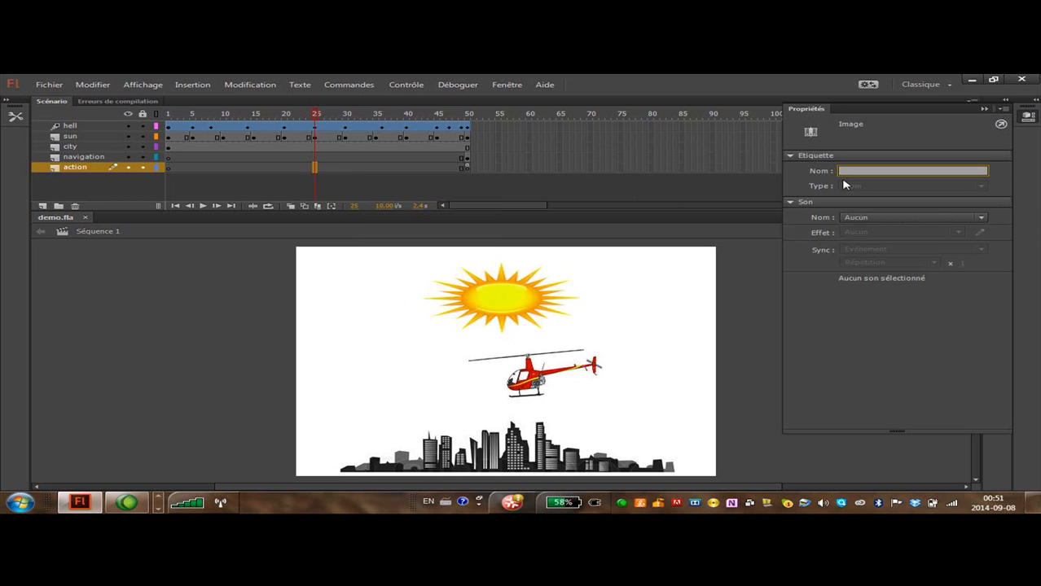
type("cible")
key("Return")
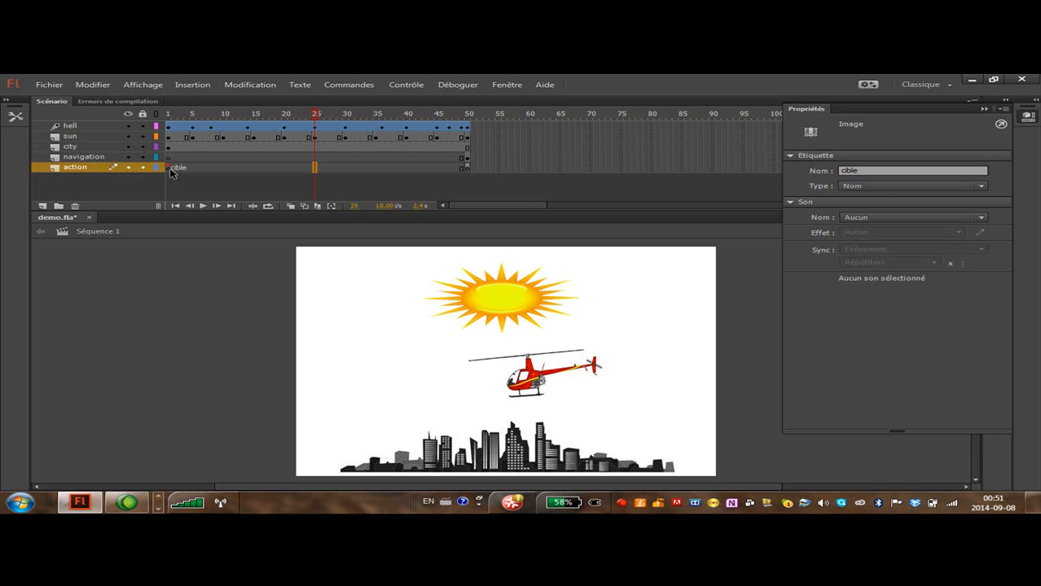
key("ctrl+z")
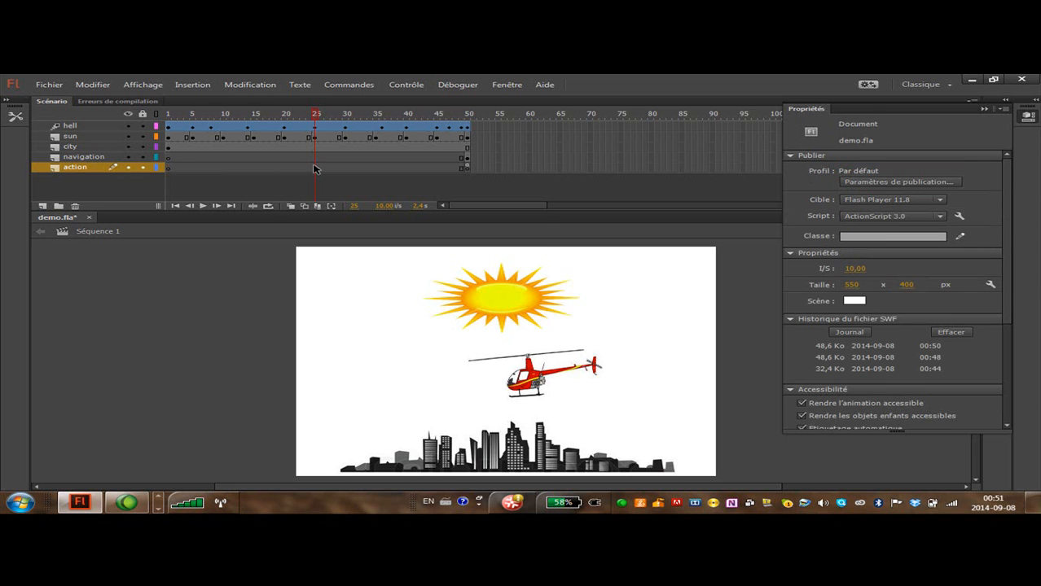
Insert a blank keyframe at frame 25 of the action layer and label it "cible".
left_click(315, 168)
right_click(316, 169)
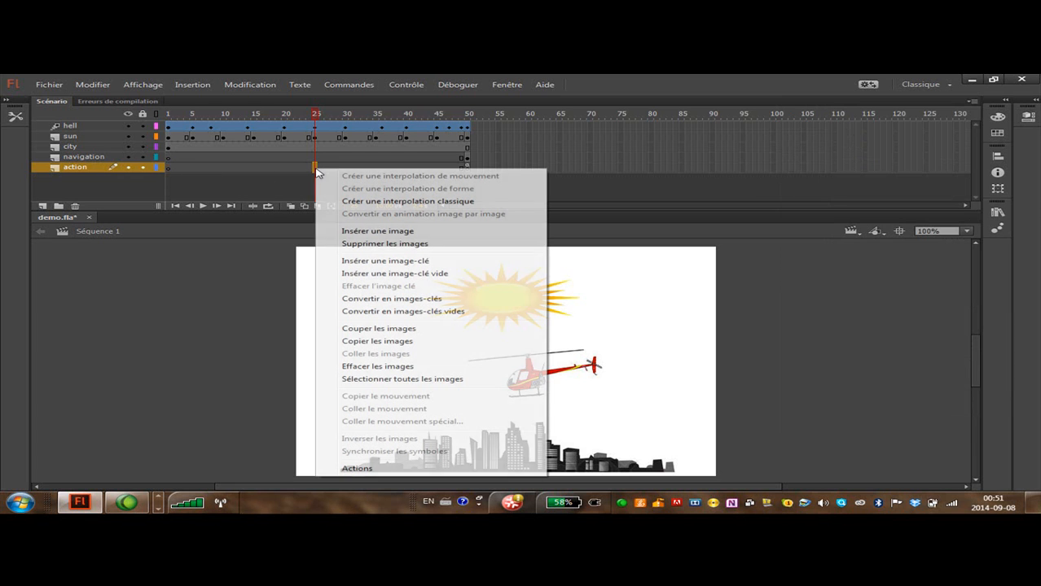
left_click(401, 275)
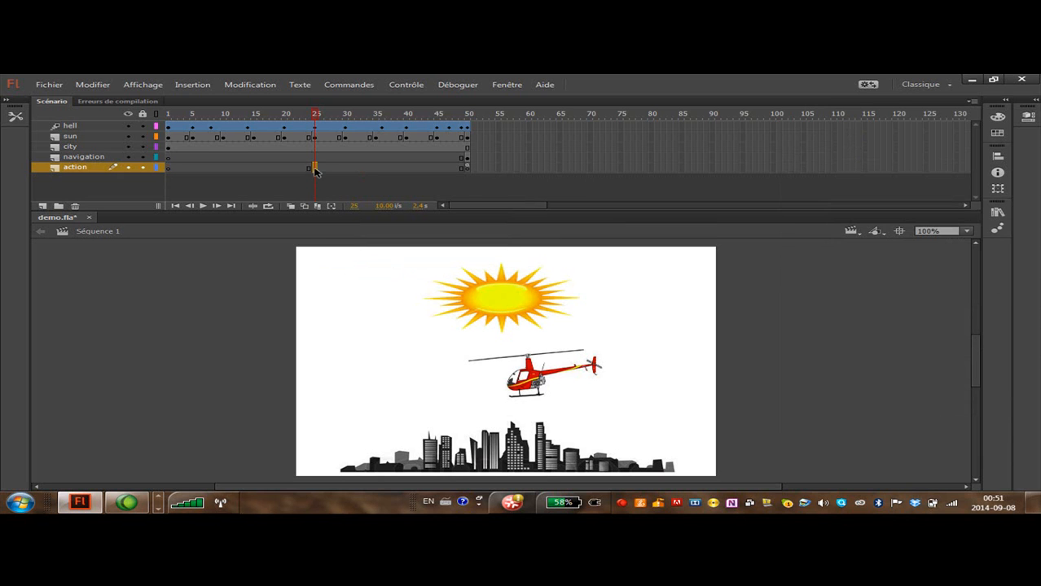
left_click(1028, 116)
left_click(865, 171)
type("cible")
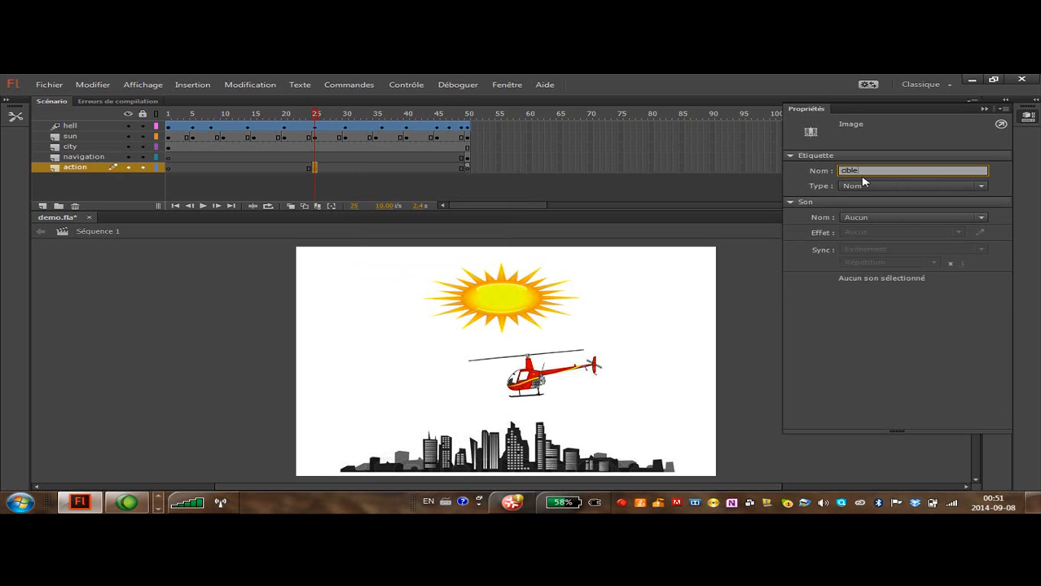
key("Return")
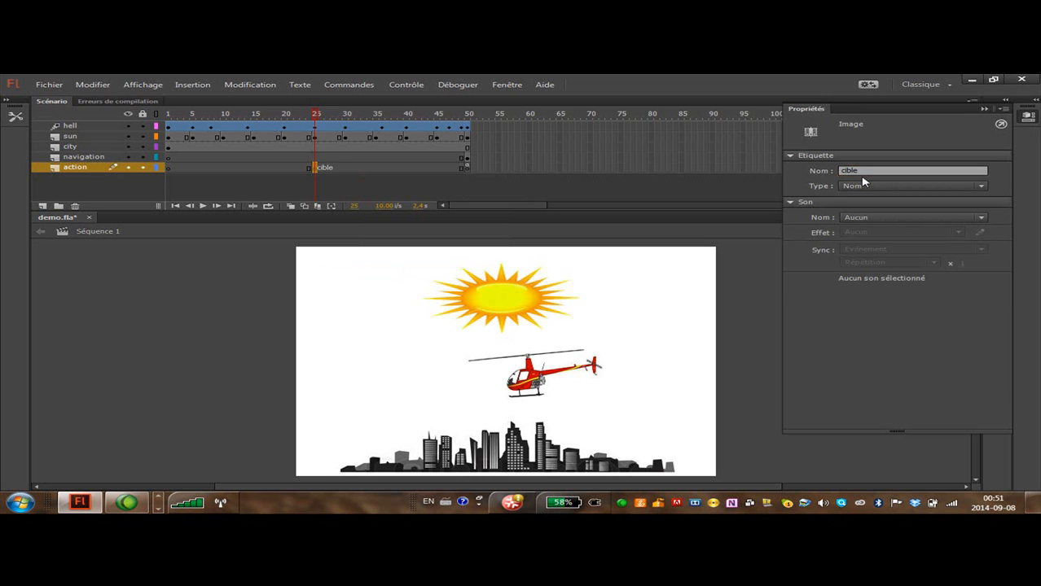
left_click(363, 193)
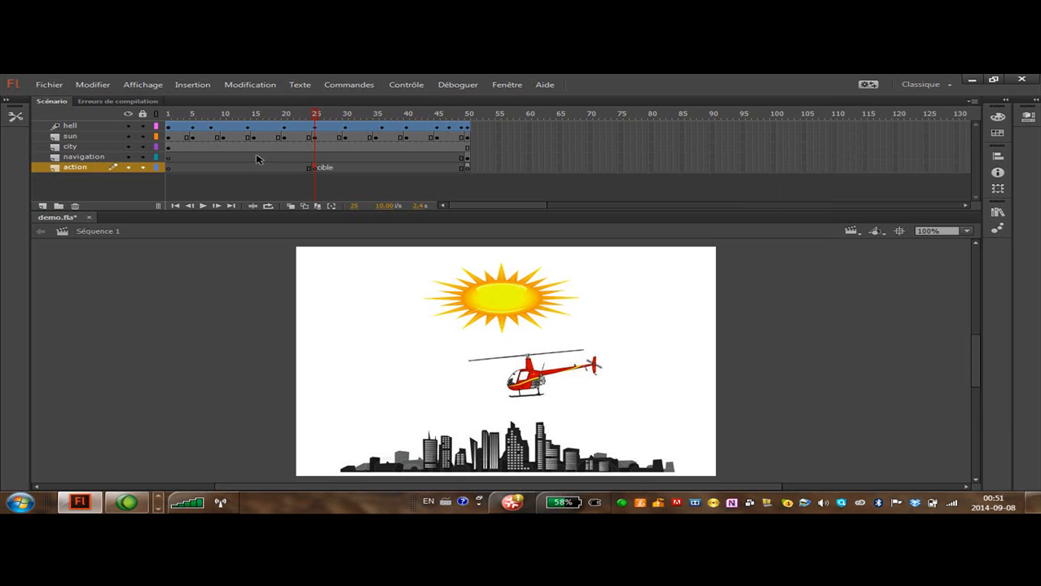
Select the Midi button at frame 50 and copy its instance name from its properties.
left_click(315, 169)
left_click(467, 167)
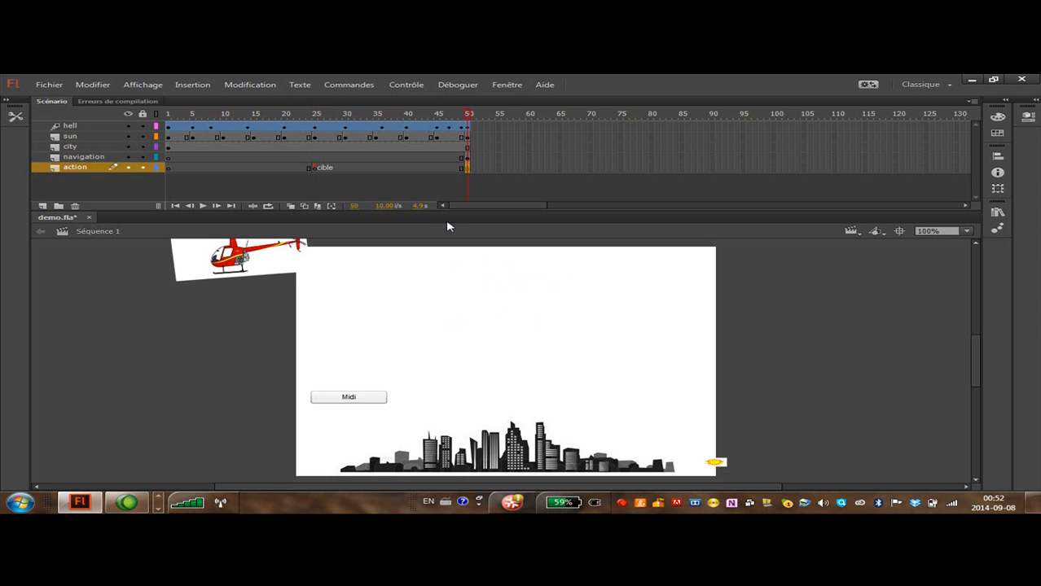
left_click(357, 399)
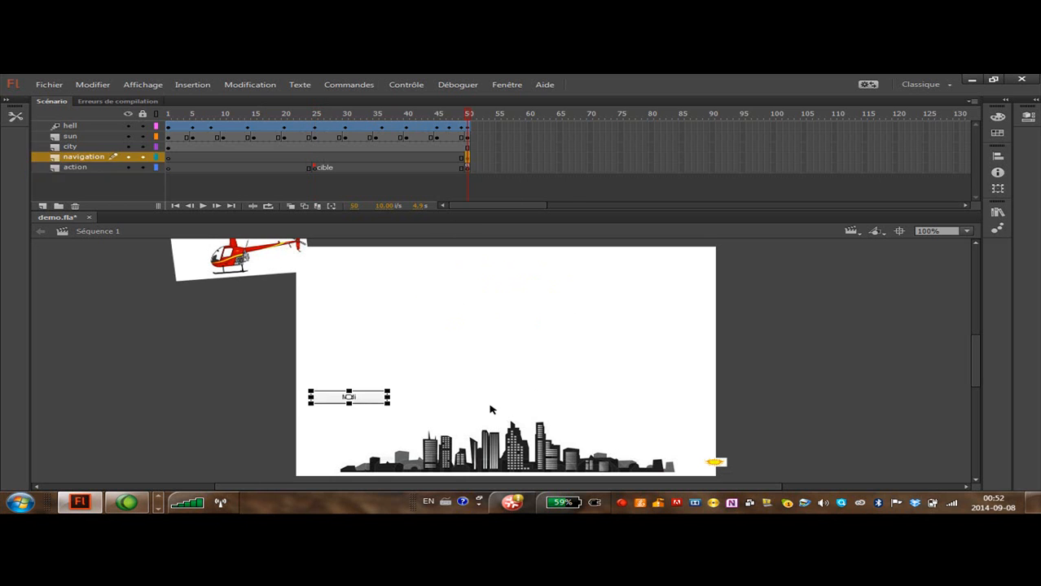
left_click(1030, 120)
left_click(895, 124)
left_click_drag(895, 124, 810, 129)
key("ctrl+c")
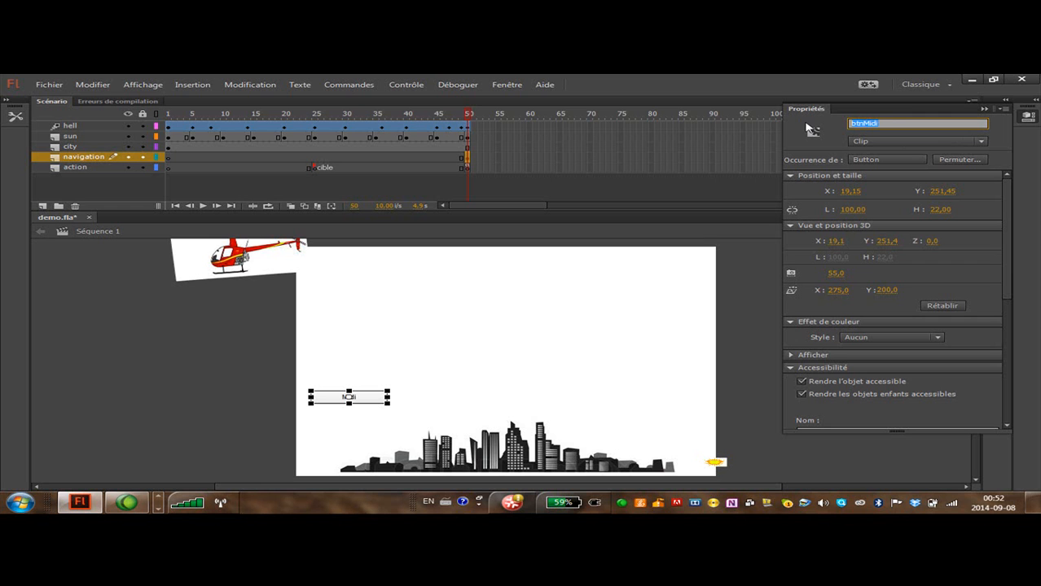
Open the script of frame 50 in the action layer and start a line below stop(); reading "btnMidi.addEventListener".
left_click(467, 167)
right_click(467, 170)
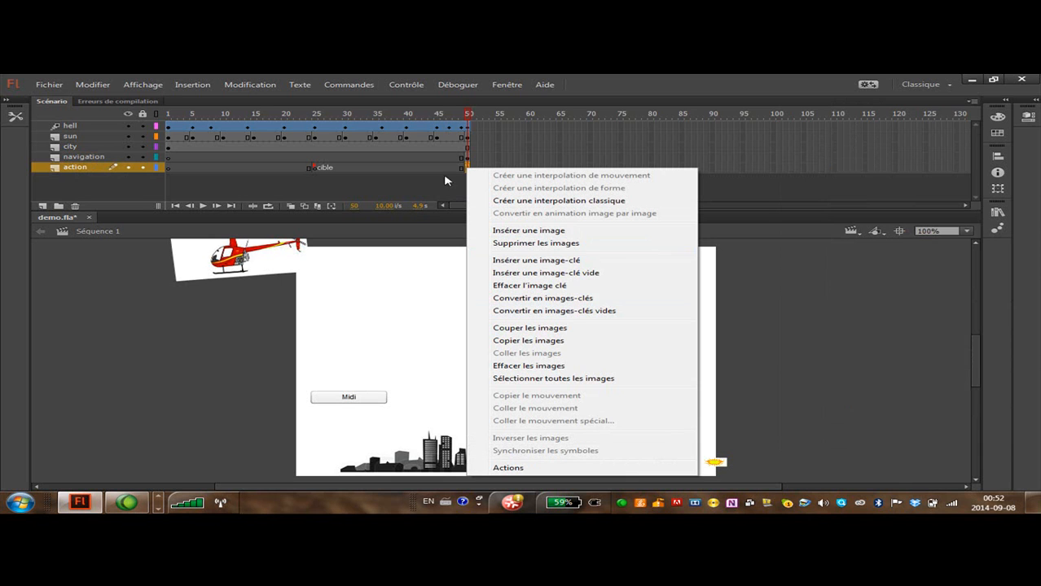
left_click(522, 469)
key("Return")
key("Return")
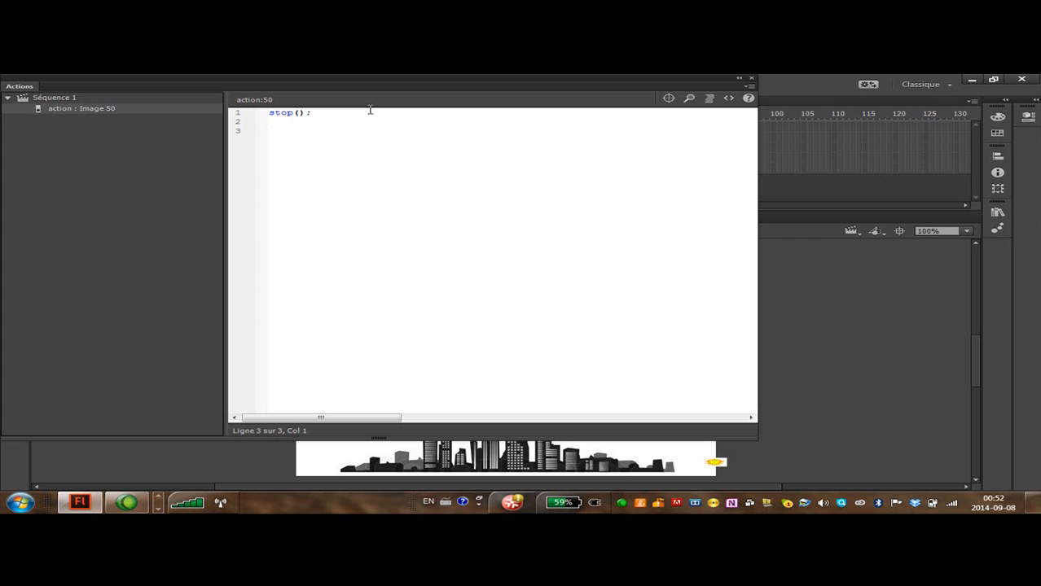
key("ctrl+v")
type(".addEventListener")
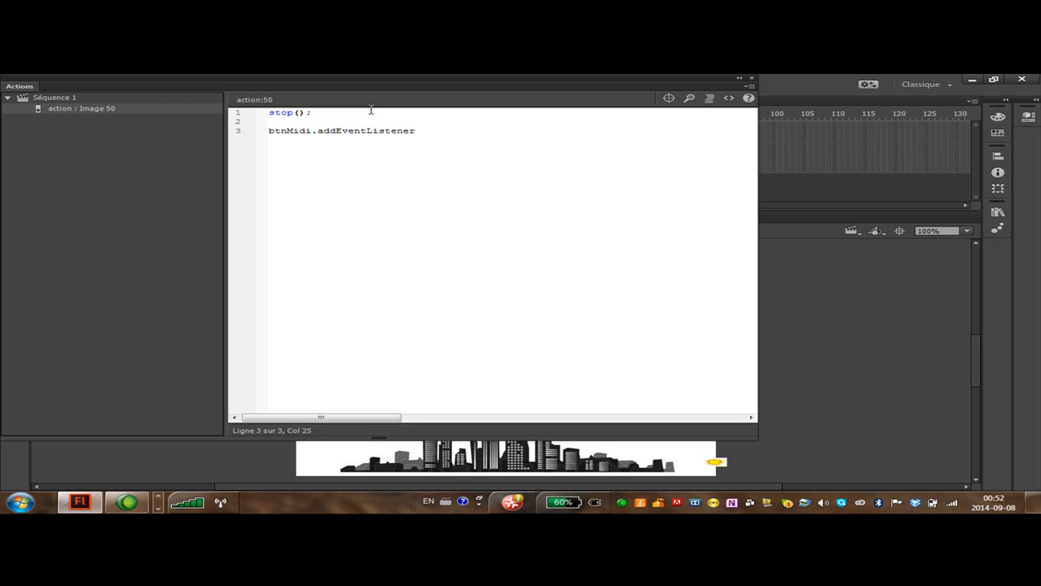
Complete the listener call with the arguments "(MouseEvent.CLICK,goToMidi);".
type("(")
type("Mou")
key("BackSpace")
key("BackSpace")
type("OUSE")
key("BackSpace")
key("BackSpace")
key("BackSpace")
key("BackSpace")
type("ouseEvent.CLI")
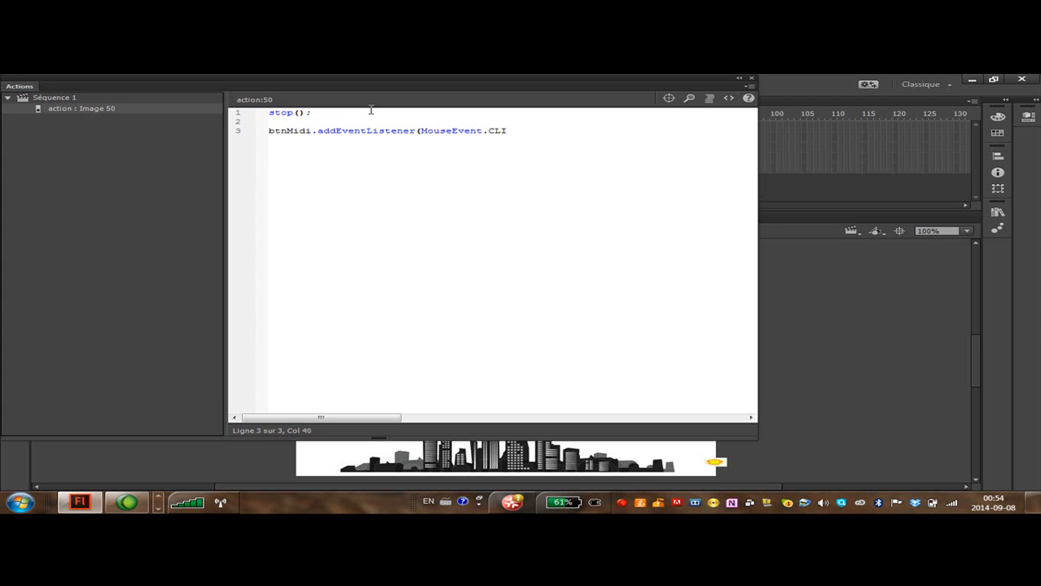
type("CK,")
type("goToMidi")
key("BackSpace")
key("BackSpace")
key("BackSpace")
type("idi);")
Start a function declaration below the listener line, reusing the handler name goToMidi copied from that line.
key("Return")
key("Return")
type("fun")
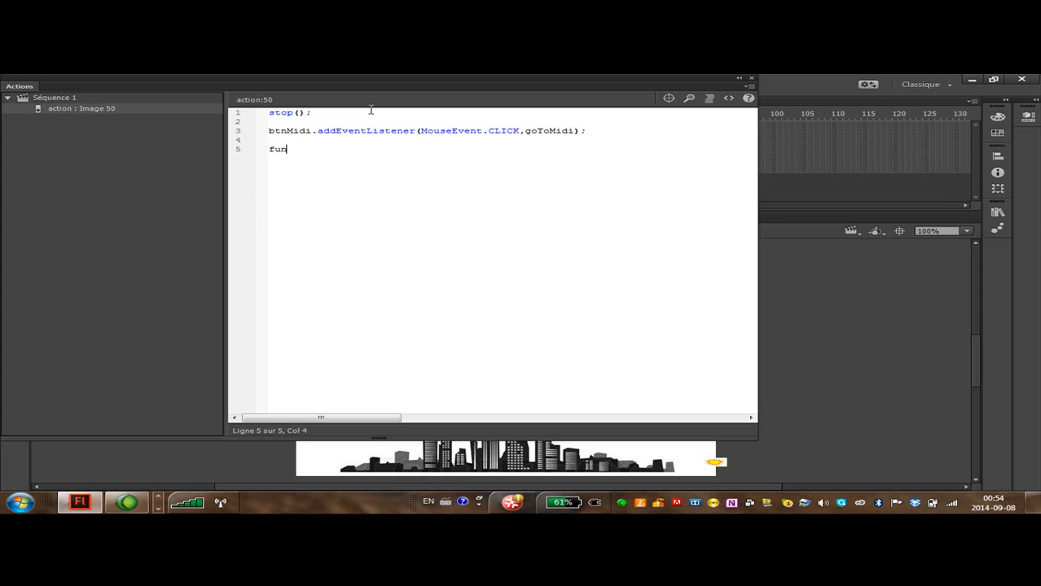
type("ction")
left_click_drag(576, 130, 521, 131)
key("ctrl+c")
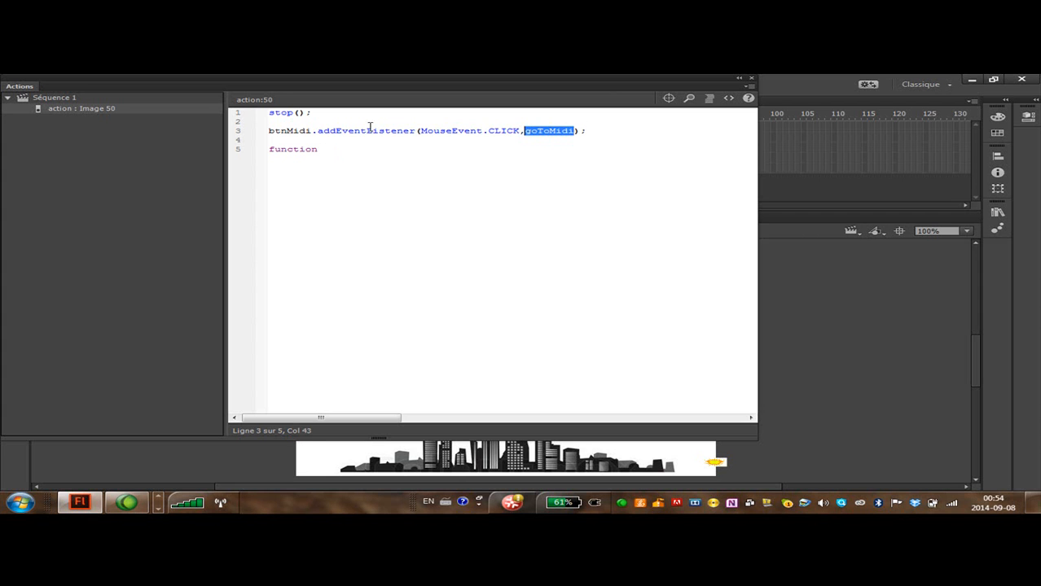
left_click(330, 149)
key("ctrl+v")
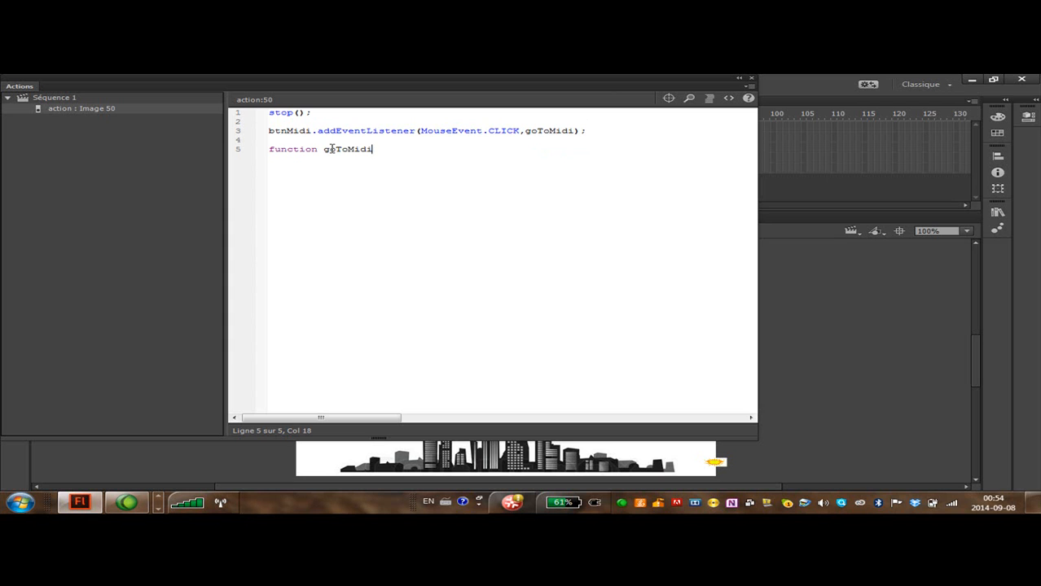
Open the goToMidi parameter list with "e:" and accept the MotionEvent type from the code suggestions.
type("(")
type("e:")
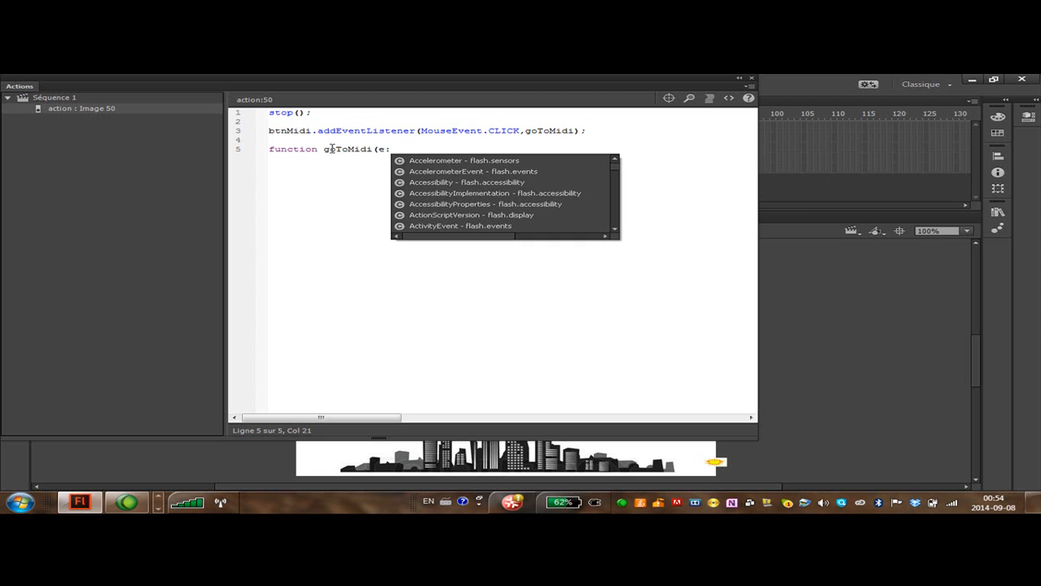
type("mou")
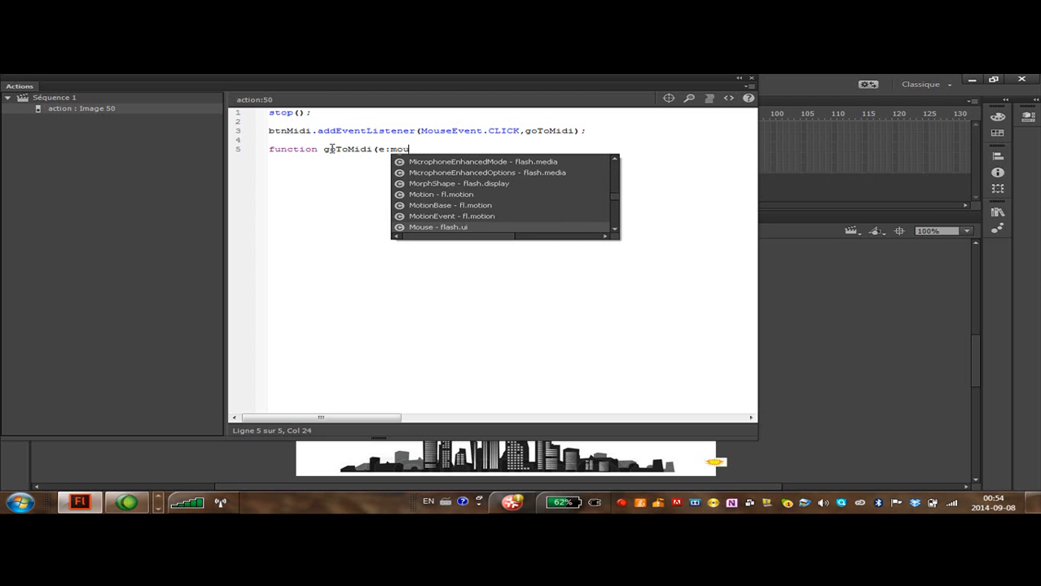
type("se")
key("Down")
key("Down")
key("Up")
key("Up")
key("Up")
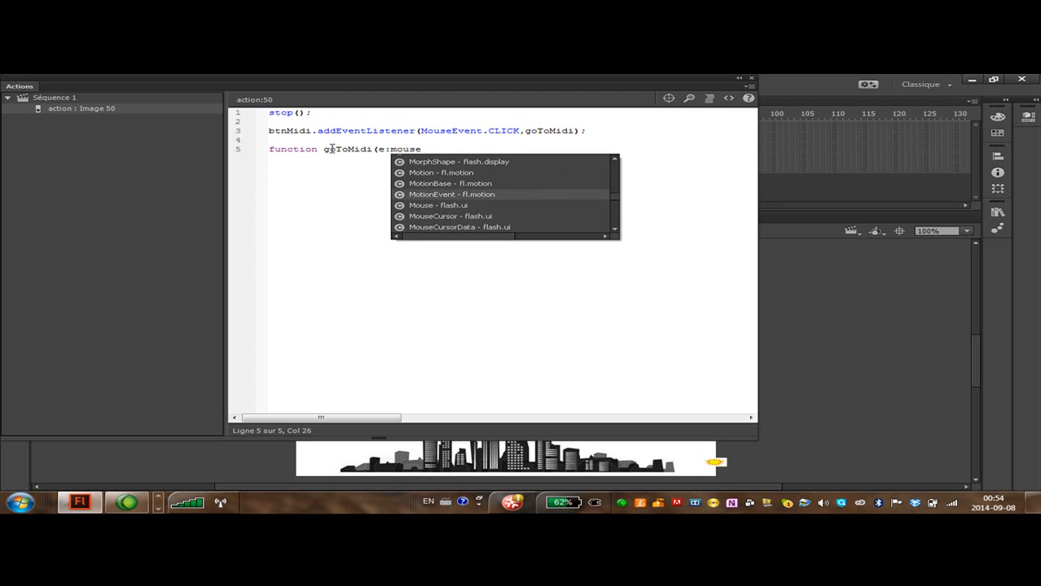
key("Return")
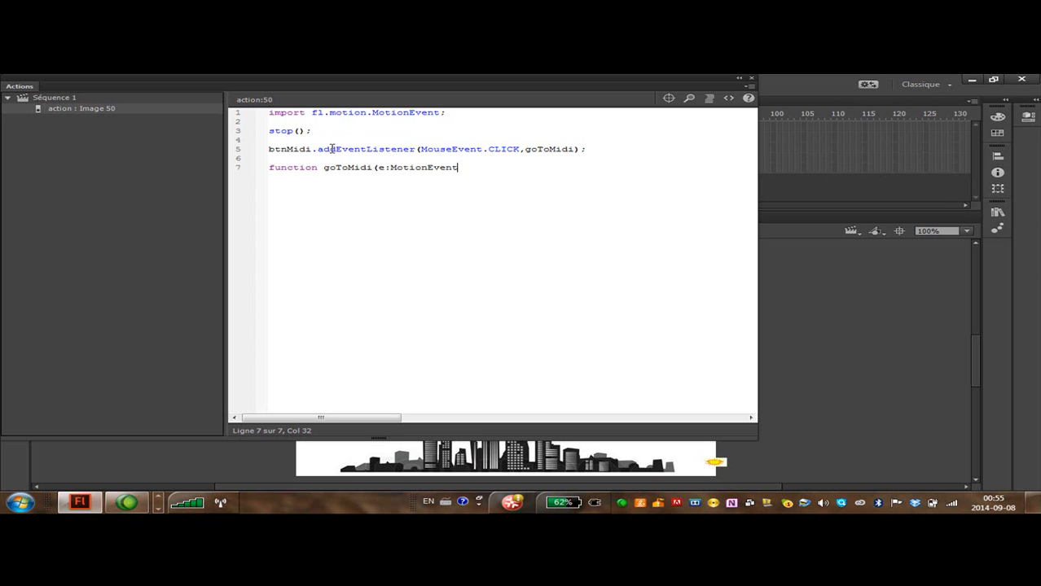
Correct the parameter type to MouseEvent and end the function signature with "):void".
key("BackSpace")
key("BackSpace")
key("BackSpace")
key("BackSpace")
key("BackSpace")
key("BackSpace")
key("BackSpace")
type("ouseEvent):void()")
Lay out the goToMidi function body with its braces on separate lines and an indented empty line between them.
key("Left")
key("Left")
key("Return")
key("Return")
key("BackSpace")
key("Right")
key("Return")
key("Return")
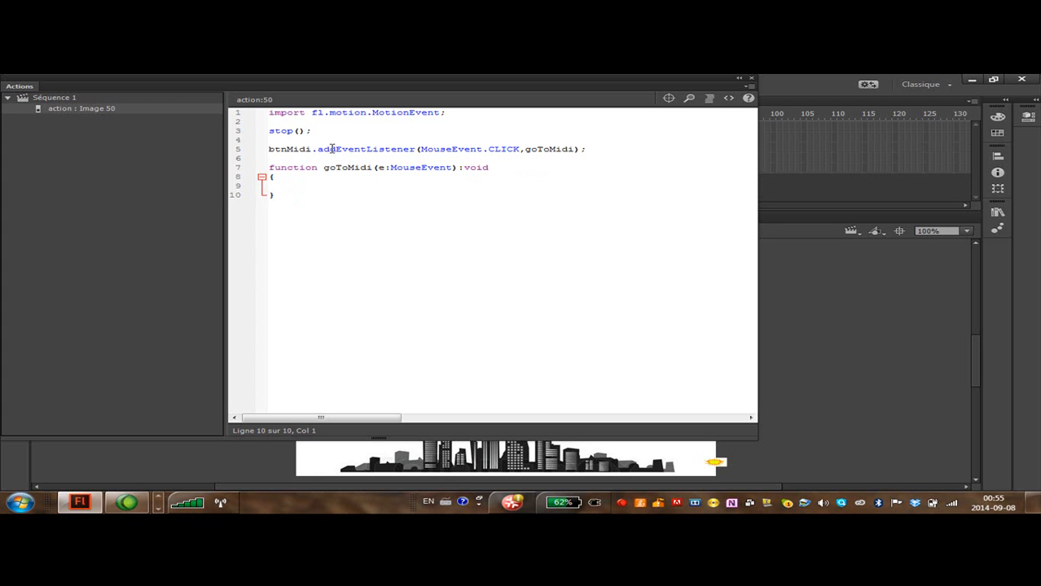
left_click(288, 173)
key("Return")
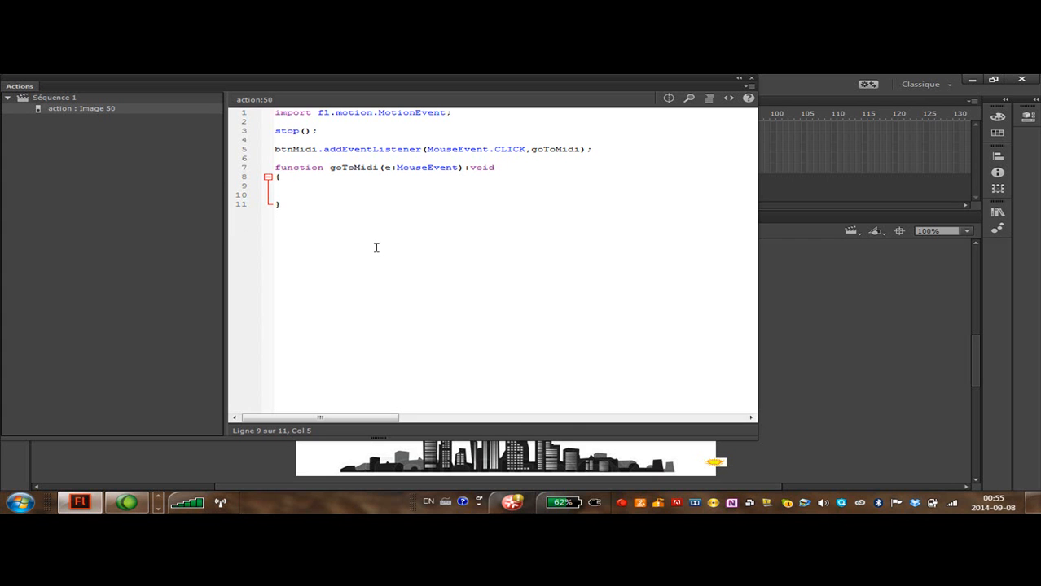
Write gotoAndStop("cible"); inside the goToMidi function body.
left_click_drag(494, 149, 522, 148)
left_click_drag(274, 149, 312, 149)
left_click_drag(530, 149, 581, 149)
left_click(295, 189)
type("gotoAndStop(")
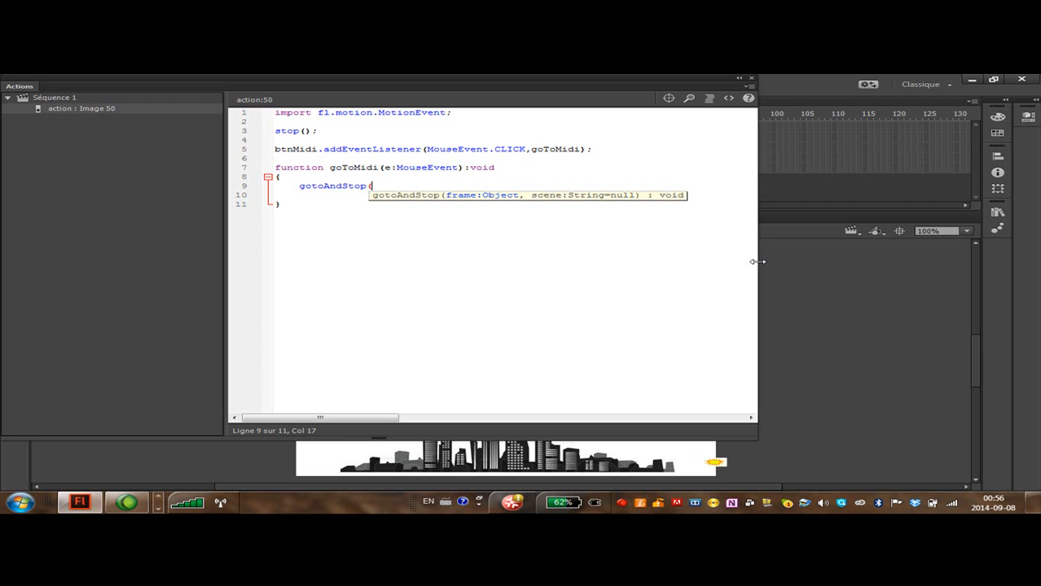
type("\"\"")
type("cible")
key("Right")
type(");")
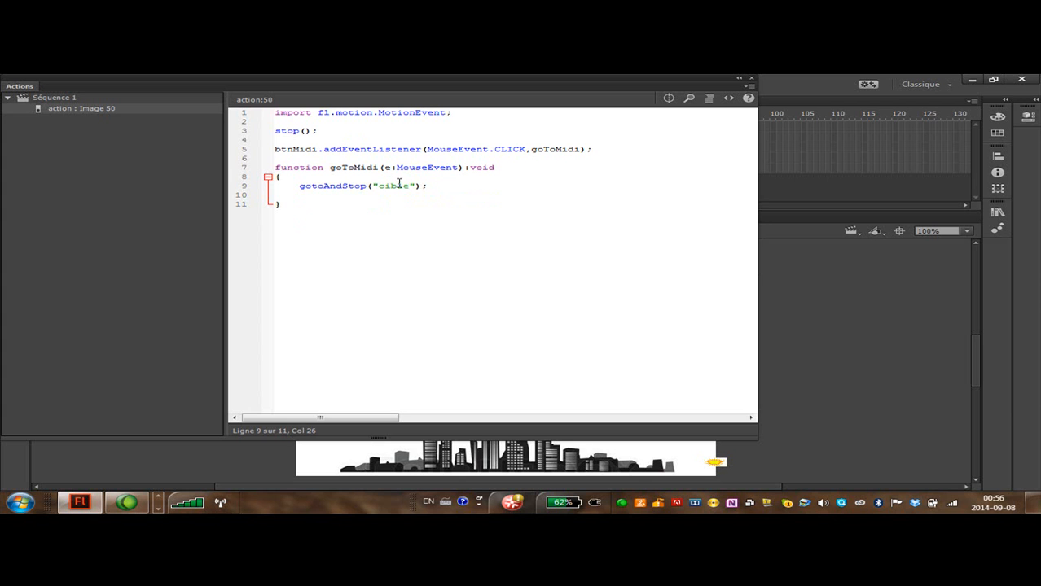
Close the script editor and test the movie, using the Midi button once playback reaches the last frame.
left_click_drag(370, 189, 412, 189)
left_click_drag(341, 186, 368, 187)
left_click(533, 186)
left_click(751, 78)
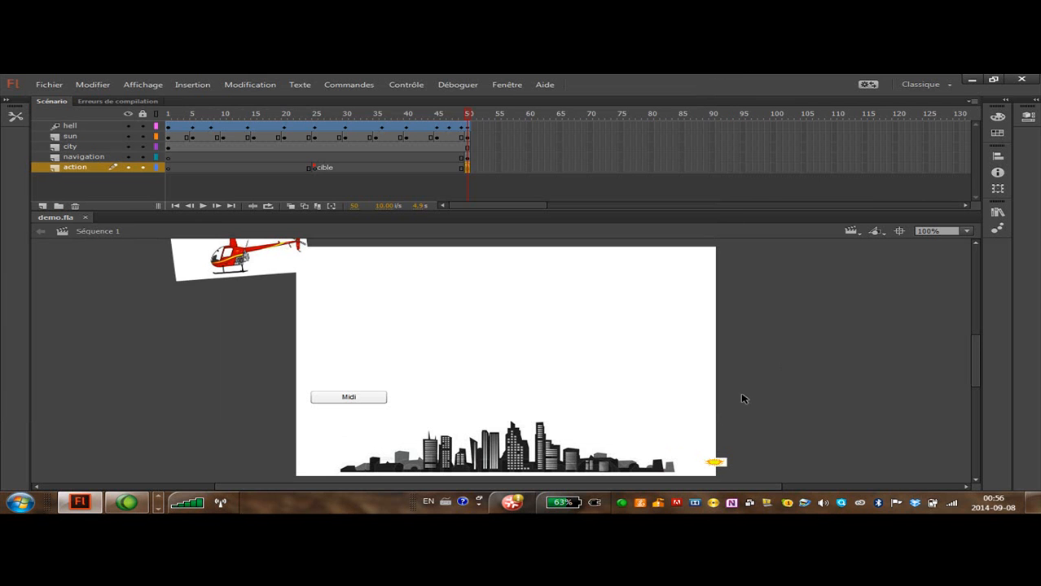
key("ctrl+Return")
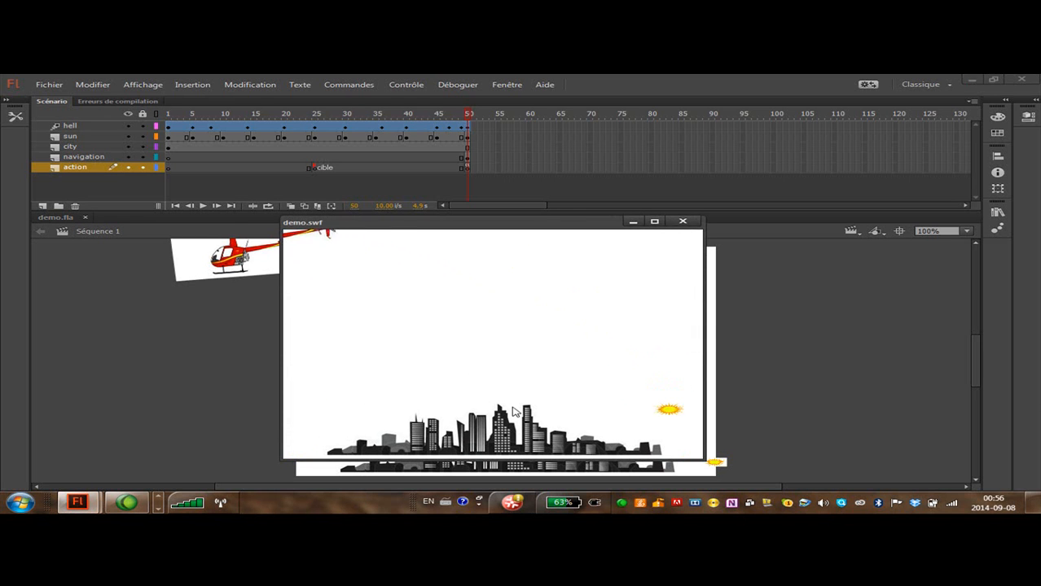
left_click(337, 380)
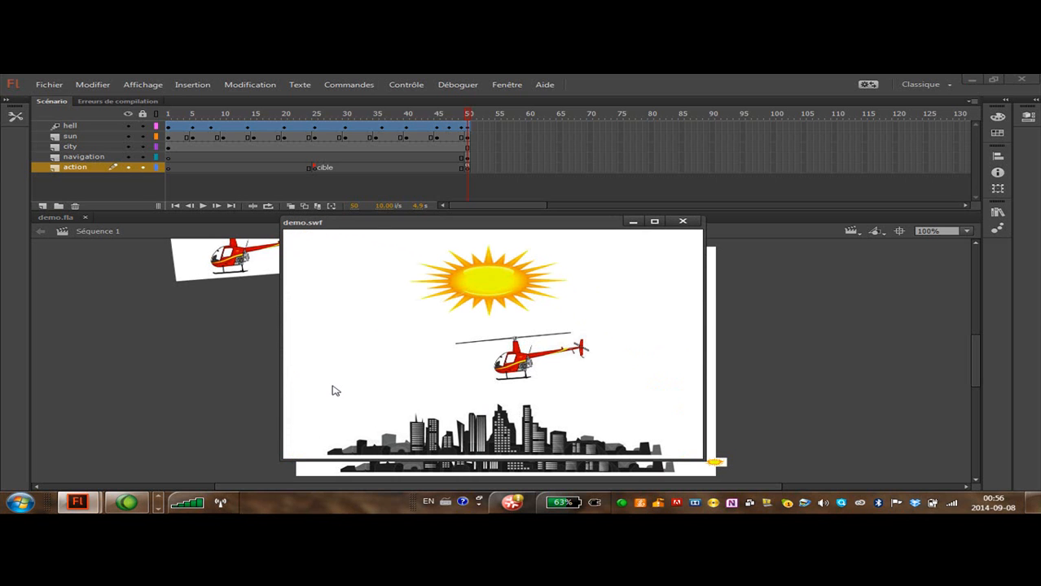